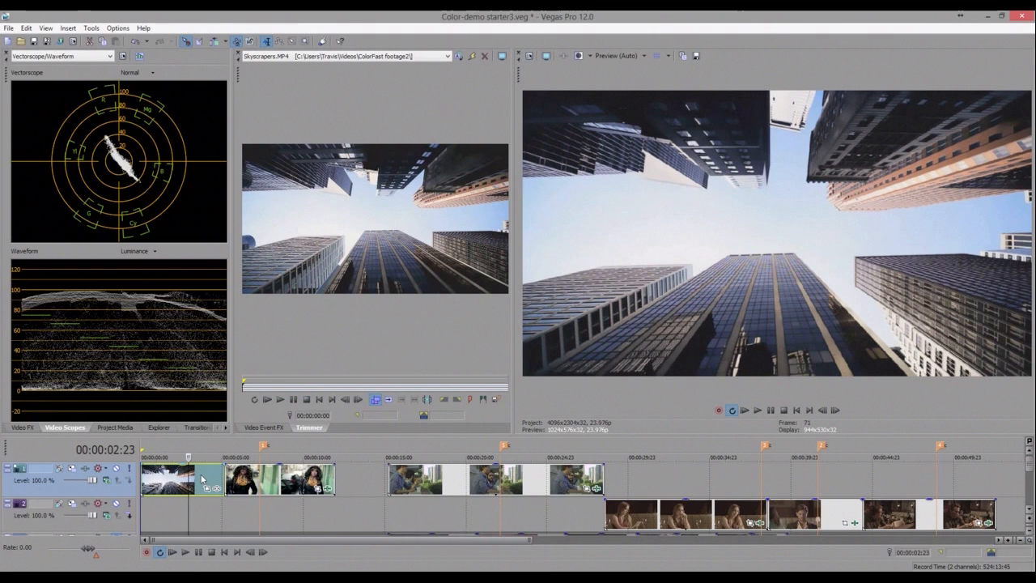
- Apply the NewBlue CF ColorFast effect from Video FX to the Skyscrapers clip on the timeline
click(30, 431)
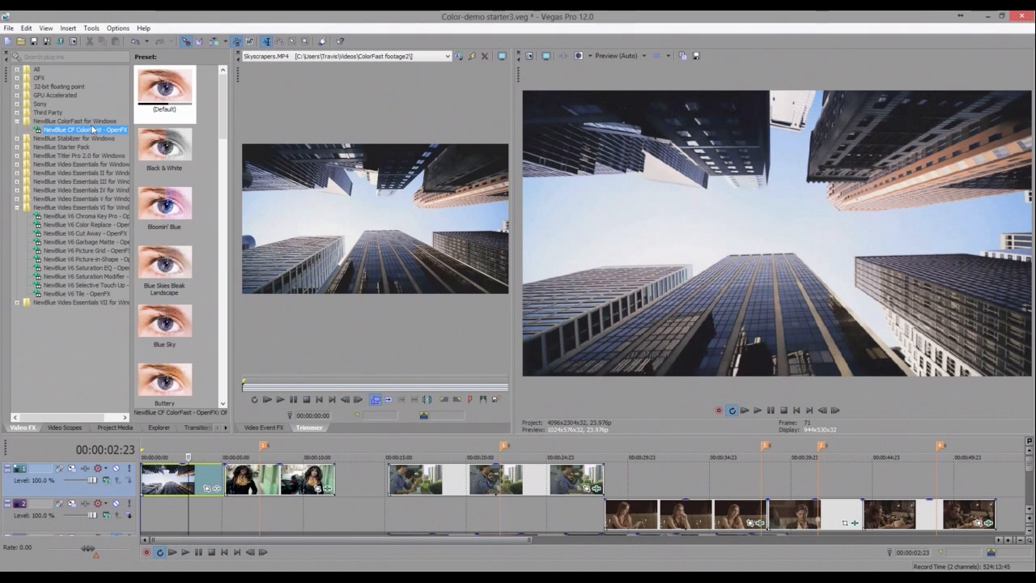
drag(47, 132, 186, 486)
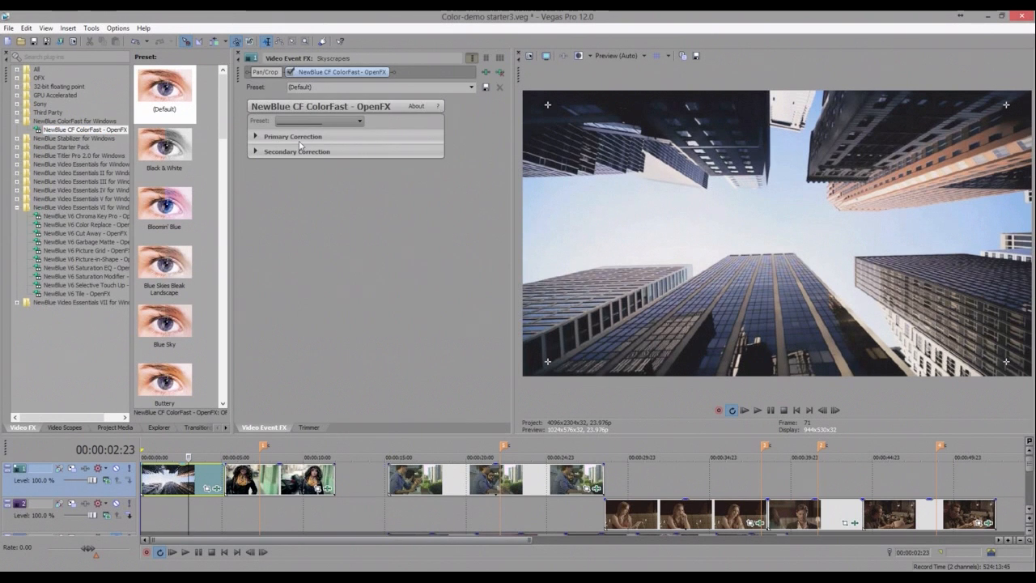
- Browse the effect's Primary Correction and Secondary Correction sections, including Masks
click(256, 137)
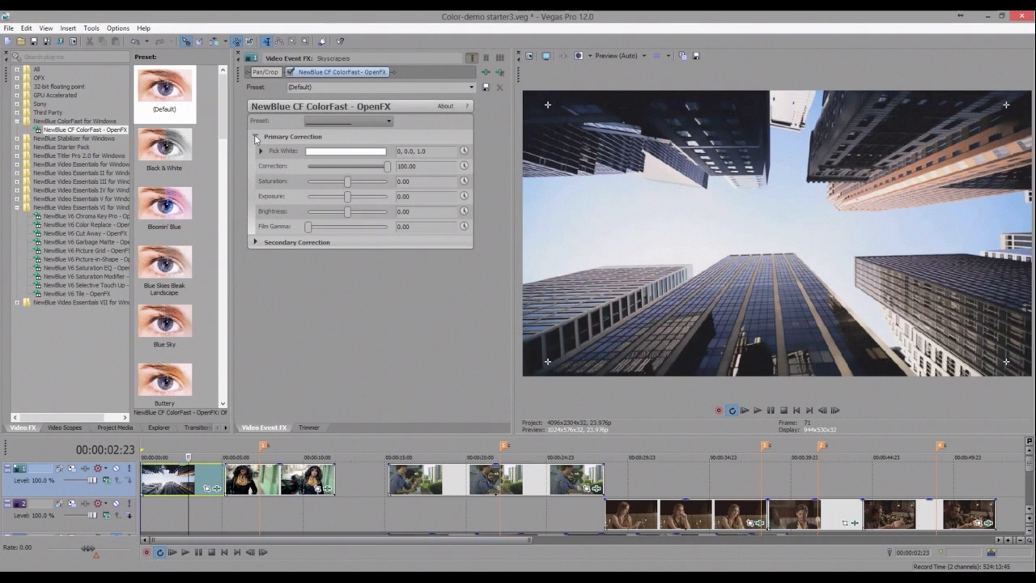
click(255, 137)
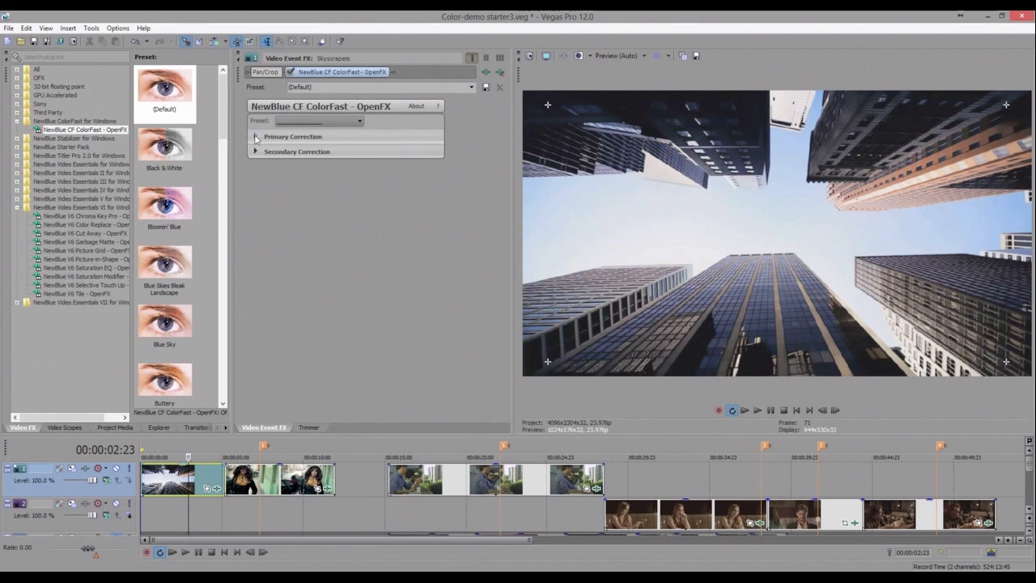
click(256, 151)
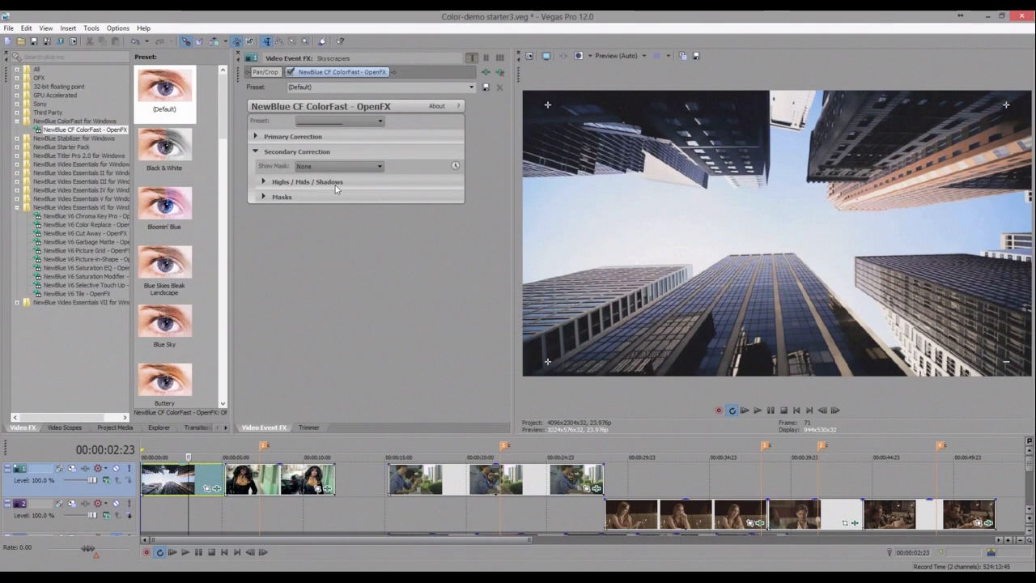
click(262, 197)
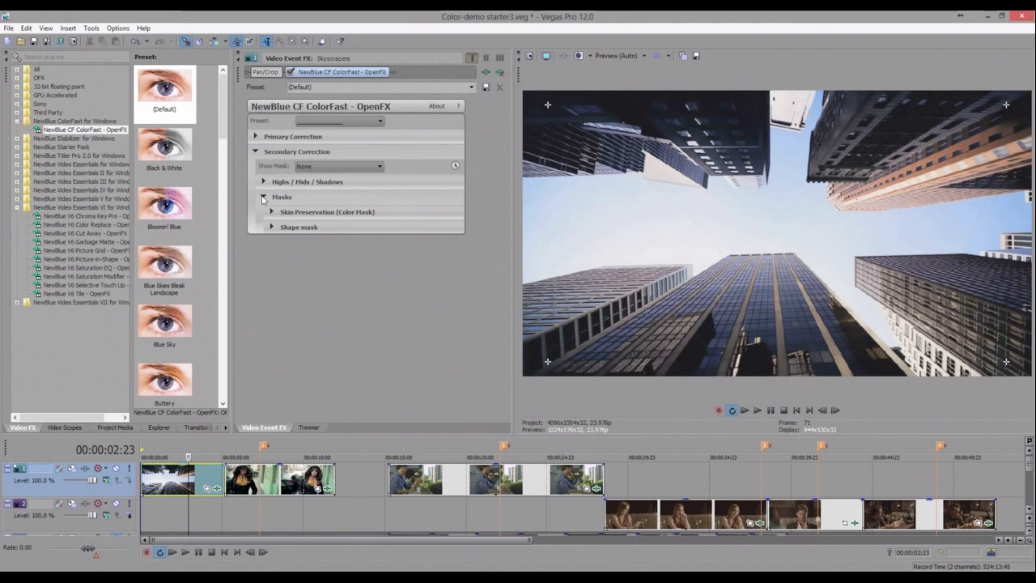
click(263, 198)
click(256, 151)
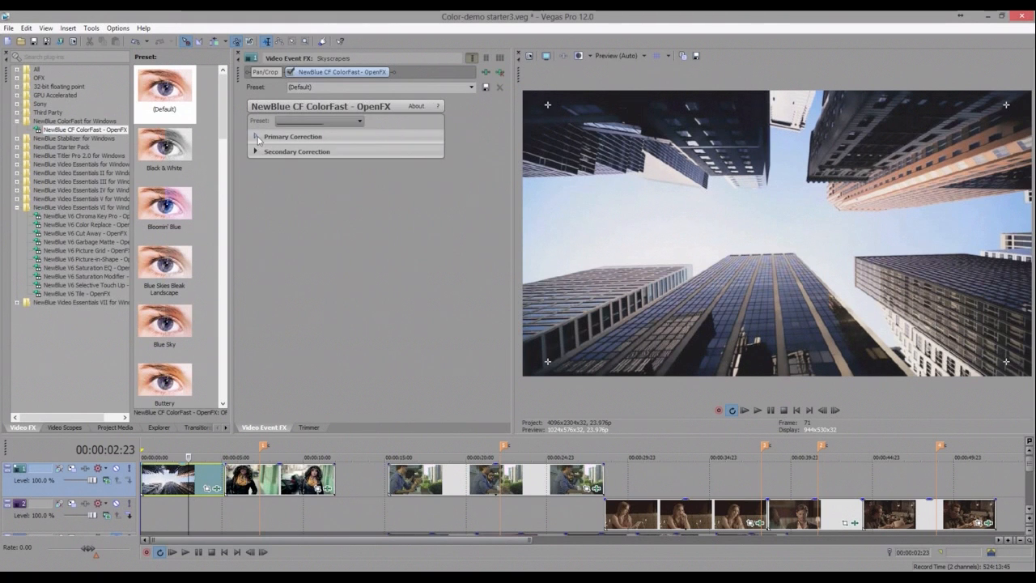
click(257, 137)
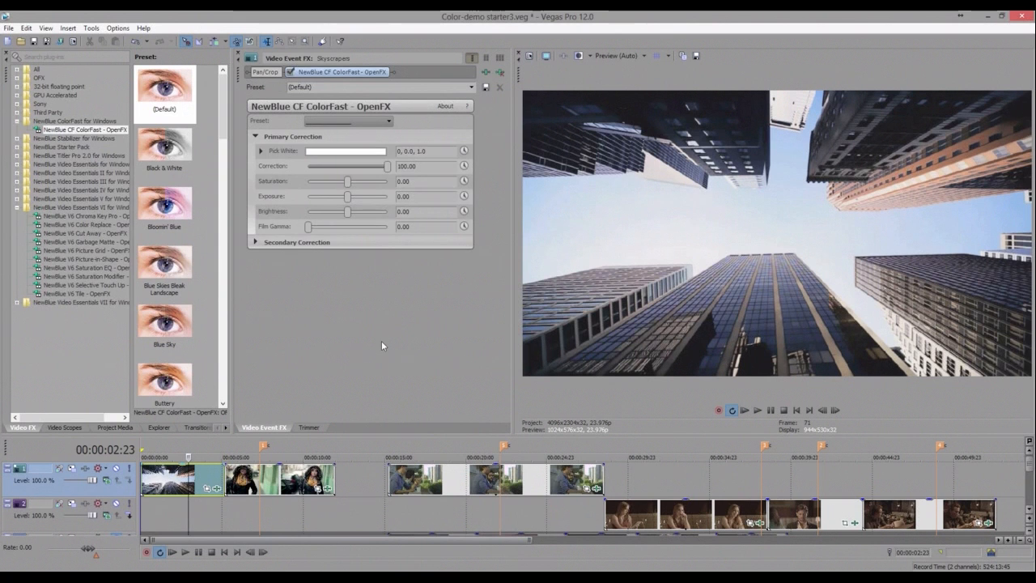
- Set Pick White by sampling the white building area at the top of the preview image
click(363, 152)
click(339, 166)
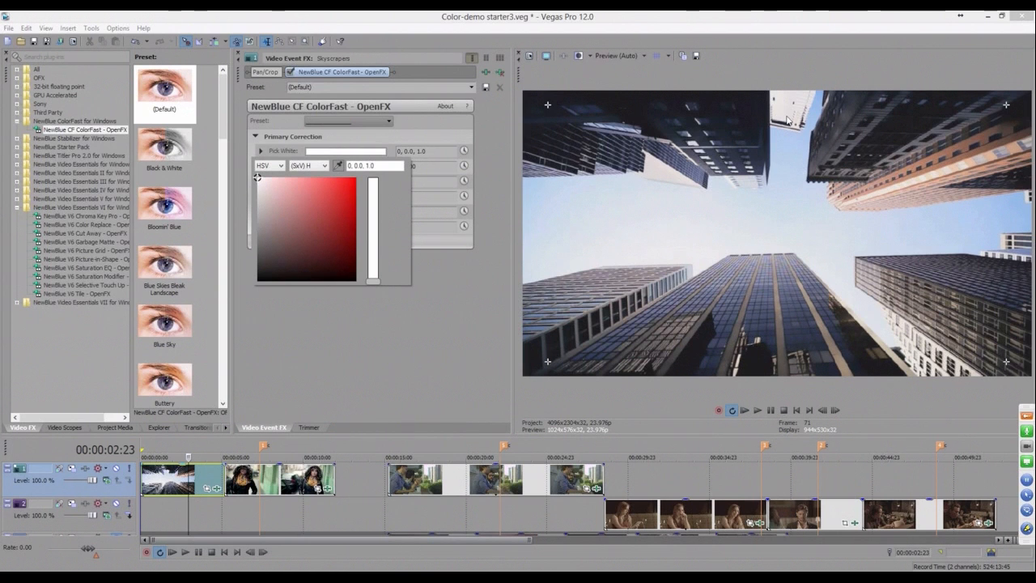
click(787, 120)
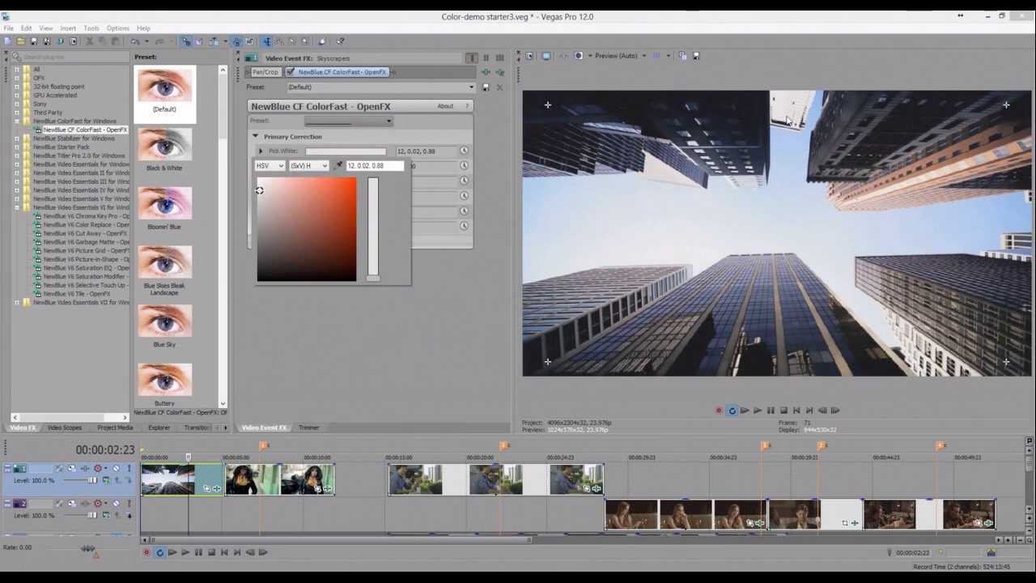
click(351, 323)
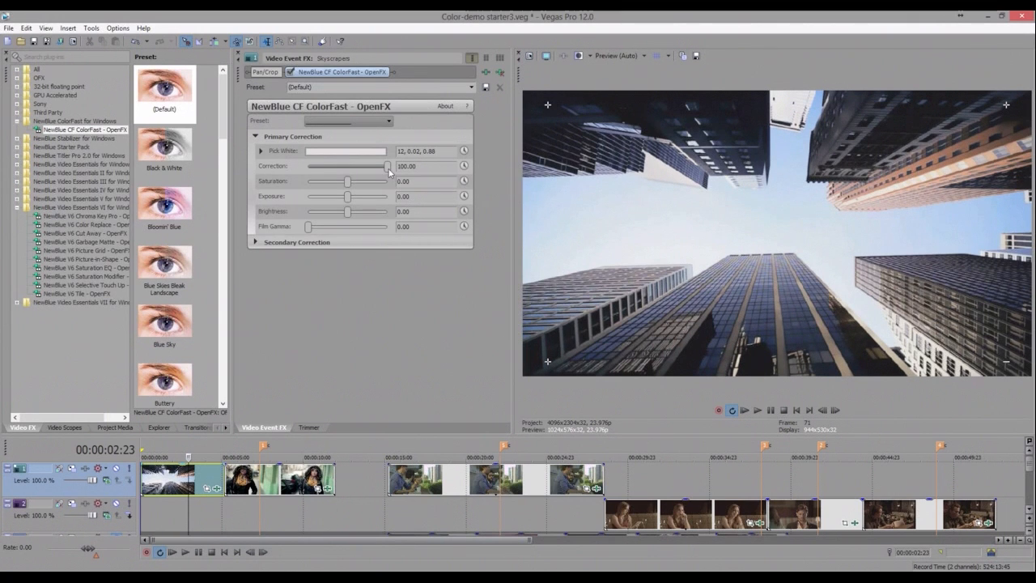
- Compare the white balance by sliding Correction between 0 and 100
drag(388, 170, 304, 165)
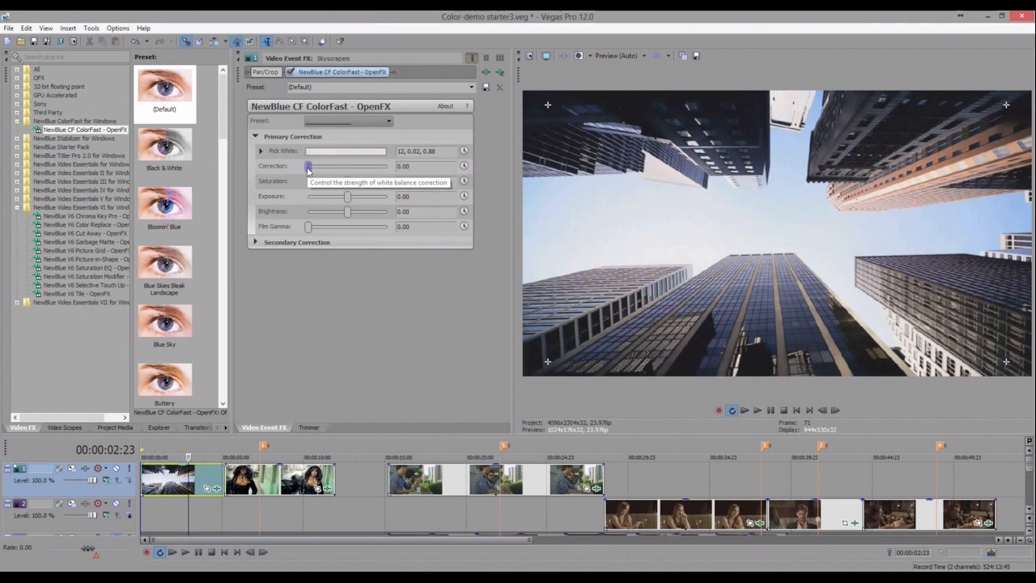
drag(308, 167, 403, 164)
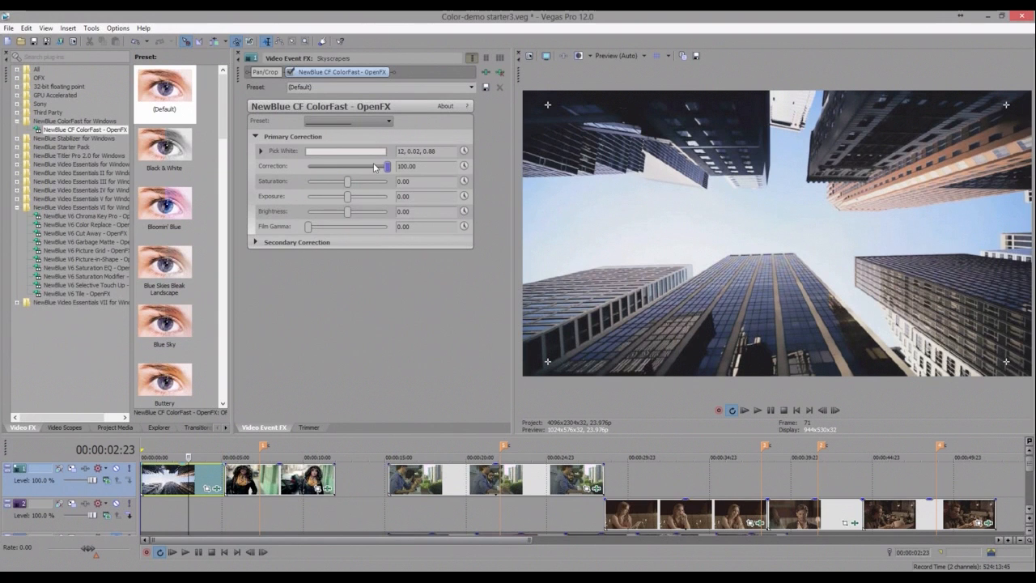
drag(387, 166, 268, 165)
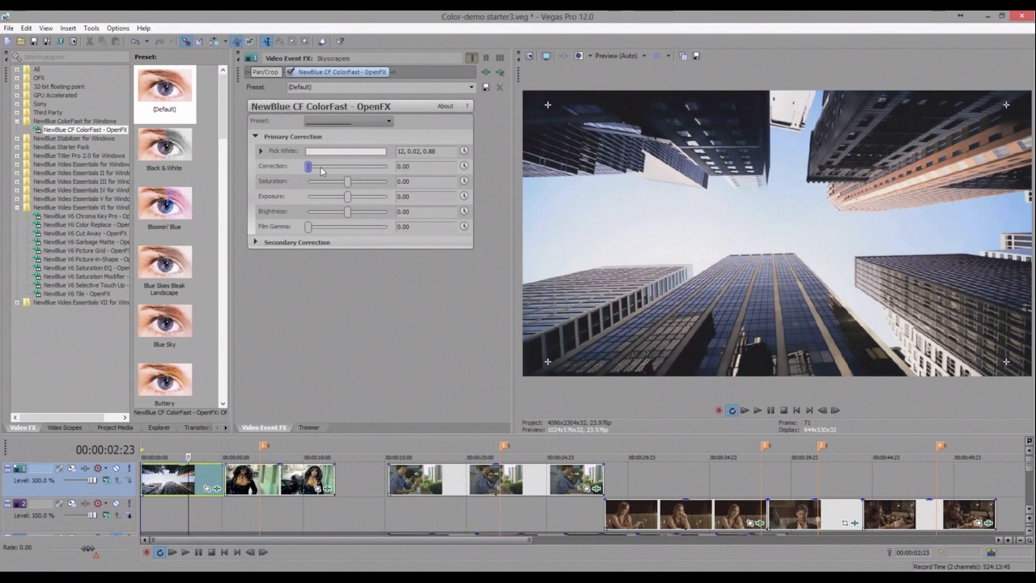
drag(322, 170, 653, 242)
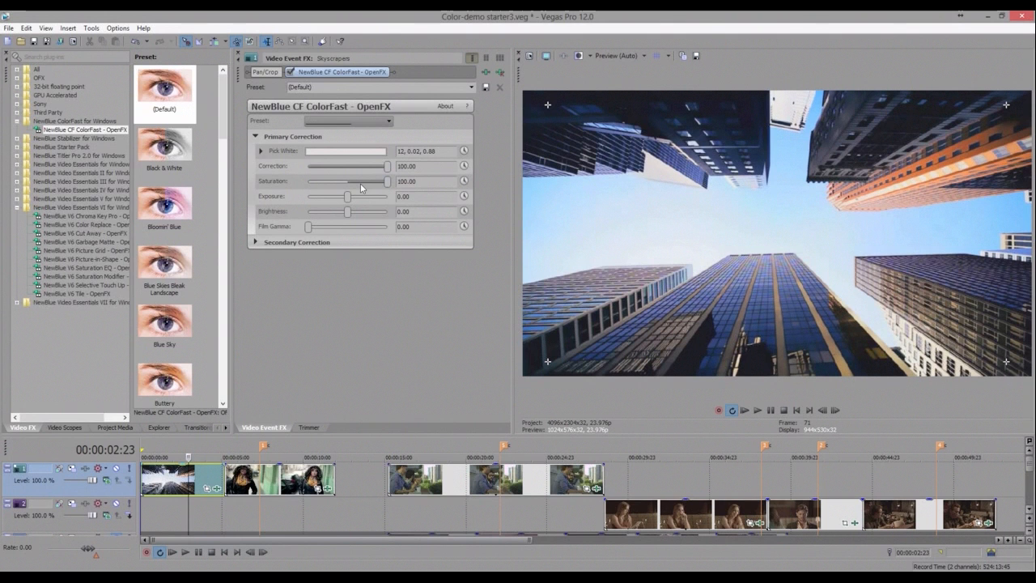
- Set Saturation to 21.09 and Exposure to -15.65 in Primary Correction
drag(360, 183, 353, 207)
click(336, 195)
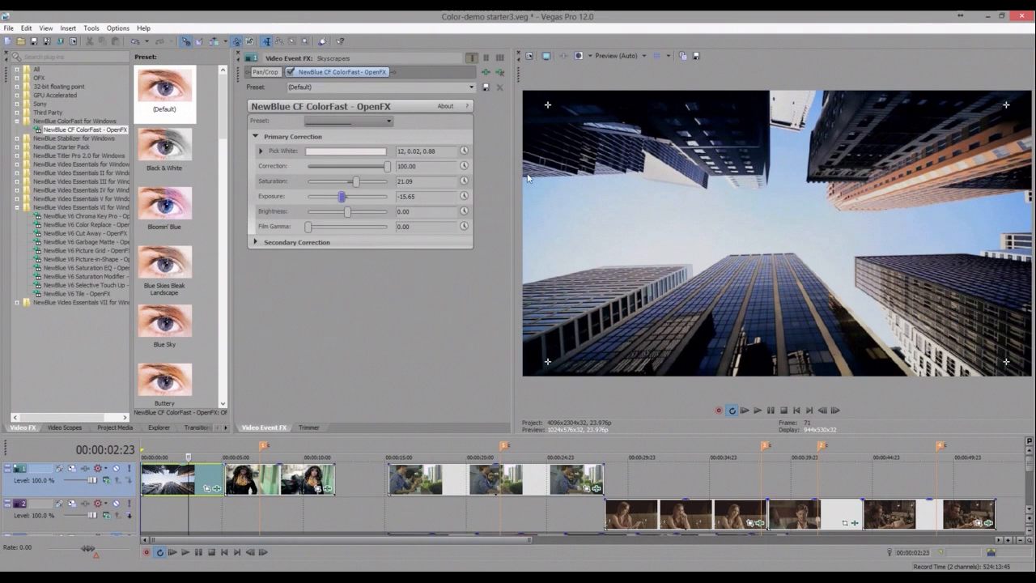
- Show the video scopes and vary Exposure while watching the waveform
click(65, 427)
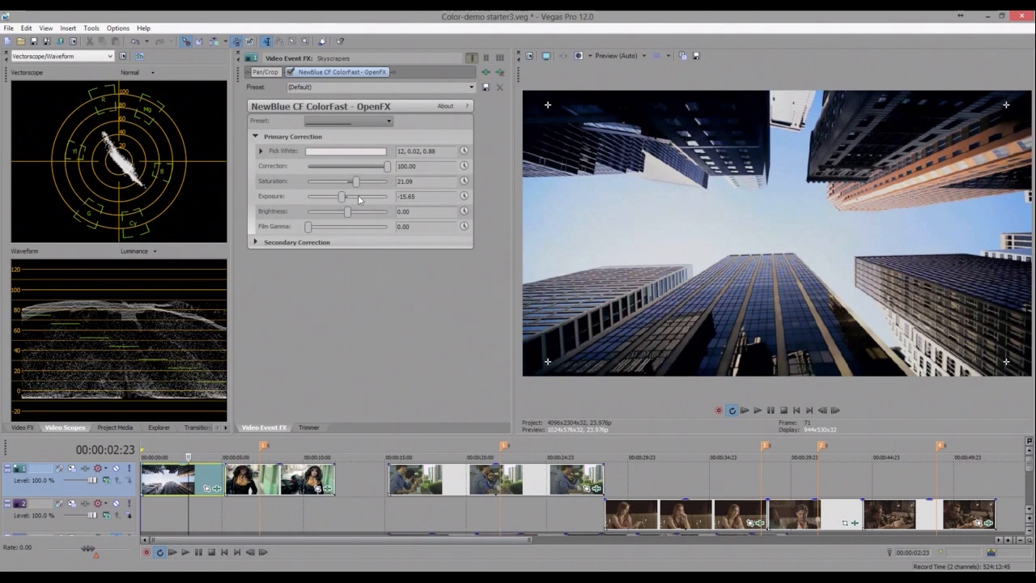
mouse_move(360, 199)
mouse_down()
mouse_move(370, 200)
mouse_move(358, 200)
mouse_up()
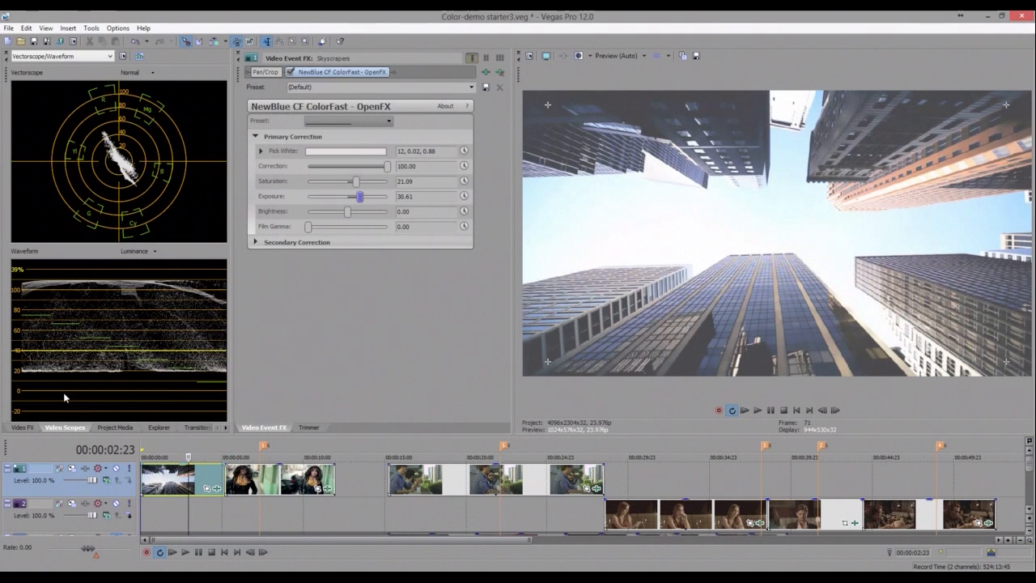
drag(361, 198, 343, 209)
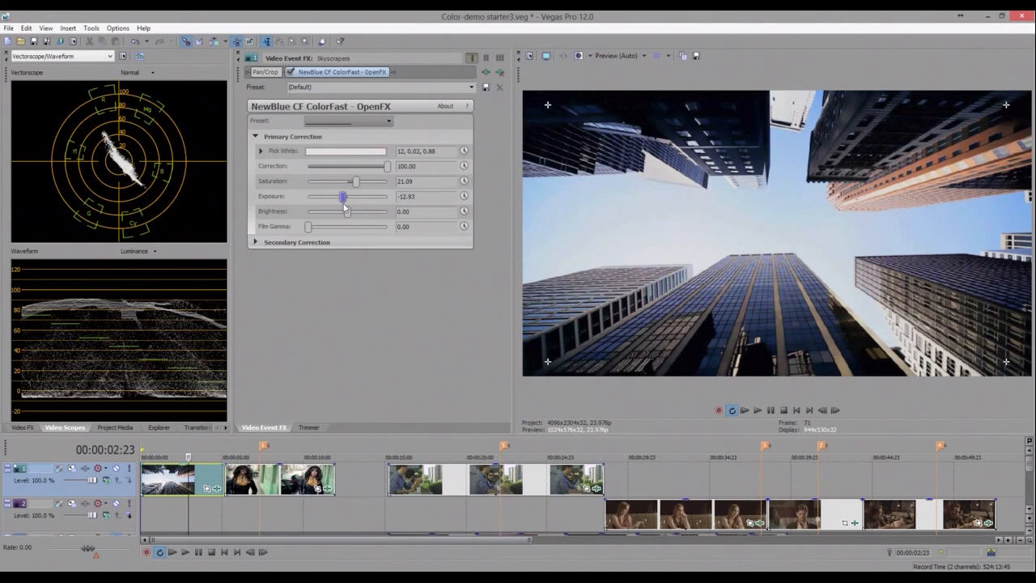
drag(345, 208, 330, 209)
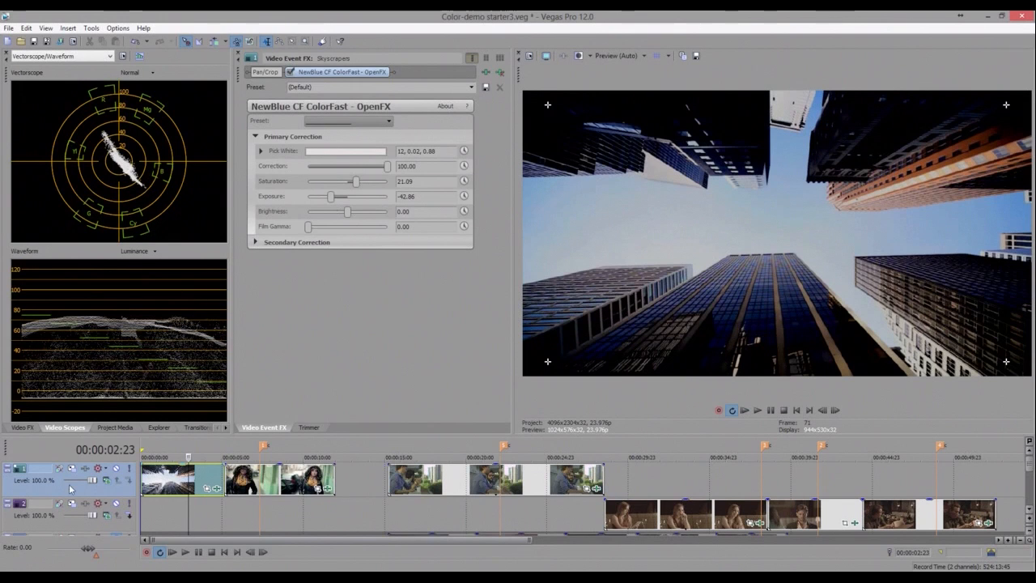
drag(331, 196, 343, 198)
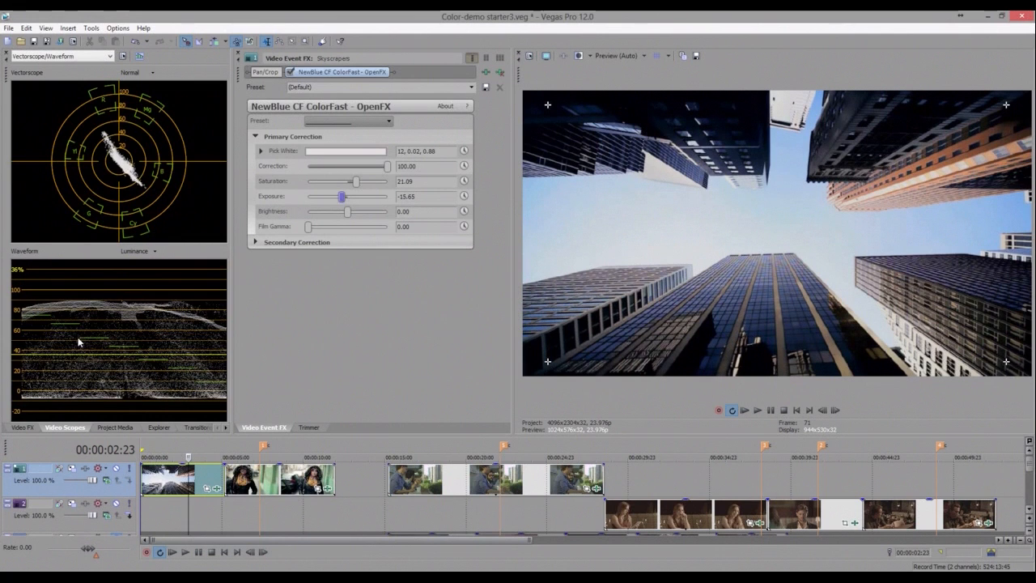
- Set Brightness to 25.17, and toggle the ColorFast effect off and on to compare
click(349, 215)
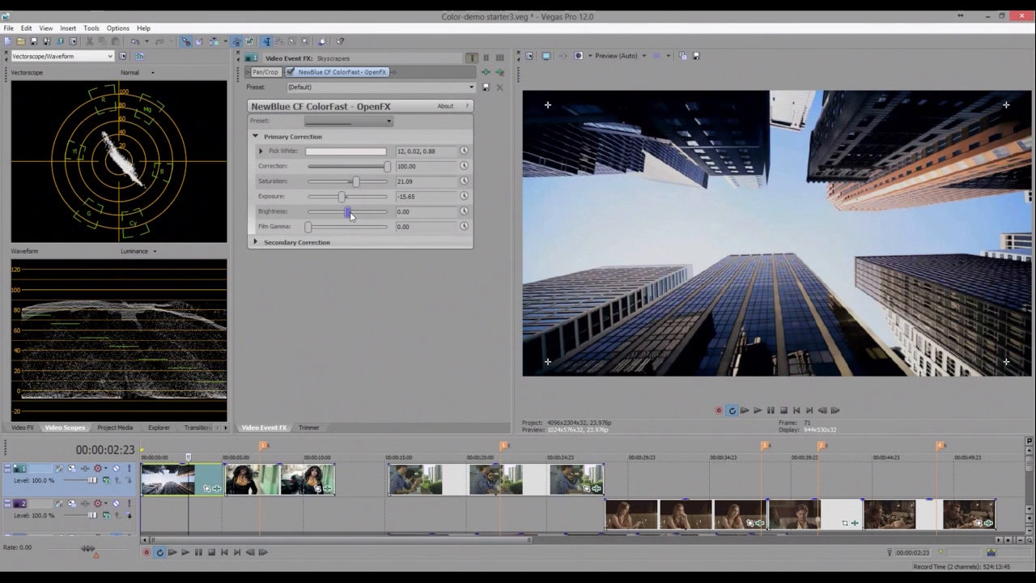
mouse_move(351, 217)
mouse_down()
mouse_move(389, 216)
mouse_move(312, 215)
mouse_move(359, 219)
mouse_up()
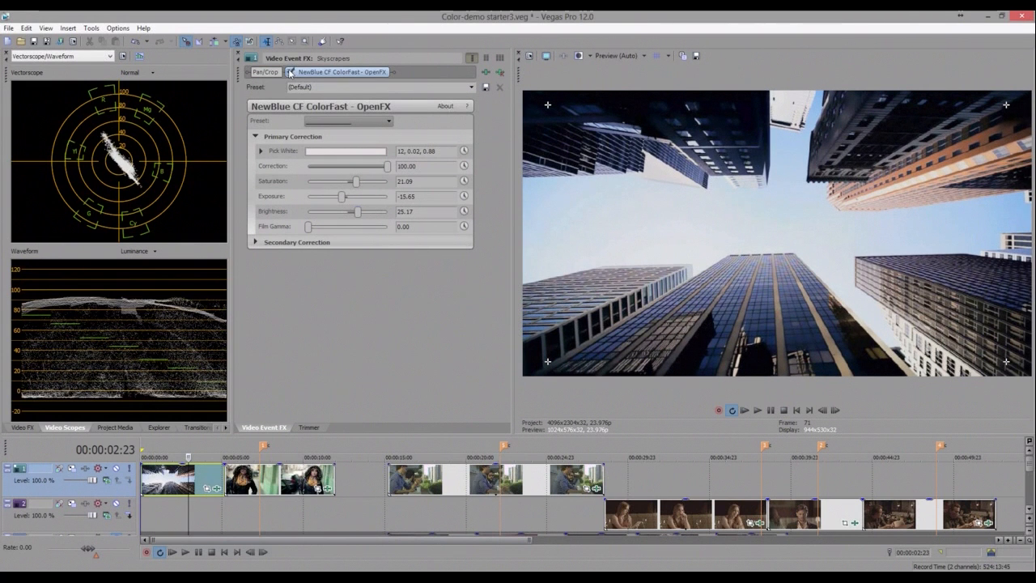
click(291, 74)
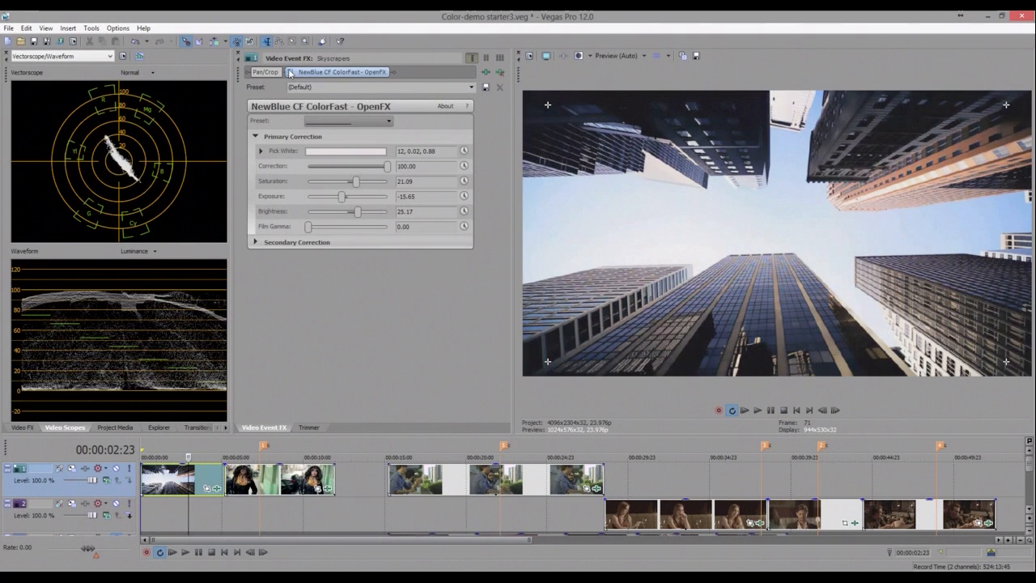
click(291, 74)
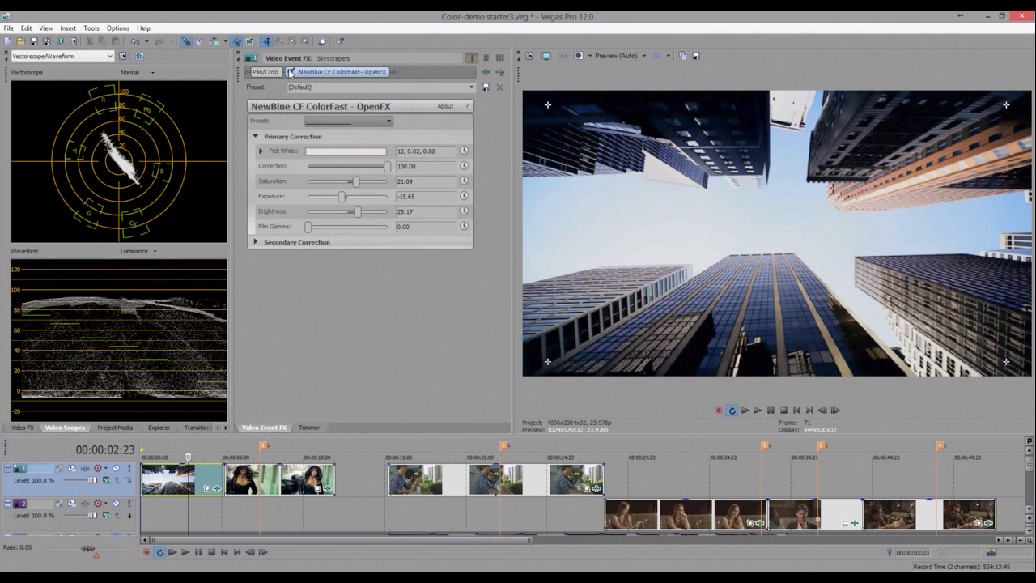
click(290, 74)
click(291, 74)
click(291, 74)
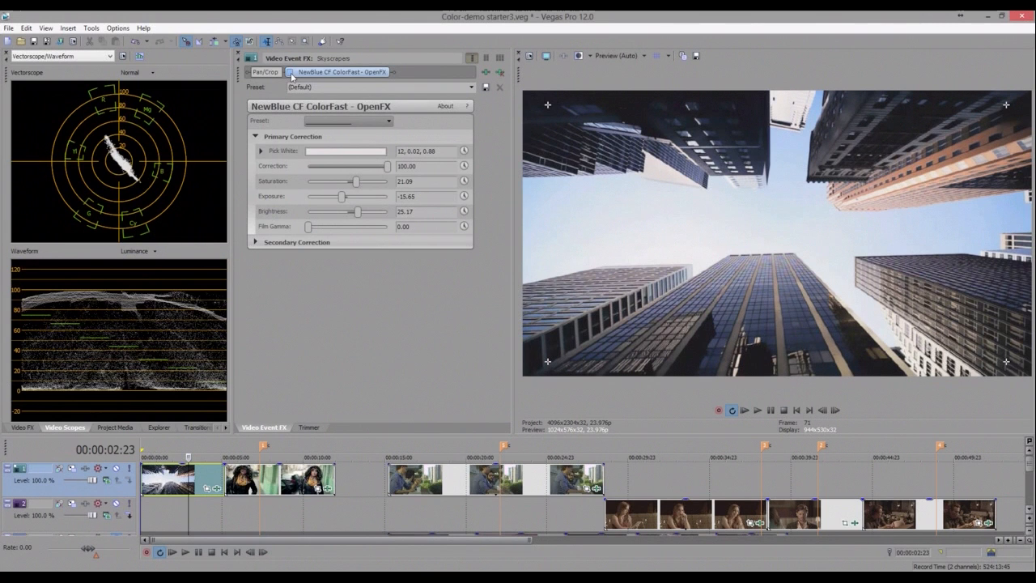
click(291, 74)
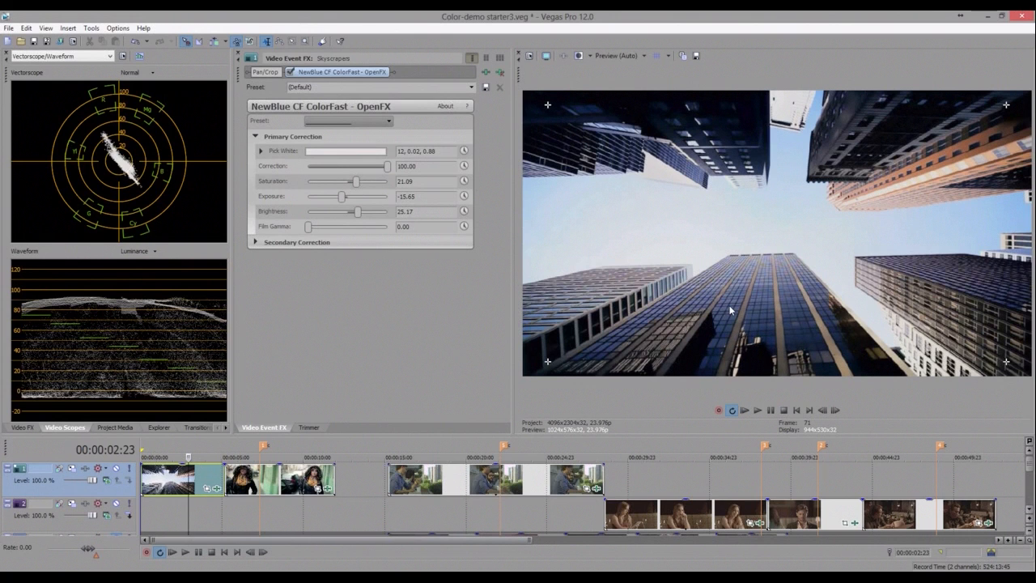
- Under Secondary Correction, try the Highlights Level at -100, and reset it to 0
click(255, 137)
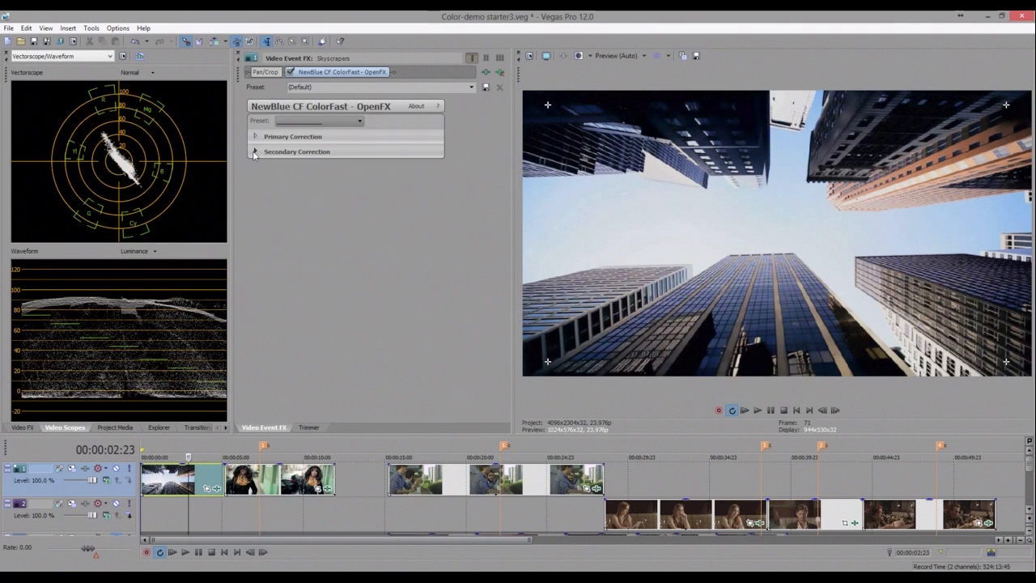
click(253, 151)
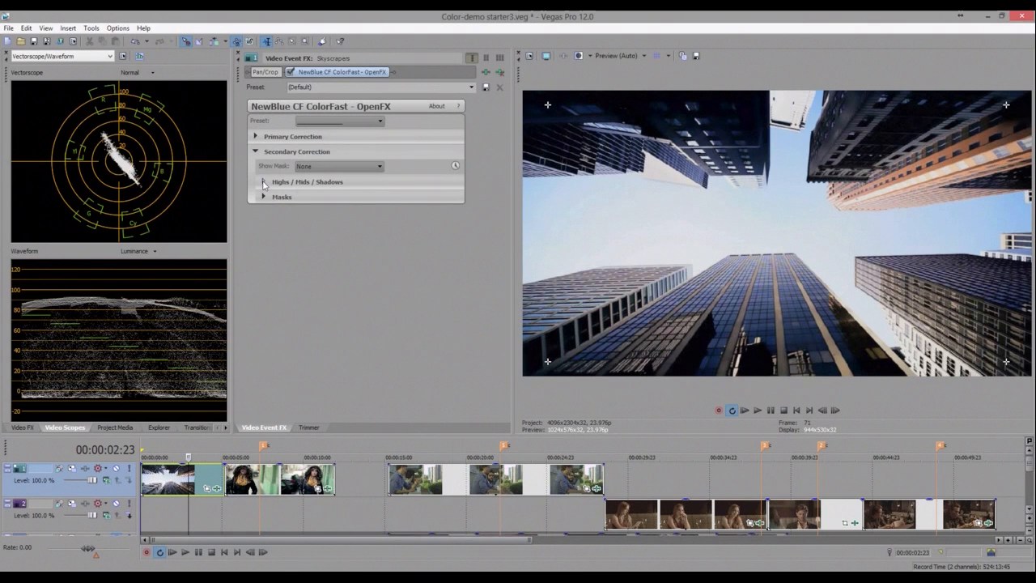
click(263, 182)
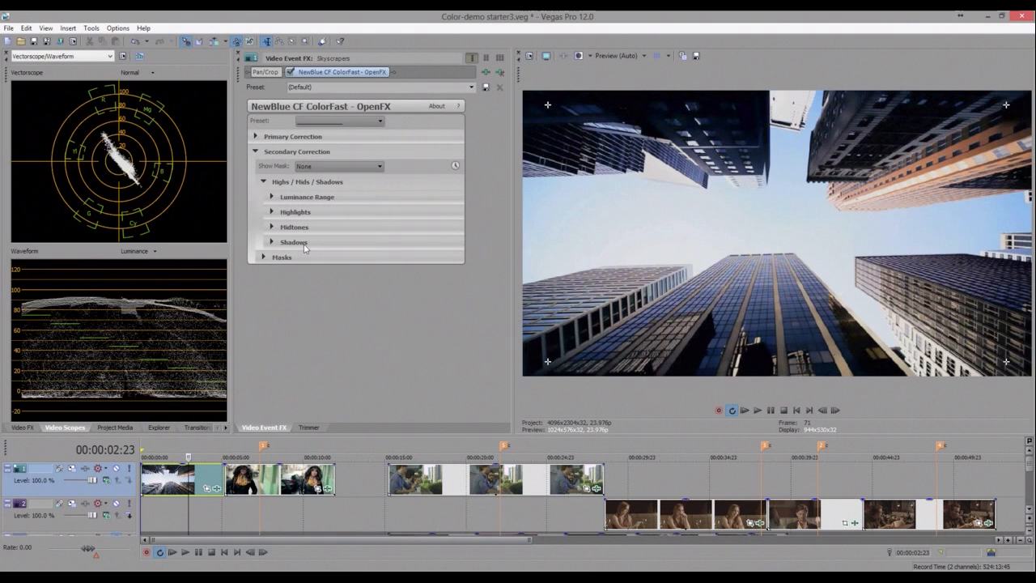
click(272, 213)
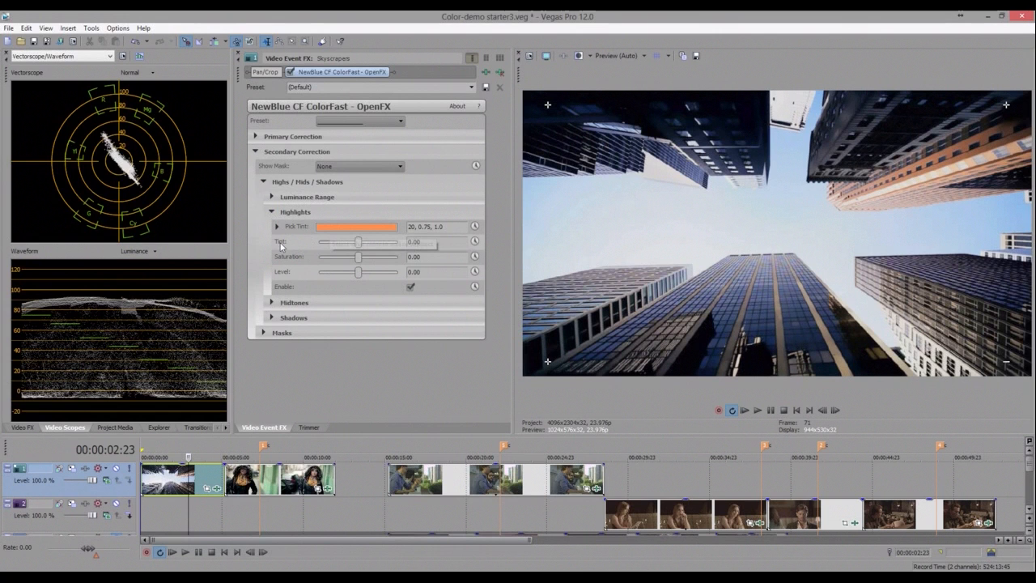
click(322, 247)
drag(443, 253, 357, 249)
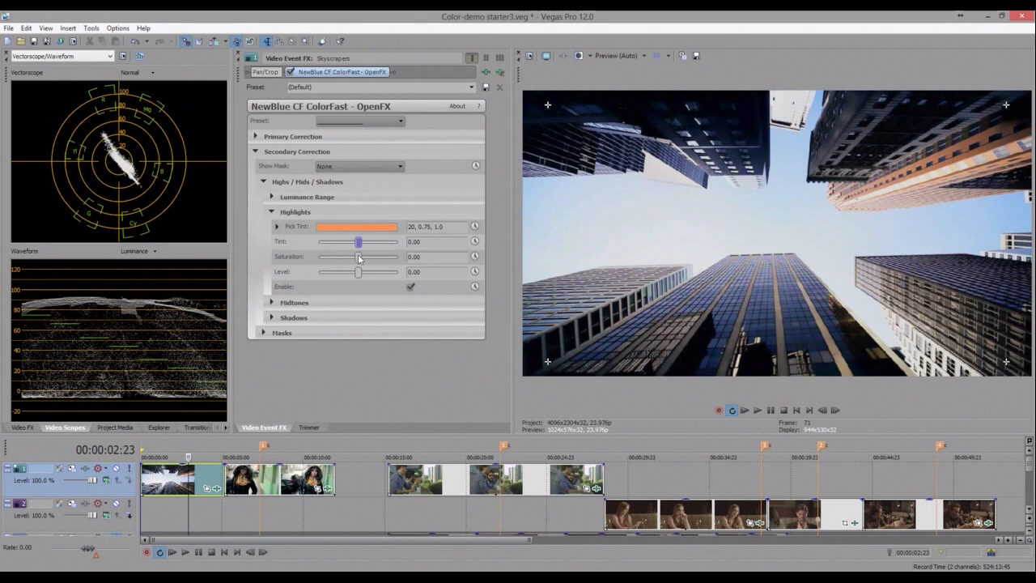
mouse_move(359, 258)
mouse_down()
mouse_move(407, 259)
mouse_move(282, 257)
mouse_move(358, 261)
mouse_up()
drag(358, 273, 307, 274)
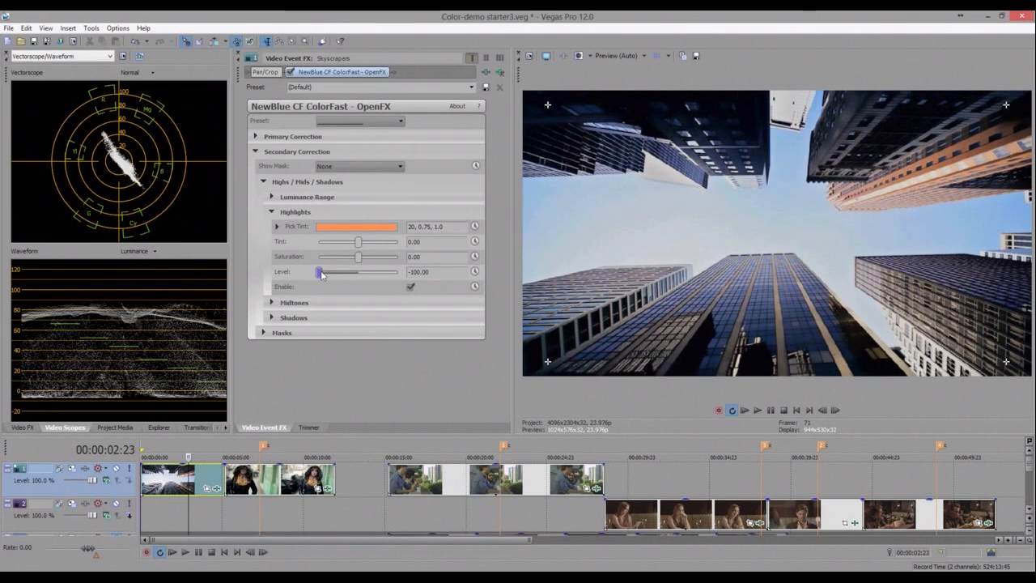
double_click(349, 273)
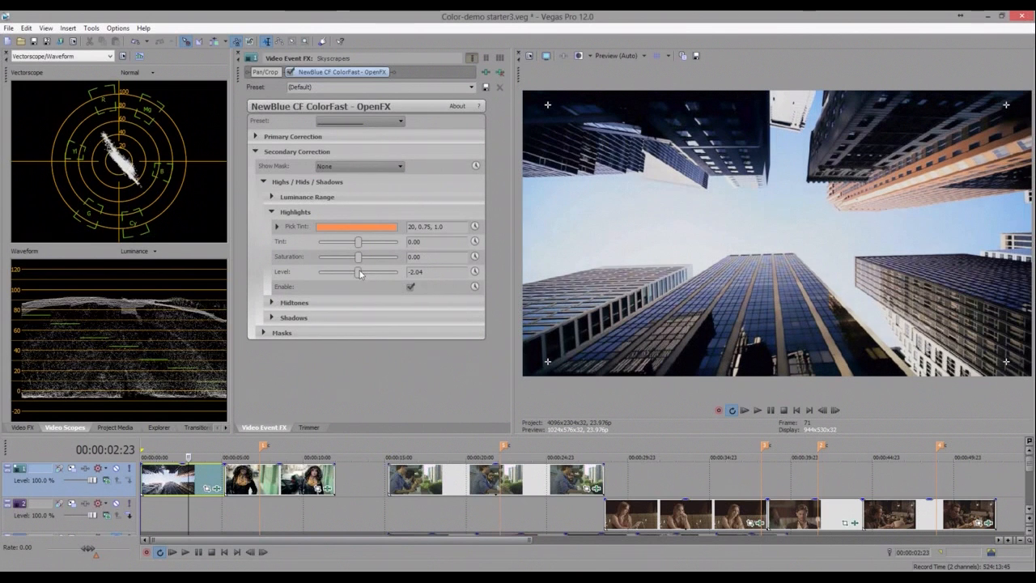
- Open the Luminance Range settings under Secondary Correction and set Show Mask to Highlights
click(272, 212)
click(272, 198)
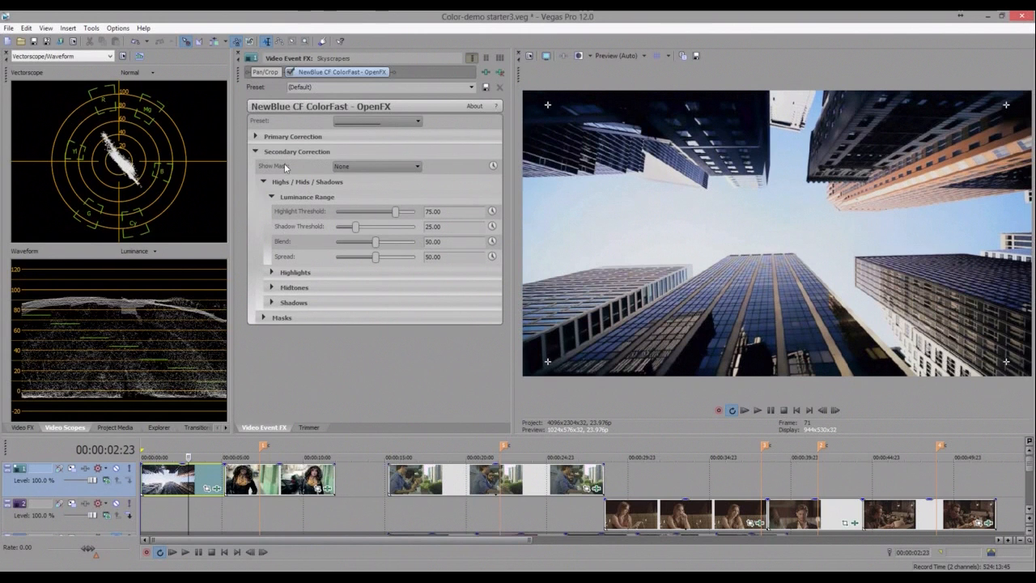
click(365, 166)
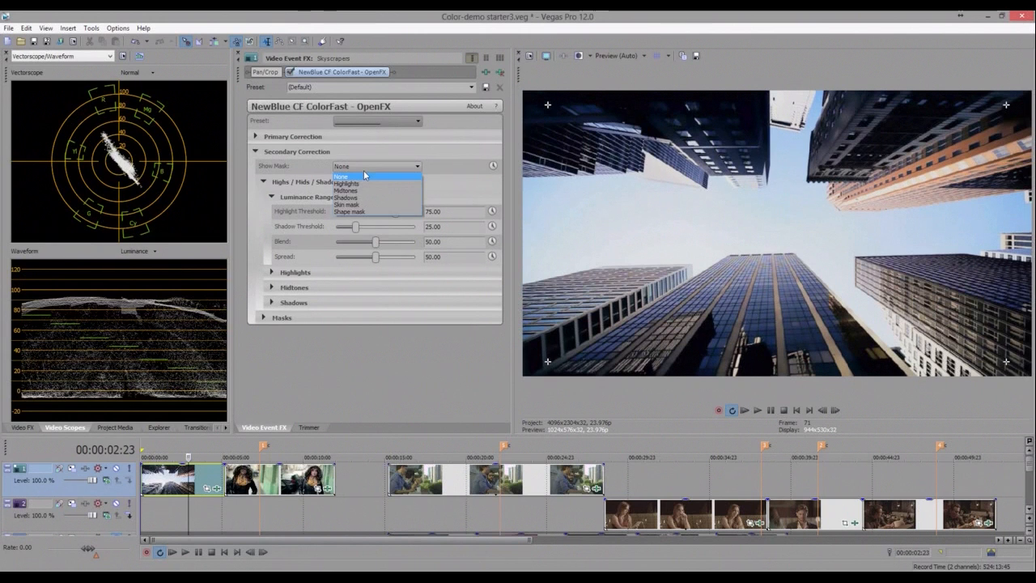
click(365, 184)
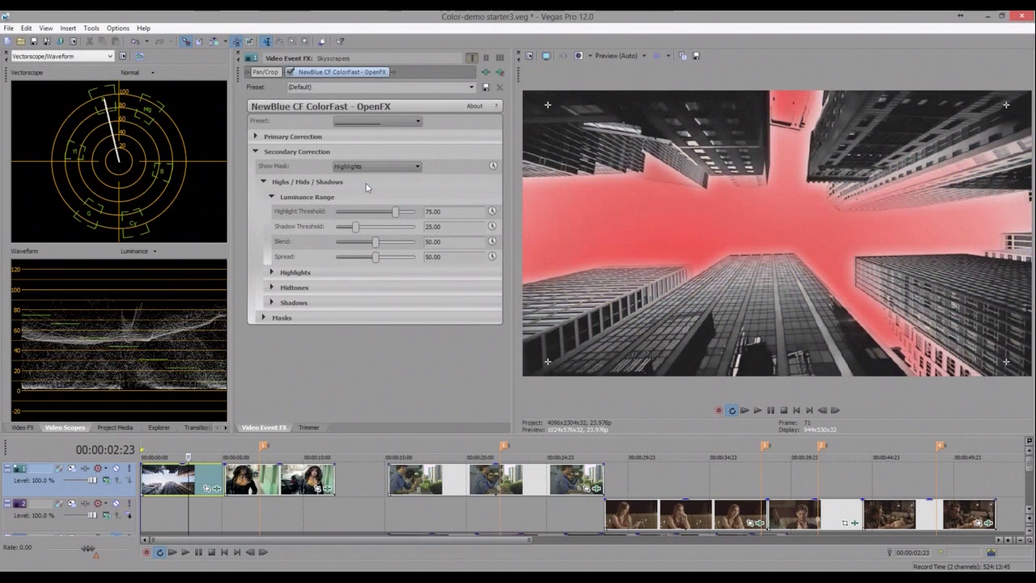
- Set Spread and Blend to 0 and the Highlight Threshold to 71.43 while viewing the highlights mask
click(329, 255)
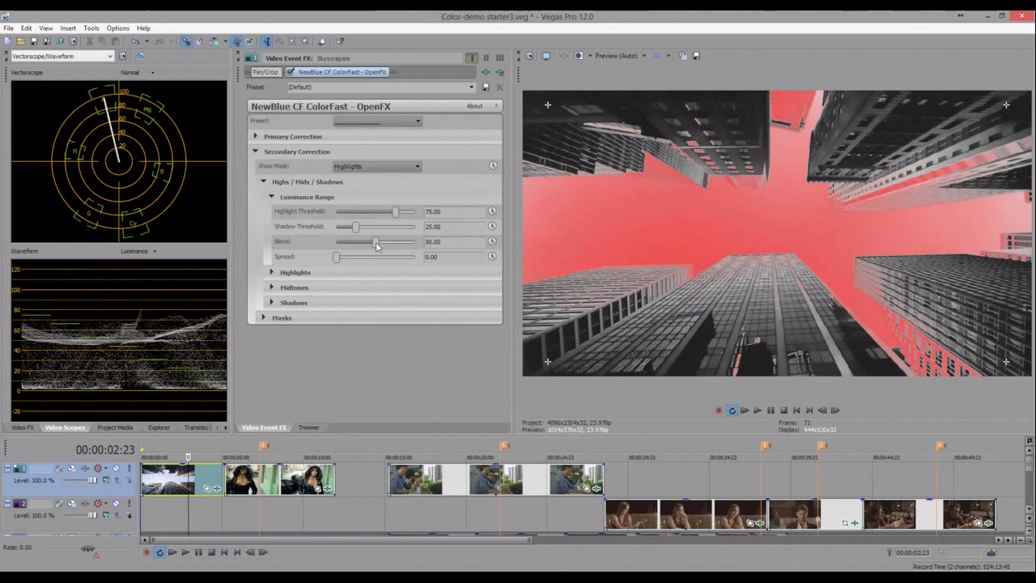
click(332, 242)
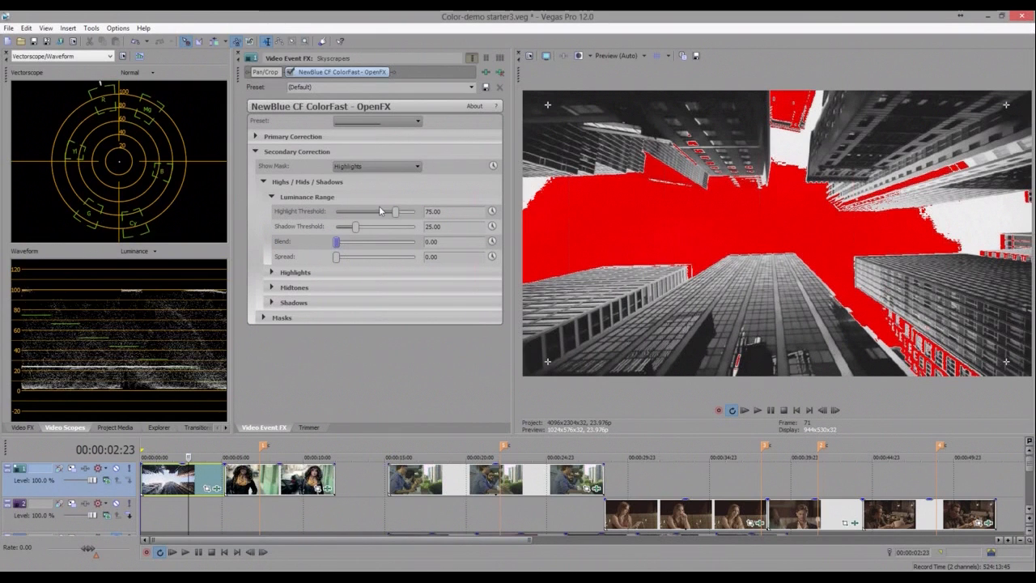
mouse_move(397, 217)
mouse_down()
mouse_move(387, 217)
mouse_move(396, 217)
mouse_up()
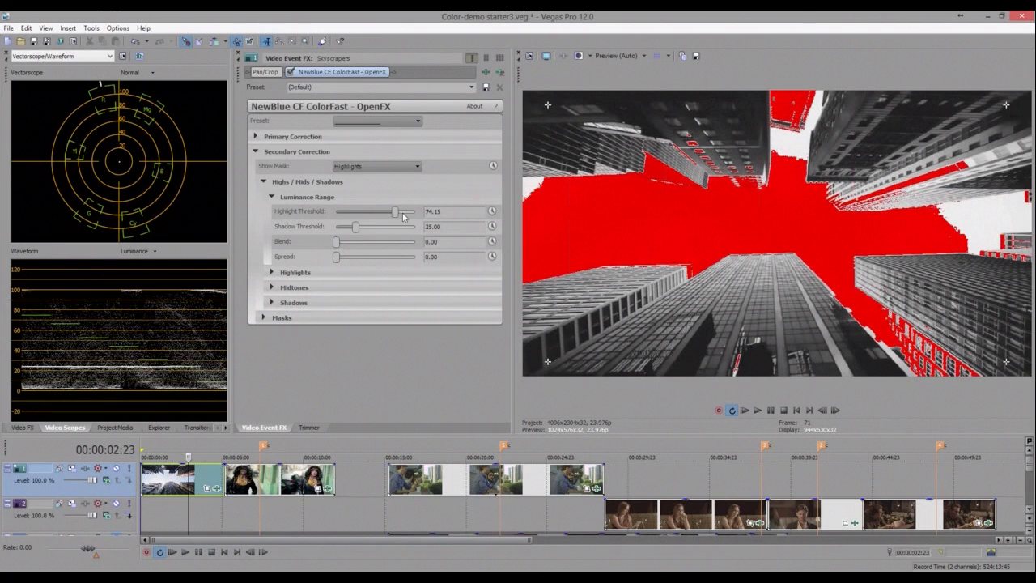
drag(403, 214, 422, 227)
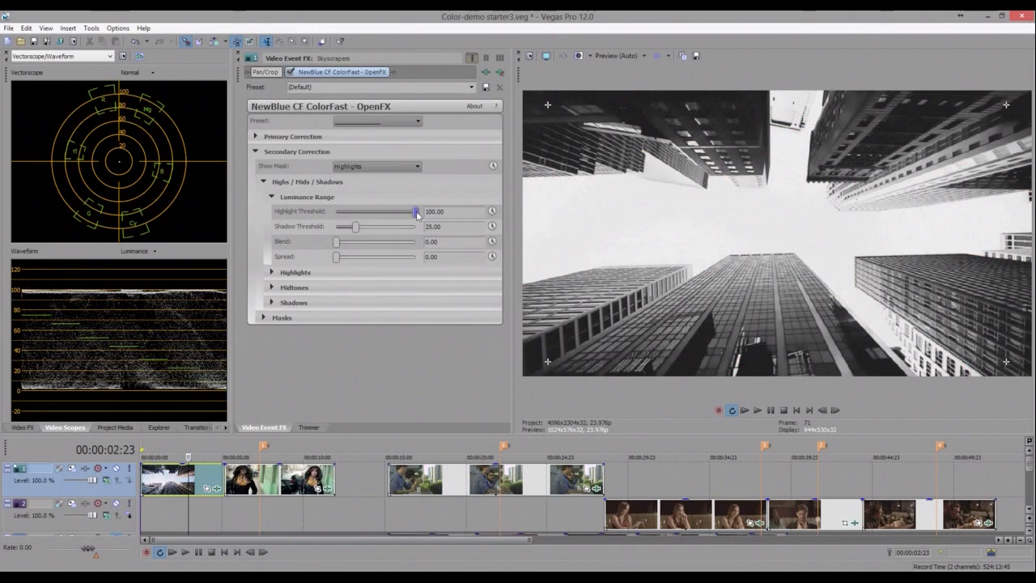
drag(414, 214, 392, 217)
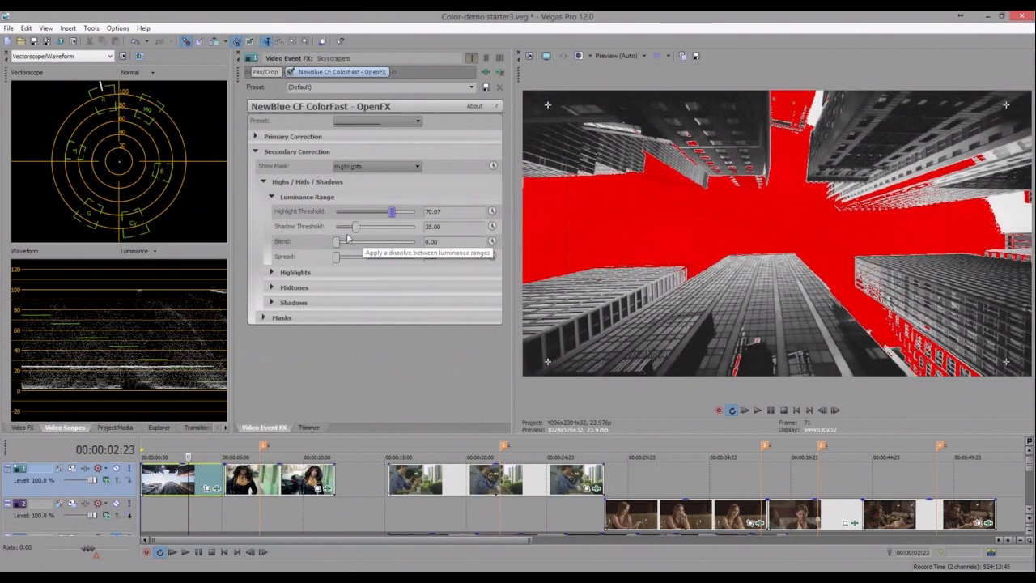
drag(394, 214, 393, 214)
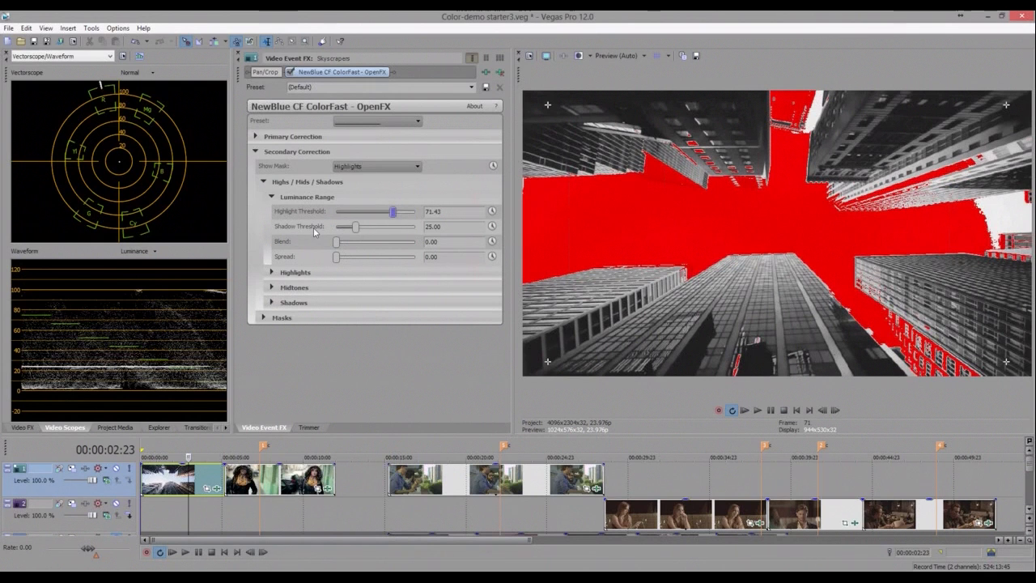
- Show the Shadows mask and set the Shadow Threshold to 12.24
click(383, 167)
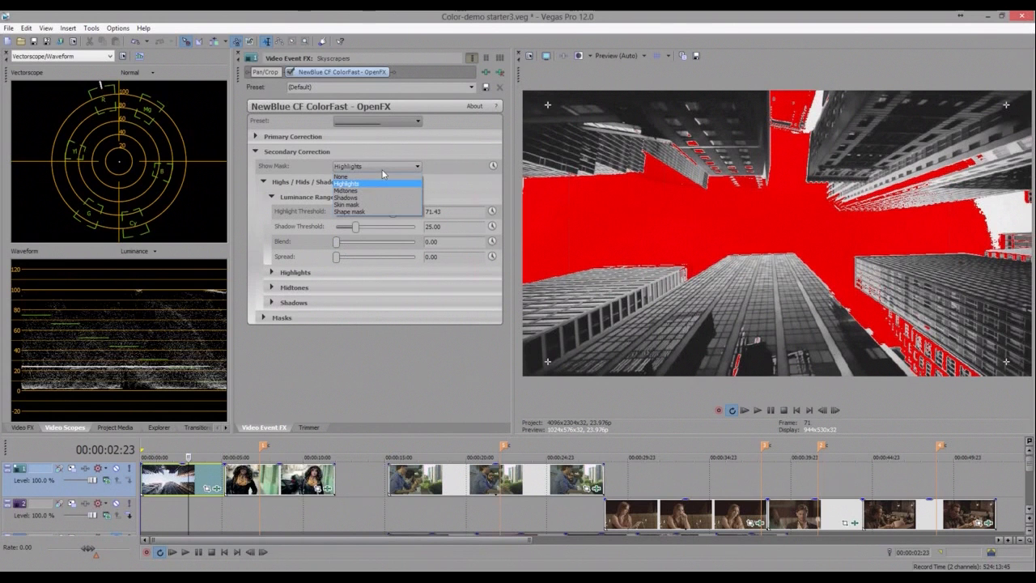
click(347, 198)
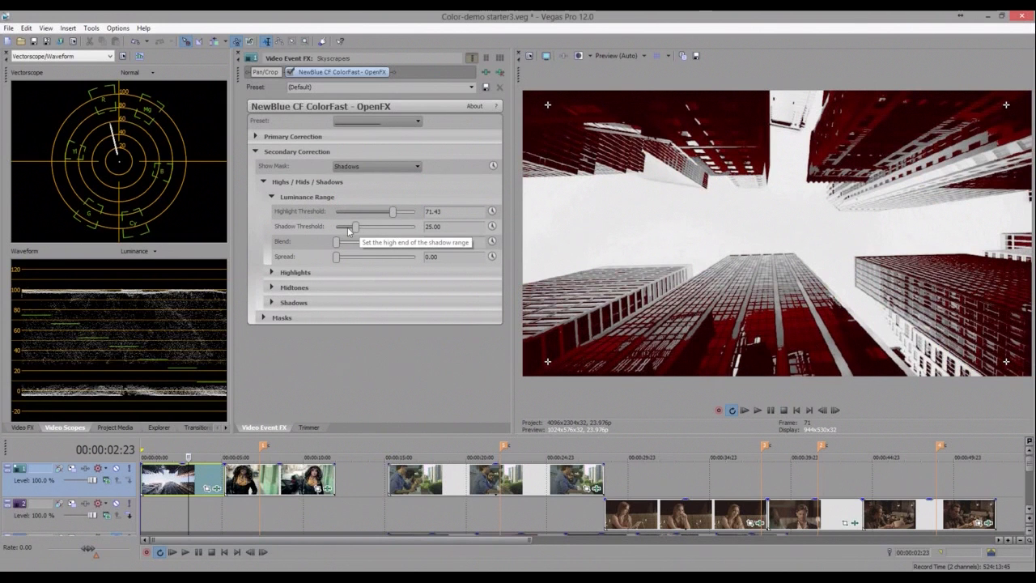
drag(349, 231, 330, 231)
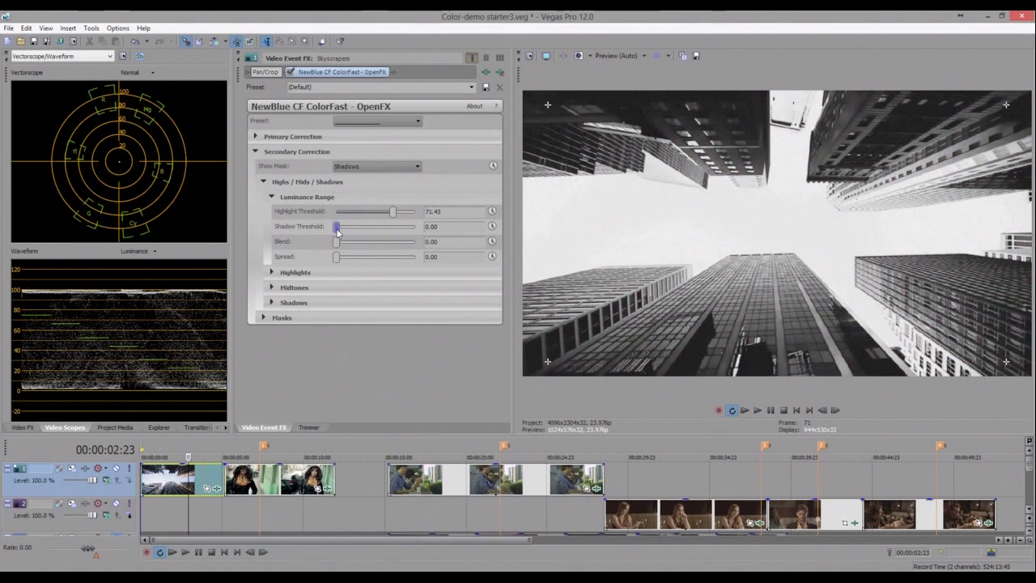
drag(338, 229, 349, 232)
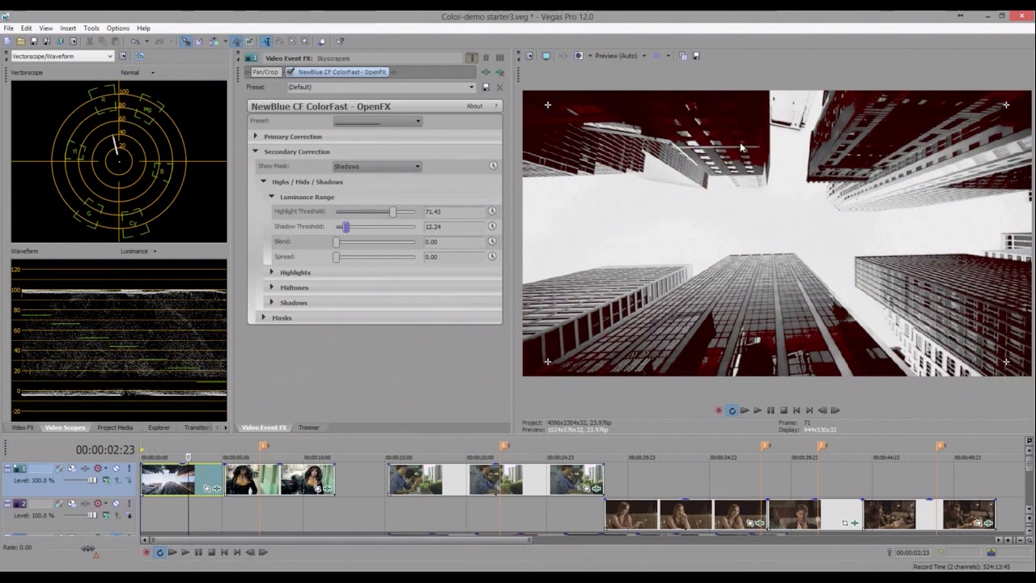
- Turn the mask off and back to Highlights to compare the mask with the image
click(377, 167)
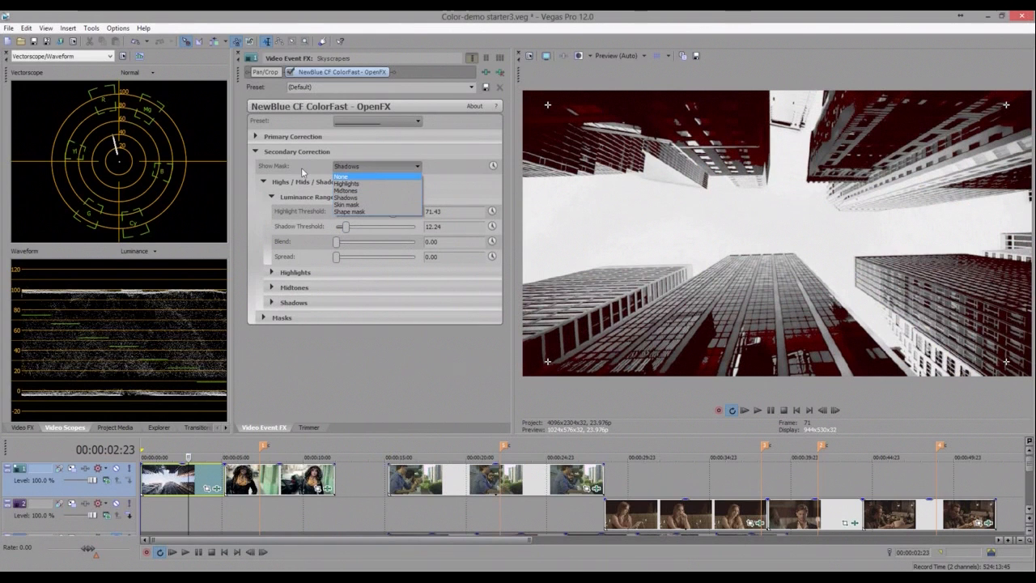
click(371, 177)
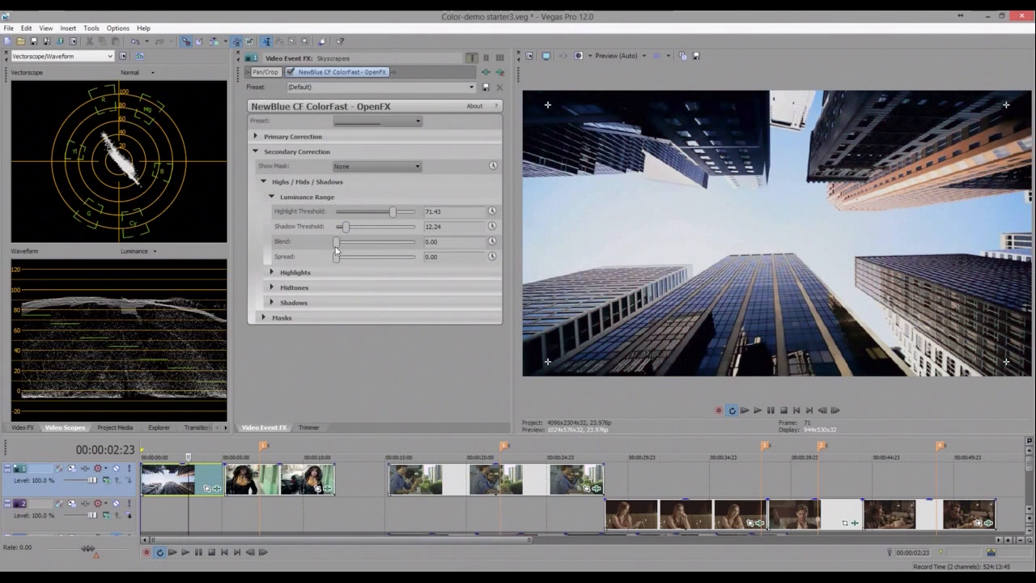
click(362, 169)
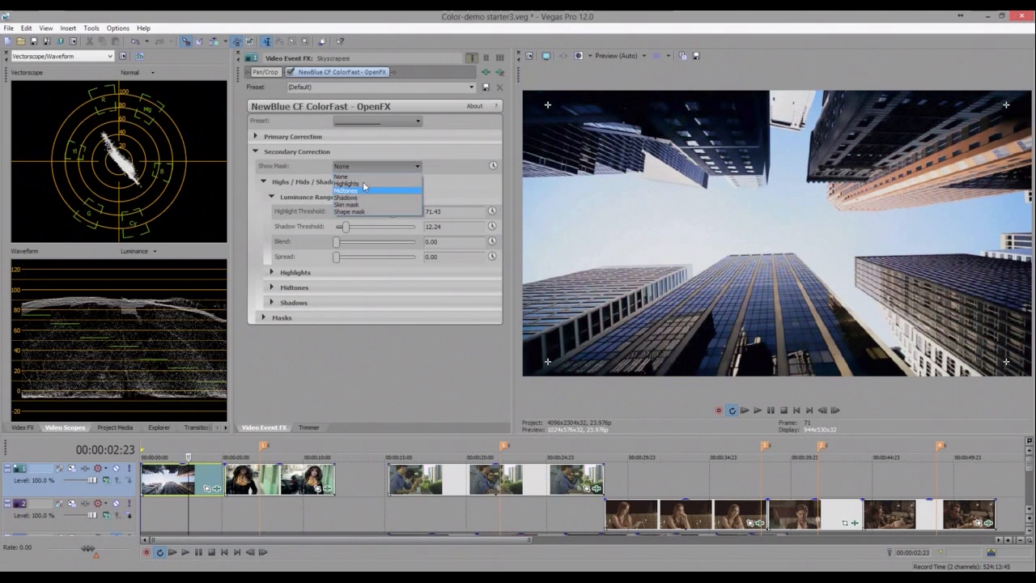
click(362, 185)
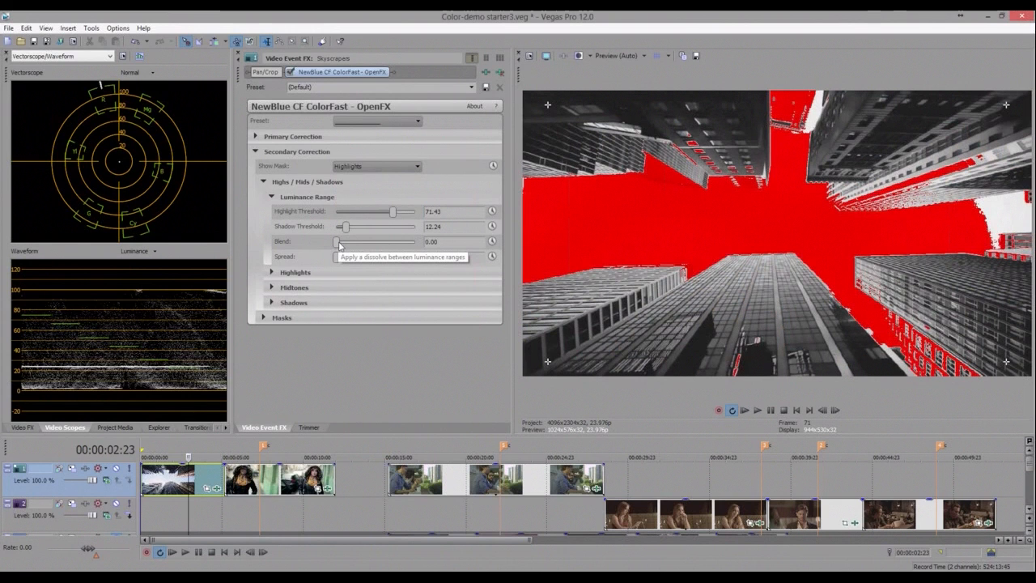
- Try Spread at 21.09 and 48.30, reset it to 0, and set Show Mask to None
mouse_move(339, 245)
mouse_down()
mouse_move(379, 249)
mouse_move(337, 253)
mouse_up()
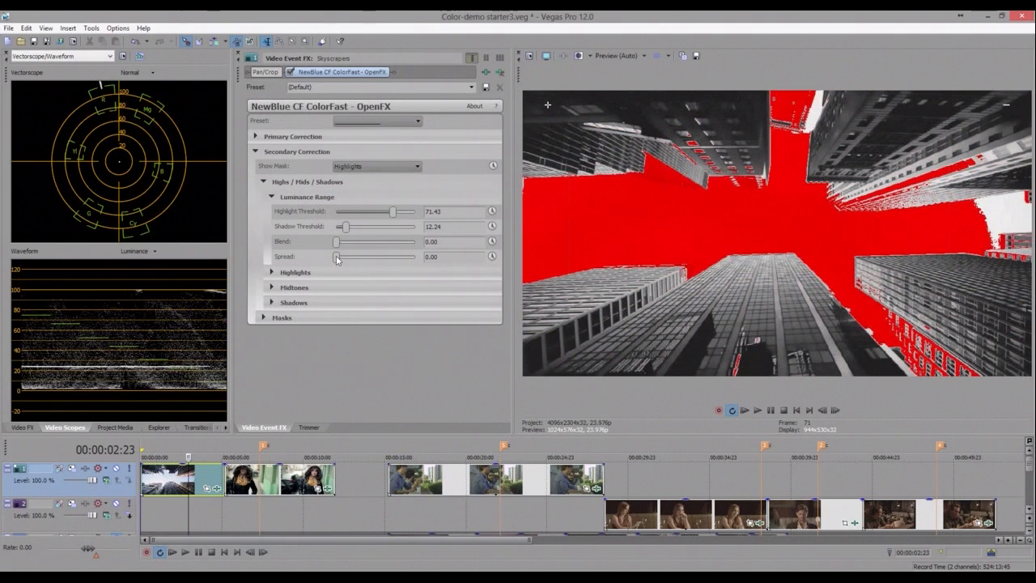
click(353, 258)
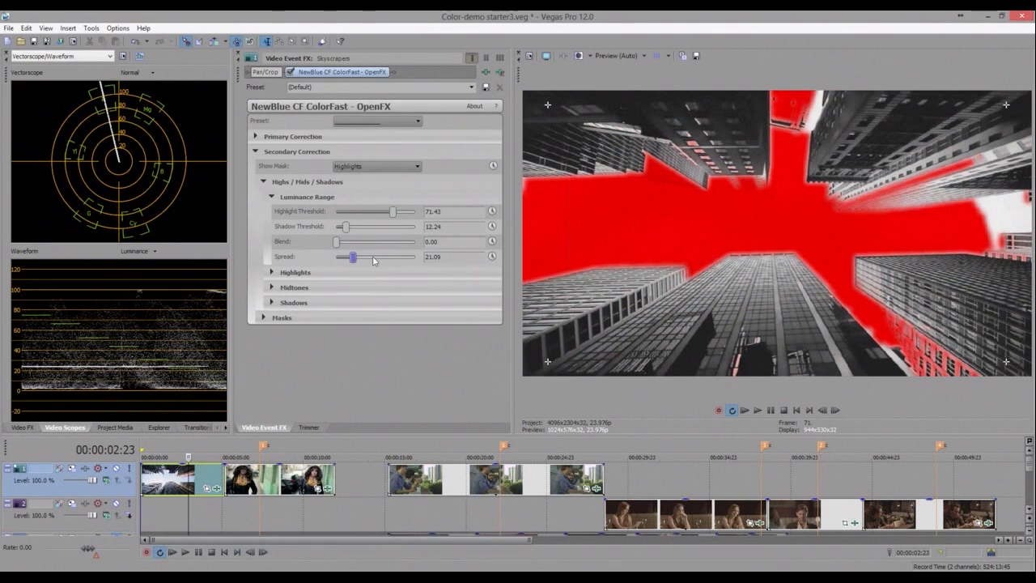
click(374, 258)
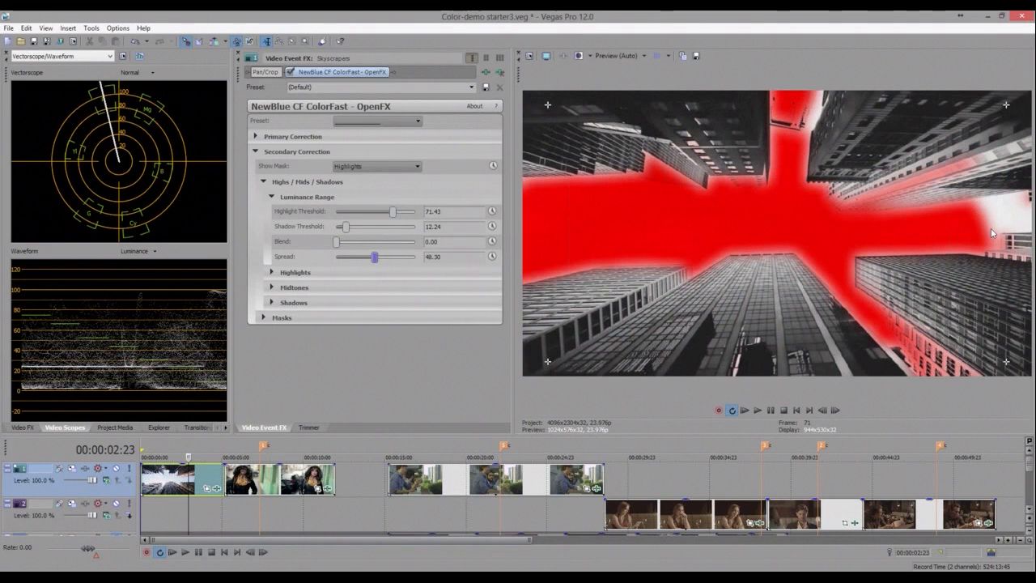
drag(376, 256, 333, 204)
click(377, 166)
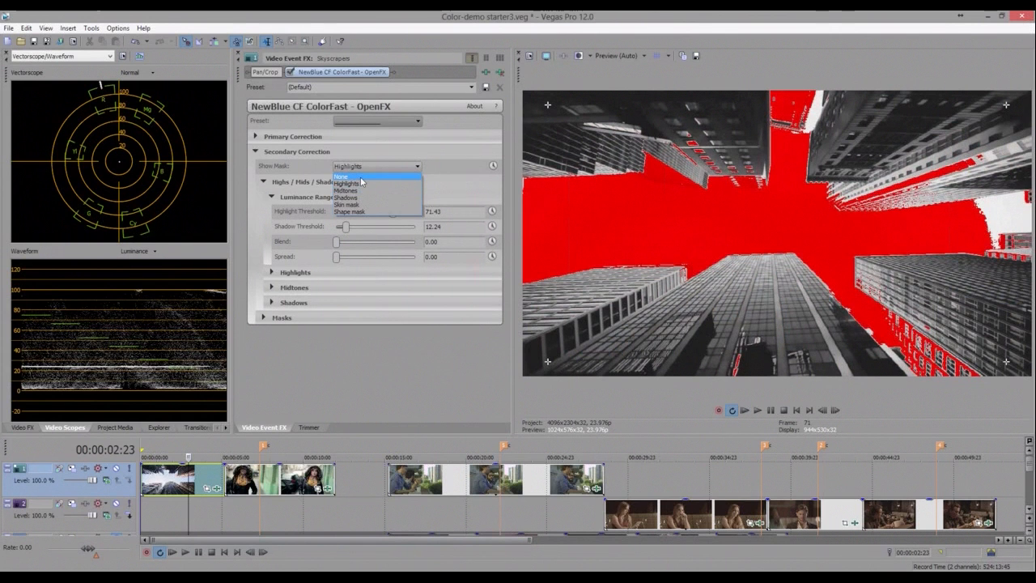
click(361, 177)
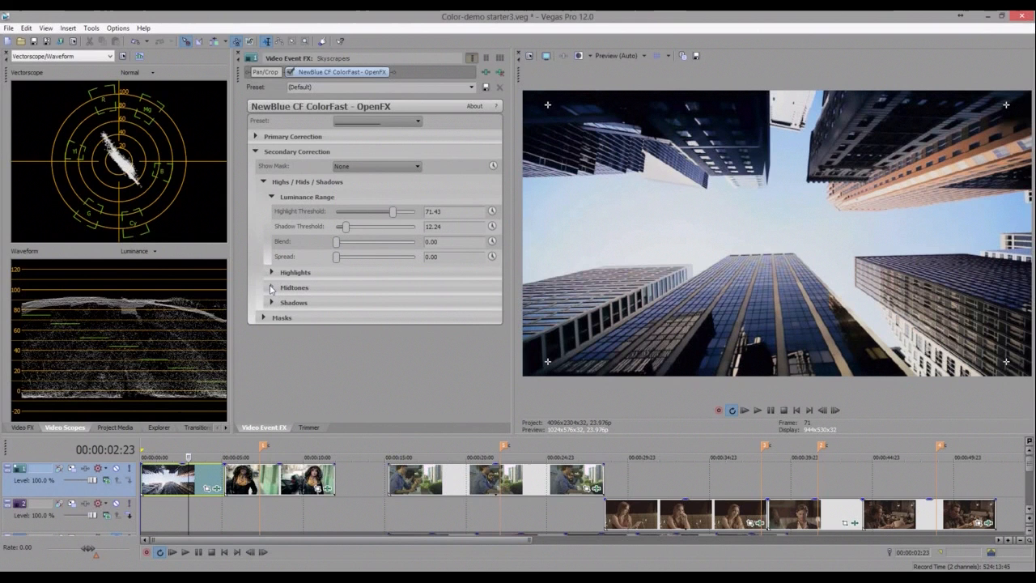
- Expand the Midtones section and set its Level to -31.97
click(272, 289)
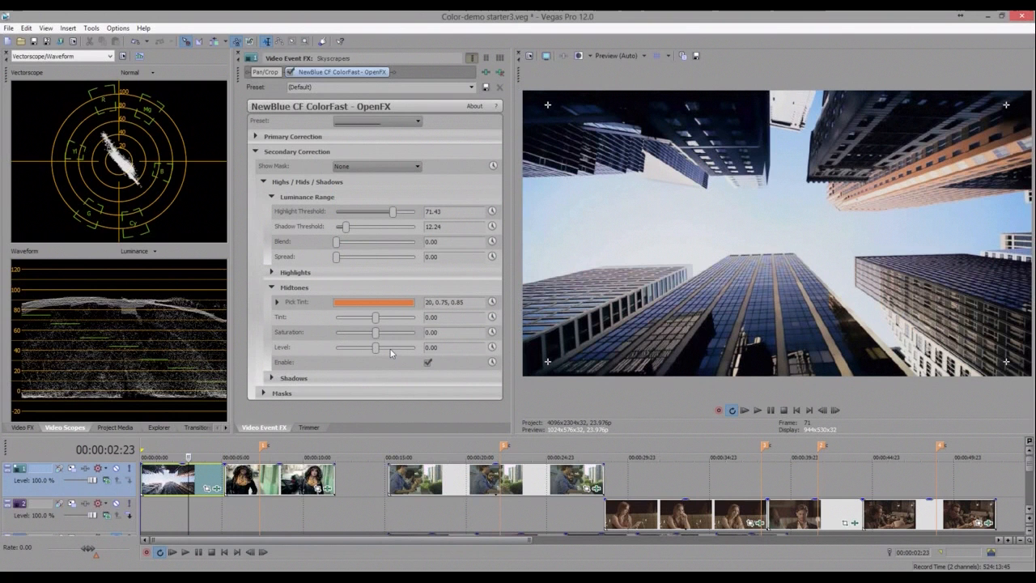
drag(390, 349, 393, 349)
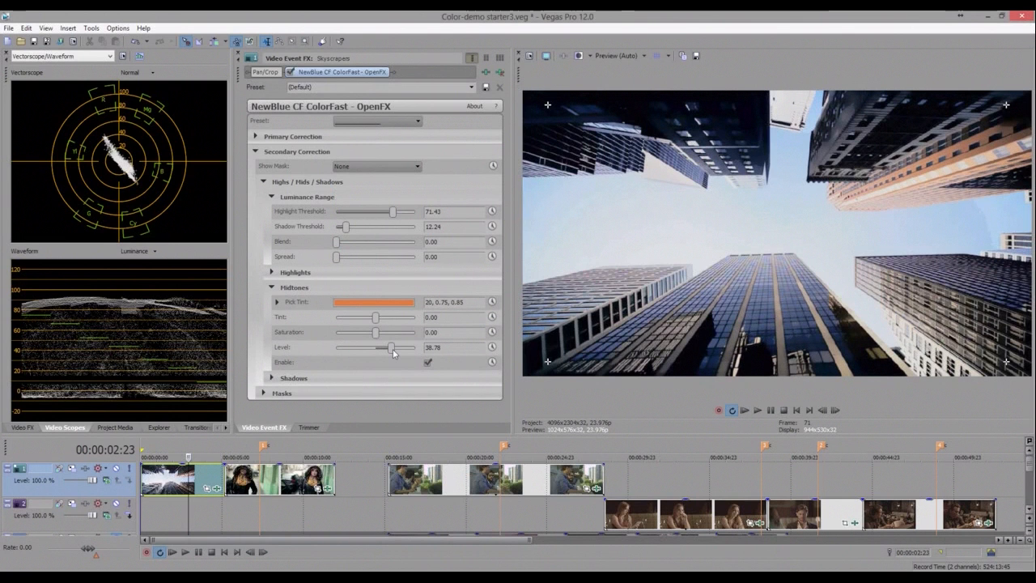
drag(393, 349, 364, 348)
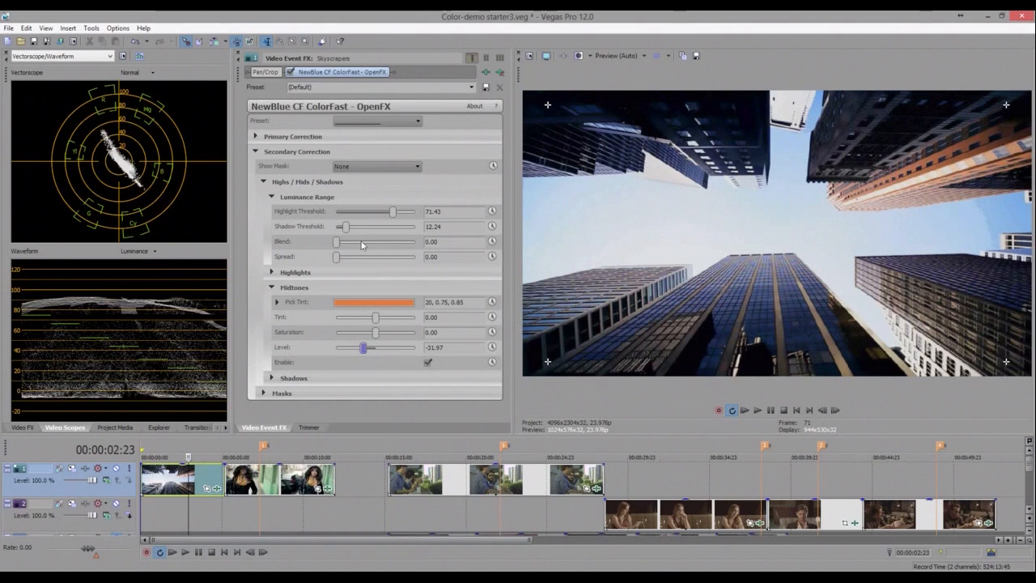
- Set the Luminance Range Blend to 26.53
click(362, 243)
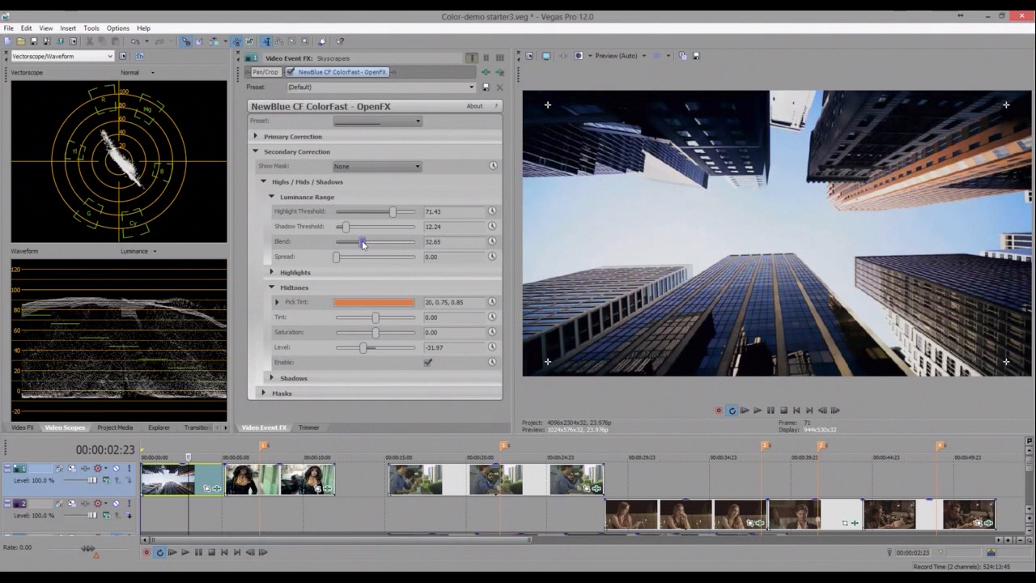
drag(362, 243, 337, 244)
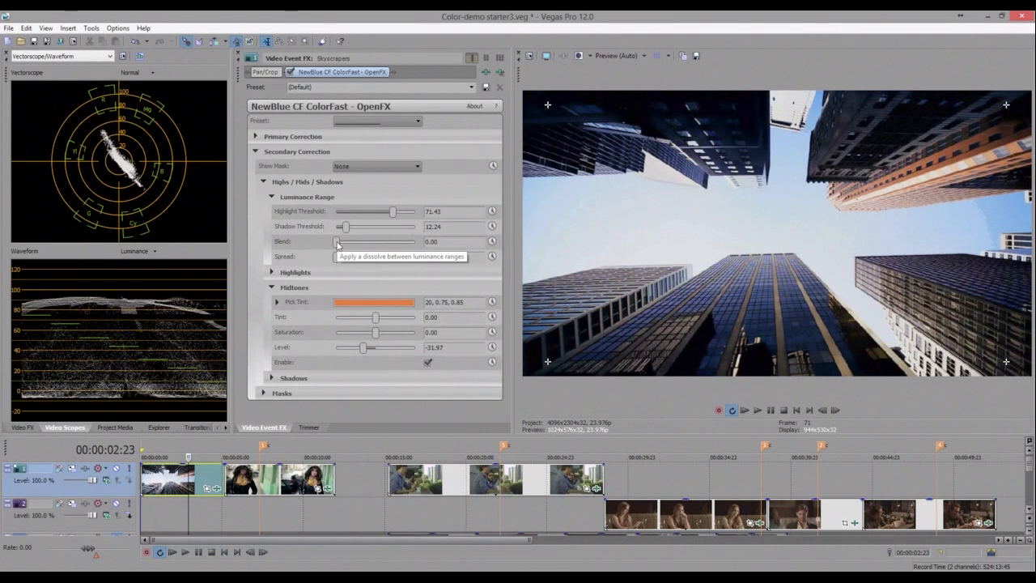
click(359, 243)
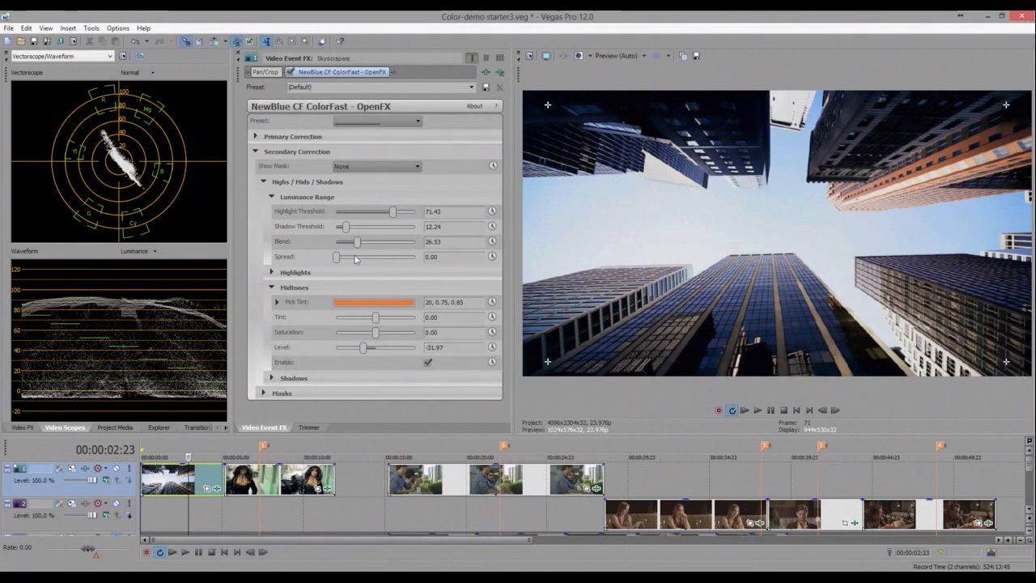
- Expand the Highlights section and set its Tint to -37.41, briefly opening the Pick Tint color picker
click(272, 274)
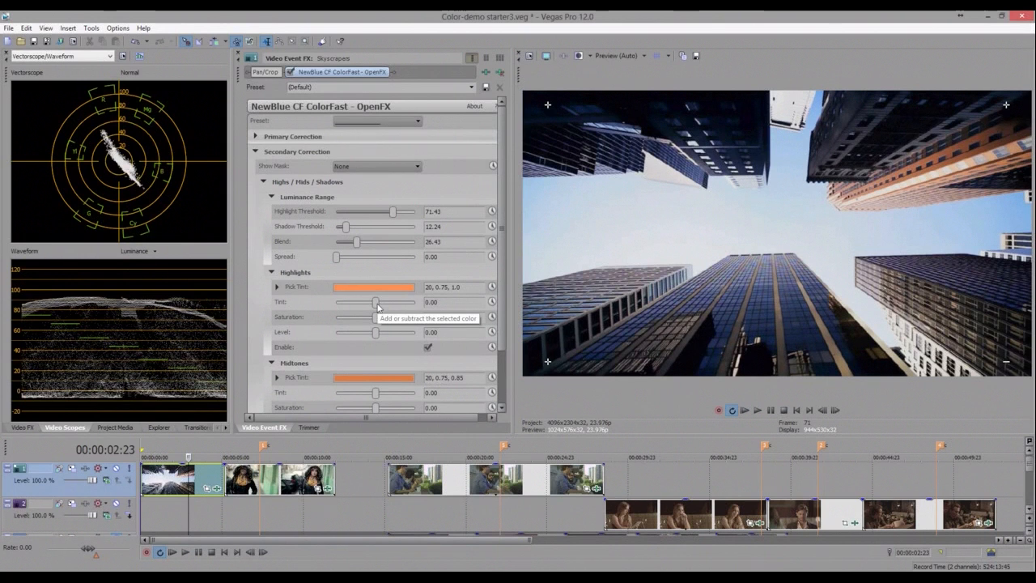
mouse_move(377, 304)
mouse_down()
mouse_move(395, 305)
mouse_move(354, 308)
mouse_up()
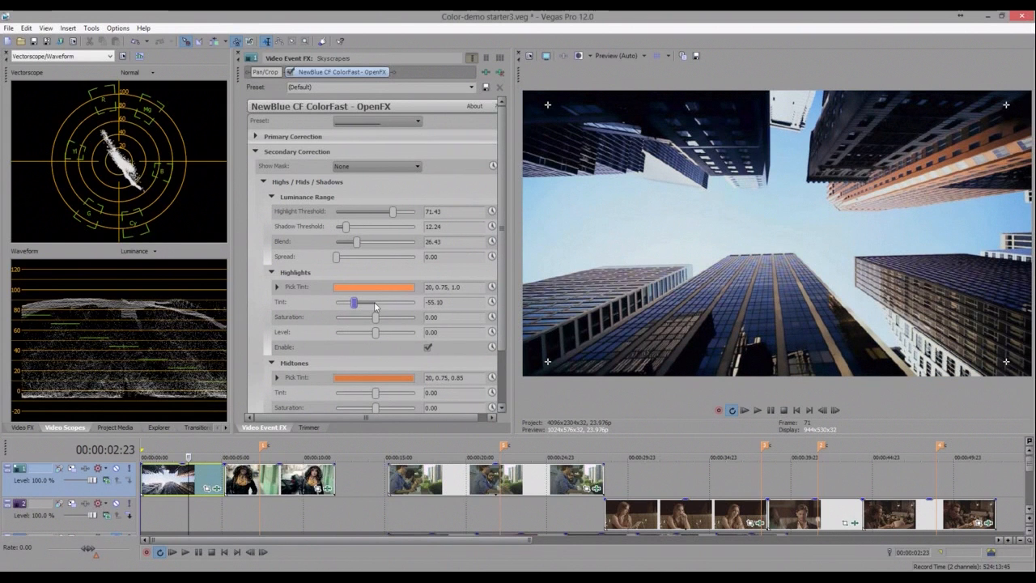
click(375, 306)
scroll(496, 285, down, 3)
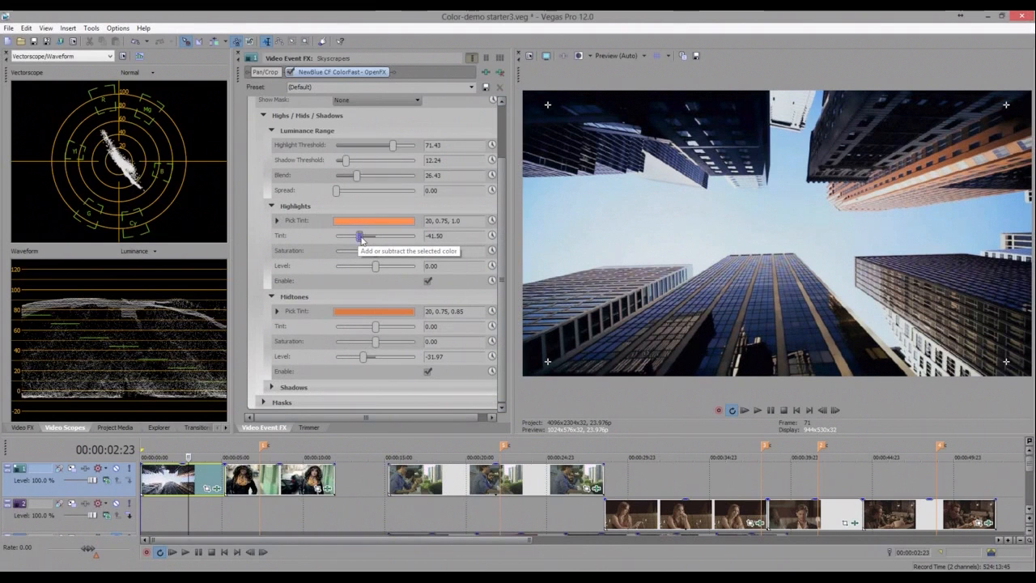
mouse_move(391, 240)
mouse_down()
mouse_move(346, 244)
mouse_move(377, 245)
mouse_up()
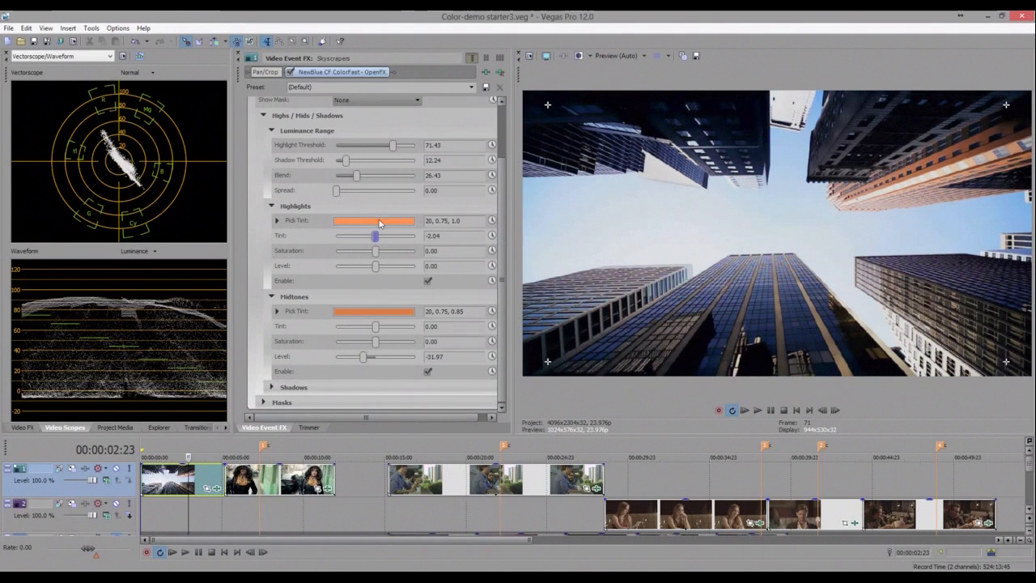
click(374, 221)
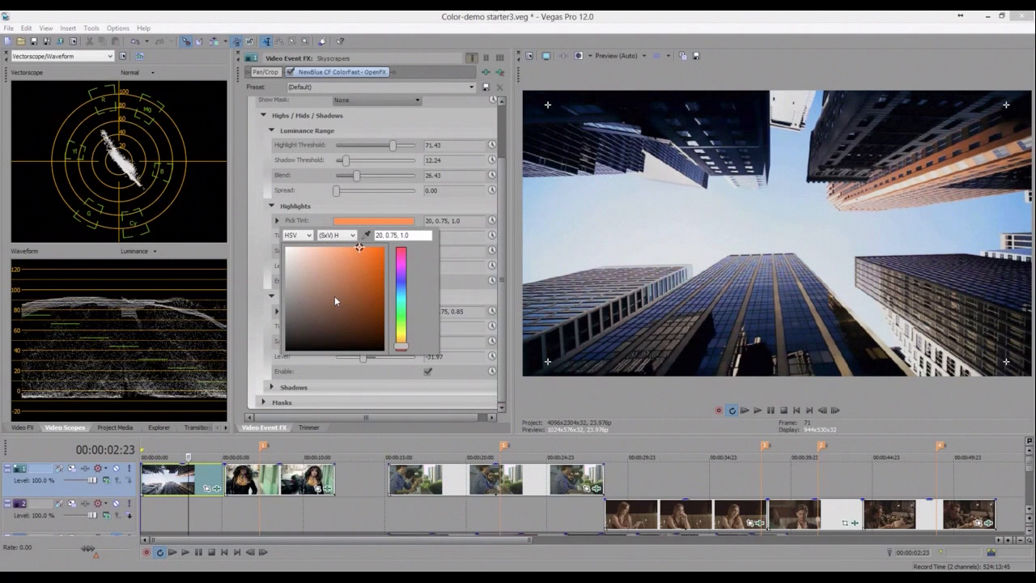
click(249, 256)
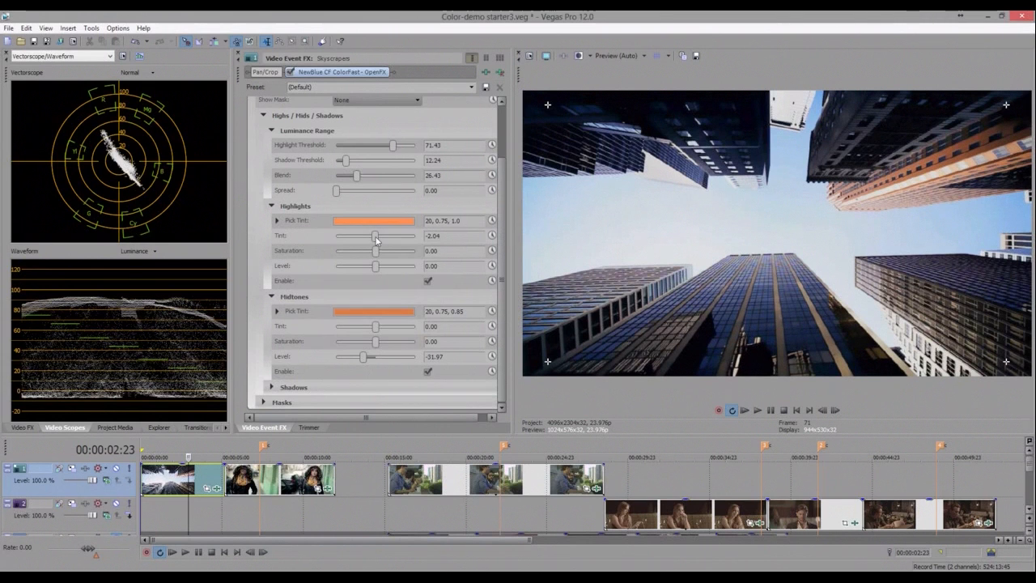
scroll(364, 240, up, 10)
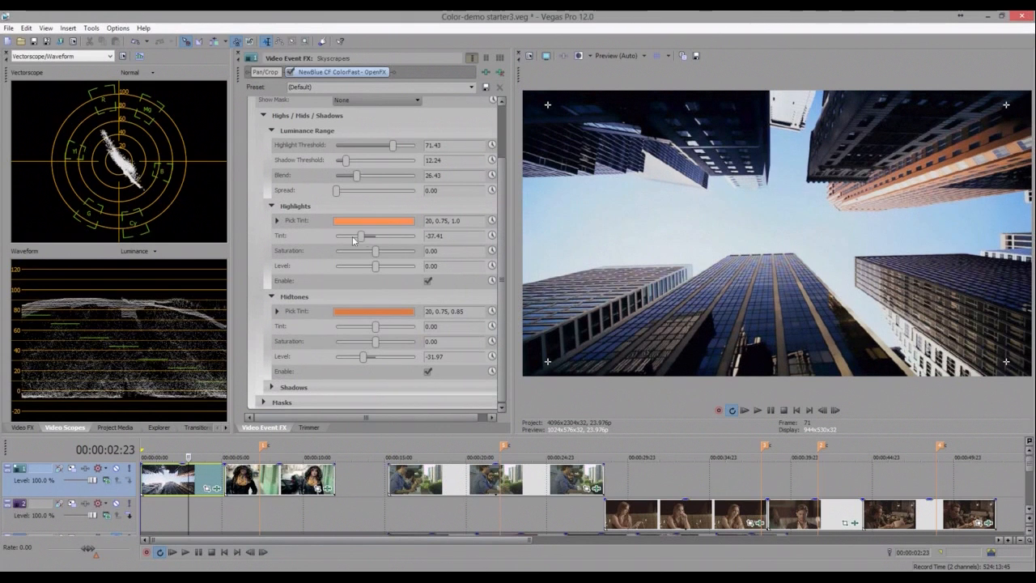
- Set the Highlights Tint to -40.14 and Level to 100, toggle its Enable off and on to compare, then collapse Highlights
drag(362, 236, 360, 237)
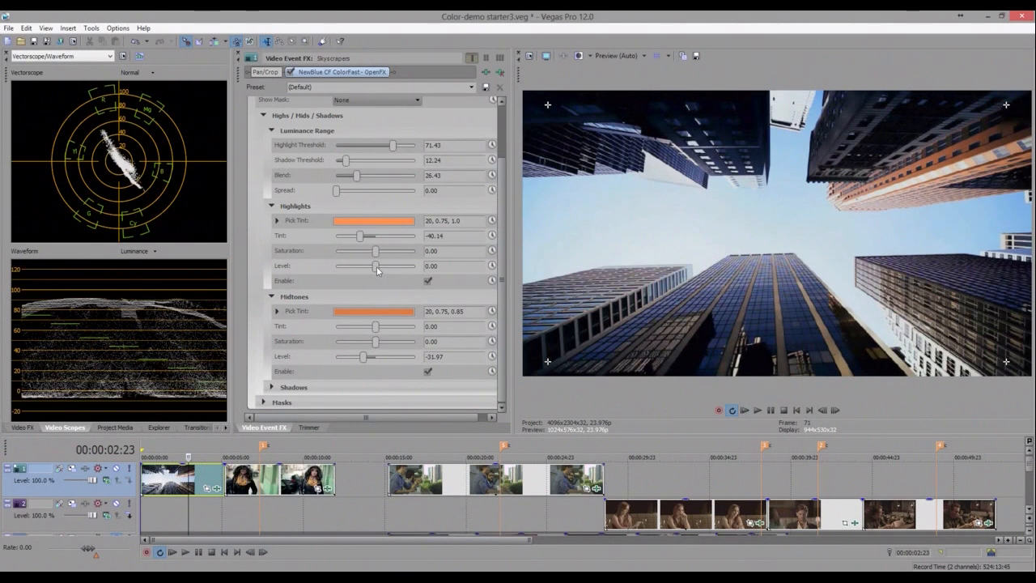
drag(377, 270, 509, 268)
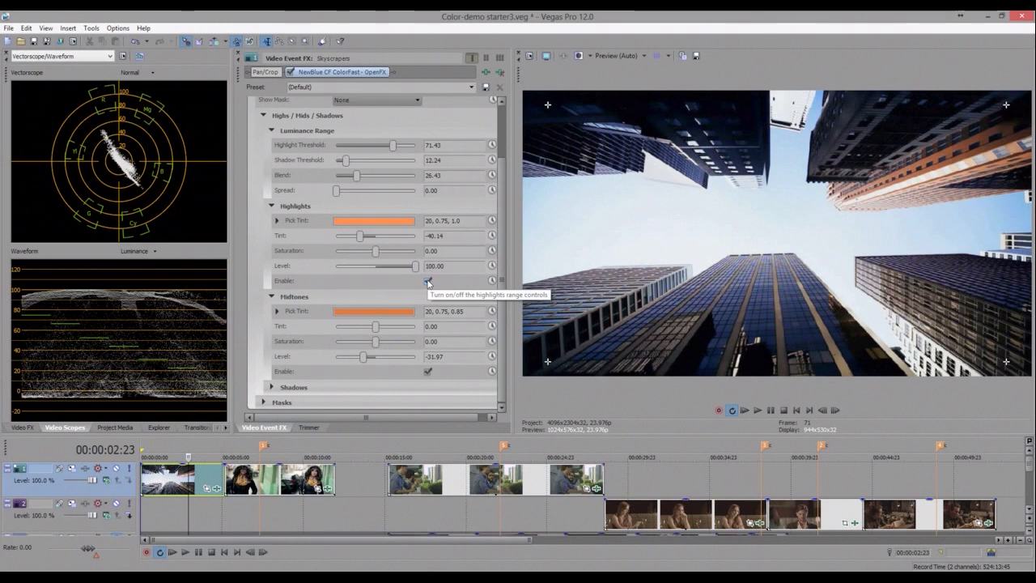
click(427, 280)
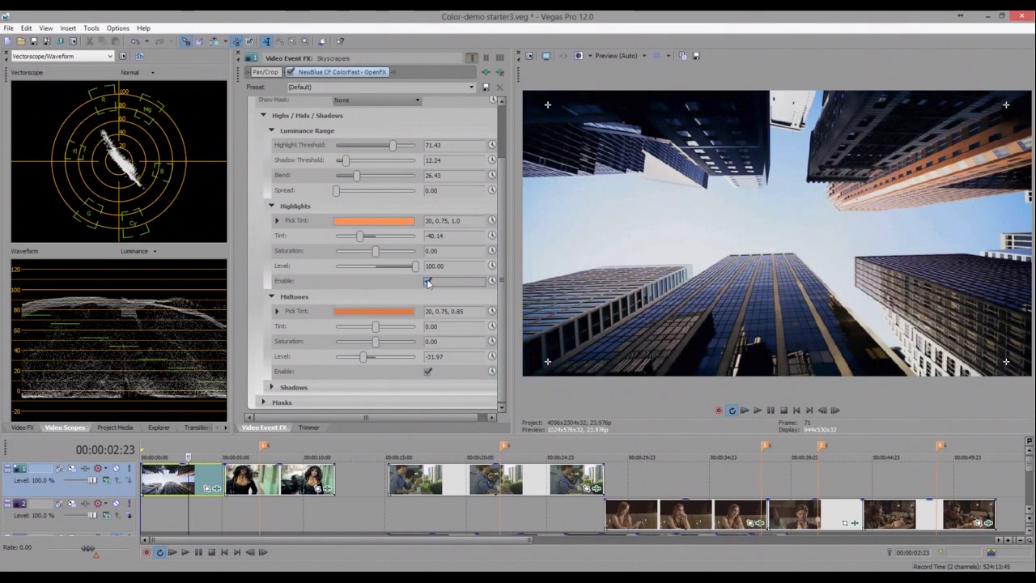
click(428, 282)
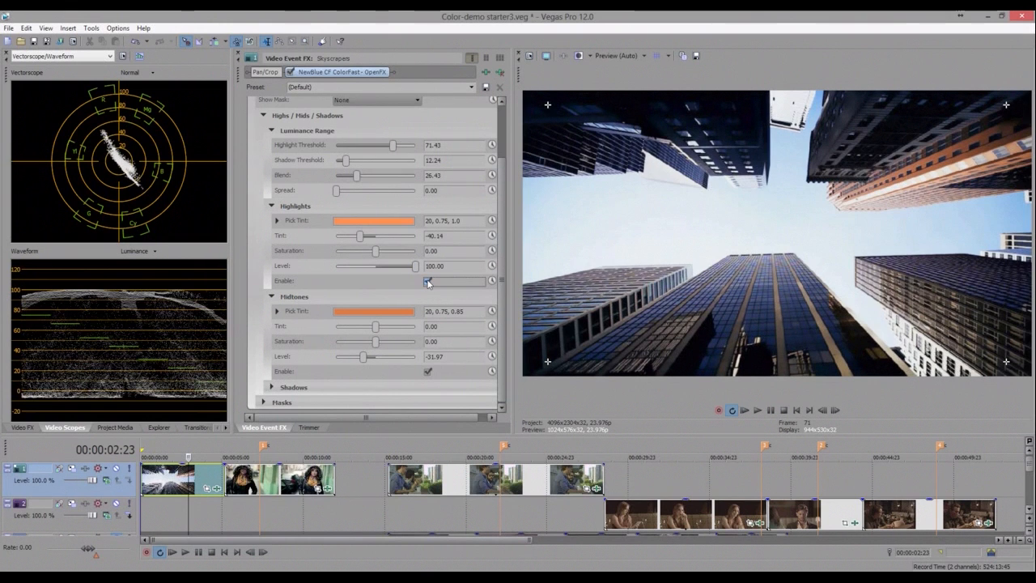
click(272, 206)
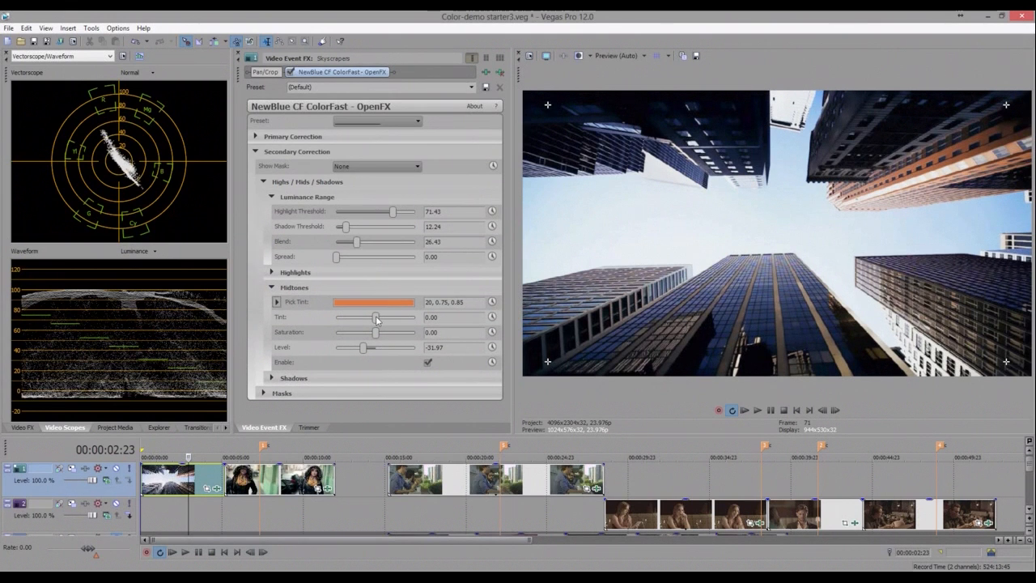
- Set the Midtones Tint to -25.17, Saturation to 27.89 and Level to -11.36
click(409, 320)
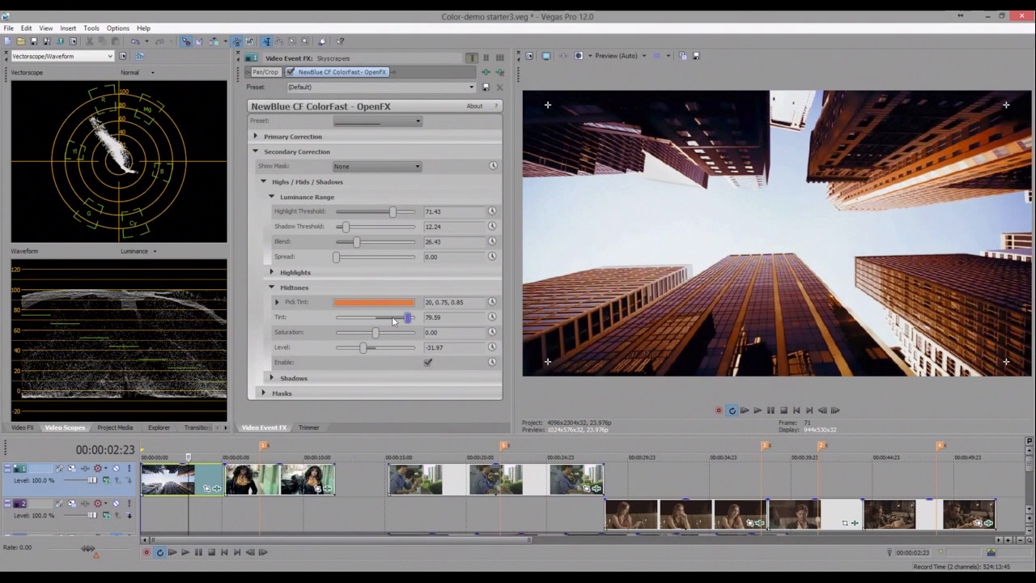
click(394, 321)
drag(370, 322, 369, 321)
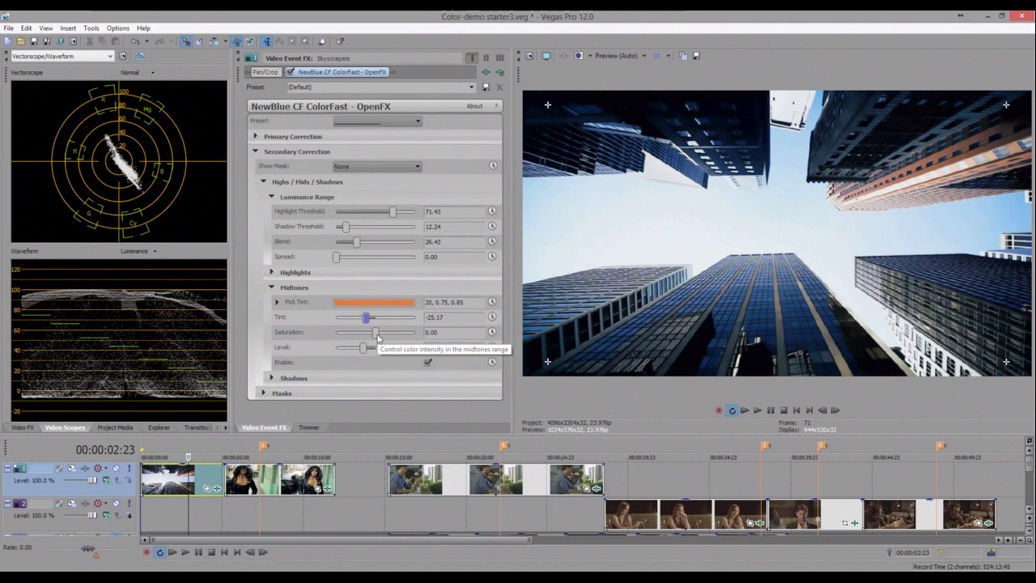
mouse_move(377, 335)
mouse_down()
mouse_move(424, 332)
mouse_move(392, 327)
mouse_up()
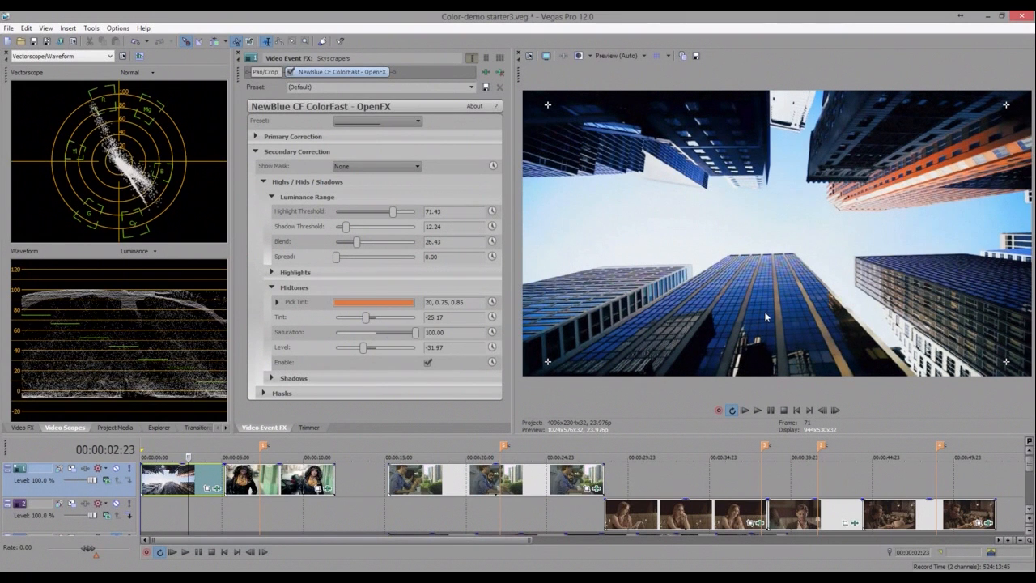
click(385, 333)
drag(383, 333, 386, 335)
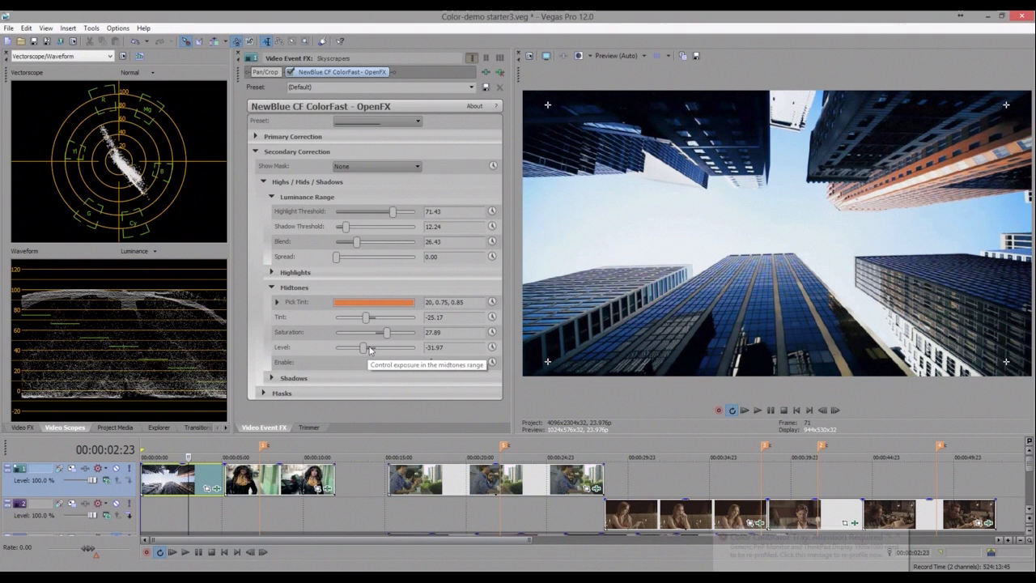
drag(369, 349, 377, 350)
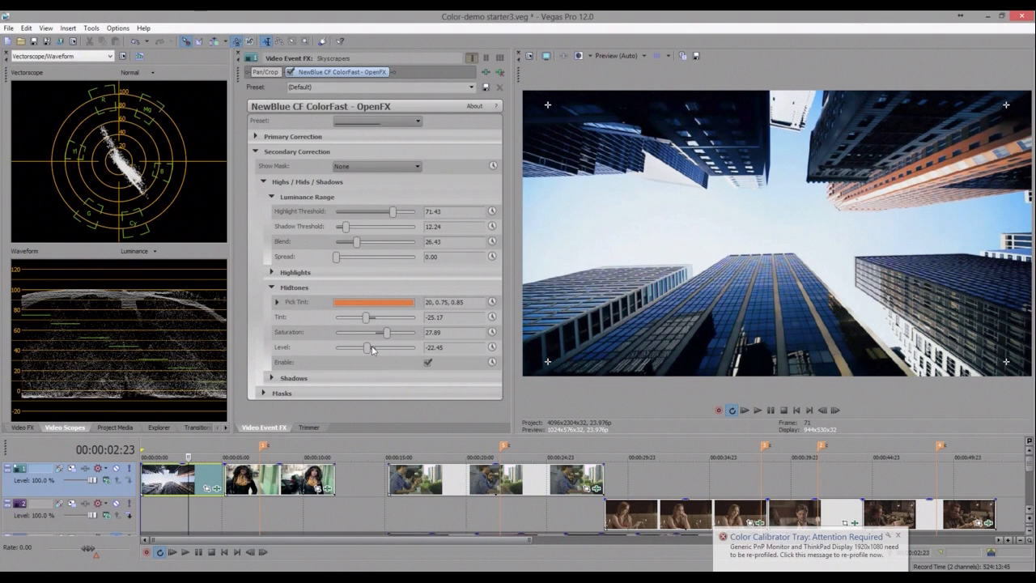
- Expand the Shadows section, set its Level to -48.30, and briefly bypass the ColorFast effect to compare
click(271, 288)
click(272, 303)
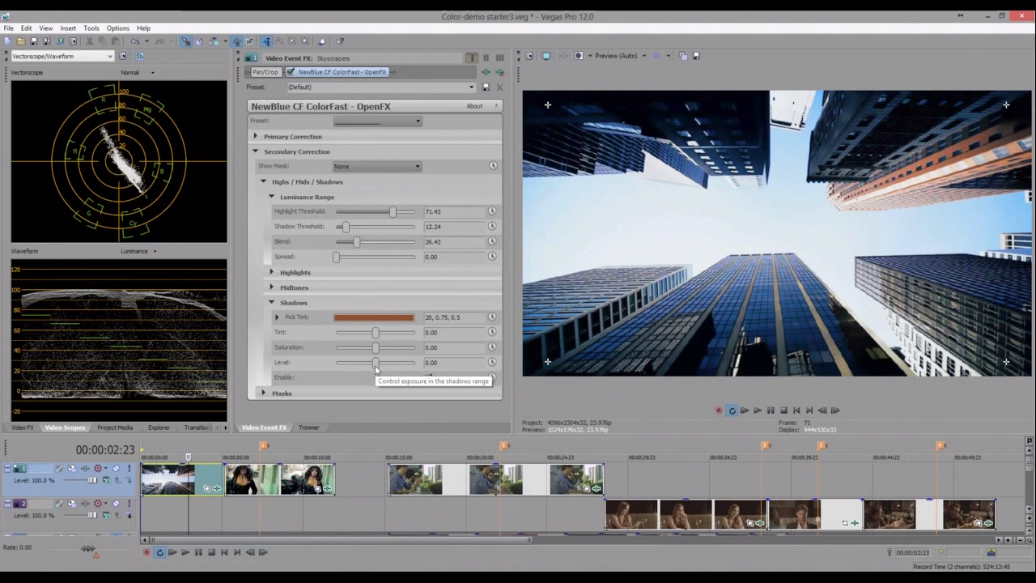
mouse_move(375, 366)
mouse_down()
mouse_move(338, 362)
mouse_move(357, 362)
mouse_up()
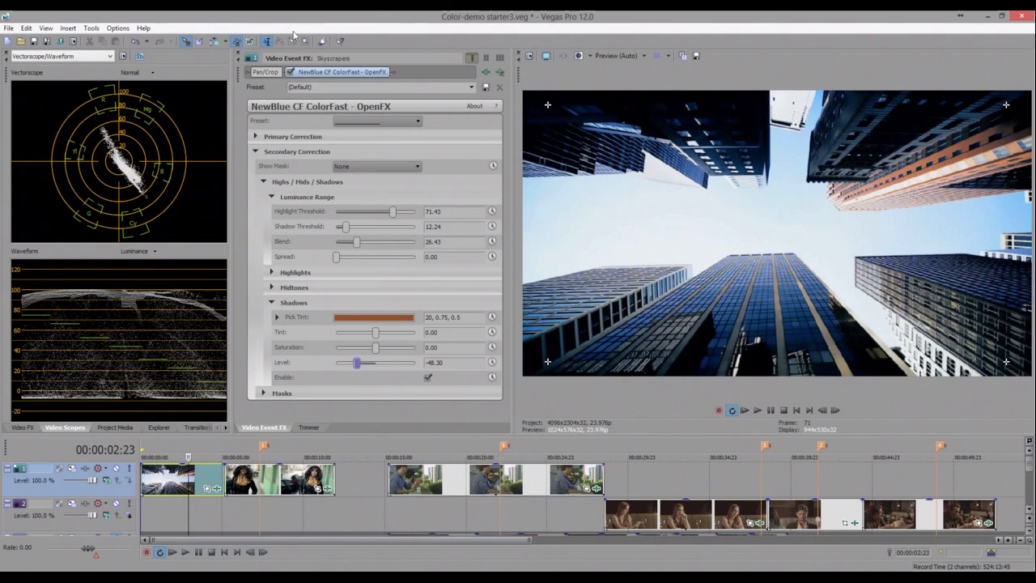
click(291, 73)
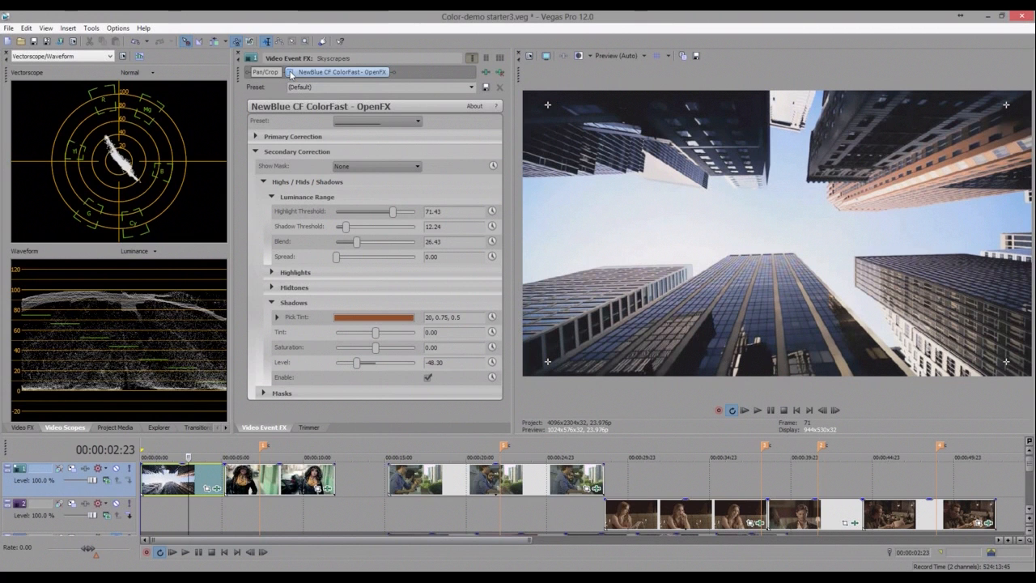
click(291, 73)
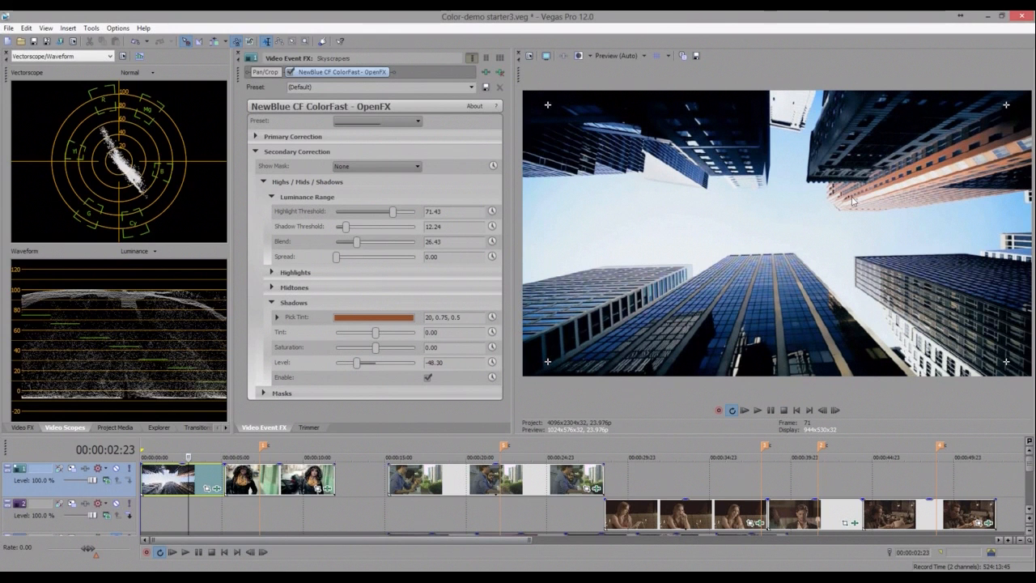
- Add the NewBlue V6 Saturation EQ effect to the Skyscrapers clip and apply a preset that zeroes its colour sliders
click(25, 428)
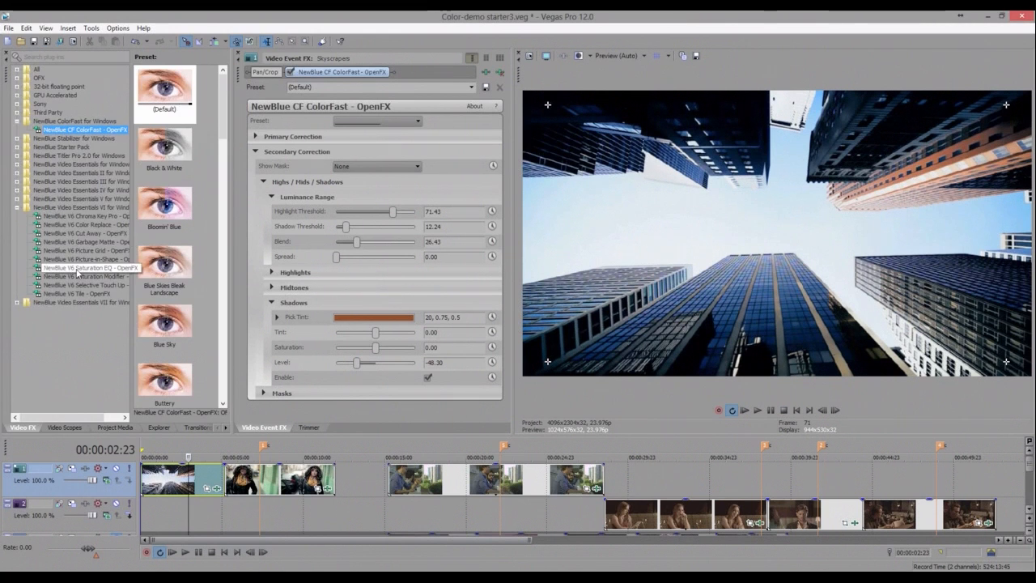
drag(78, 274, 204, 492)
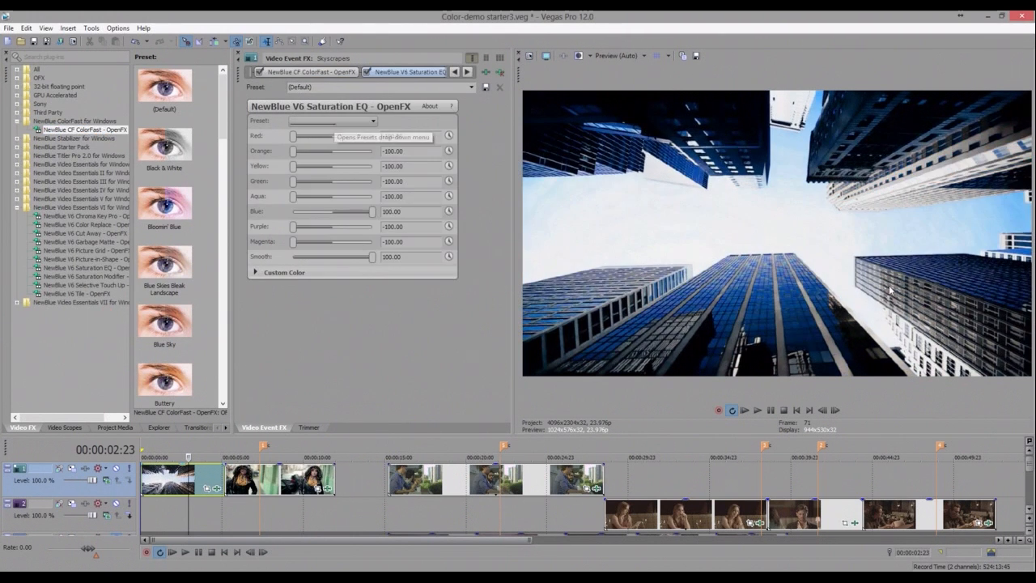
click(323, 119)
click(326, 243)
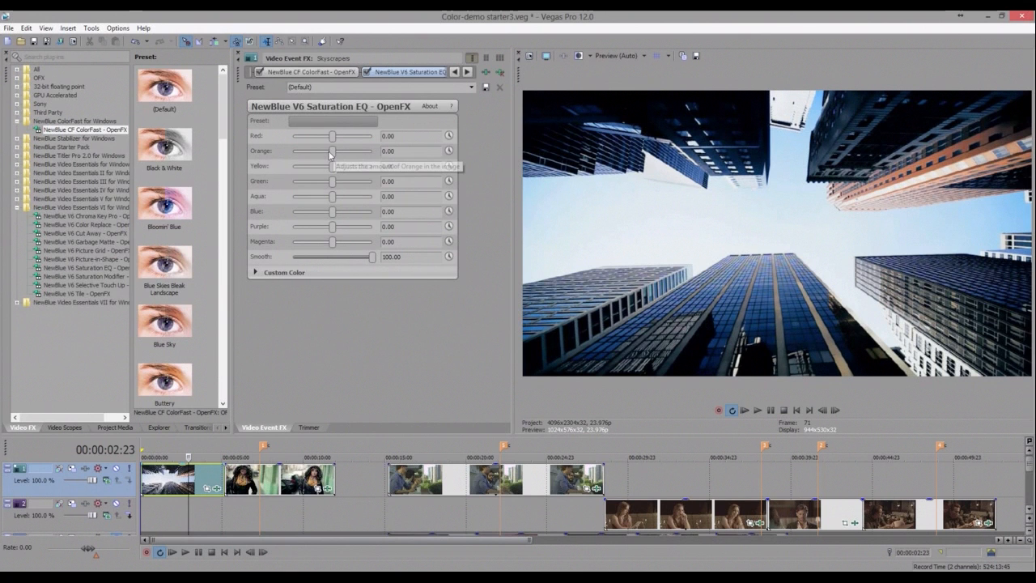
- Set the Saturation EQ Orange and Red values to -100
drag(329, 155, 291, 152)
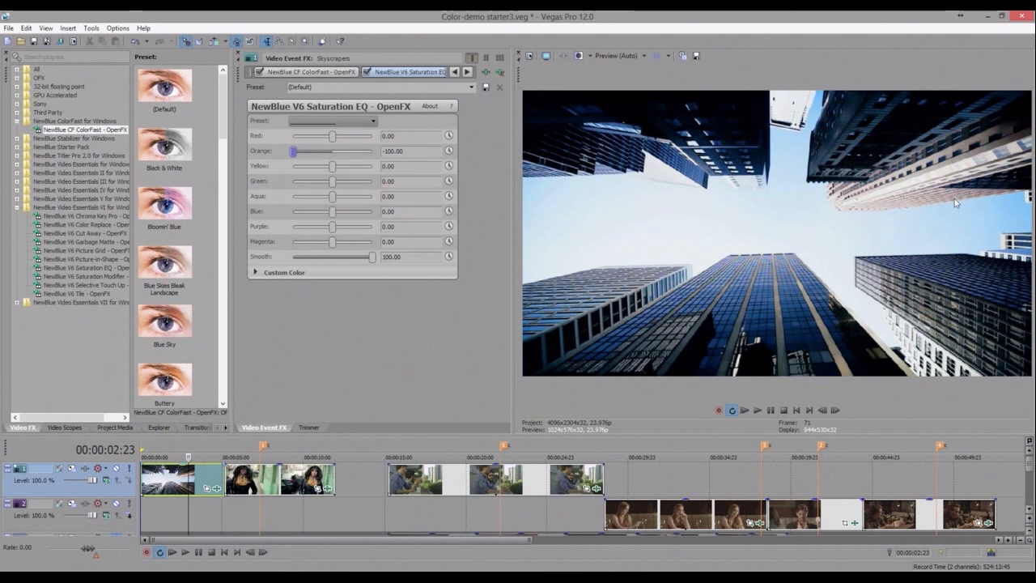
click(332, 138)
drag(310, 140, 291, 138)
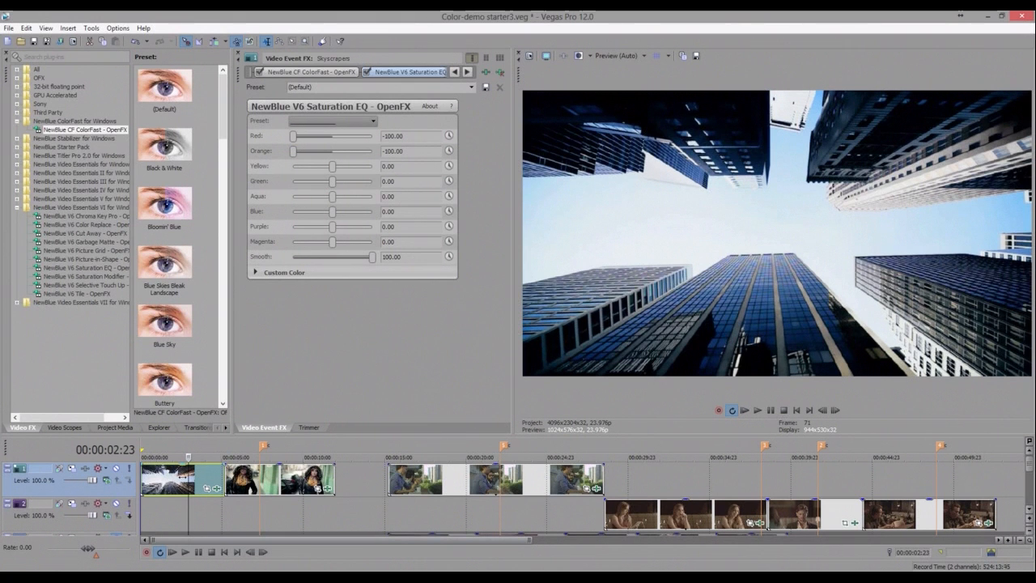
mouse_move(186, 476)
mouse_down()
mouse_move(168, 477)
mouse_move(187, 477)
mouse_up()
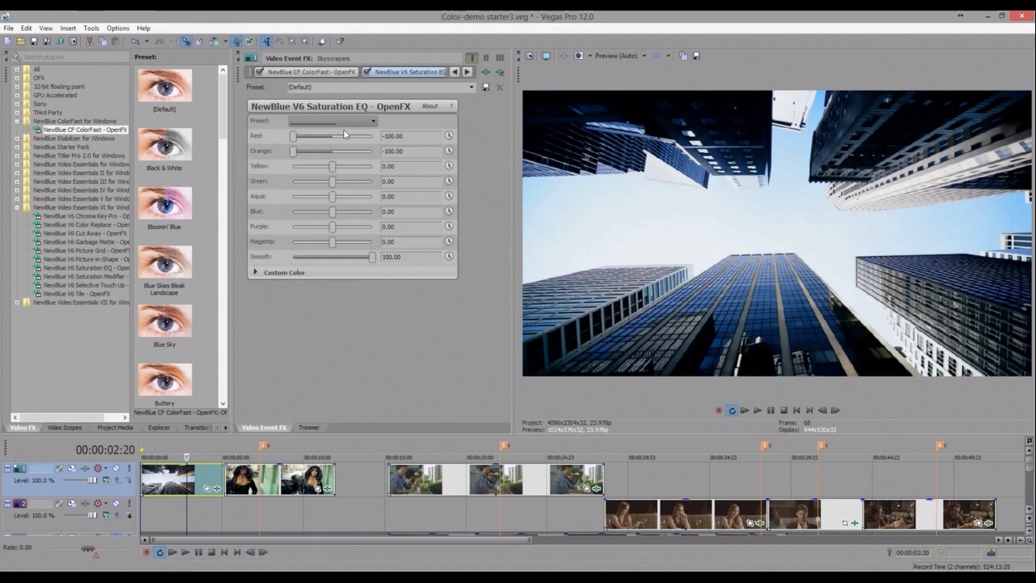
- Reopen ColorFast's Primary Correction and try Film Gamma at 100 before returning it to 0
click(328, 72)
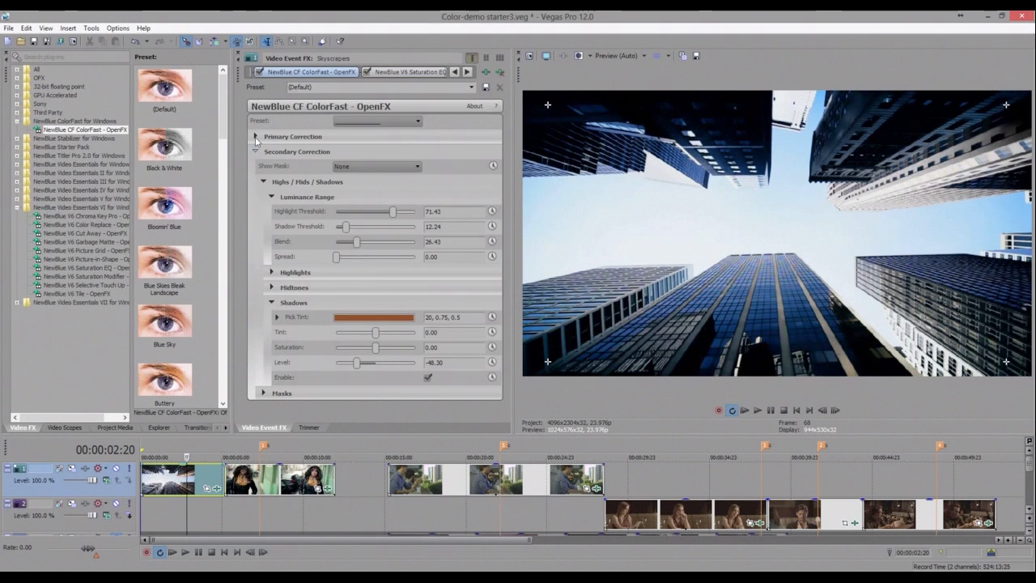
click(256, 137)
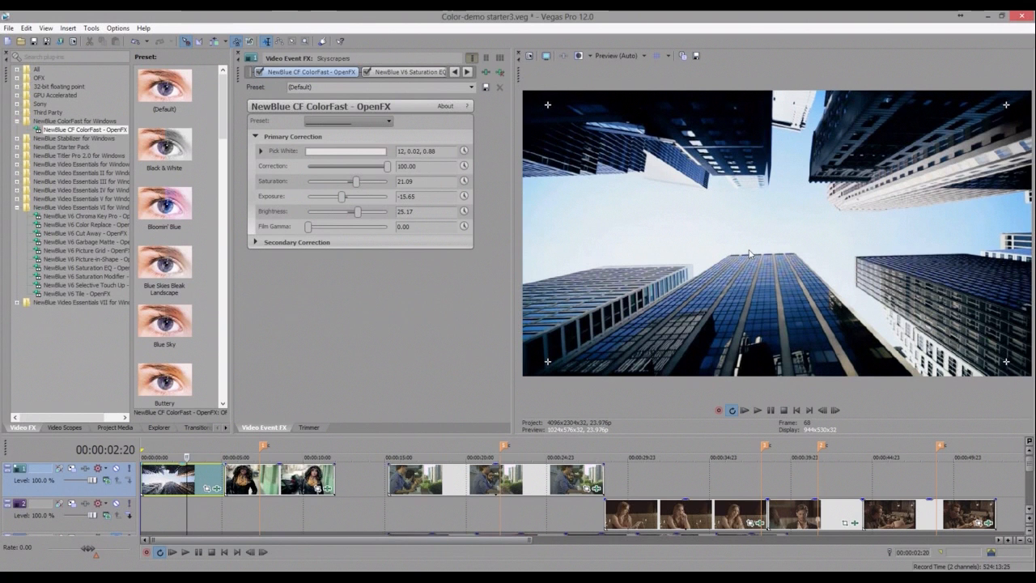
click(64, 427)
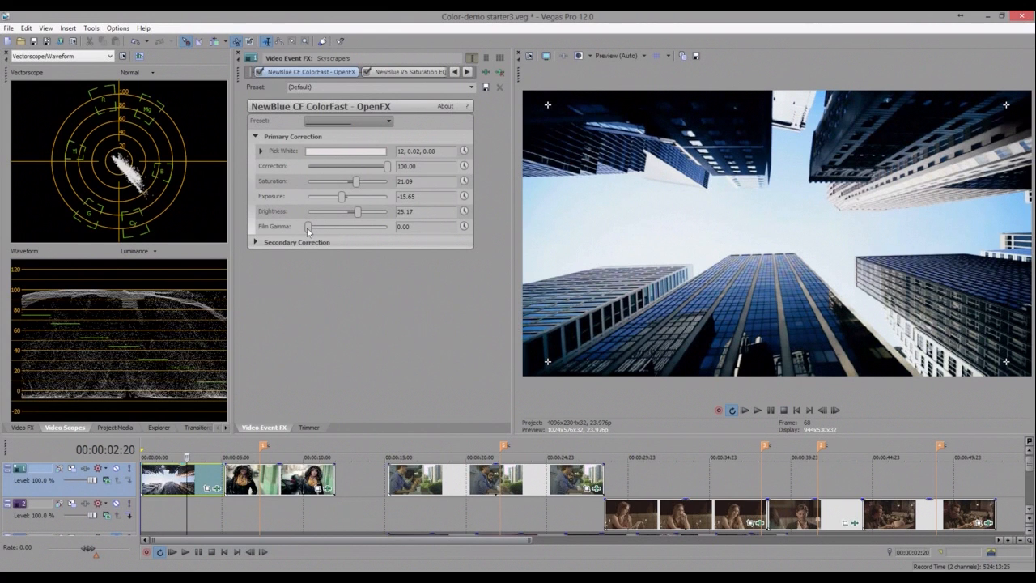
drag(312, 227, 387, 227)
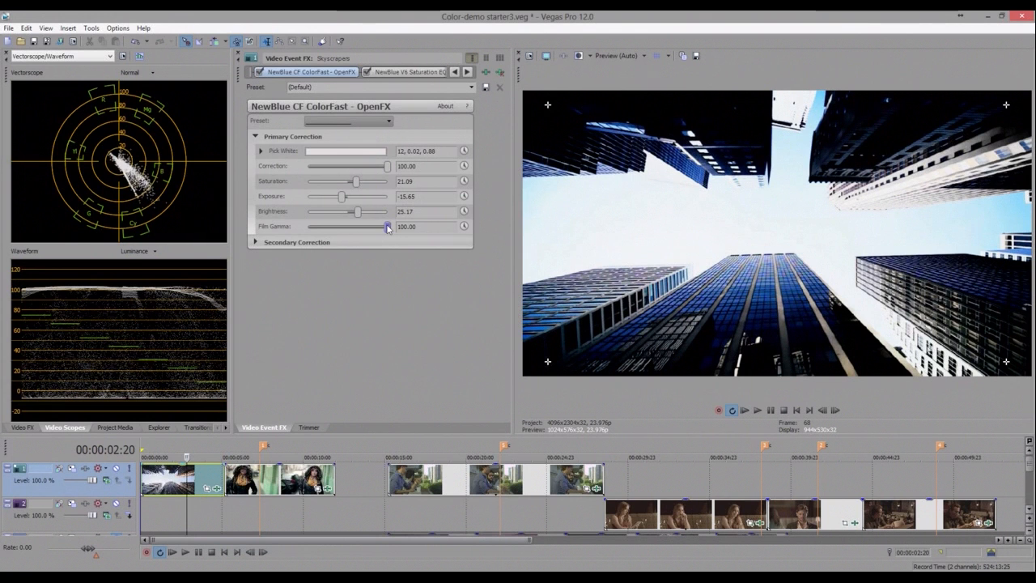
drag(374, 230, 306, 228)
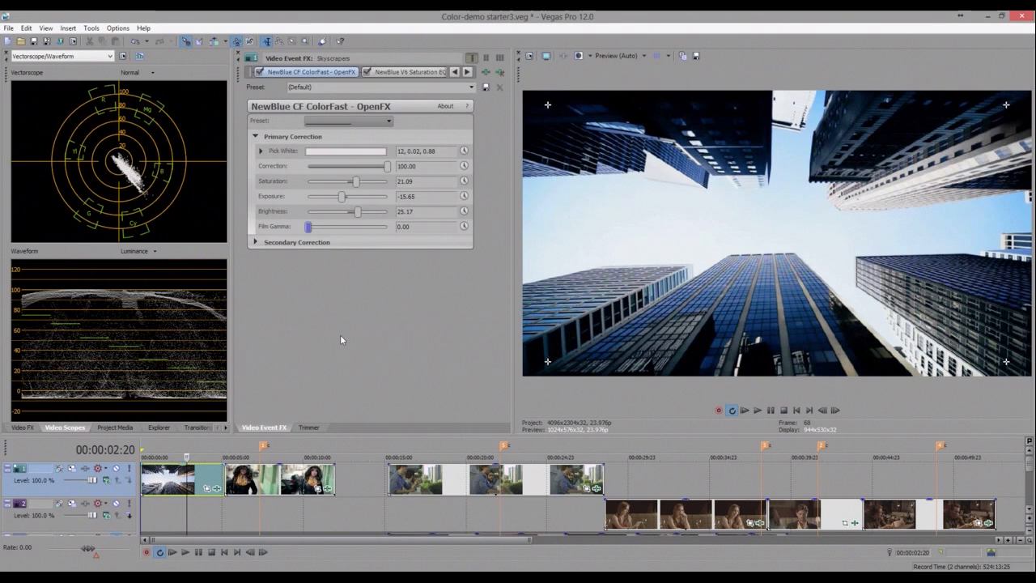
- Select the woman-walking clip on the timeline and play it back to review it
click(259, 485)
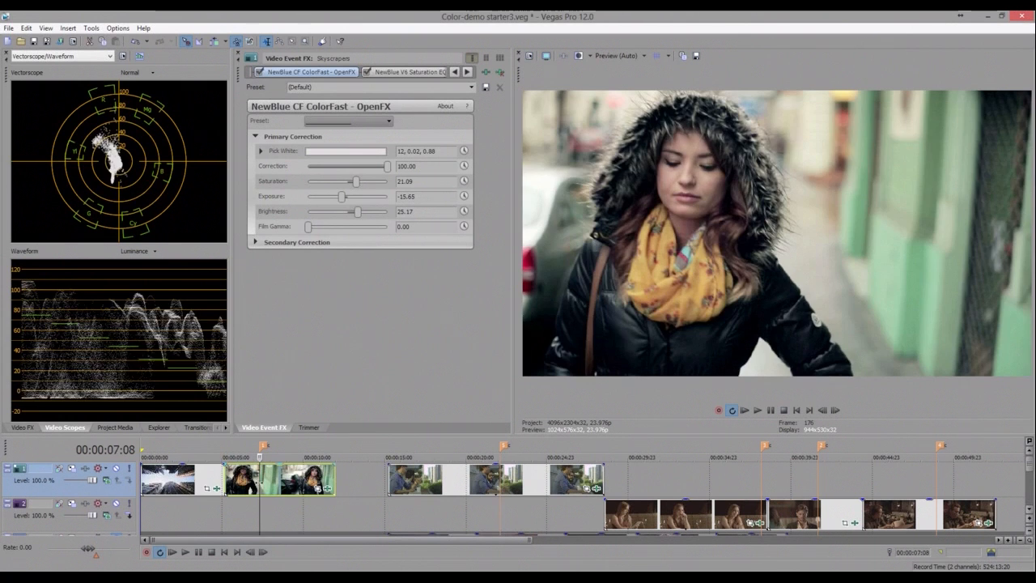
click(193, 483)
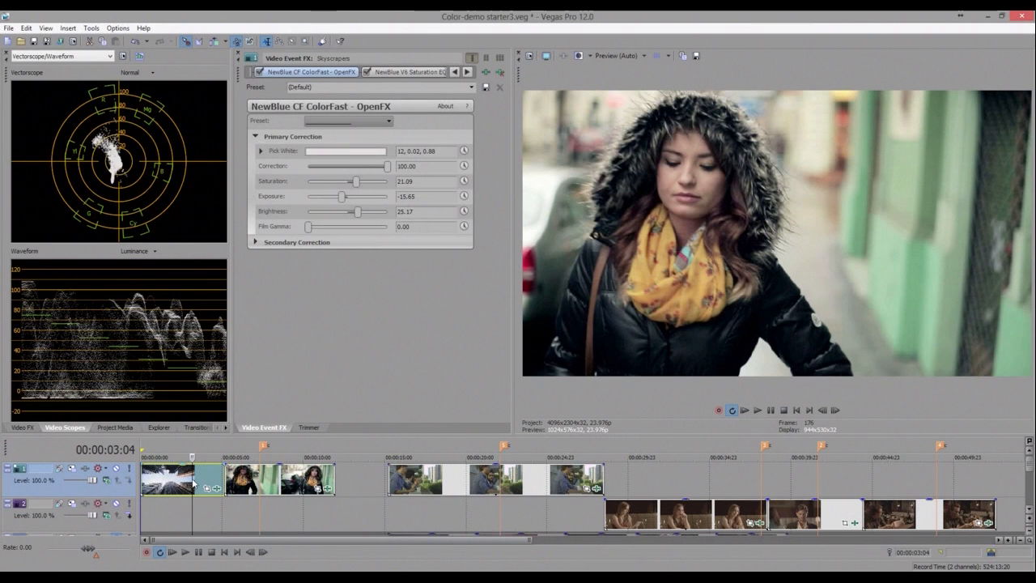
click(260, 483)
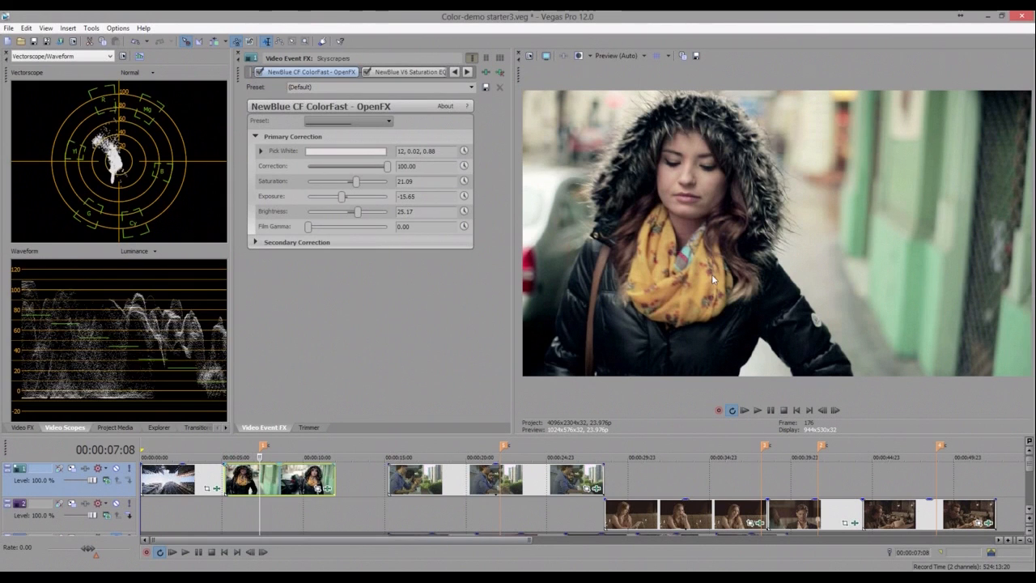
click(248, 484)
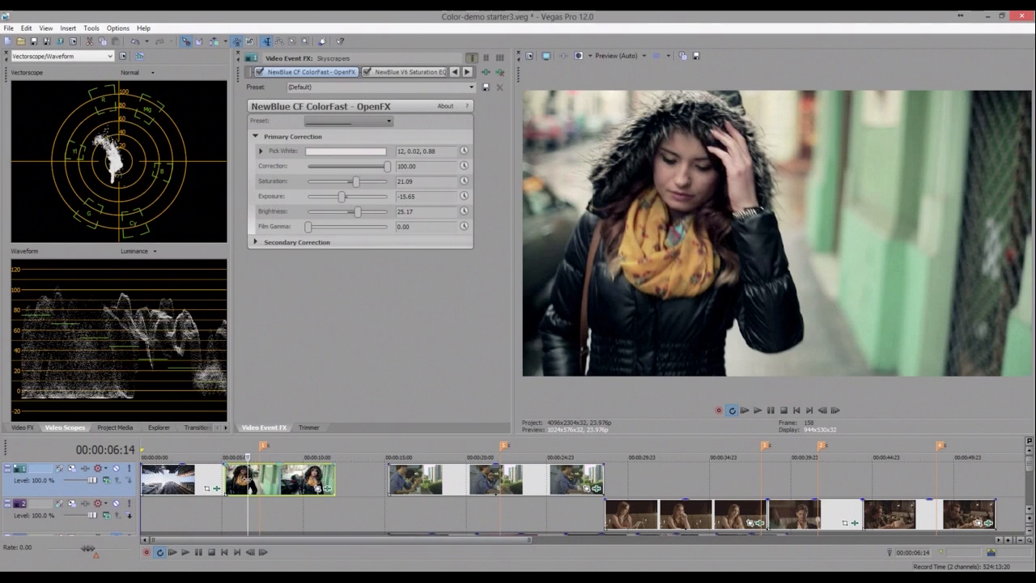
key(space)
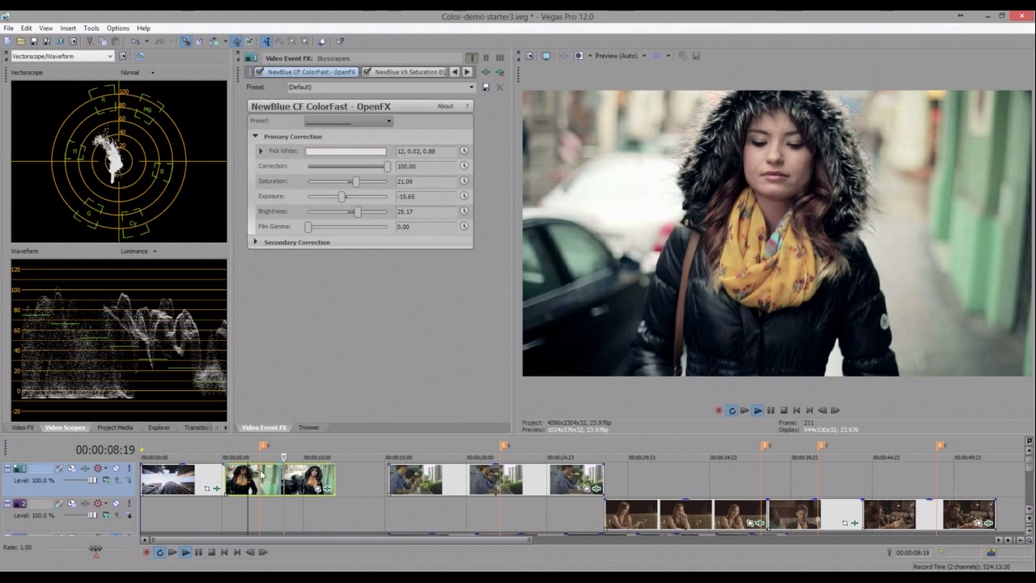
key(space)
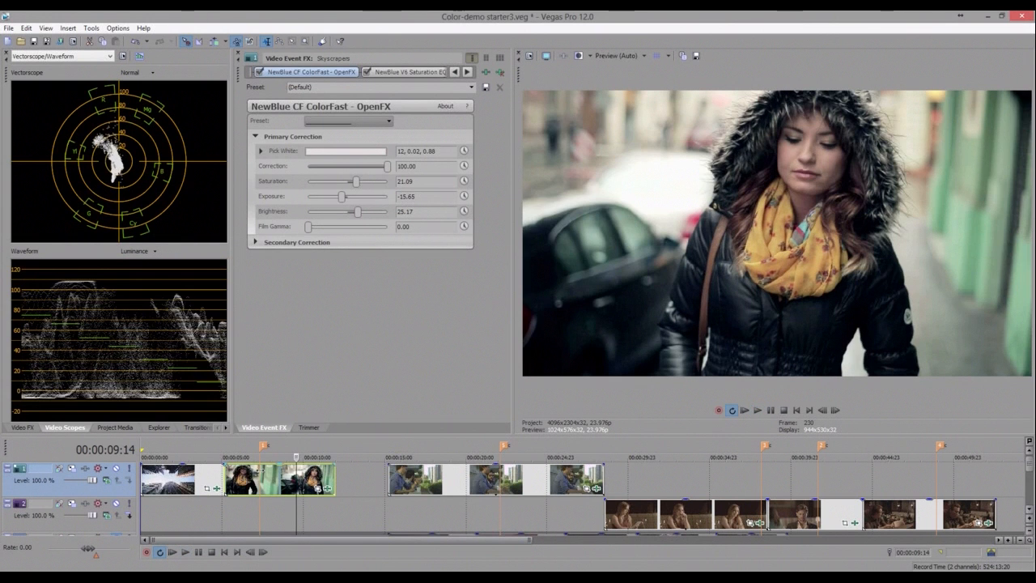
key(1)
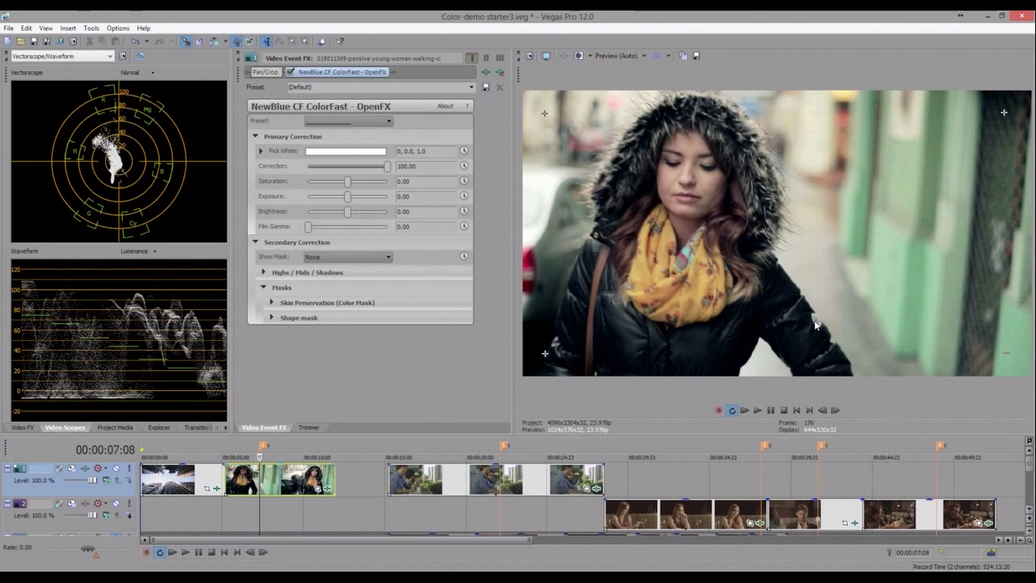
- Set the woman clip's ColorFast Pick White to 83, 0.07, 0.68 and raise Saturation to 85.03
click(351, 152)
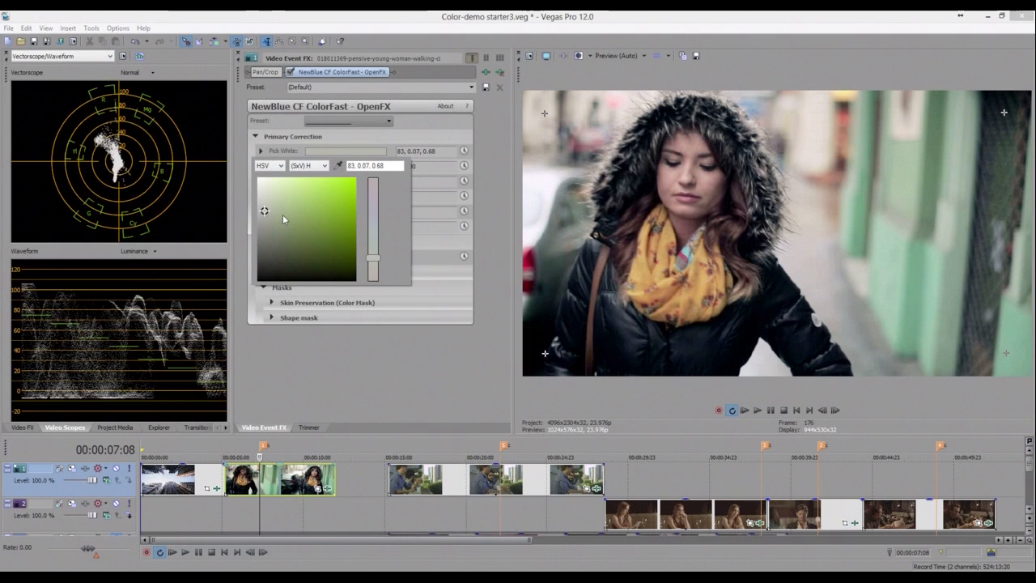
click(243, 206)
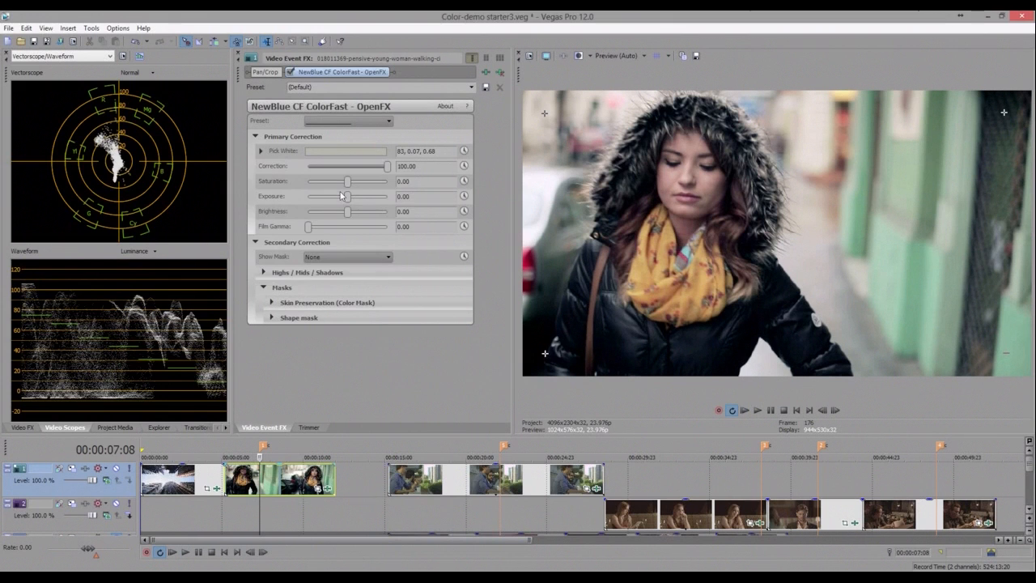
click(382, 183)
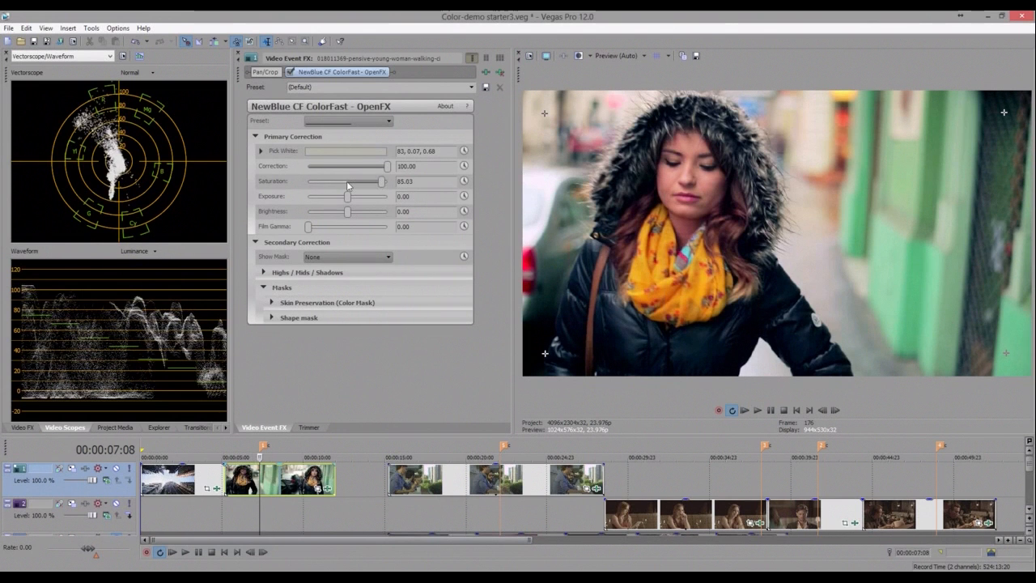
- Set the woman clip's ColorFast Saturation to -10.20 and Exposure to 6.12
click(346, 181)
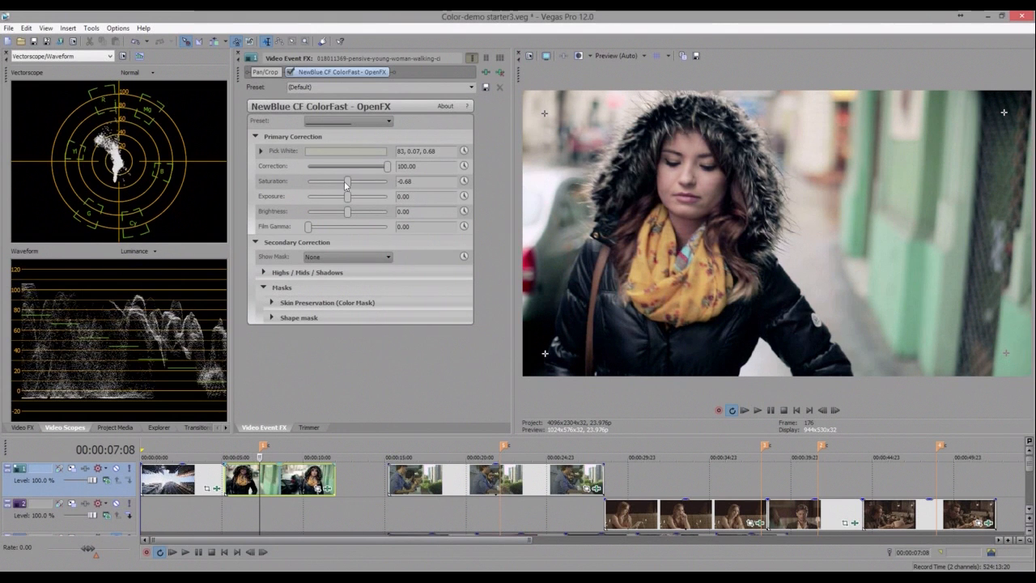
drag(346, 183, 343, 183)
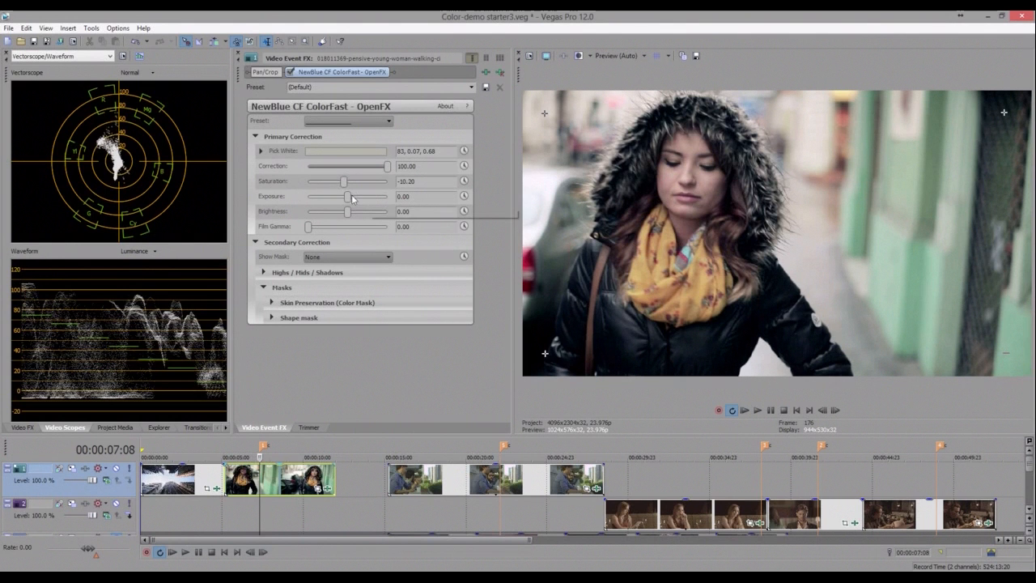
drag(352, 199, 354, 200)
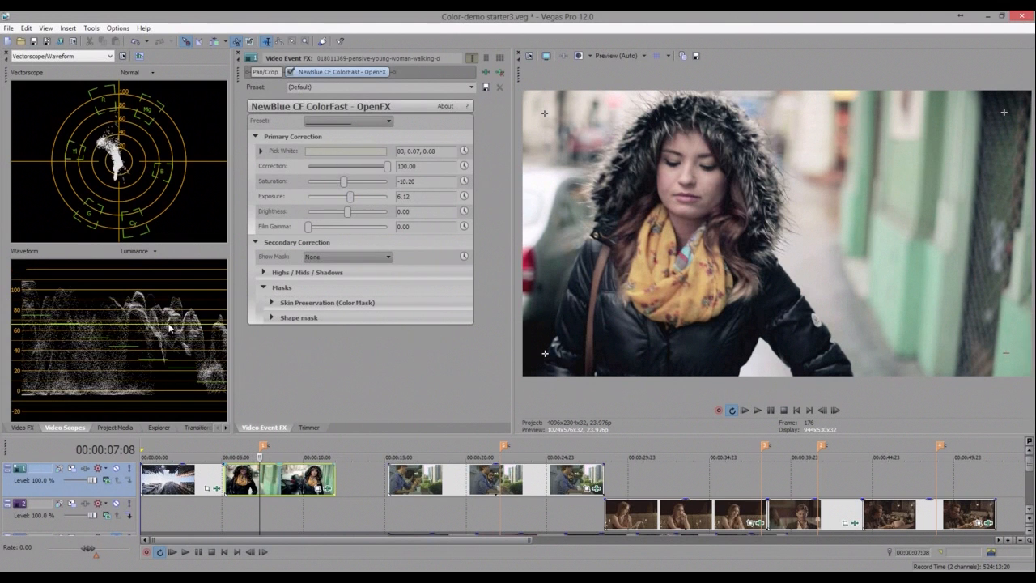
- Set Brightness to 25.17 and toggle the ColorFast effect off and on to compare
click(378, 215)
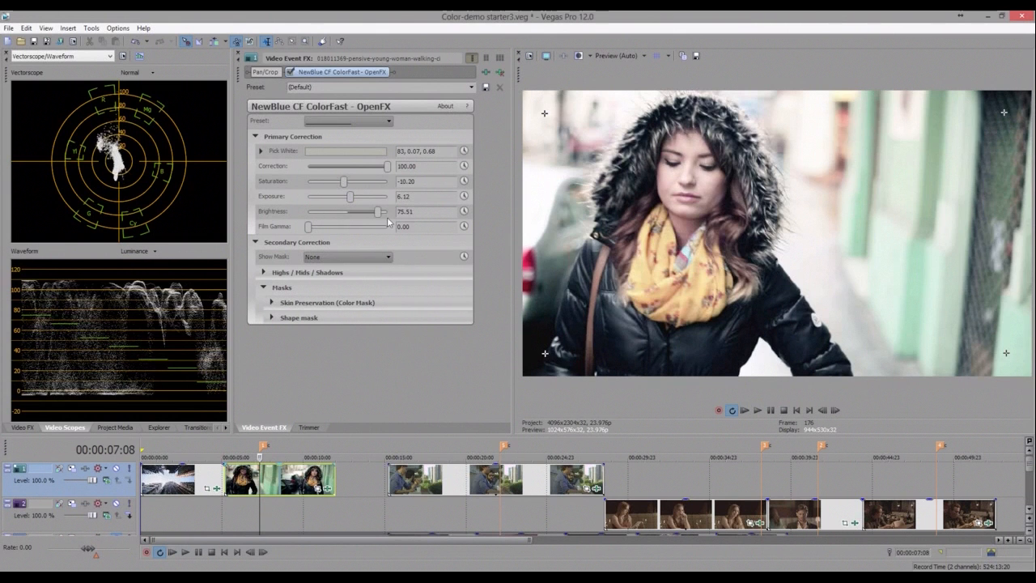
click(387, 214)
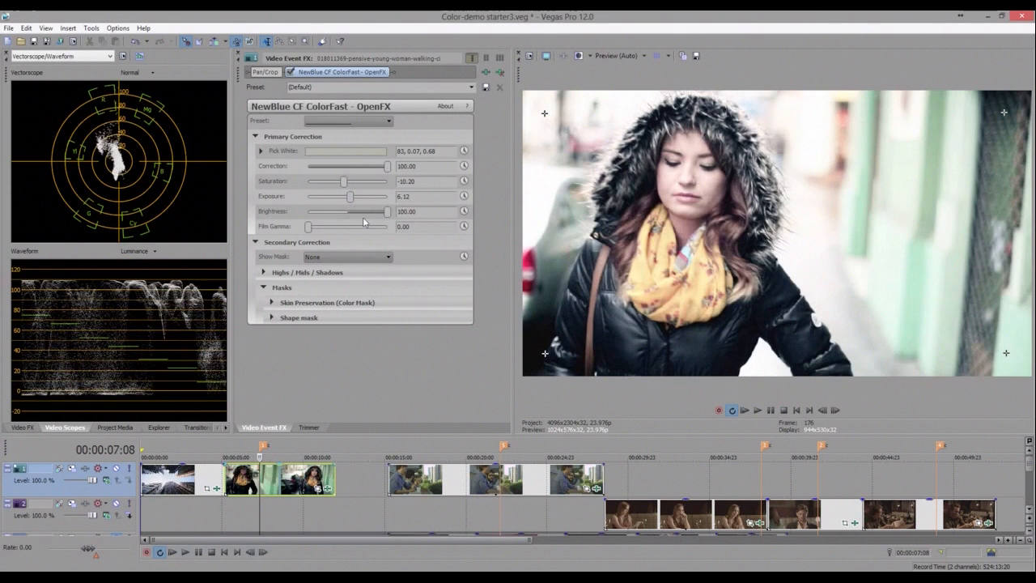
click(363, 216)
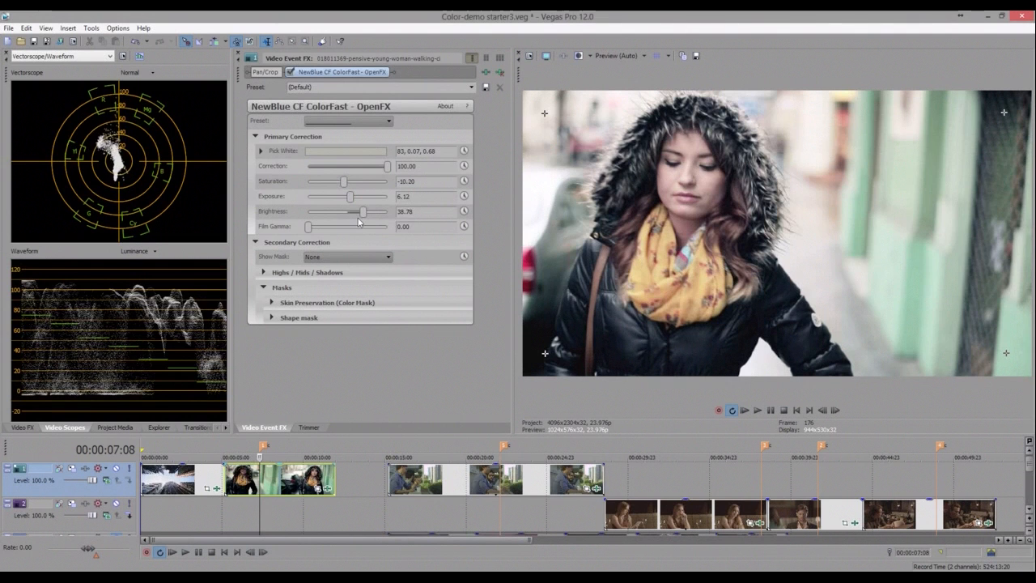
click(357, 213)
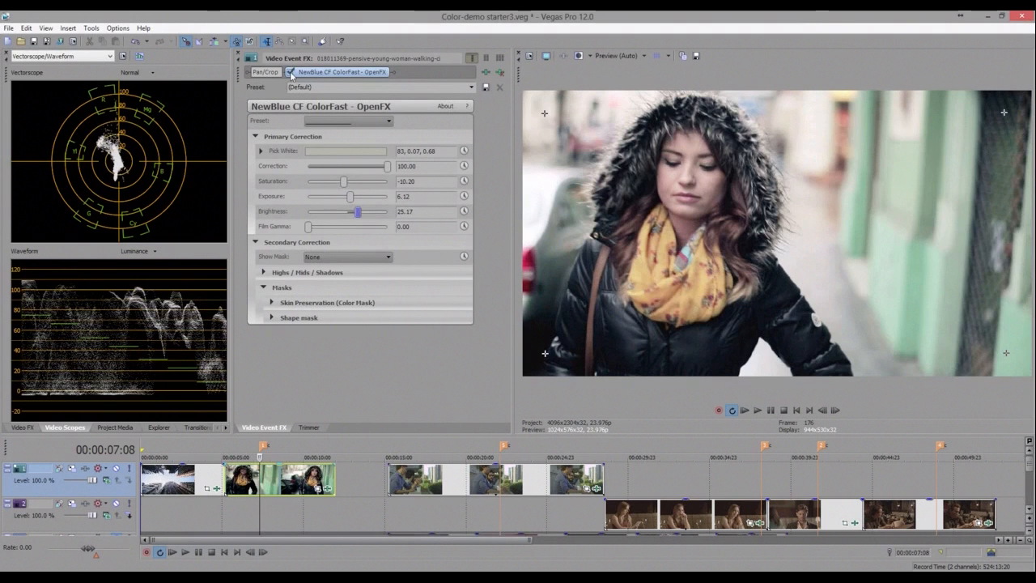
click(291, 74)
click(291, 73)
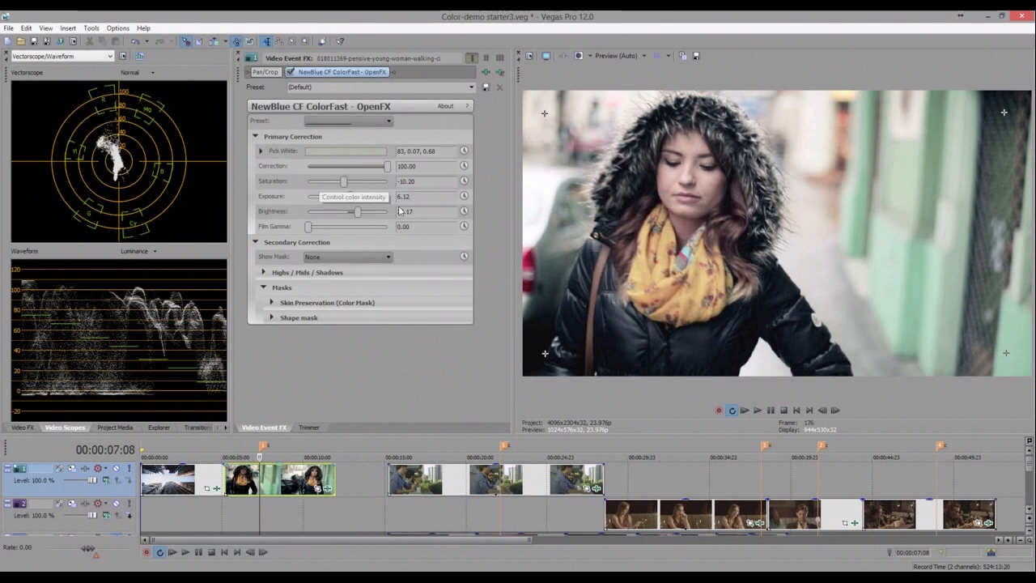
- Set Film Gamma to 14.97
click(323, 228)
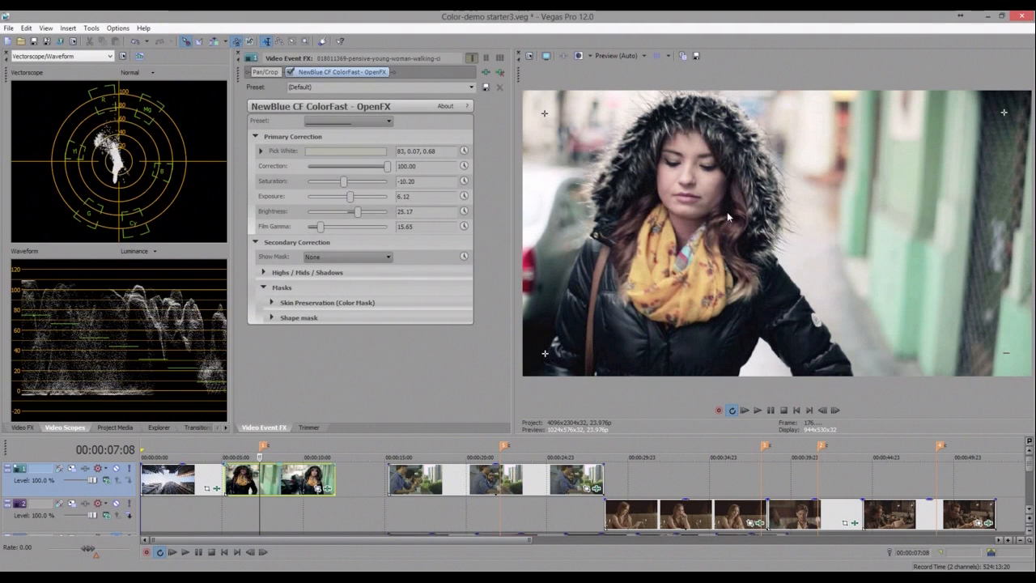
drag(321, 228, 317, 227)
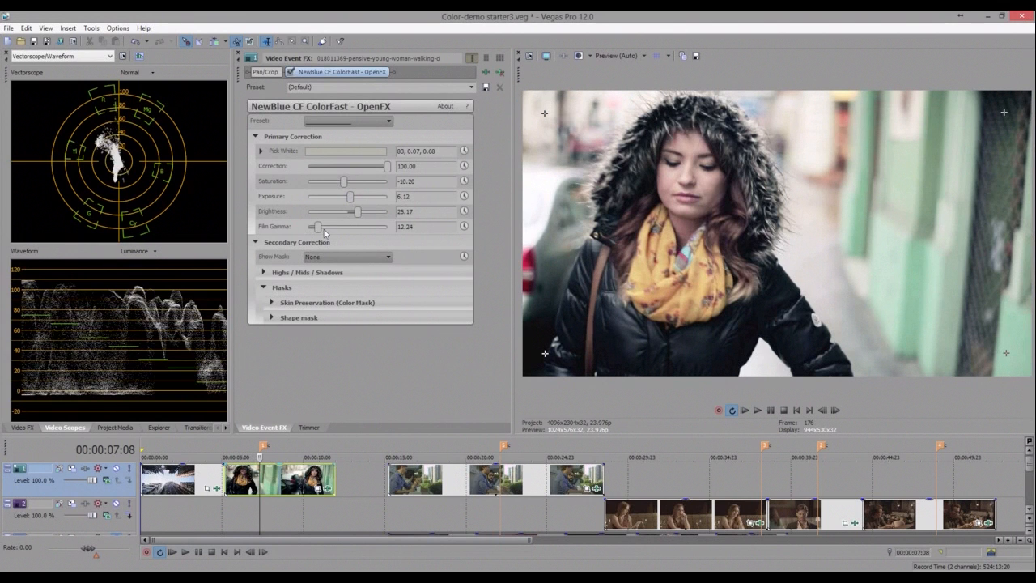
click(323, 228)
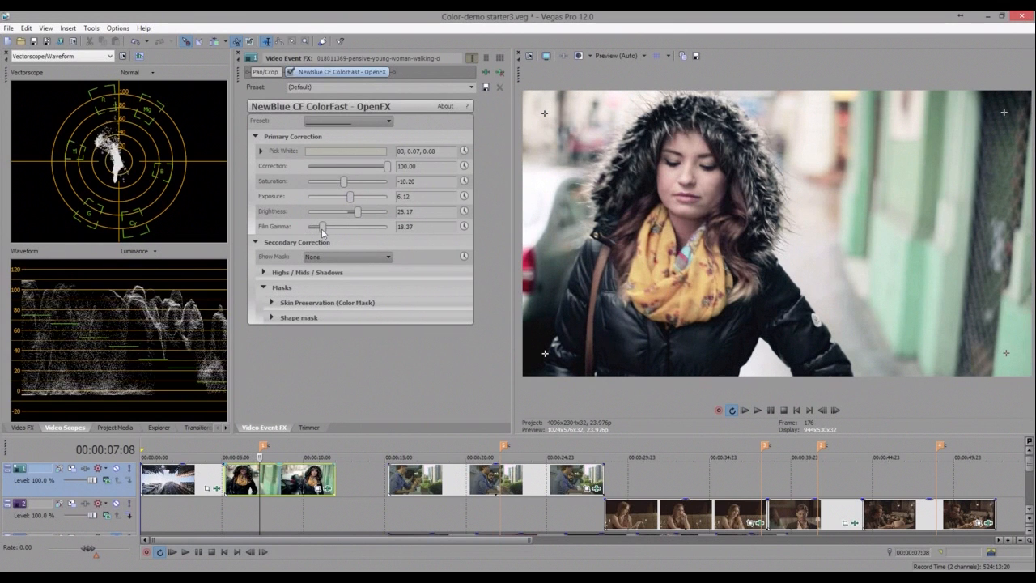
drag(322, 229, 320, 229)
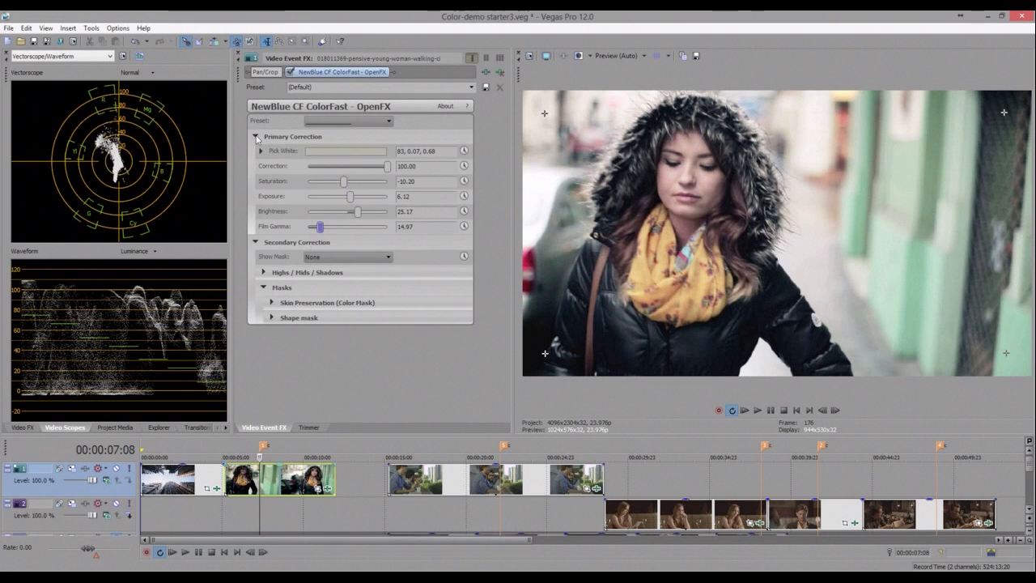
- Collapse Primary Correction, expand Highs / Mids / Shadows and inspect the Highlights Pick Tint colour
click(256, 137)
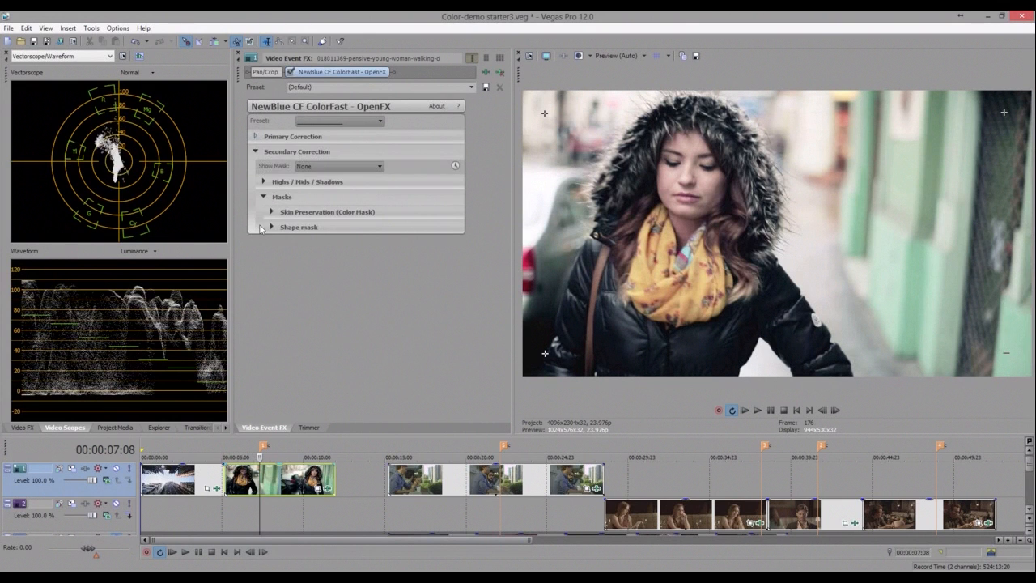
click(264, 182)
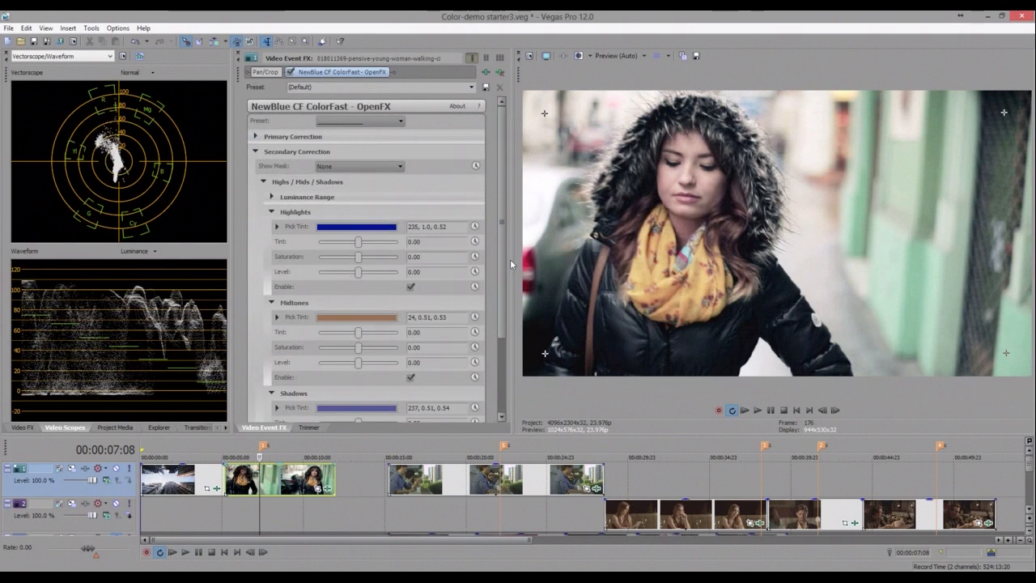
scroll(510, 264, down, 2)
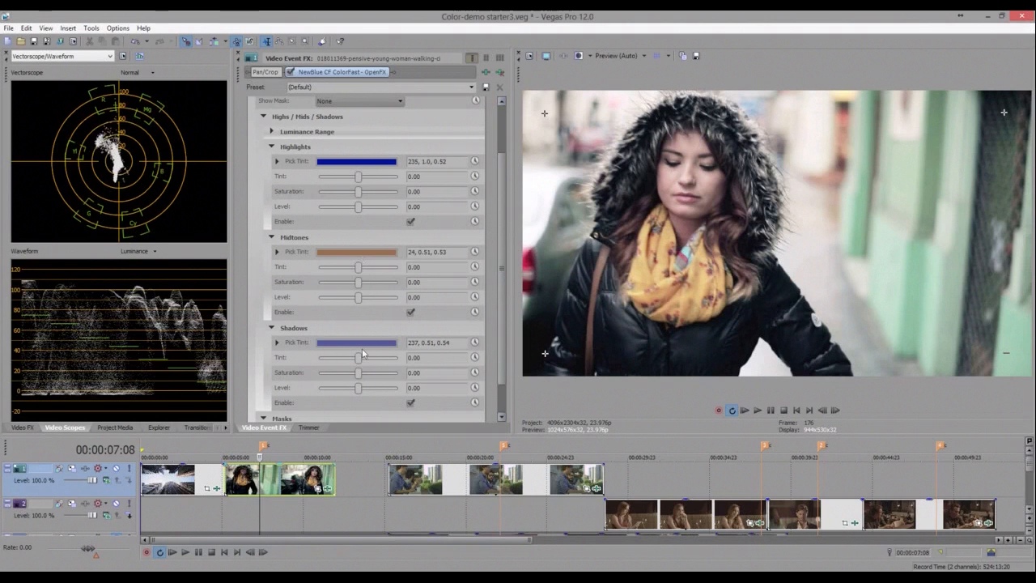
click(356, 164)
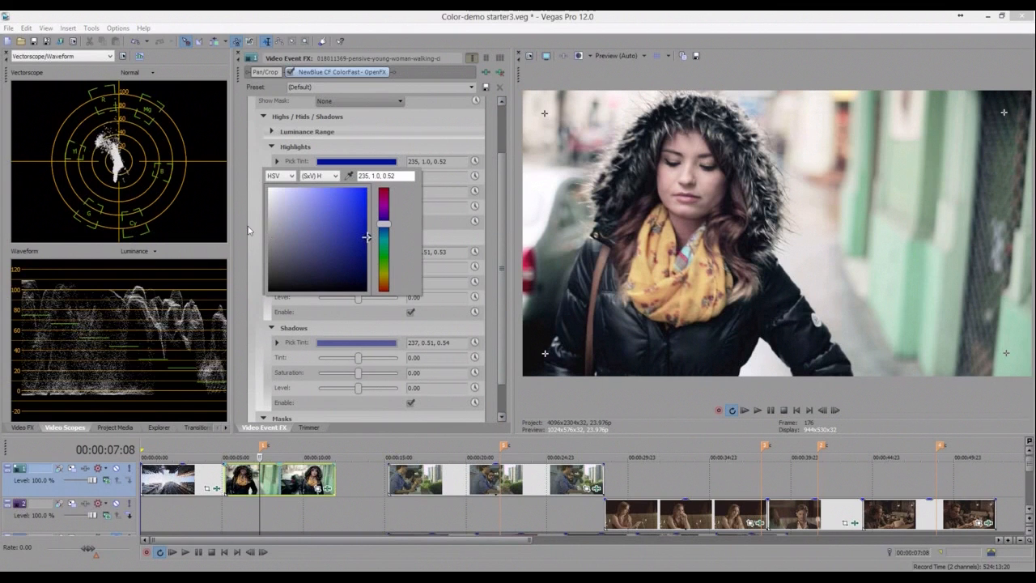
click(249, 231)
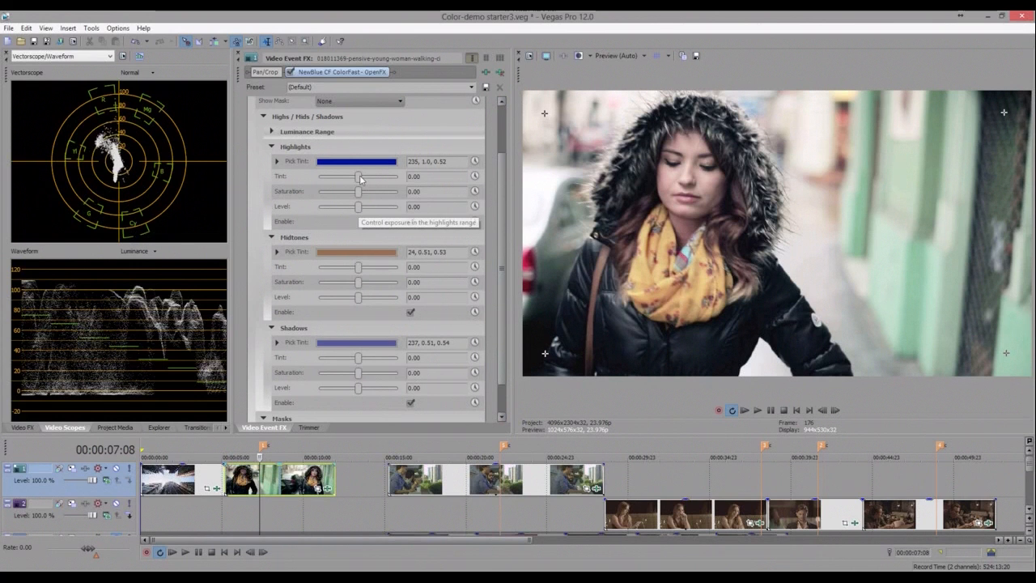
- Set the Highlights Tint to 100 and the Highlights Level to -95.92
click(359, 178)
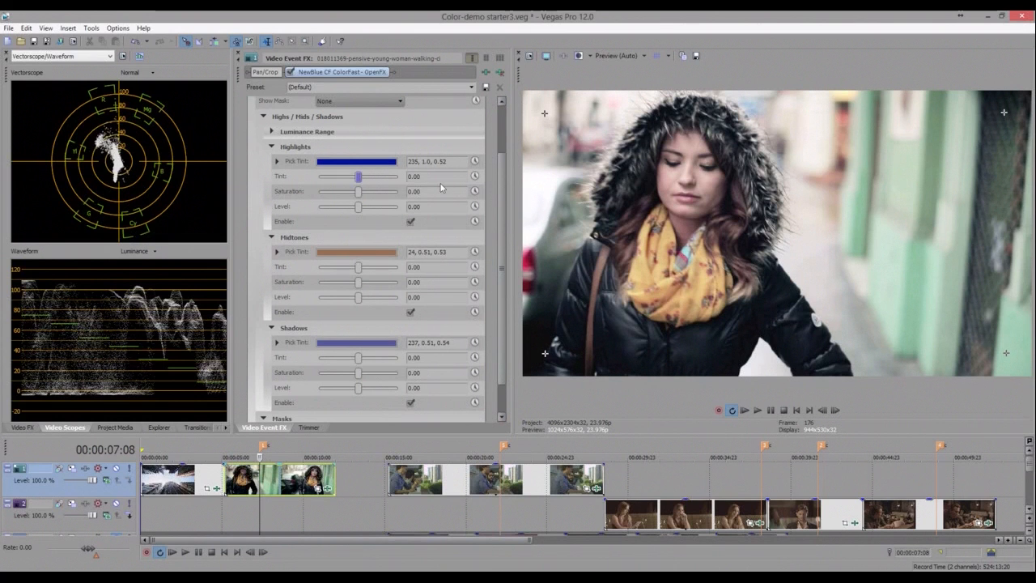
drag(442, 188, 399, 178)
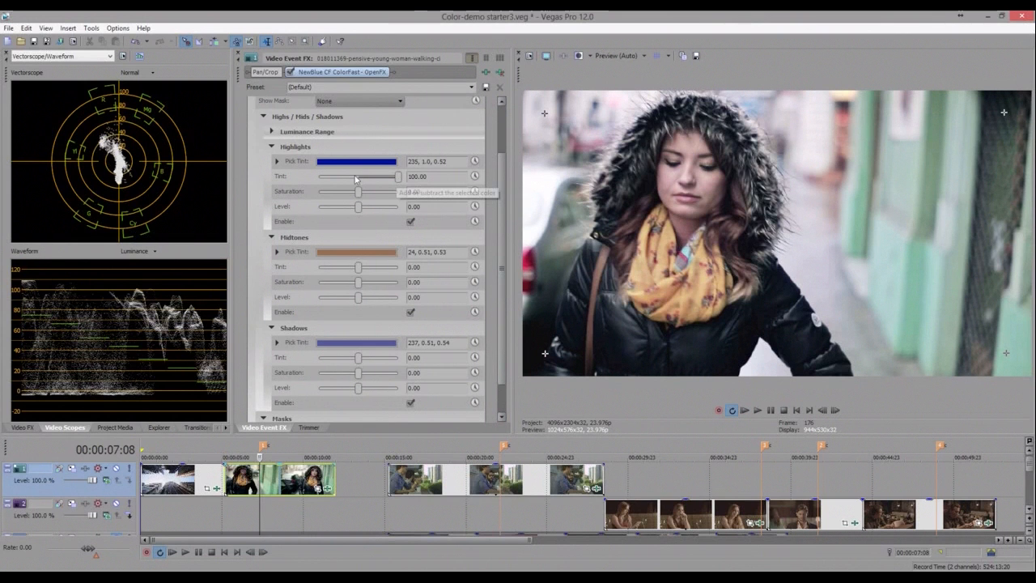
click(357, 177)
key(ctrl+z)
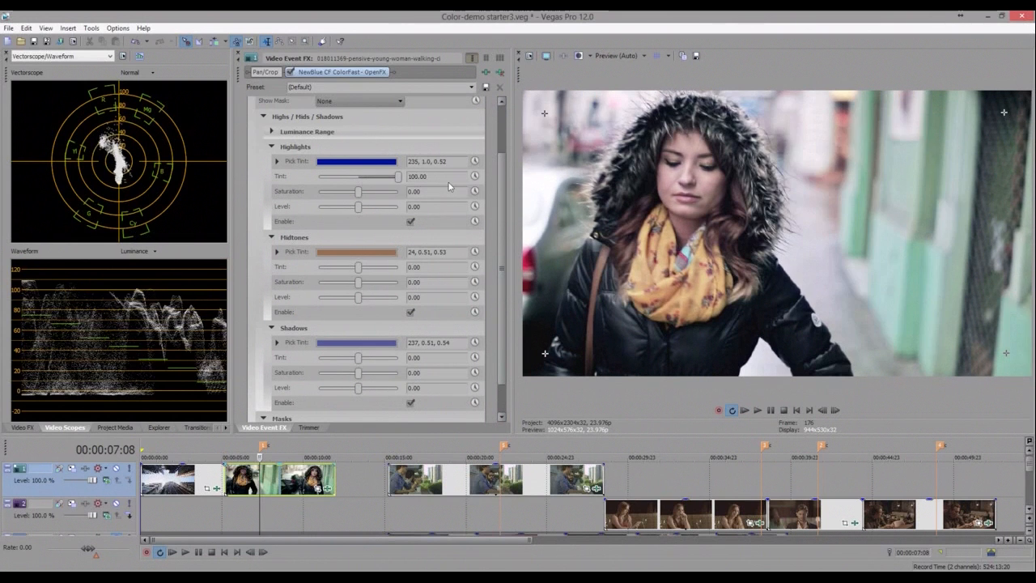
click(361, 177)
click(400, 177)
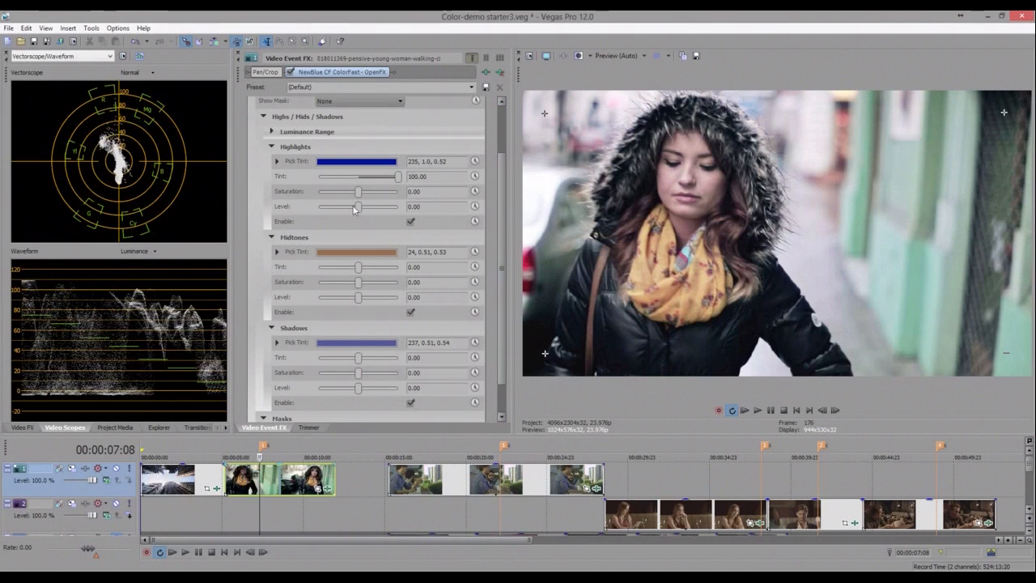
drag(354, 209, 320, 213)
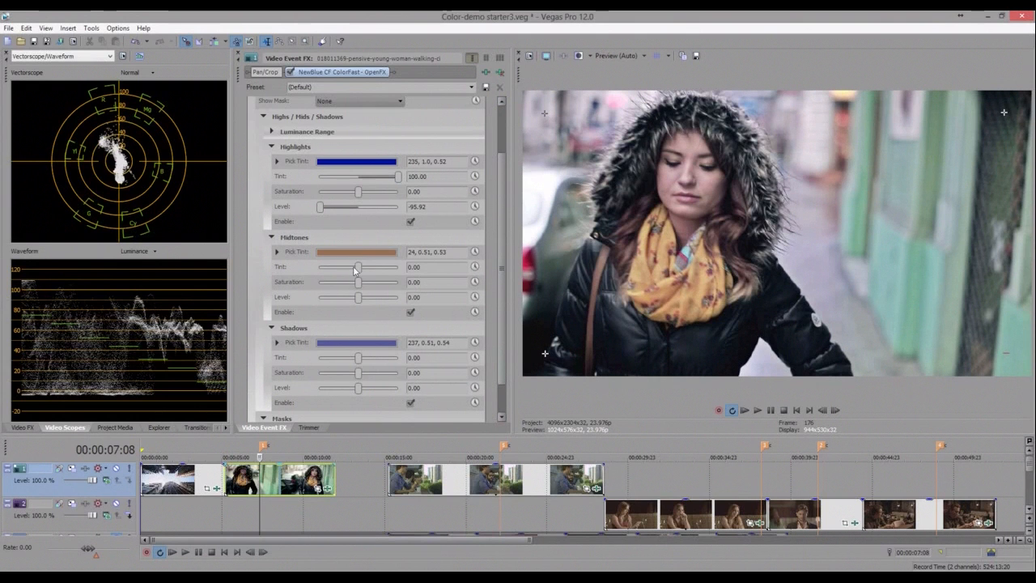
- Adjust the Midtones Tint and set the Midtones Pick Tint colour to 239, 0.51, 0.53
drag(354, 271, 348, 270)
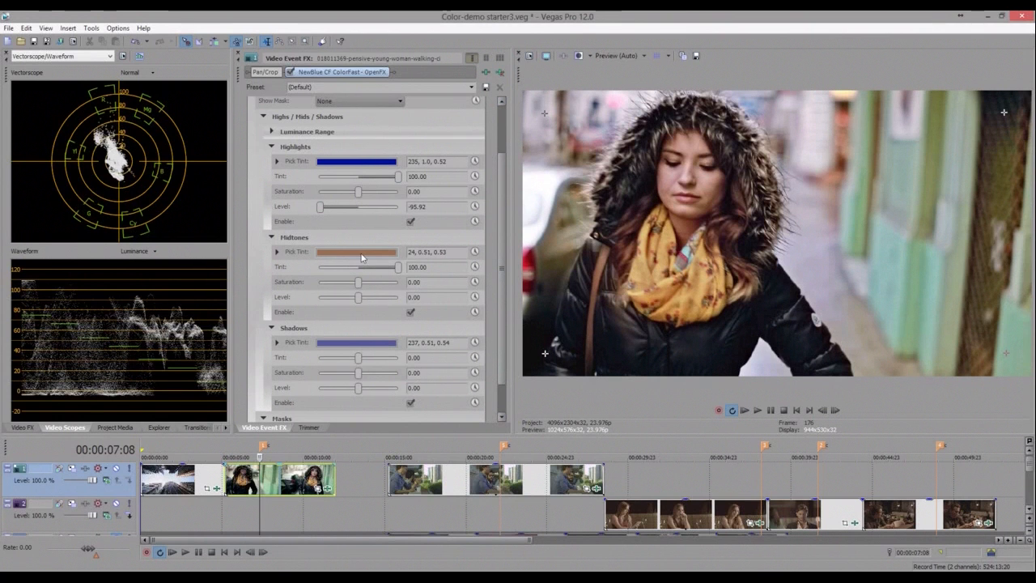
click(362, 257)
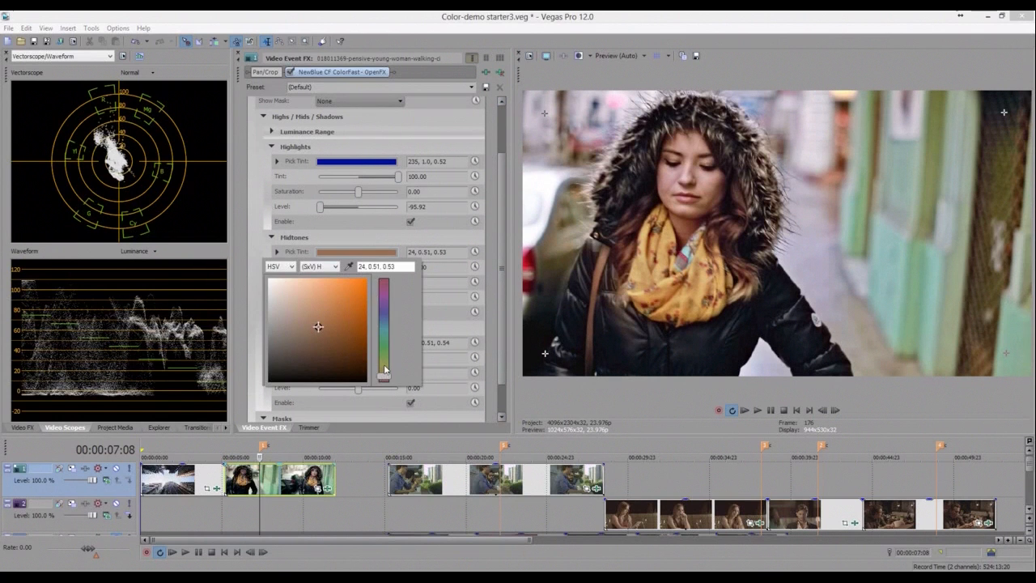
drag(384, 369, 390, 347)
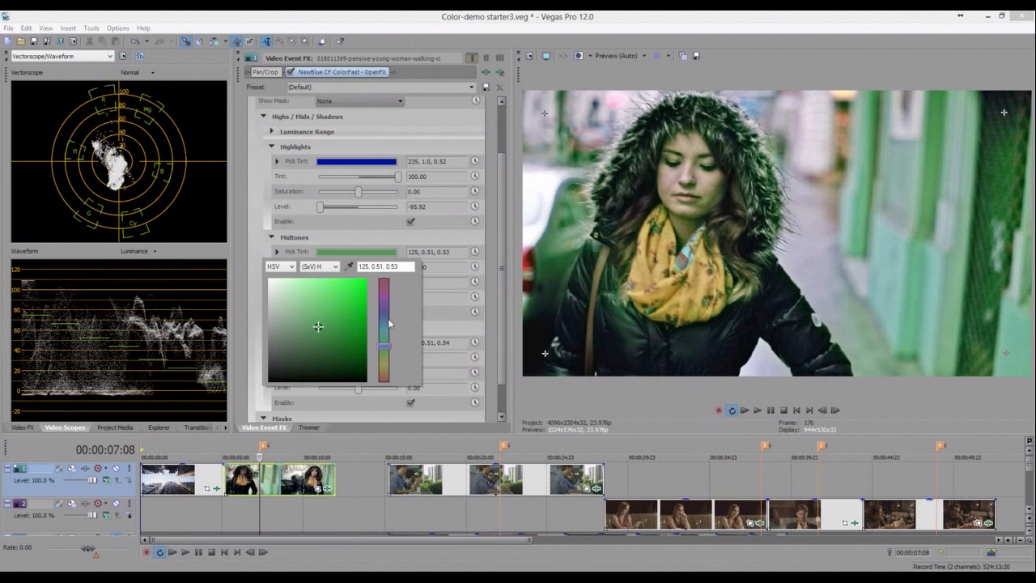
drag(389, 323, 389, 313)
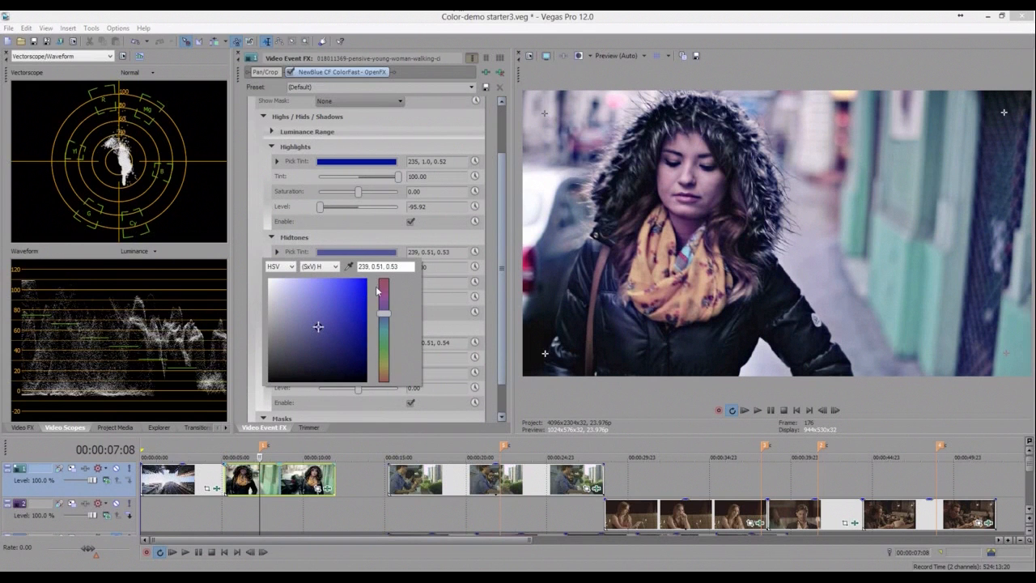
key(Escape)
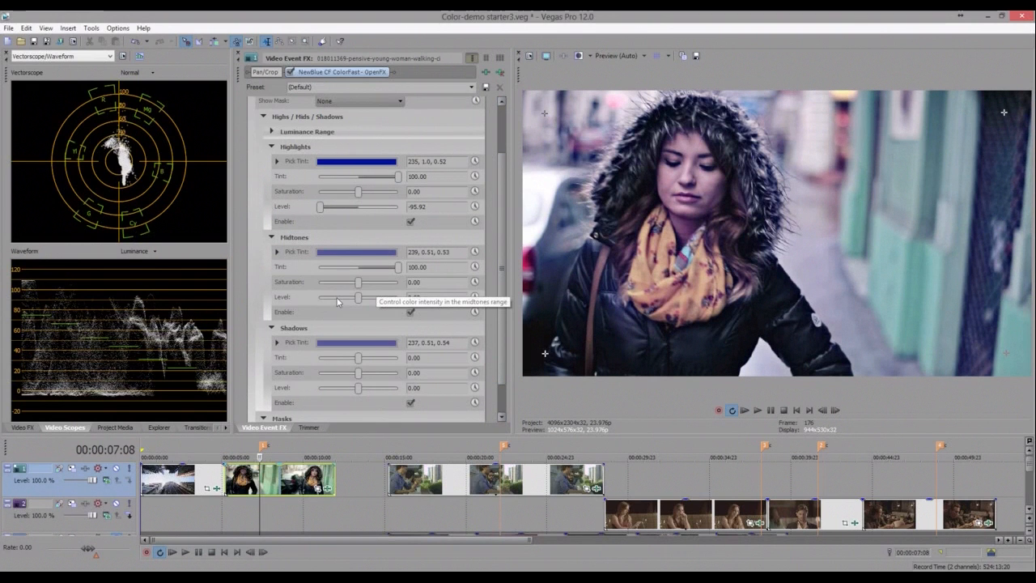
- Set the Midtones Level to -100 and raise the Shadows Level
drag(337, 302, 332, 302)
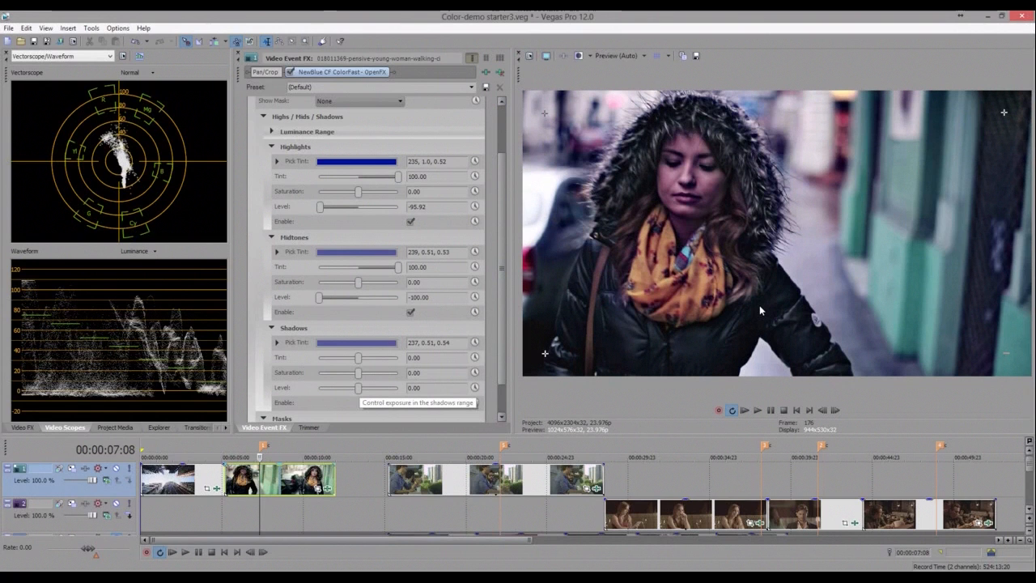
click(389, 388)
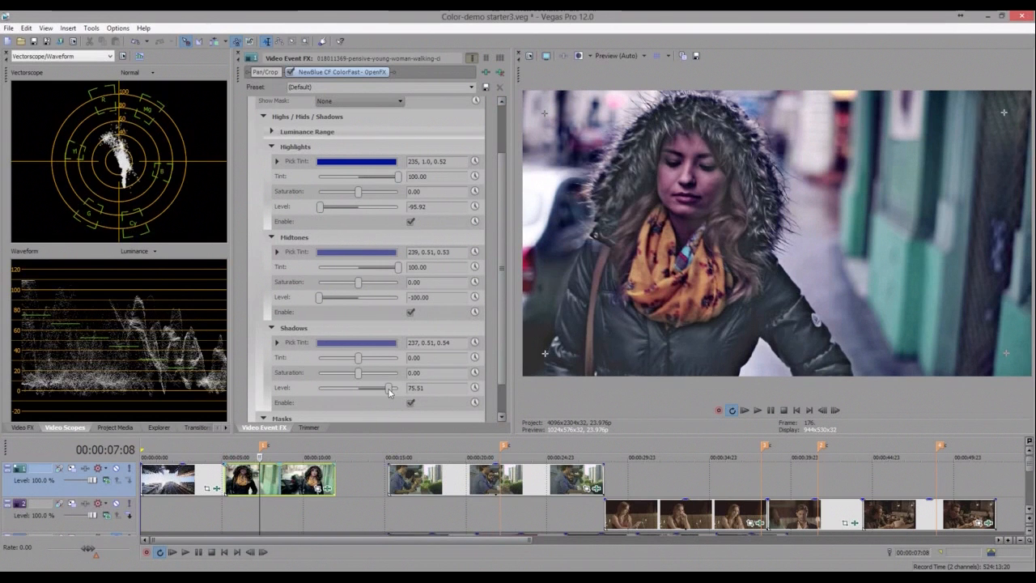
drag(389, 389, 368, 393)
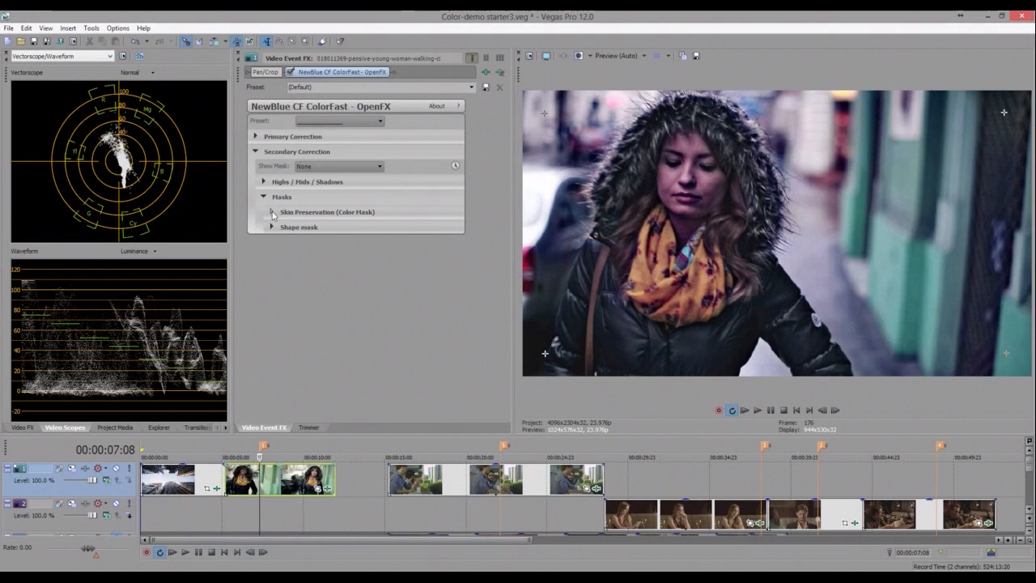
- Expand Skin Preservation and cycle Show Mask through Highlights, Midtones and Shadows, ending on Skin mask
click(272, 212)
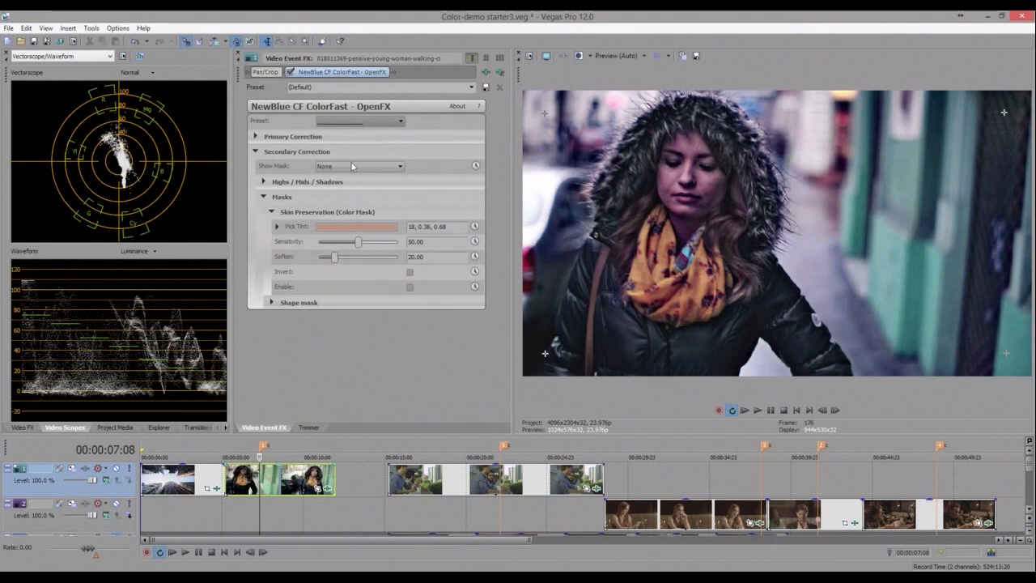
scroll(352, 166, down, 1)
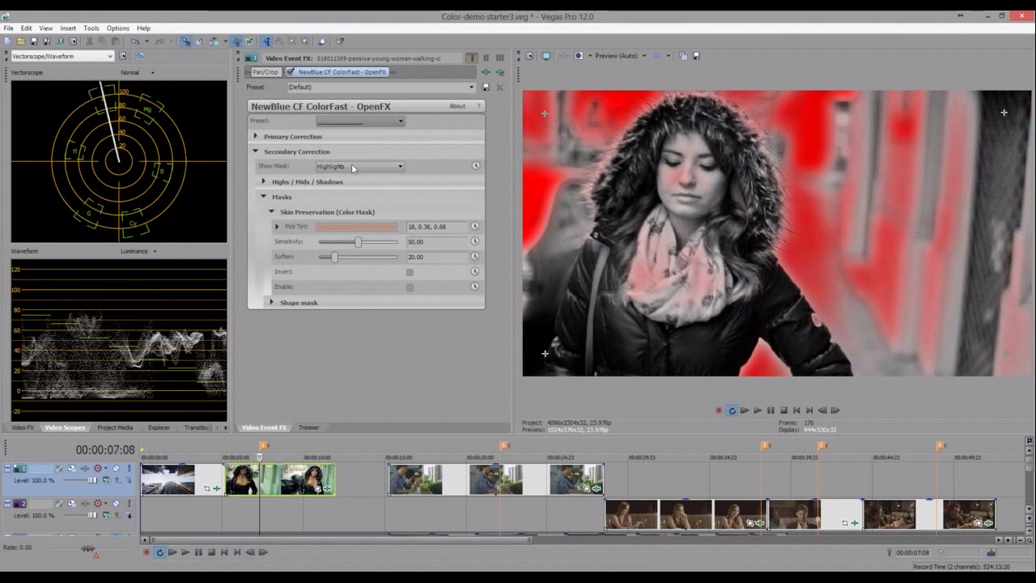
scroll(351, 166, down, 1)
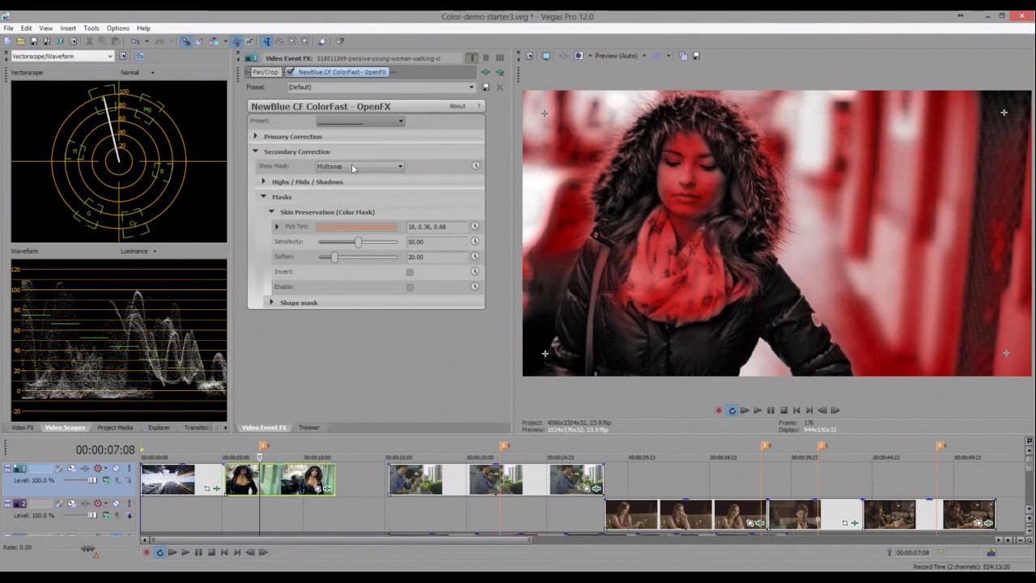
scroll(352, 164, down, 1)
click(351, 164)
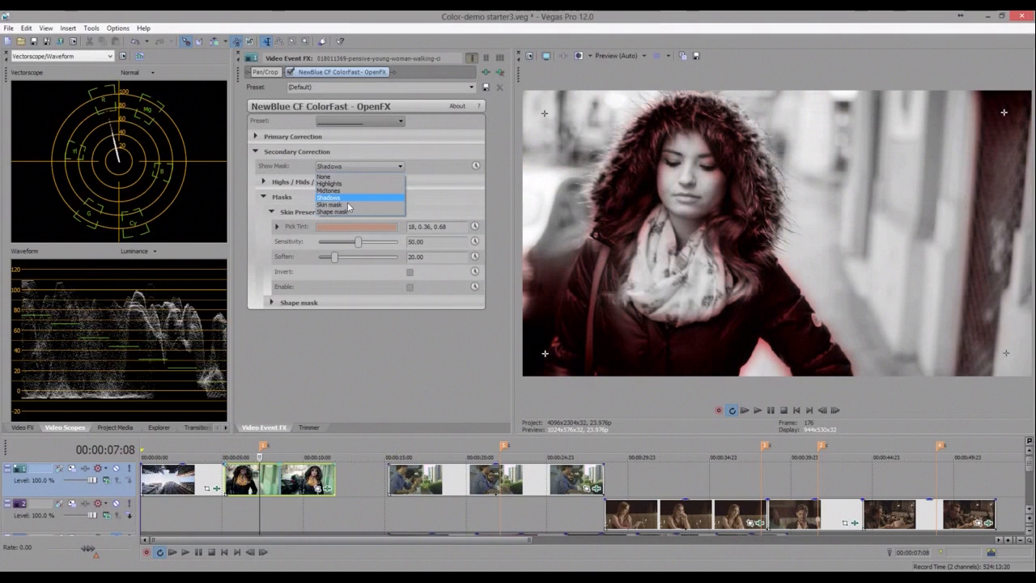
click(349, 205)
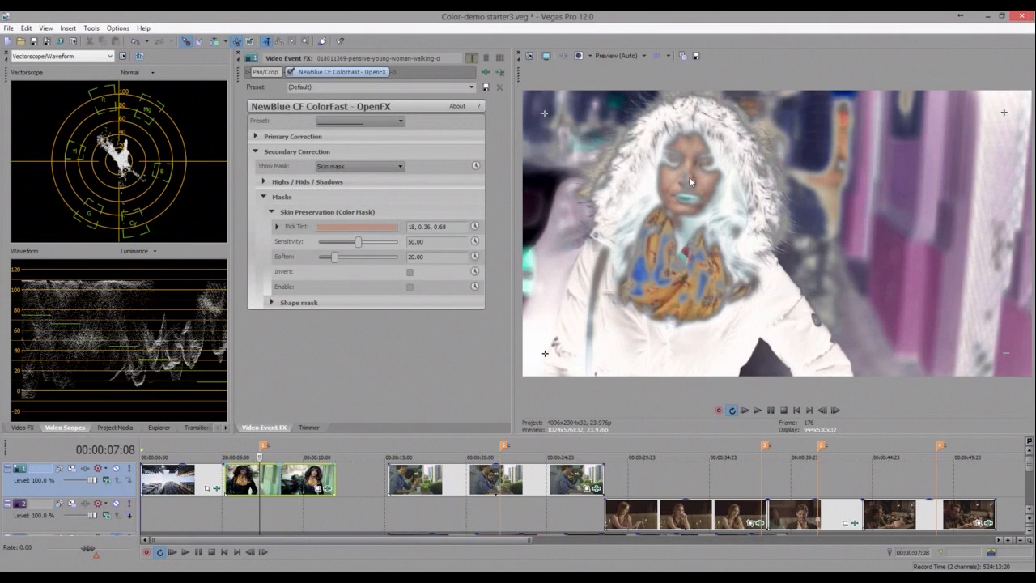
click(410, 287)
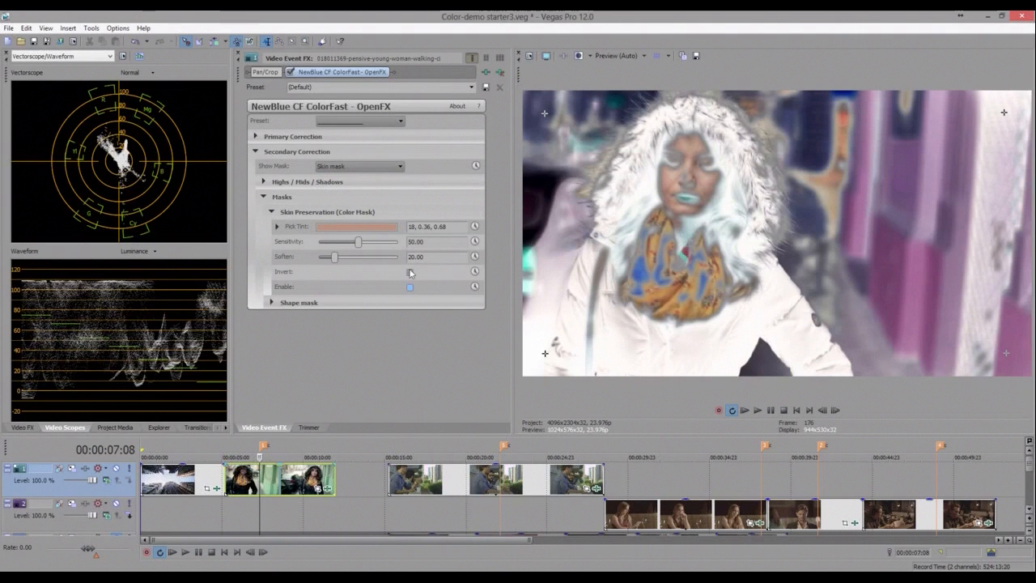
click(410, 273)
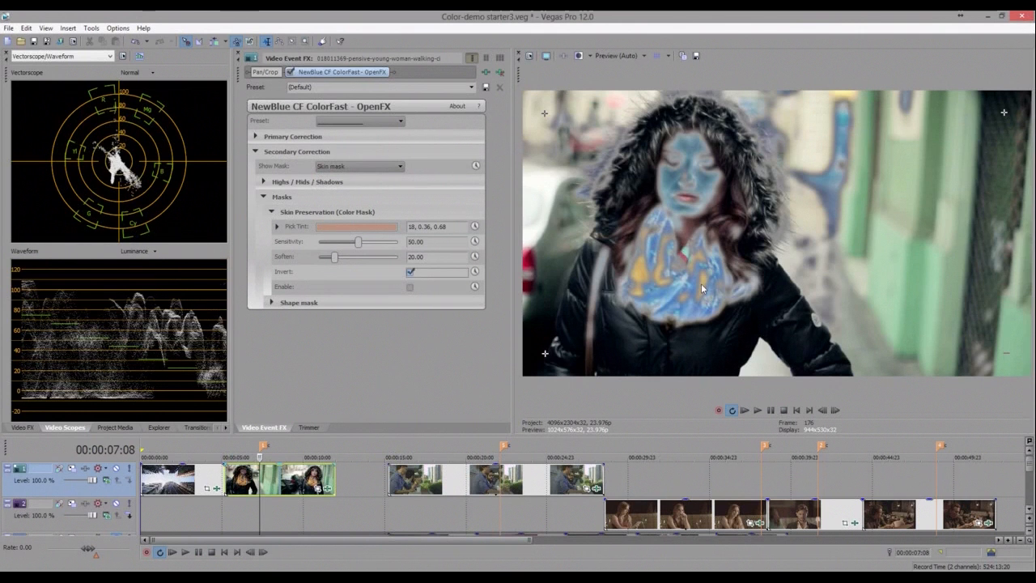
key(space)
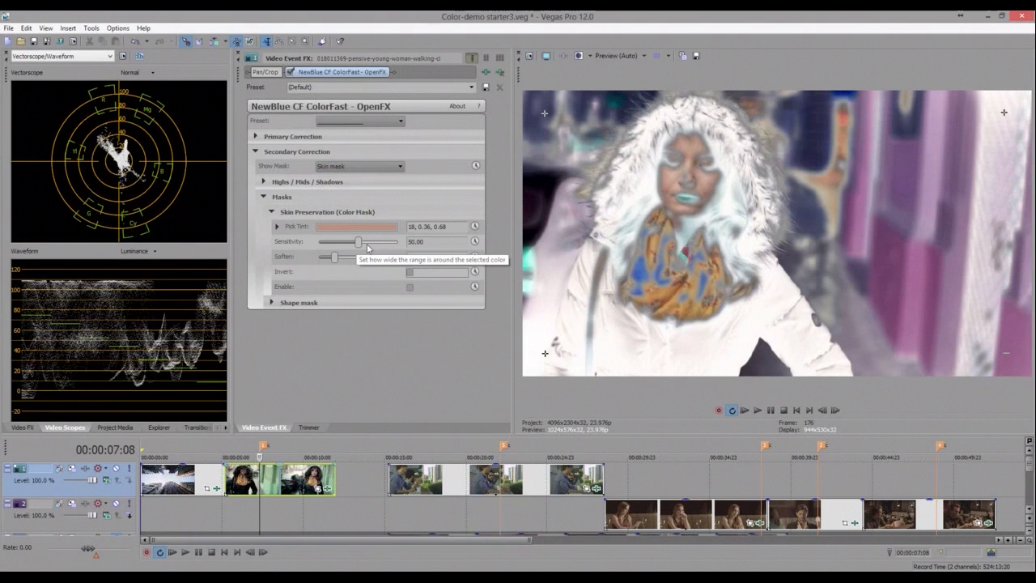
- Set the Skin Preservation Sensitivity to 67.26 and Soften to 15.65
drag(359, 243, 373, 244)
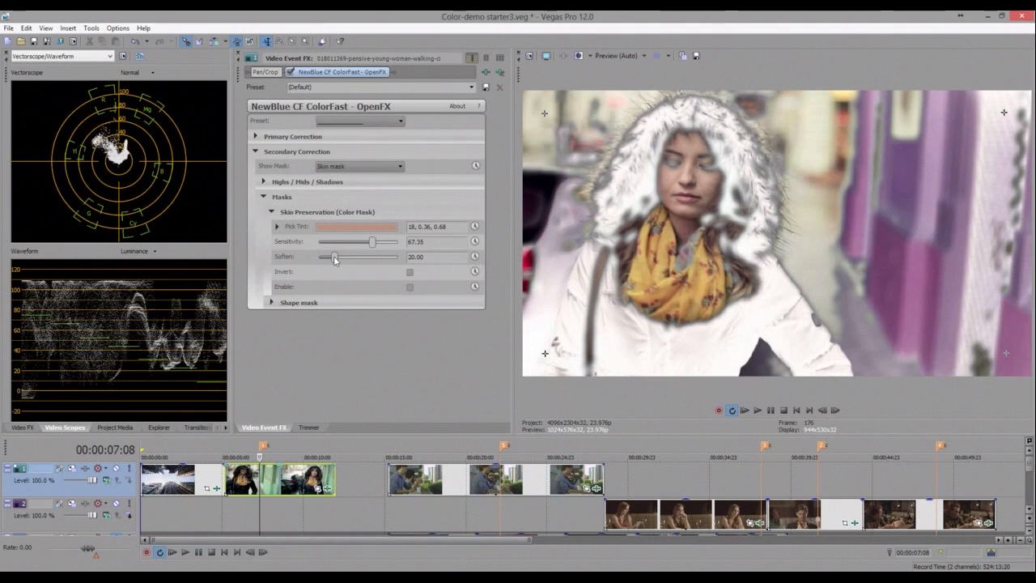
drag(333, 256, 362, 278)
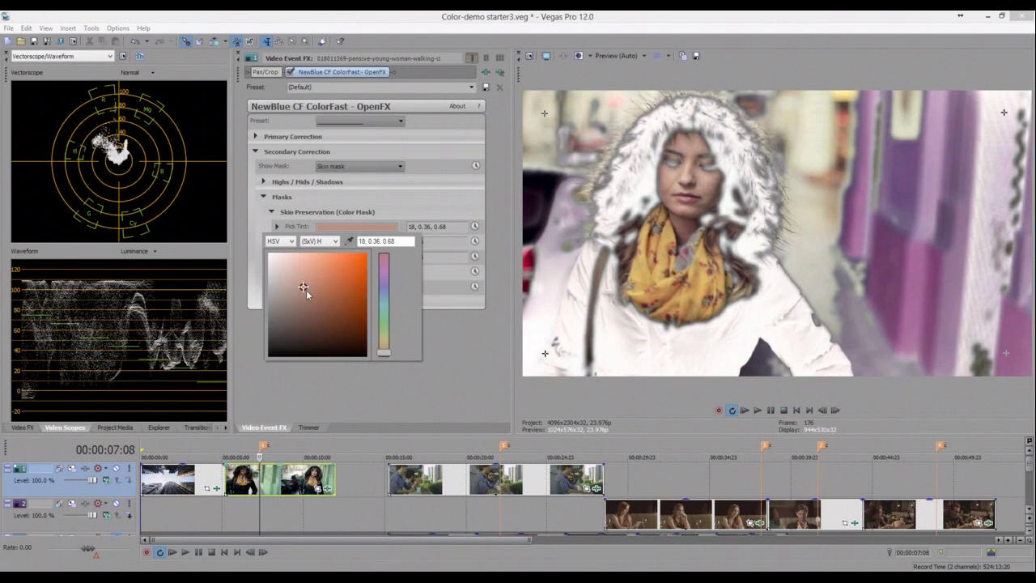
- Set the Skin Preservation Pick Tint colour to 18, 0.6, 0.4
click(306, 290)
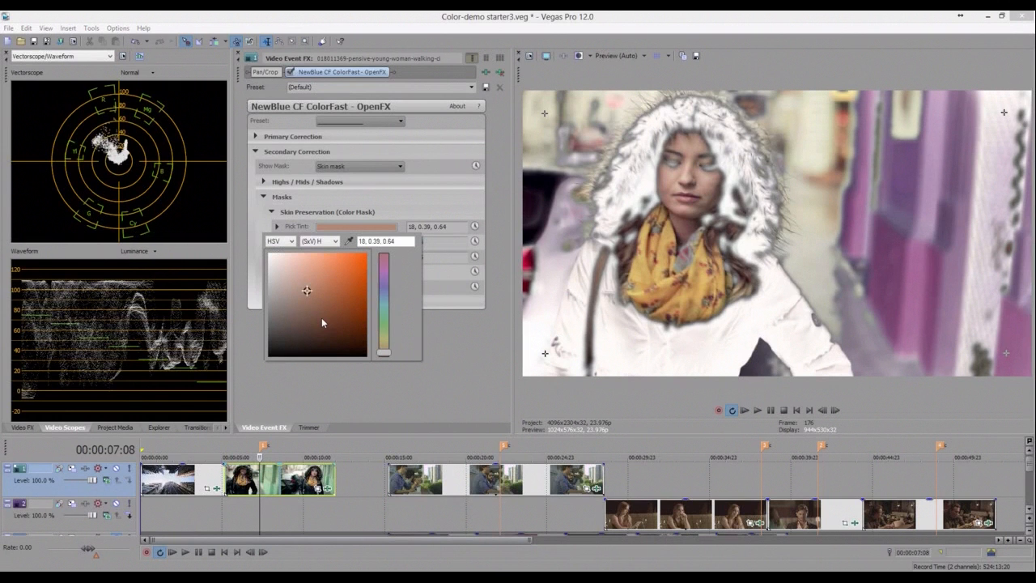
click(321, 319)
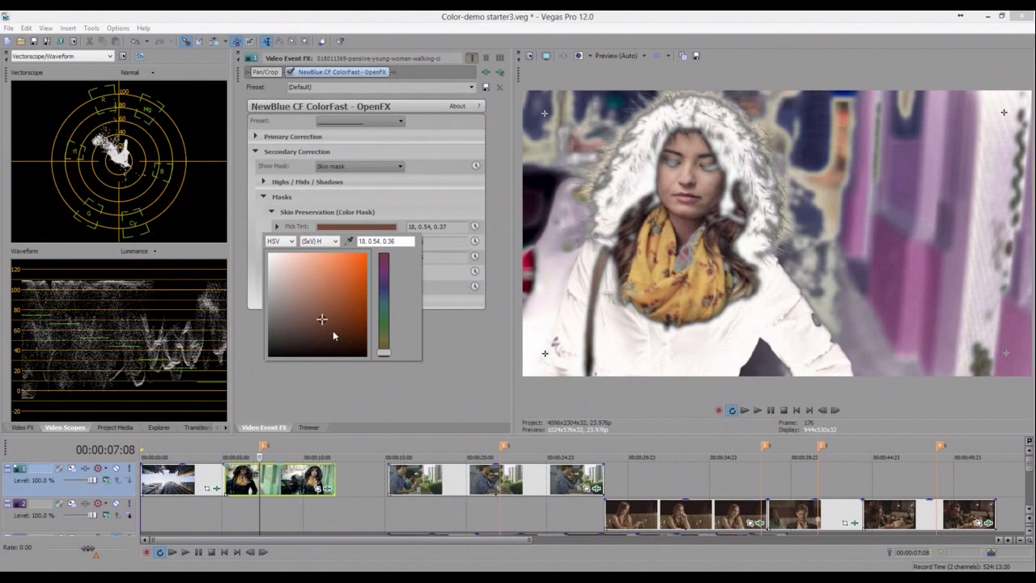
click(332, 329)
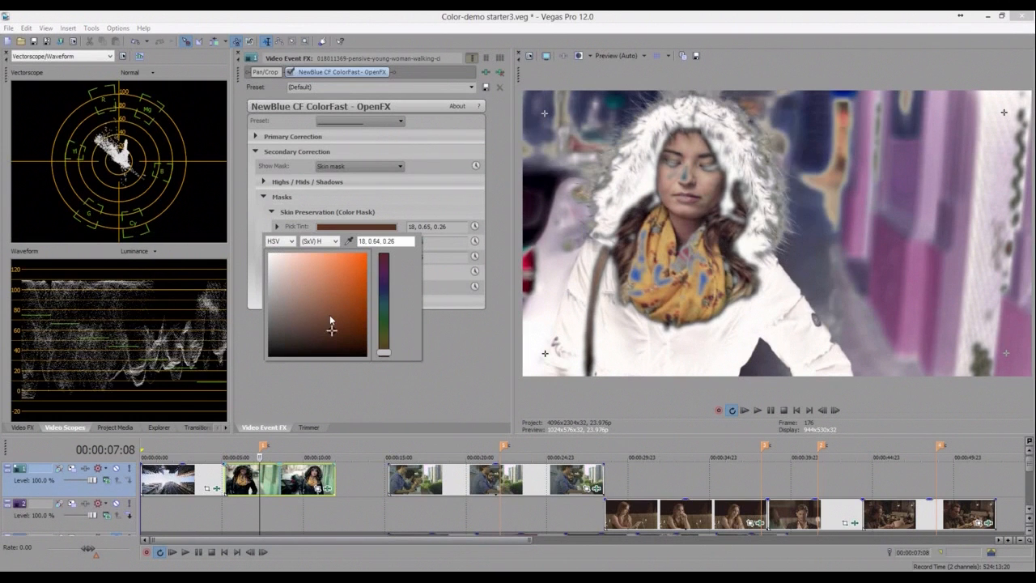
click(328, 315)
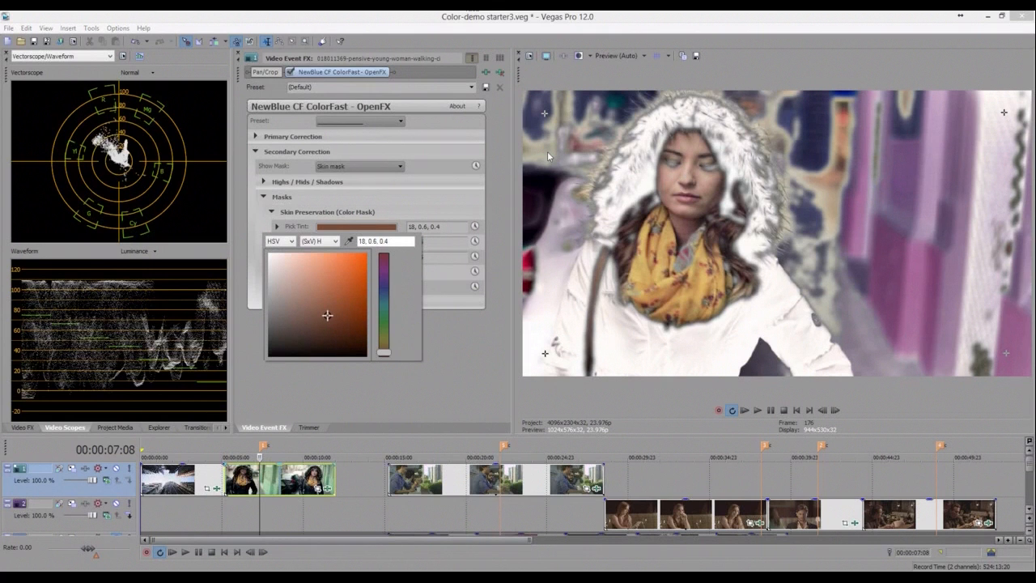
click(247, 232)
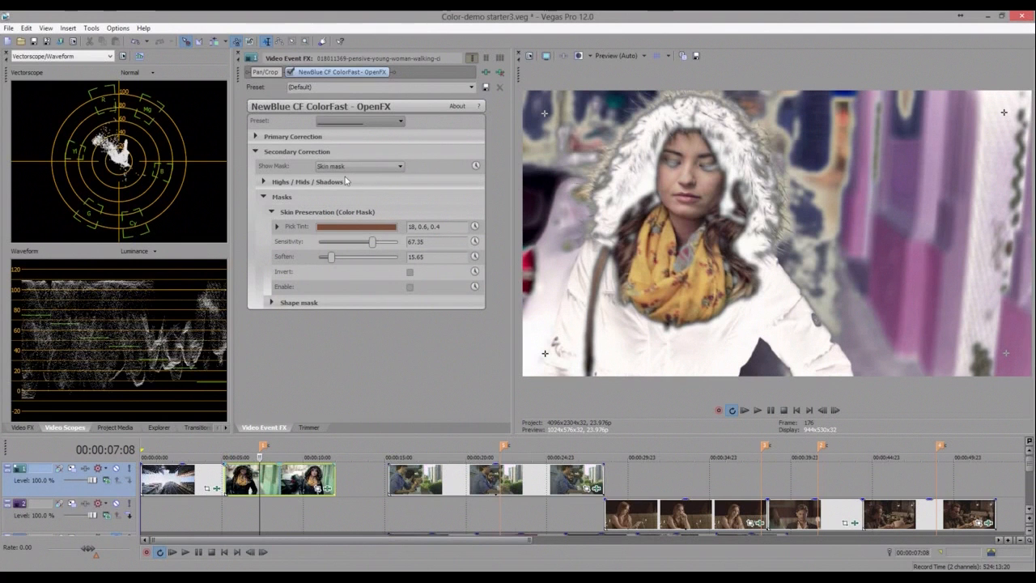
- Set Show Mask to None and enable Skin Preservation
click(356, 166)
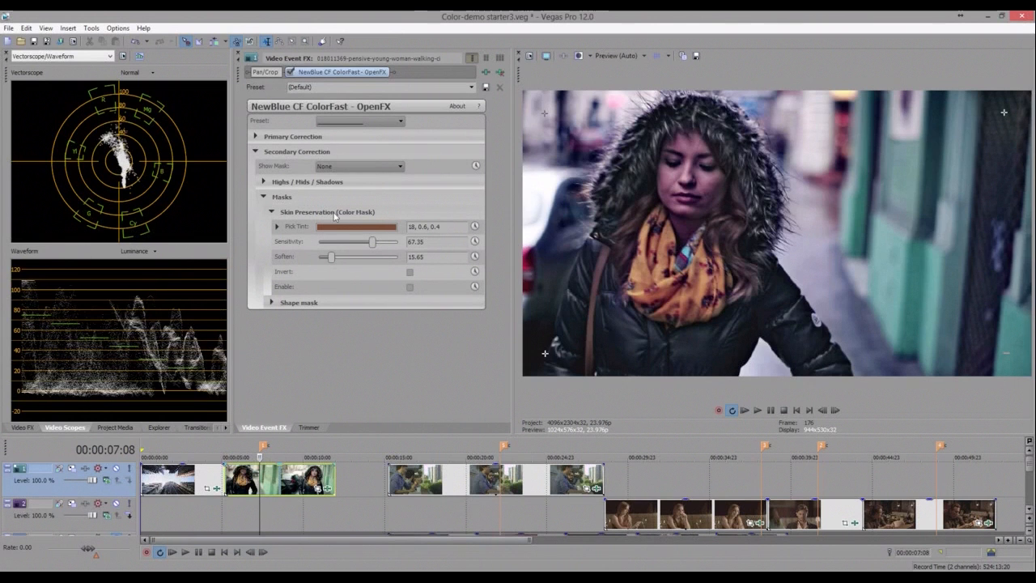
click(410, 288)
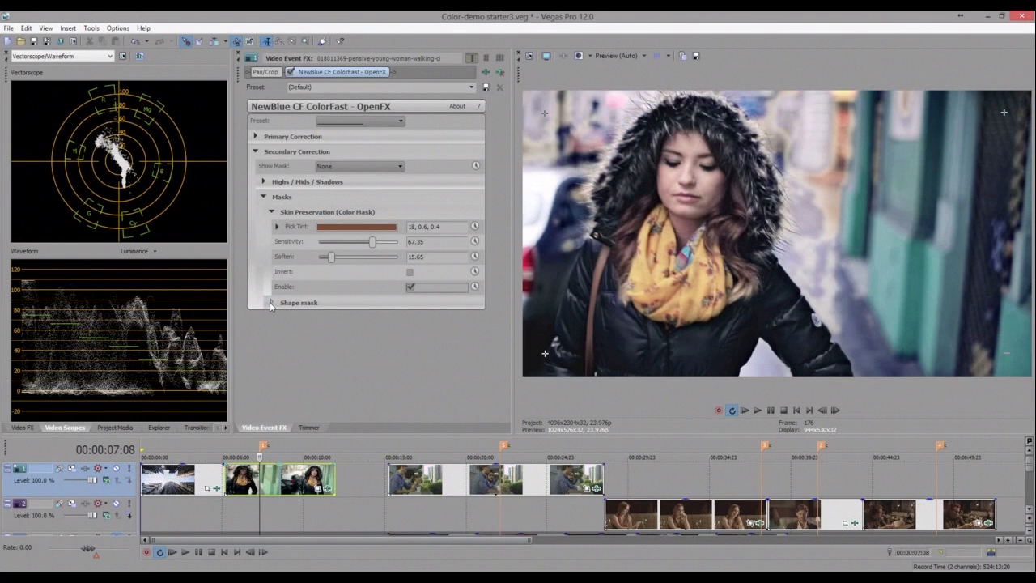
- Expand Shape mask, show the Shape mask, and move its bottom-left corner to about 0.08, 0.17
click(273, 213)
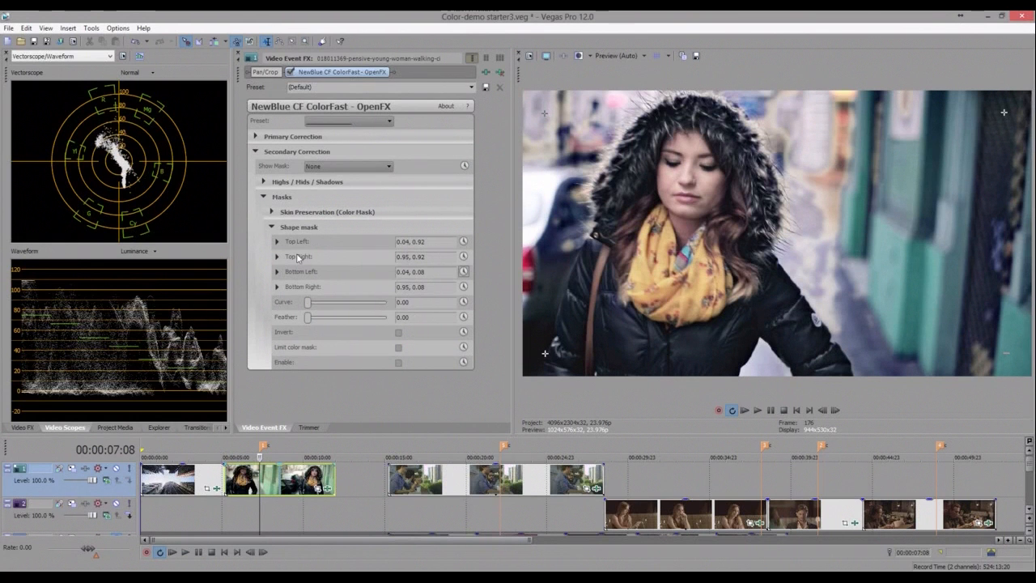
click(323, 168)
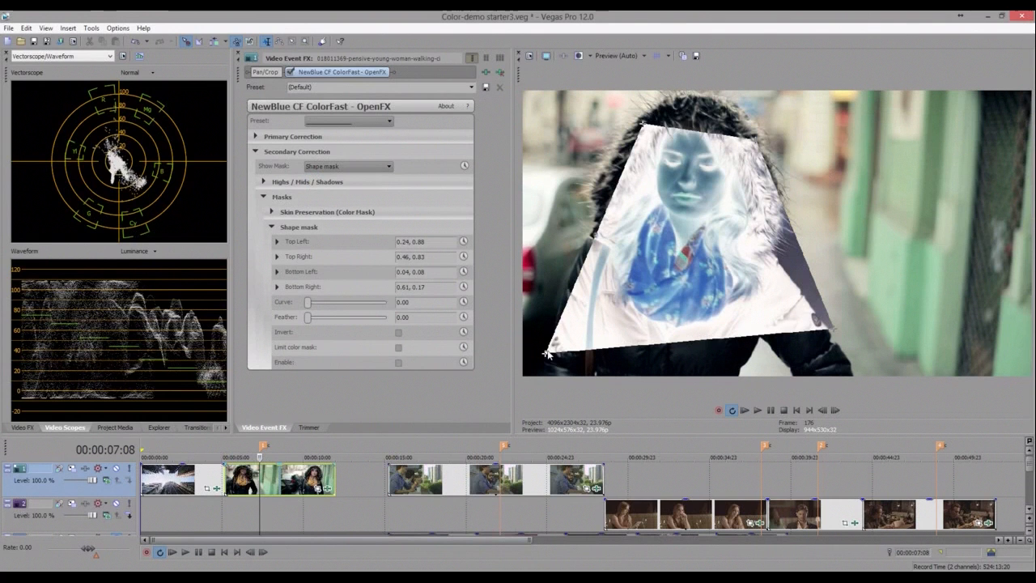
drag(547, 354, 582, 329)
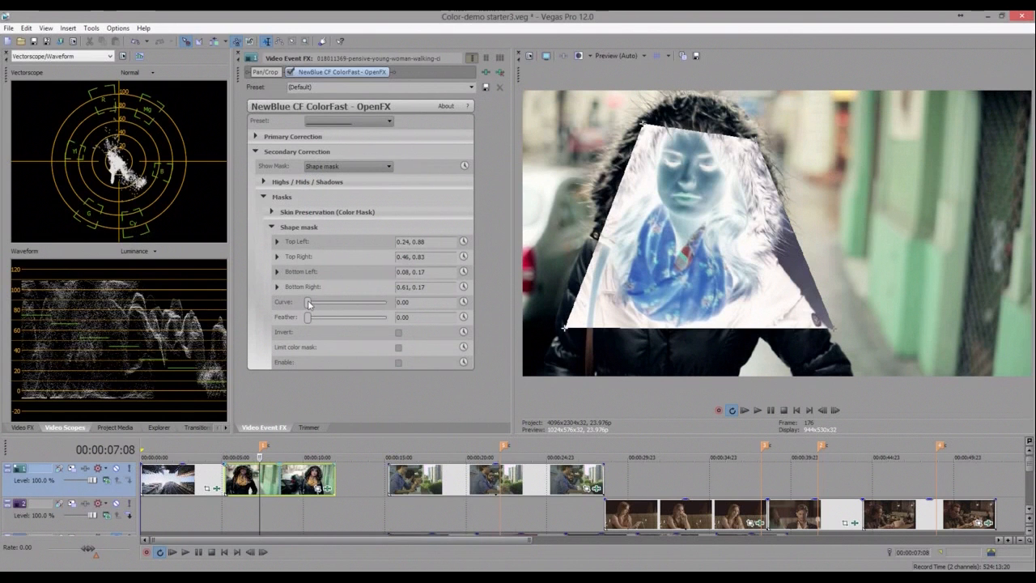
- Set the shape mask Curve to 59.18
click(348, 306)
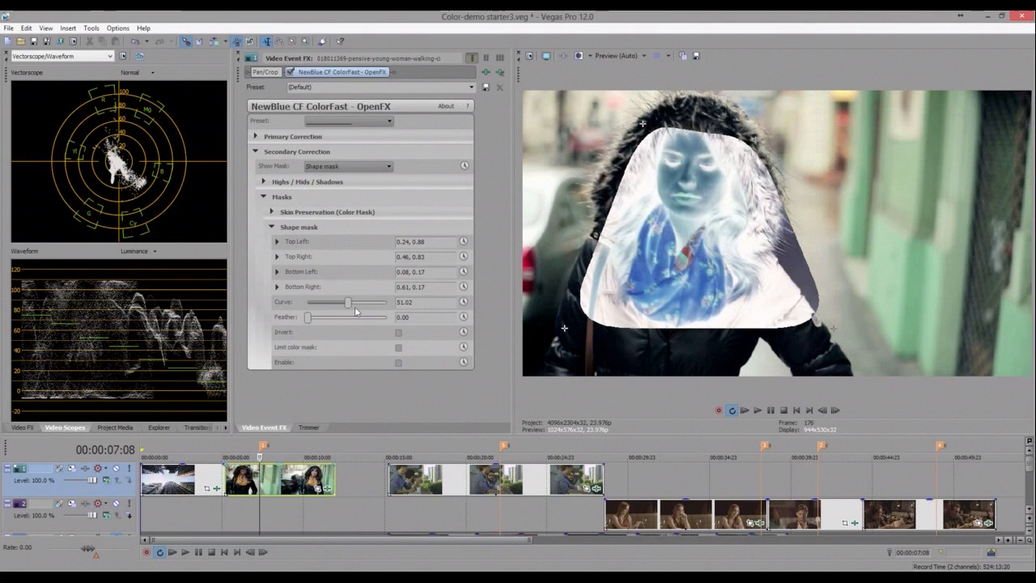
click(355, 306)
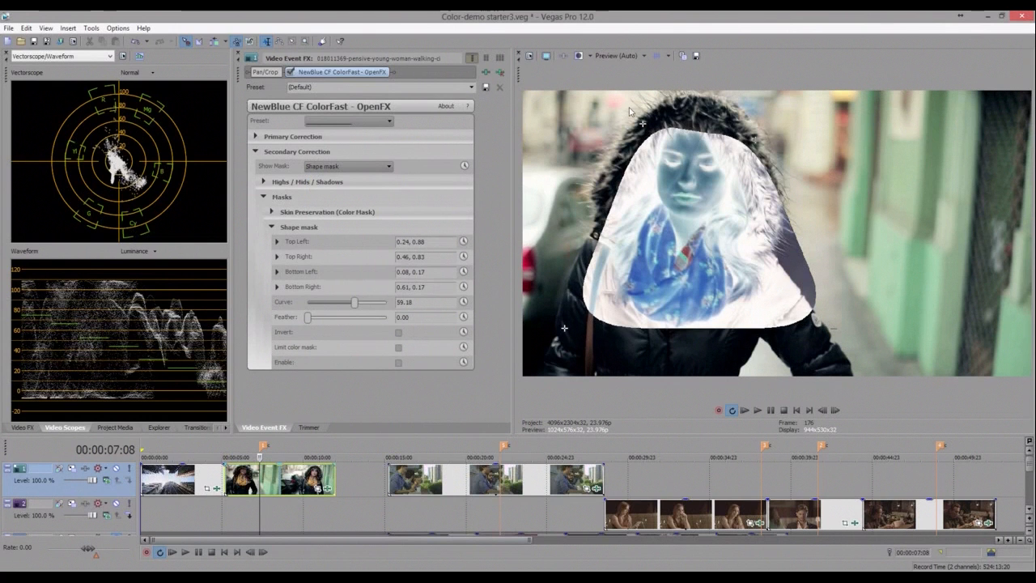
- Move the shape mask's top corners around the woman's head, to about 0.22, 0.93 and 0.45, 0.92
drag(630, 109, 629, 112)
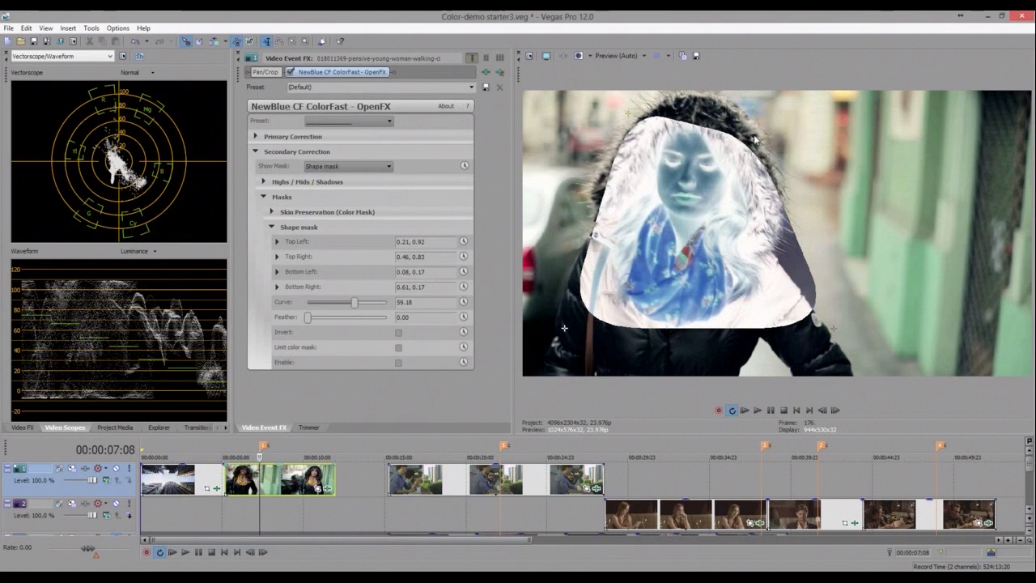
drag(754, 139, 742, 128)
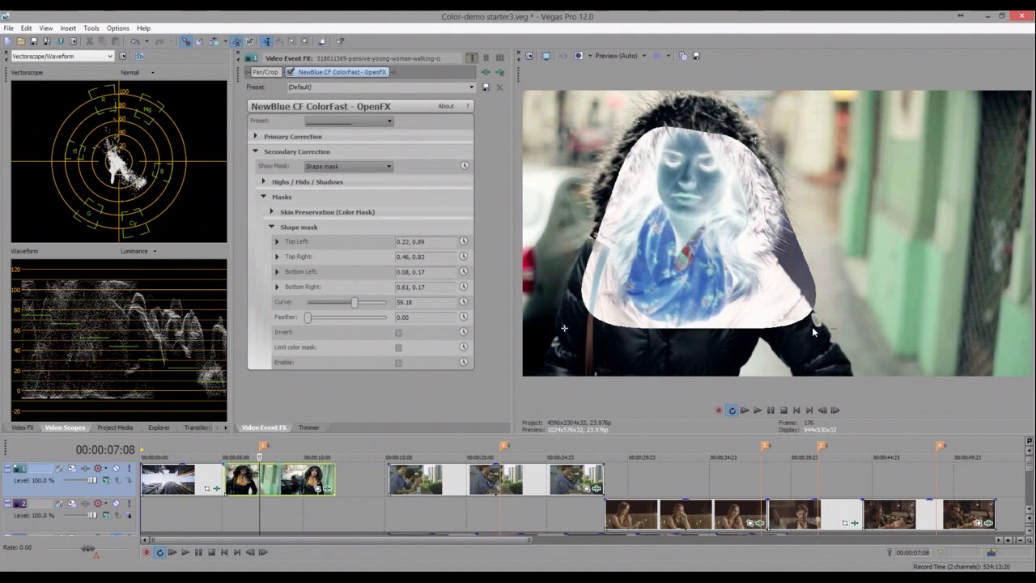
drag(629, 113, 639, 122)
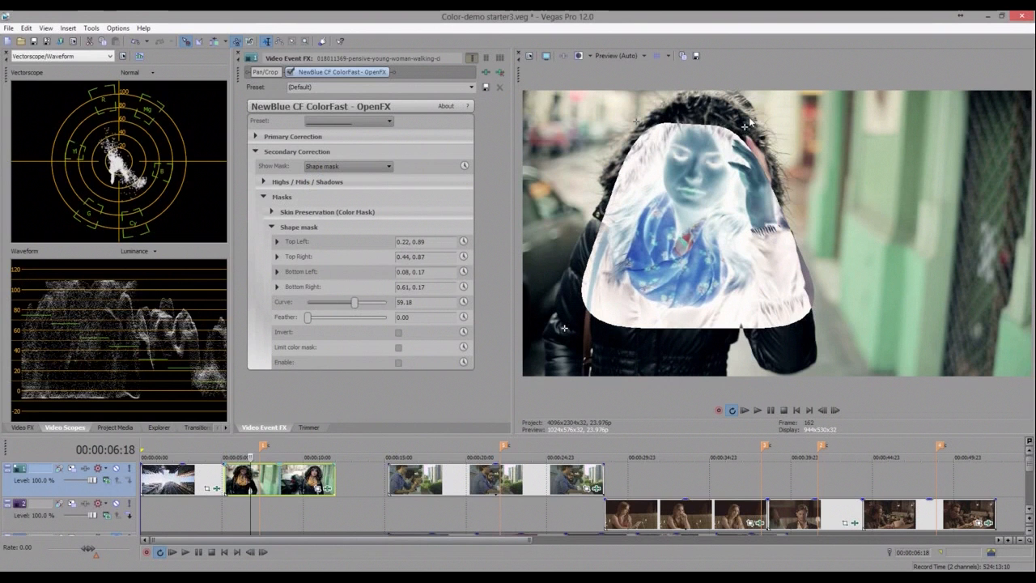
drag(750, 122, 754, 112)
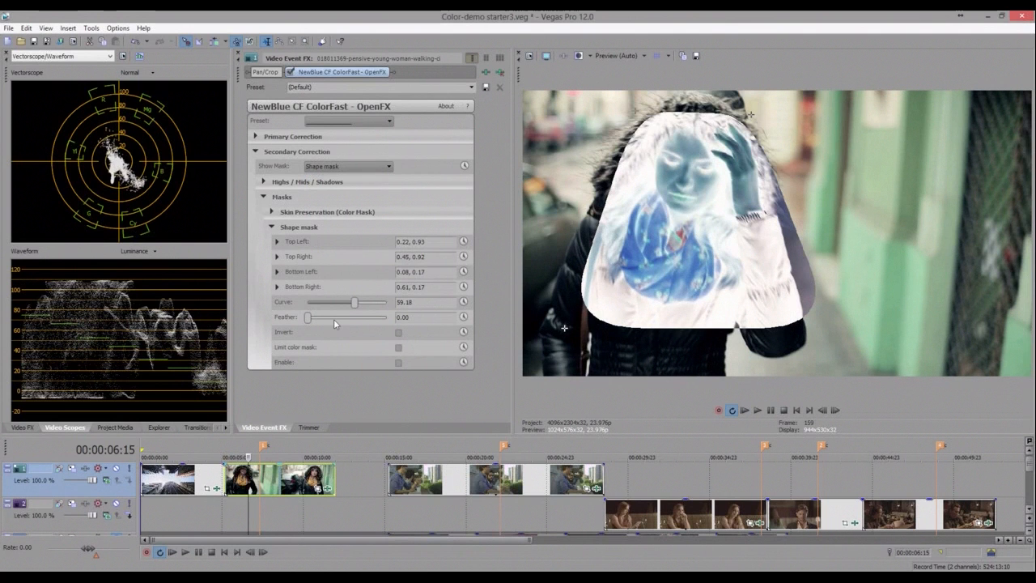
- Set the shape mask Feather to 50.34
drag(309, 317, 348, 322)
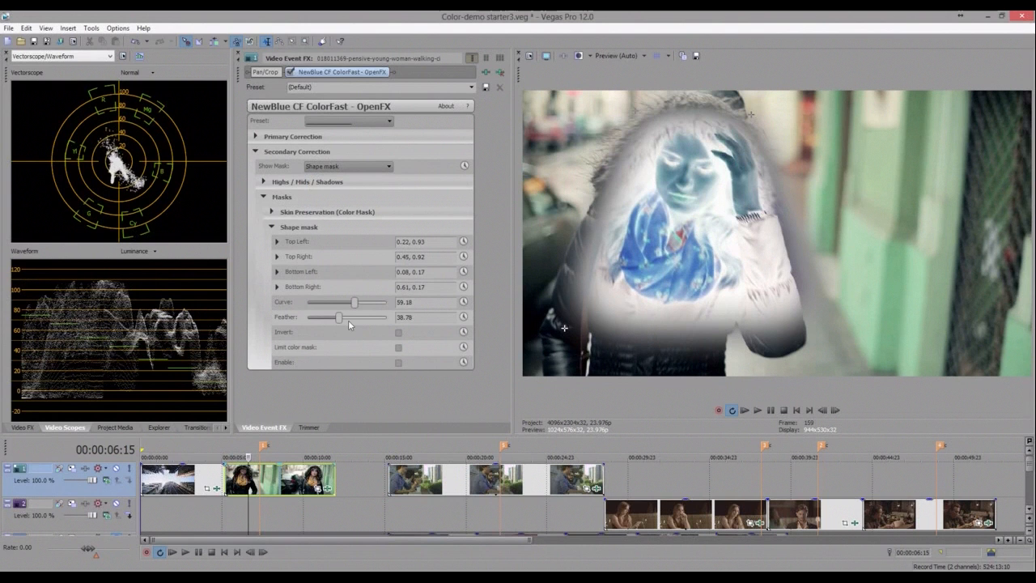
click(349, 320)
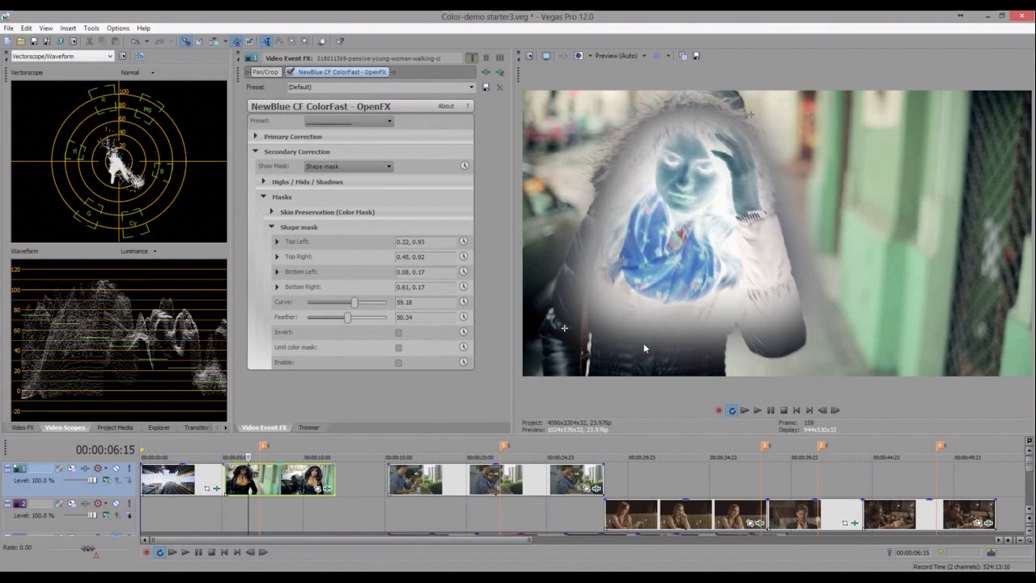
- Set Show Mask to None and enable the shape mask with Invert and Limit color mask turned on
click(316, 177)
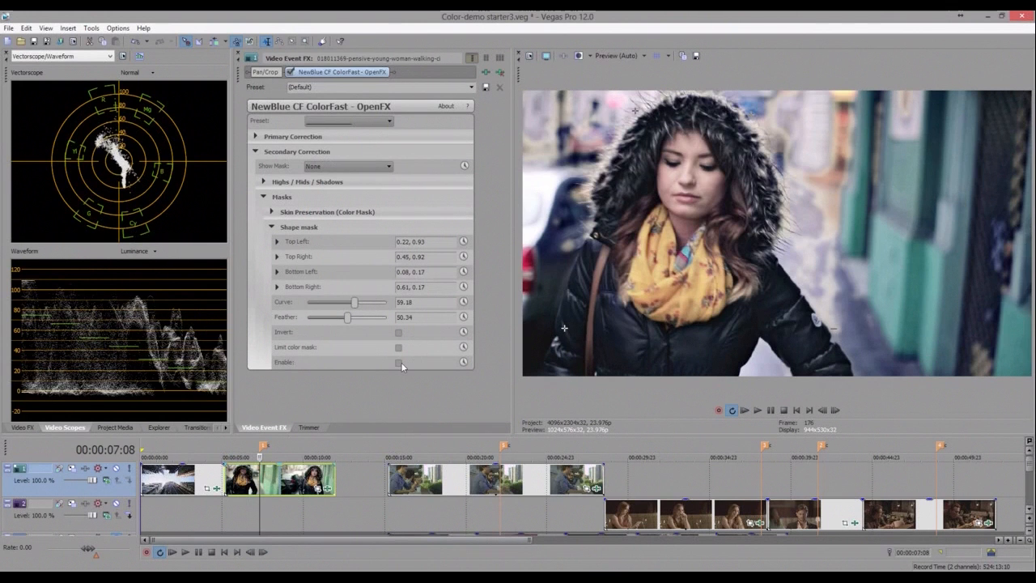
click(399, 362)
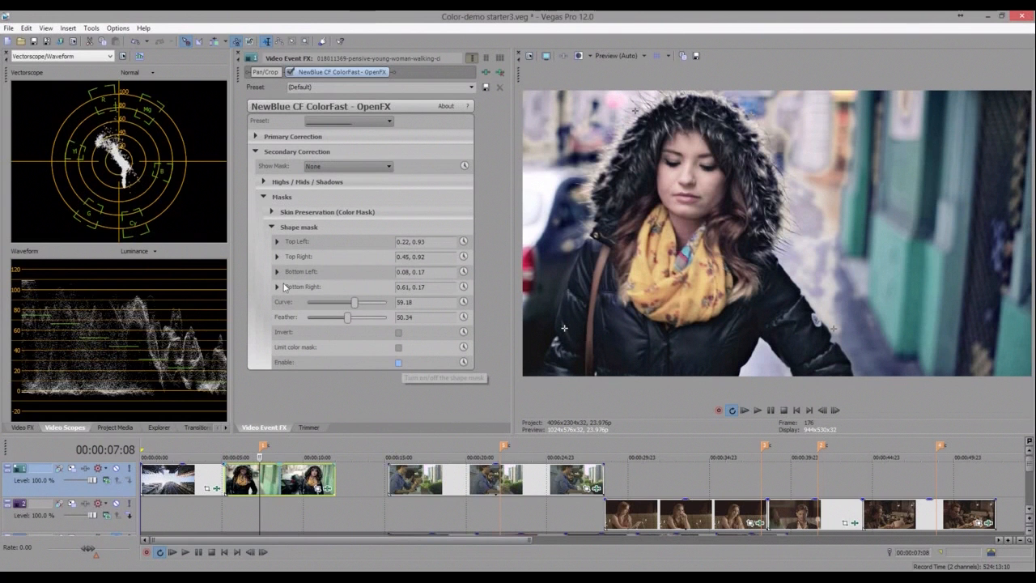
click(399, 363)
click(399, 363)
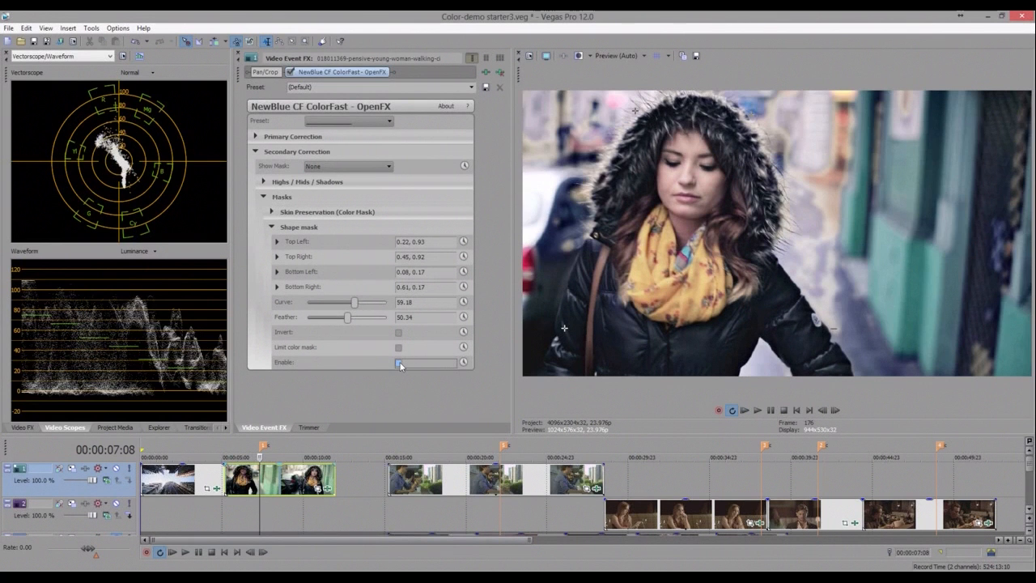
click(399, 363)
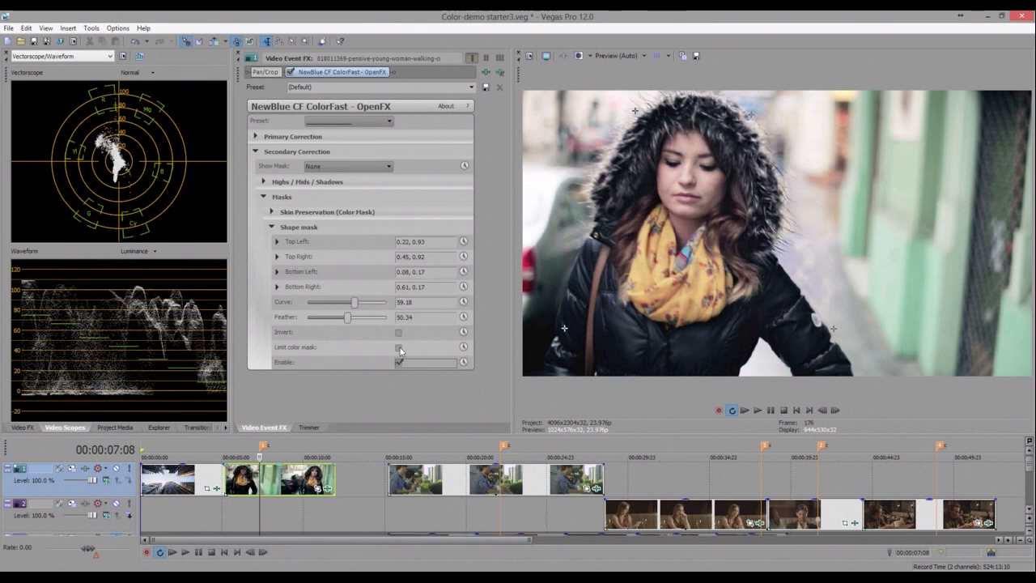
click(399, 348)
click(399, 333)
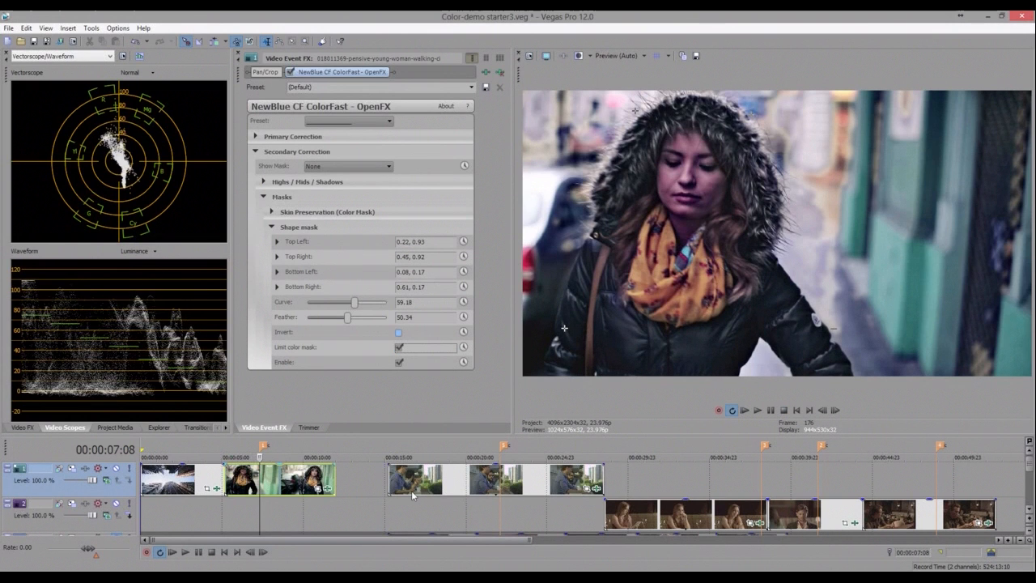
click(398, 333)
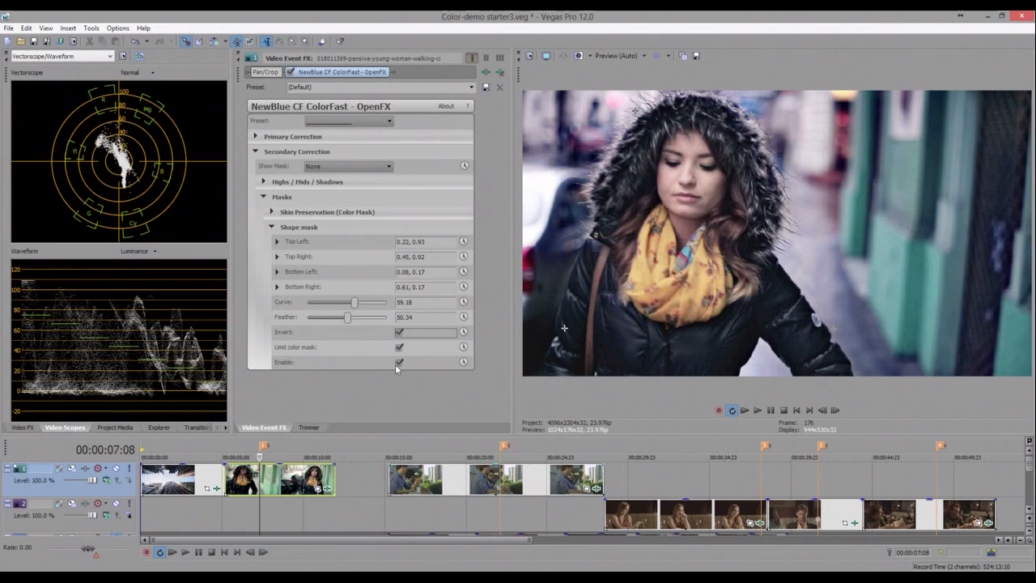
click(398, 363)
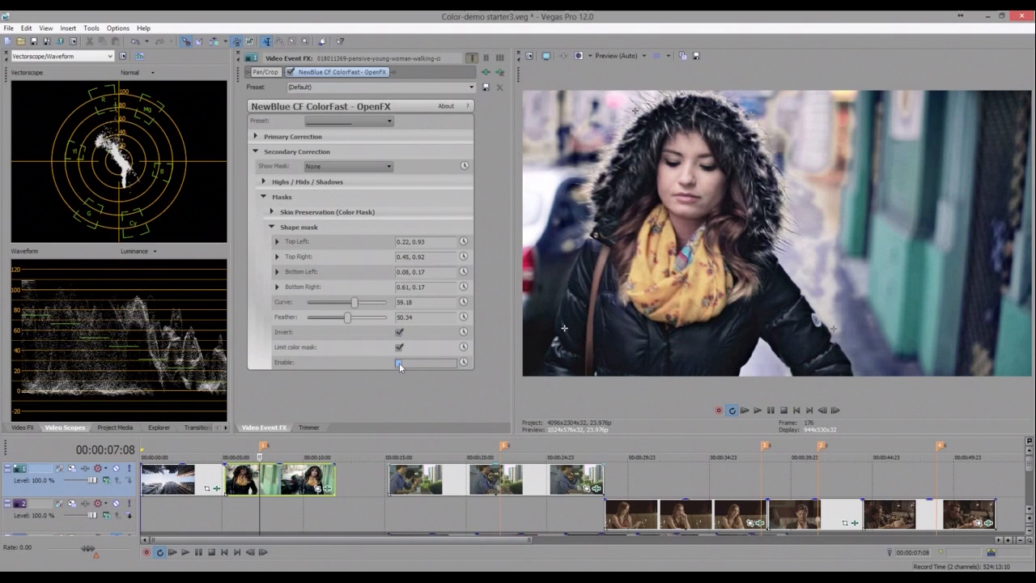
click(399, 363)
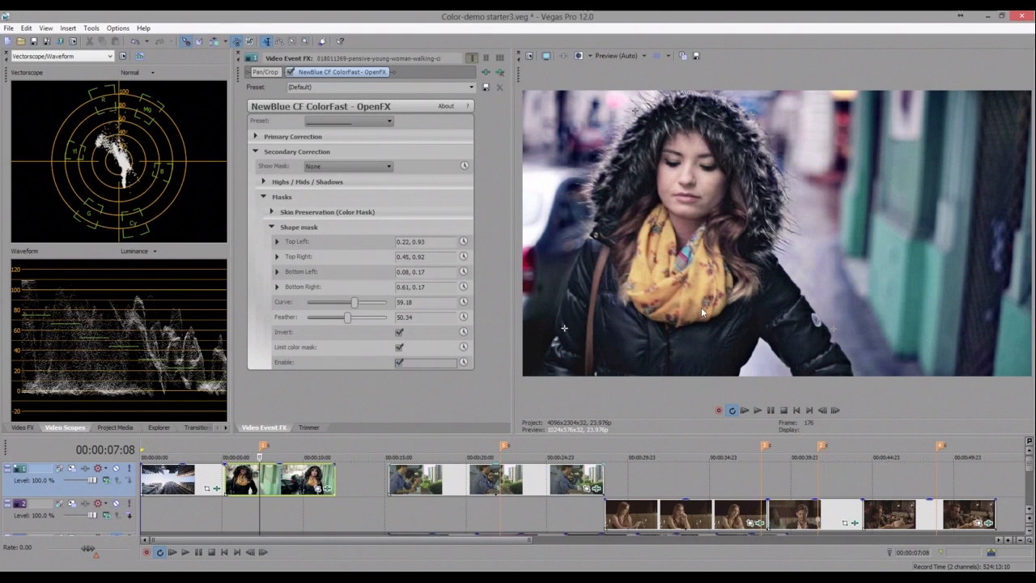
- Shift the shape mask's bottom corners to 0.10, 0.15 and 0.60, 0.15, and play the clip
click(574, 342)
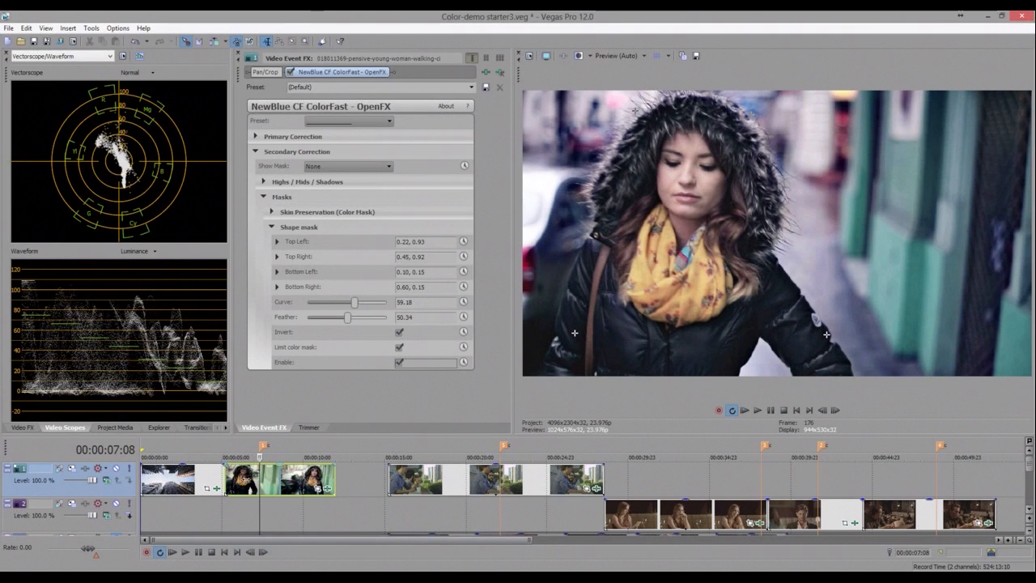
click(248, 480)
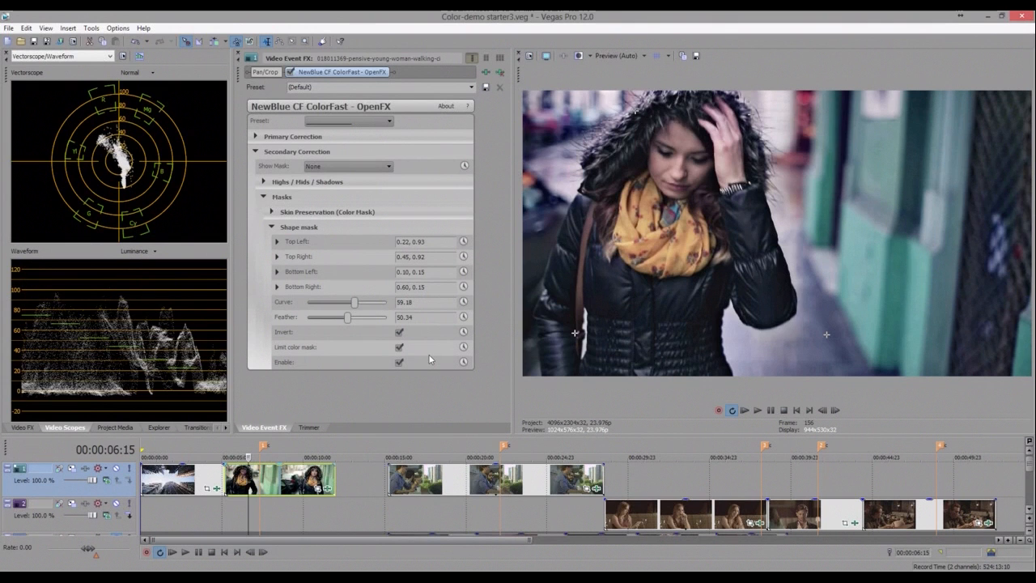
key(space)
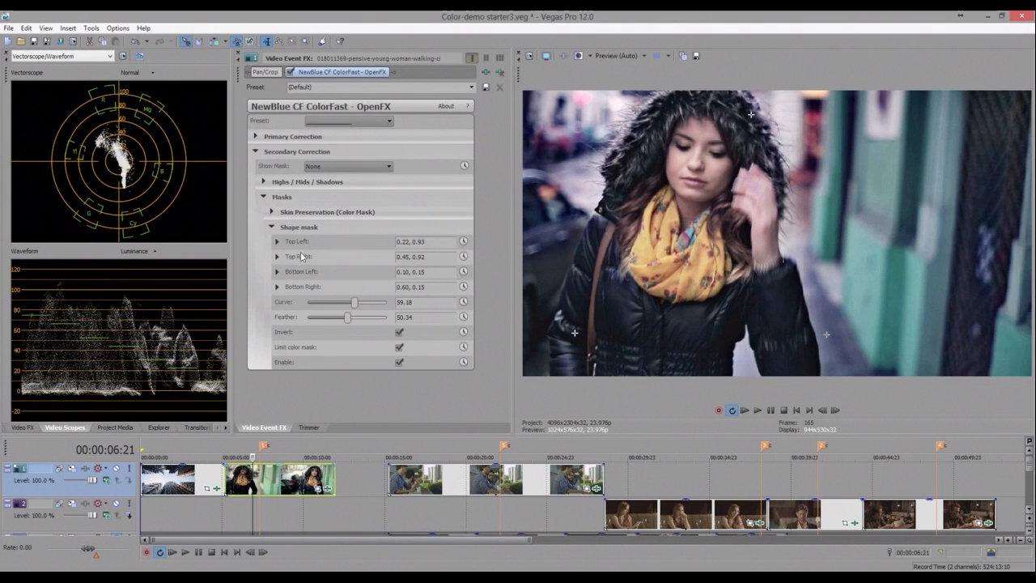
- Open the shape mask's keyframe timeline, scrub through the clip and add a keyframe where the woman starts moving
click(465, 272)
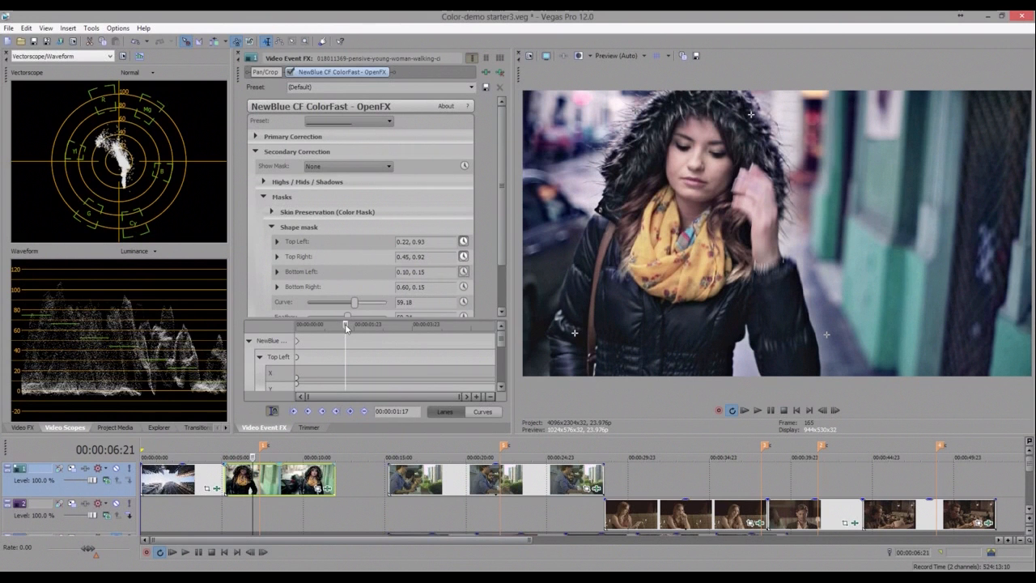
drag(346, 327, 330, 331)
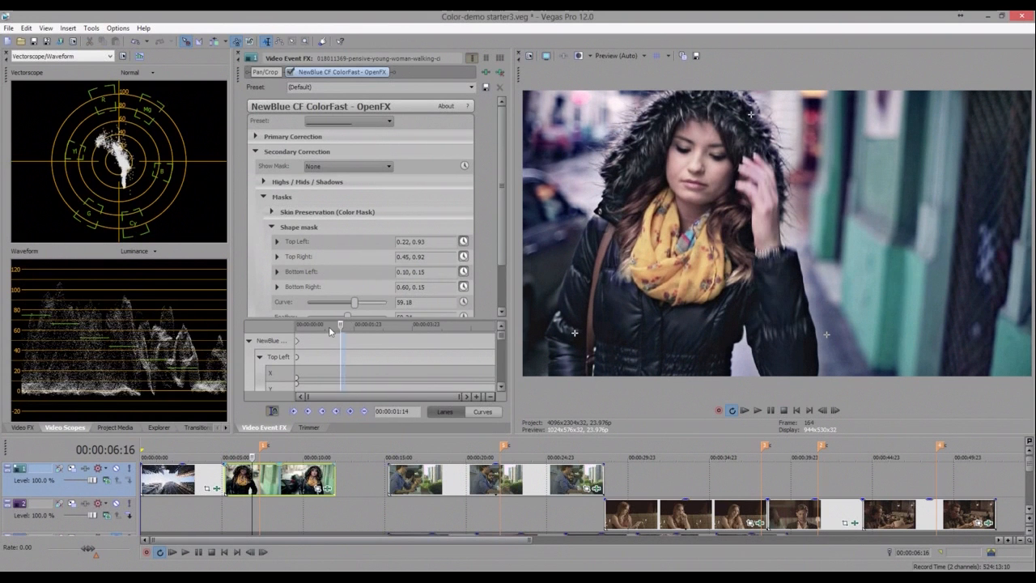
click(329, 326)
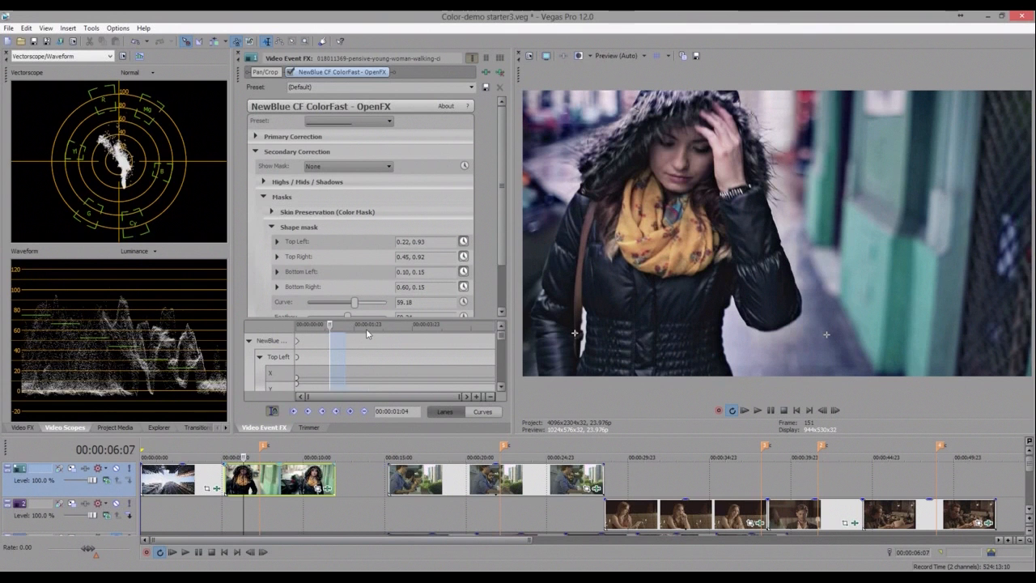
click(368, 329)
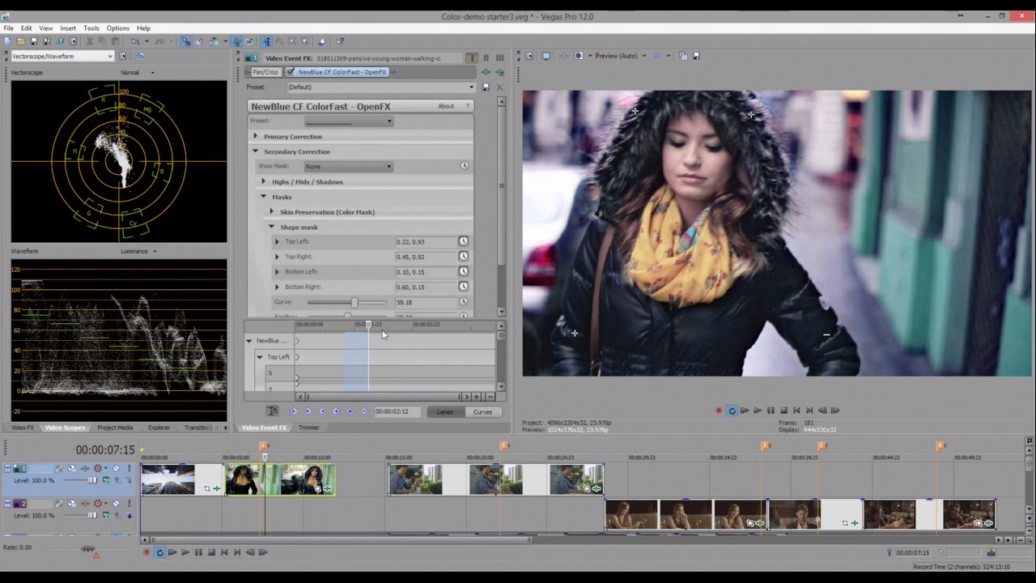
click(383, 324)
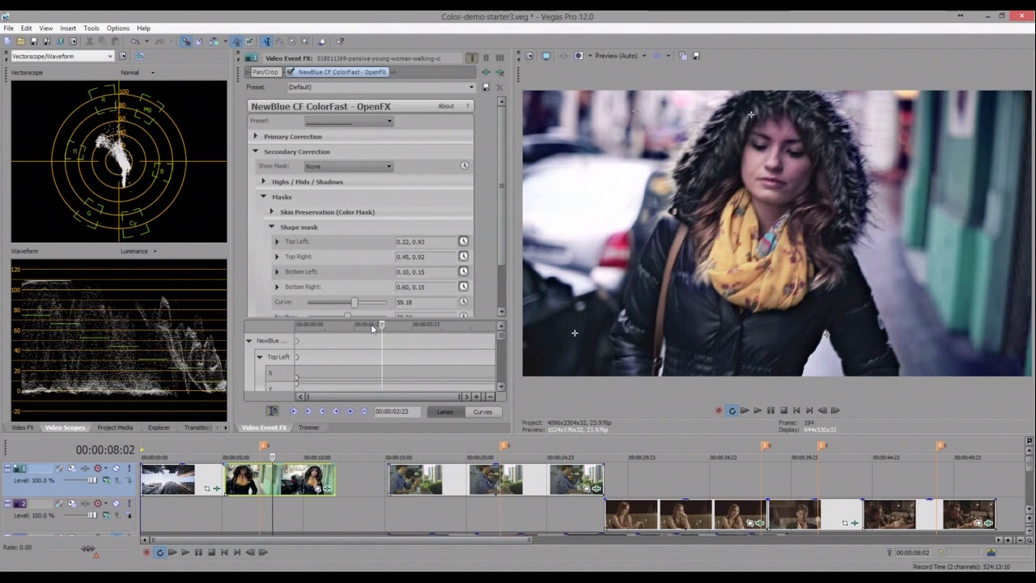
click(371, 324)
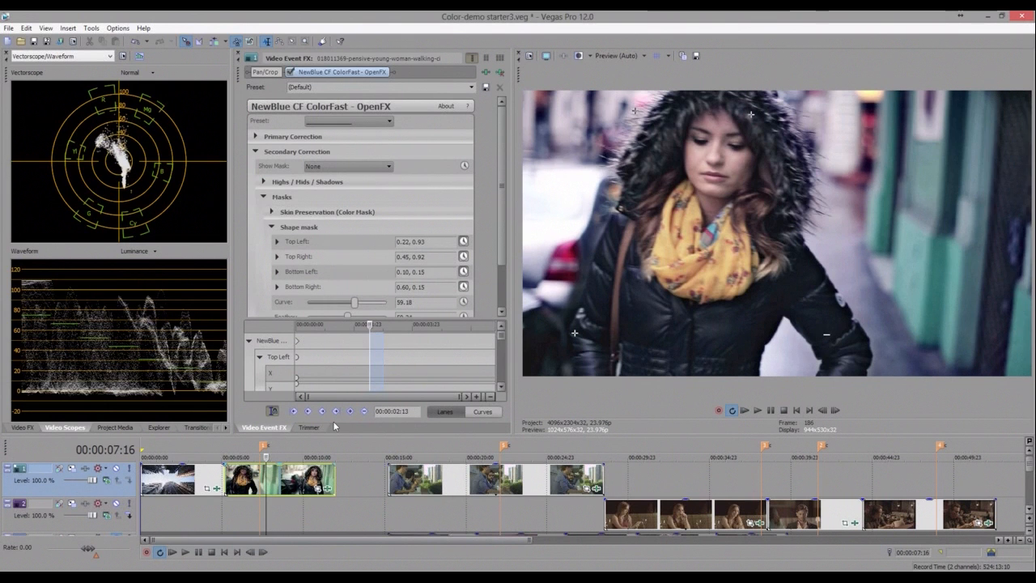
click(370, 325)
click(371, 325)
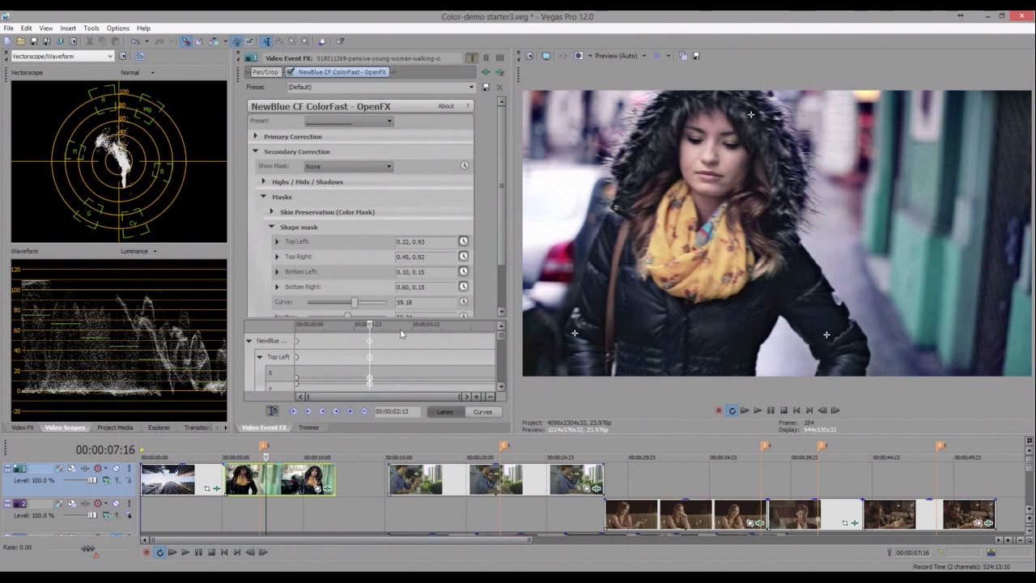
- Advance a few frames and move the mask corners to follow her head: top 0.40, 0.94 and 0.61, 0.93; bottom 0.31, 0.27 and 0.68, 0.20
click(400, 328)
click(384, 328)
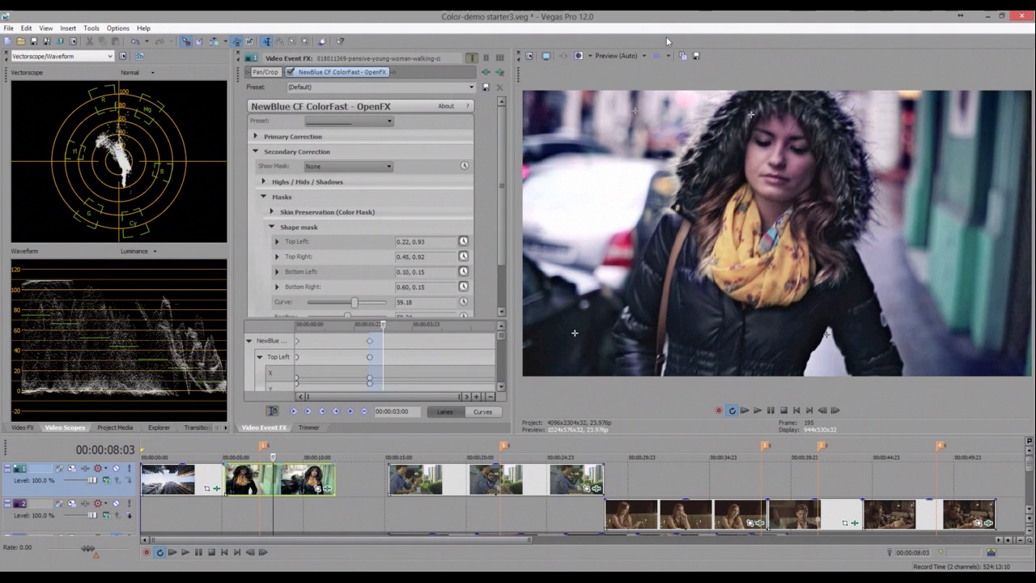
key(Right)
key(Right)
key(Right)
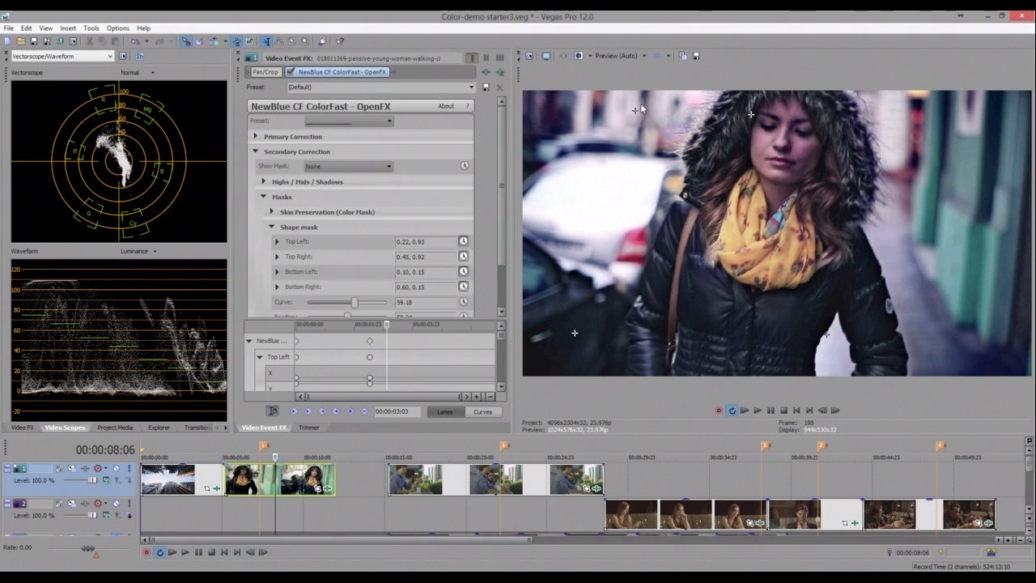
drag(751, 114, 841, 108)
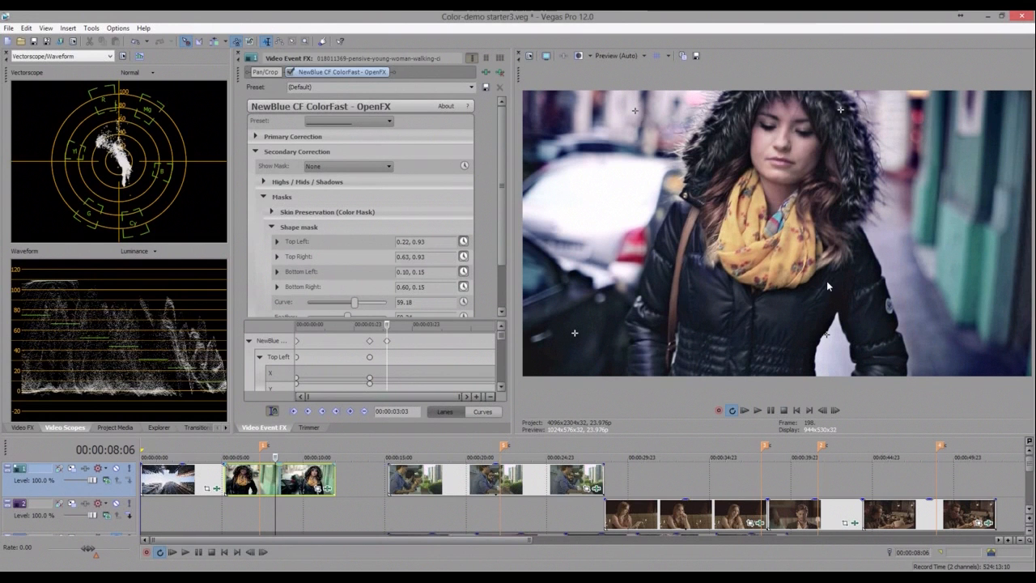
drag(635, 110, 728, 107)
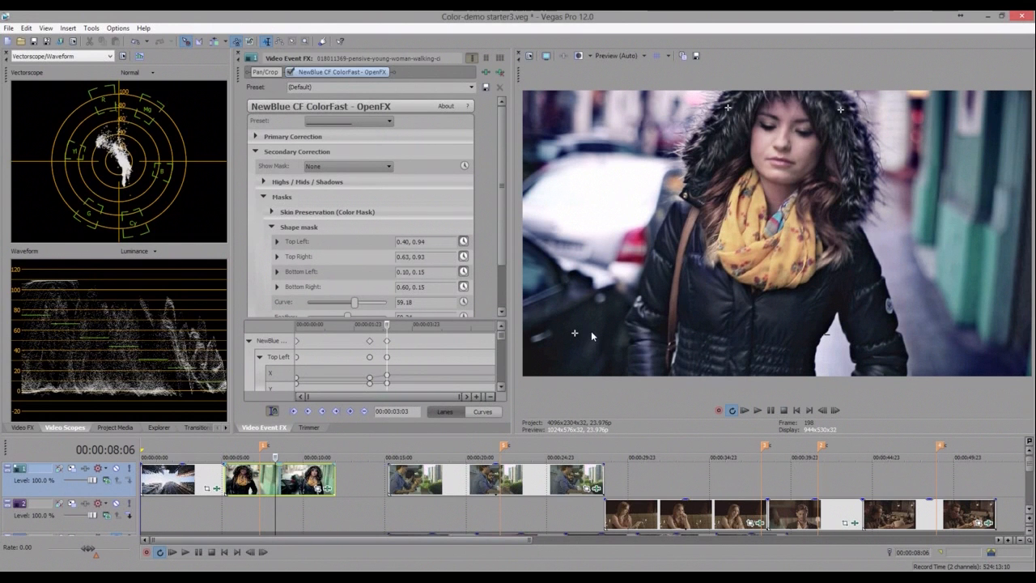
drag(591, 332, 676, 301)
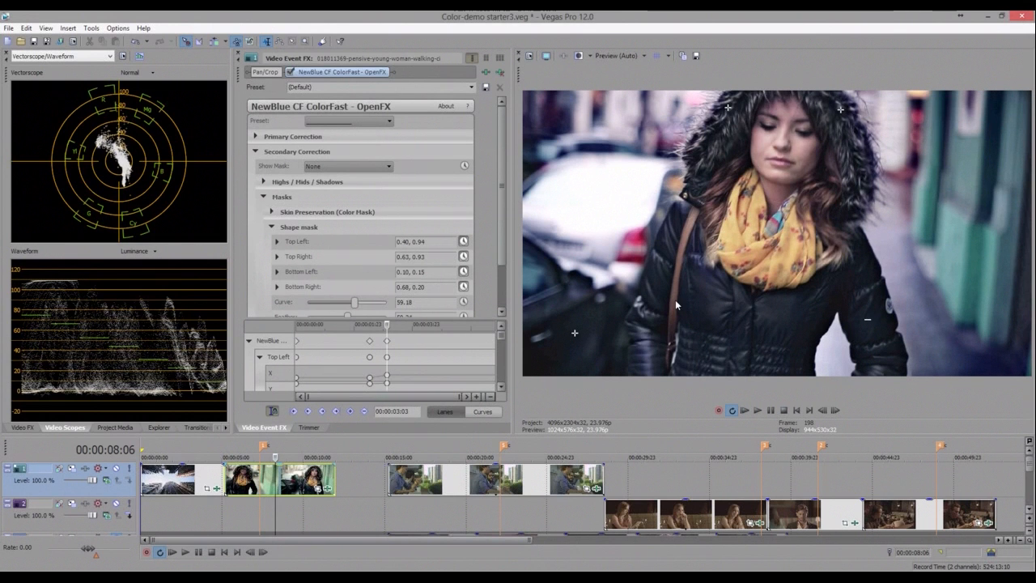
- Scrub through the animated mask and toggle the ColorFast effect off and on to compare the result
click(401, 328)
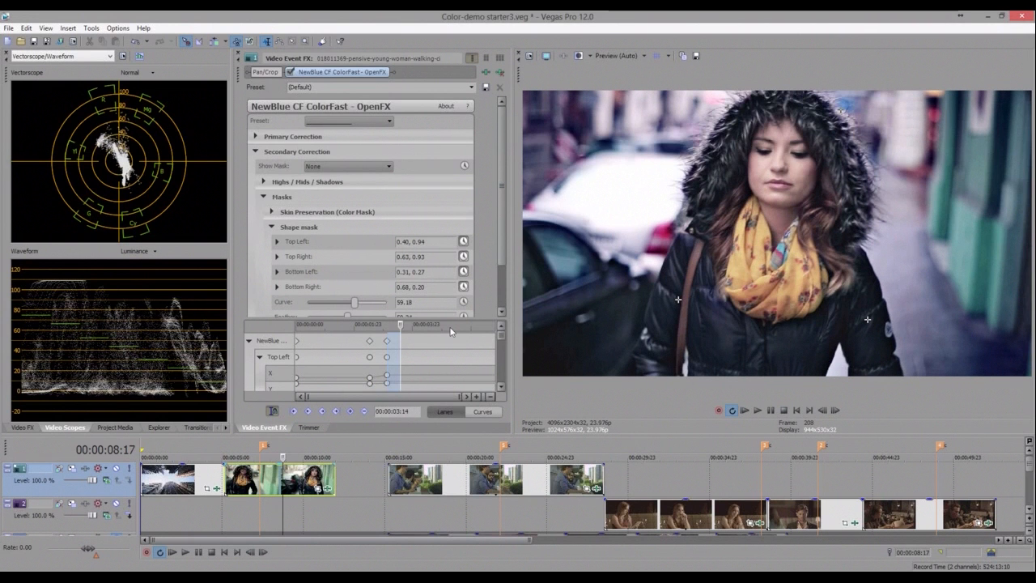
click(451, 328)
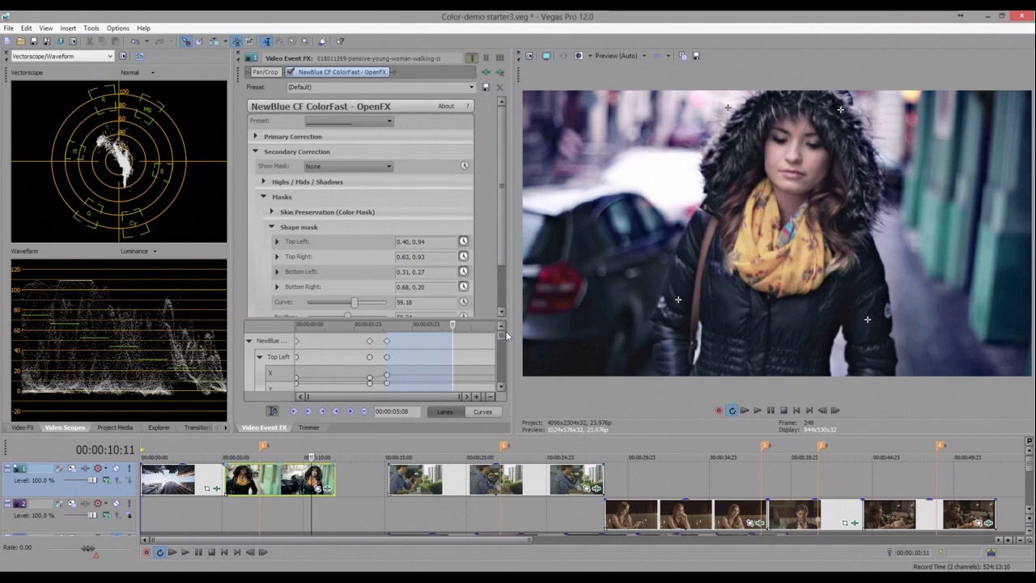
click(503, 331)
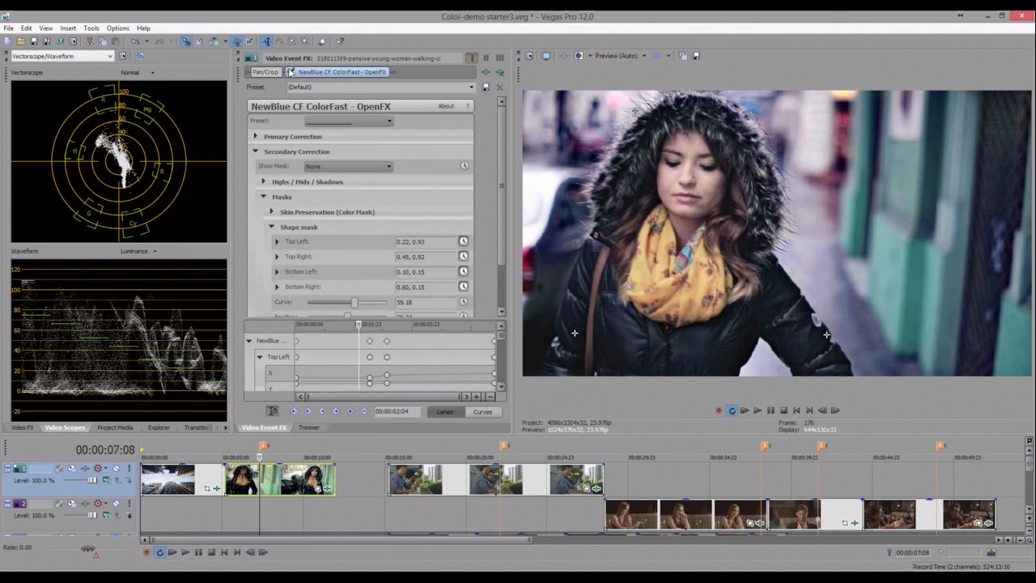
click(289, 72)
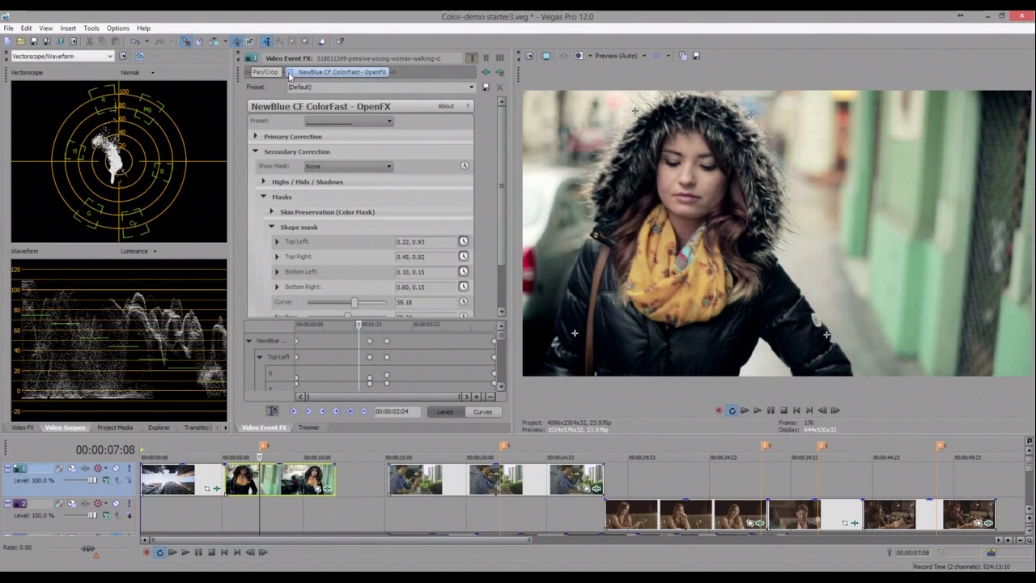
click(290, 73)
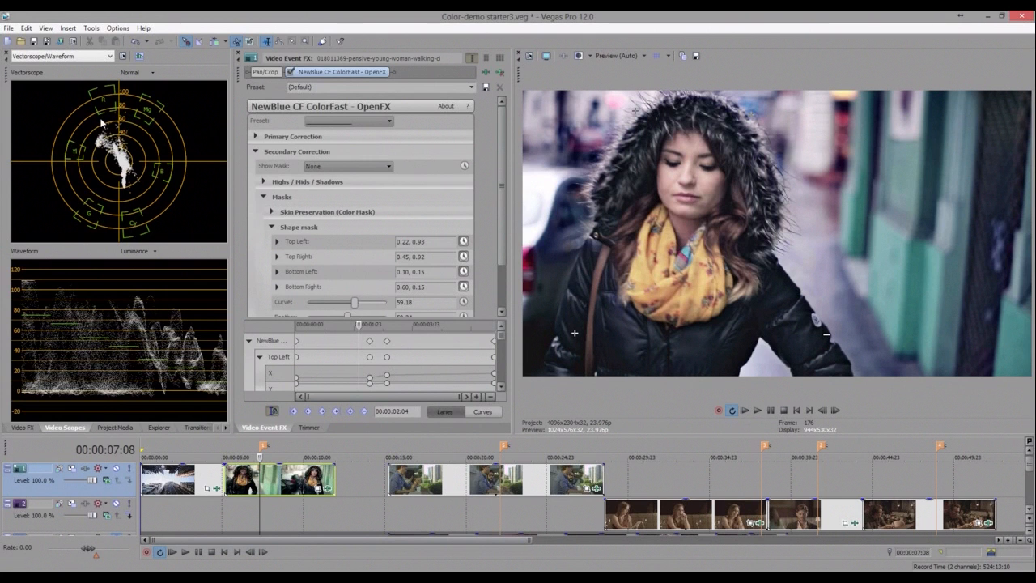
- Add a second NewBlue CF ColorFast effect to the woman clip and display its shape mask
click(23, 427)
drag(57, 130, 270, 485)
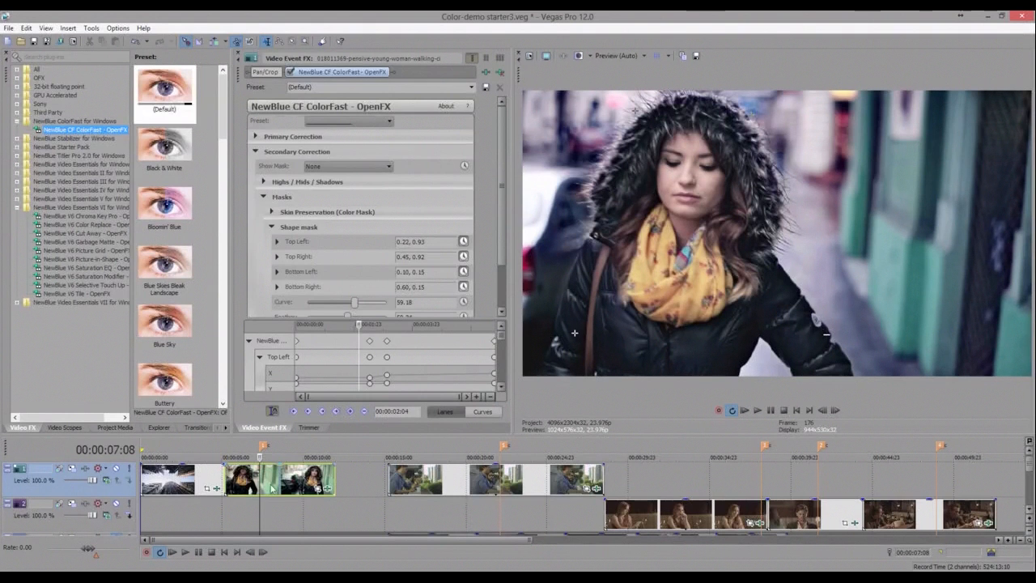
click(255, 152)
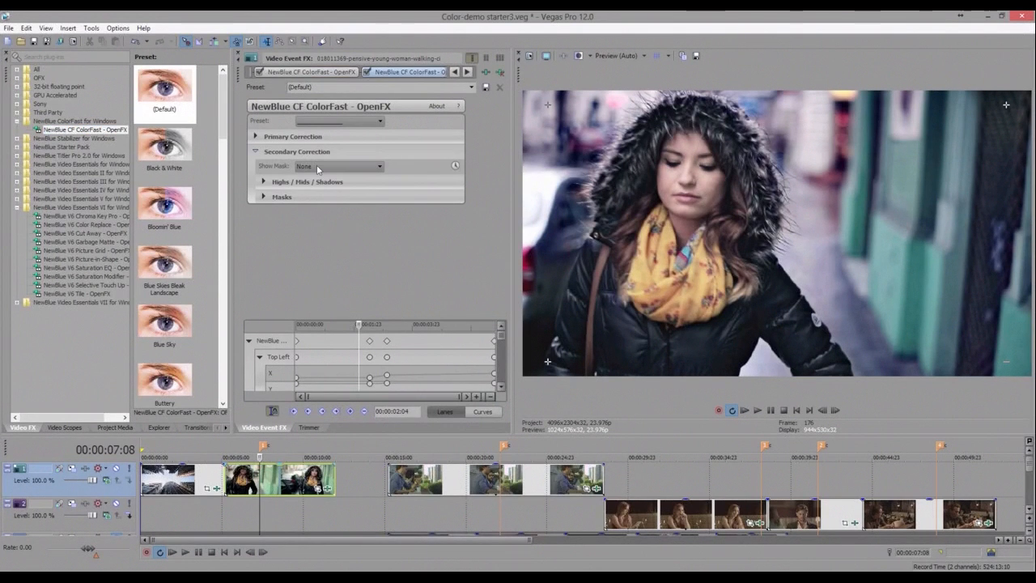
click(318, 169)
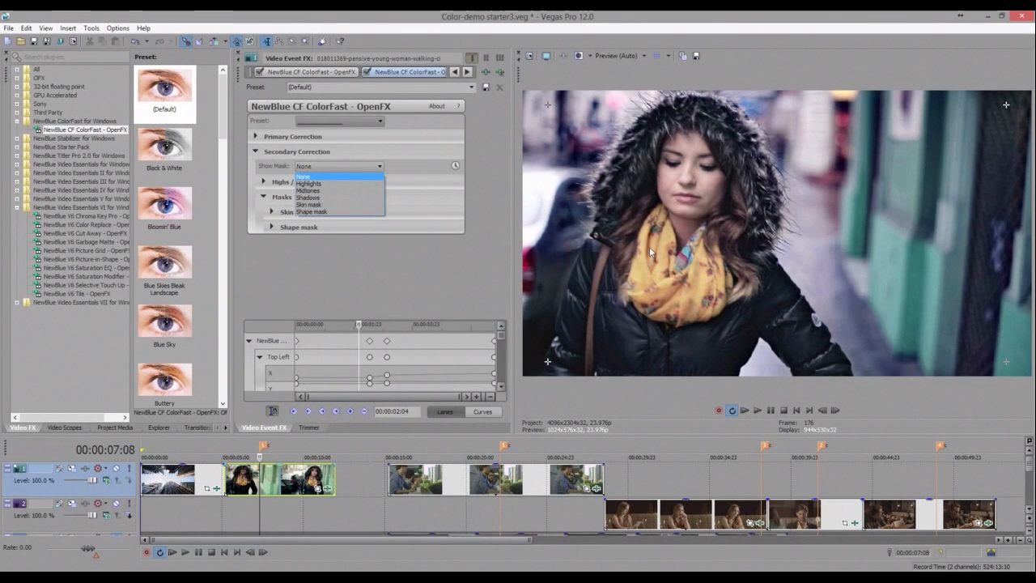
click(312, 212)
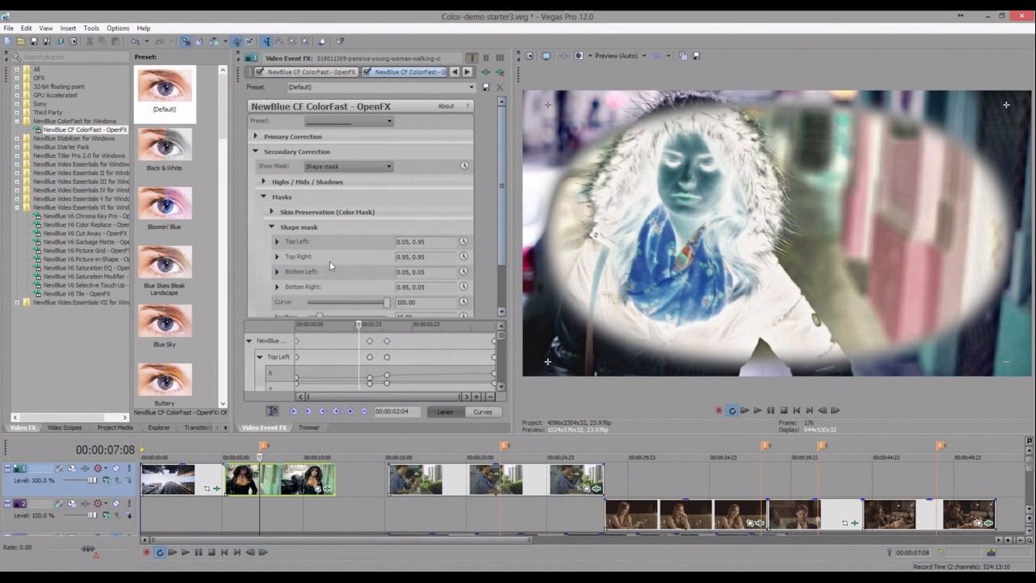
- Set the new shape mask's Feather to 54.42 and switch Show Mask back to None
scroll(329, 261, down, 2)
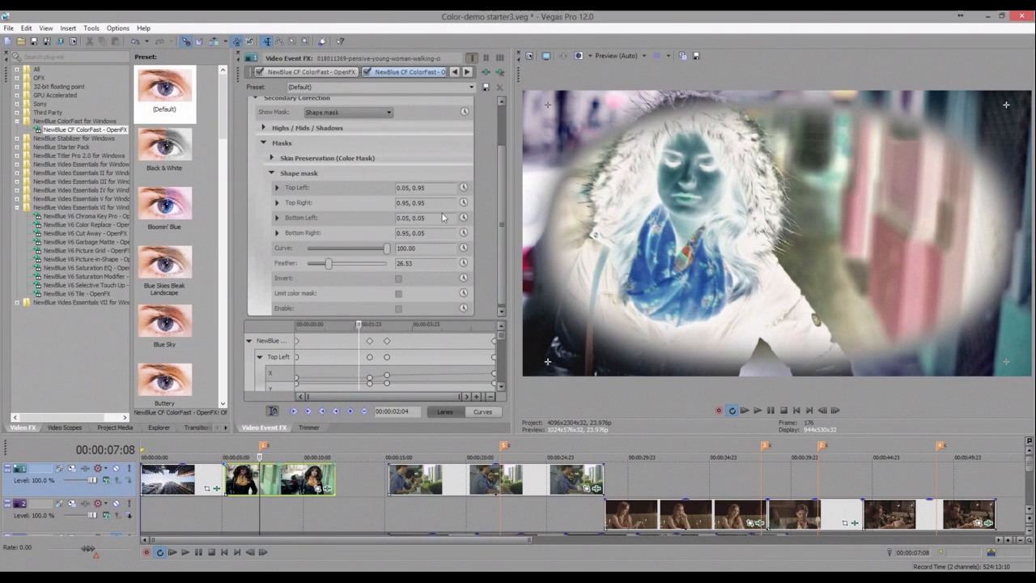
drag(328, 264, 351, 264)
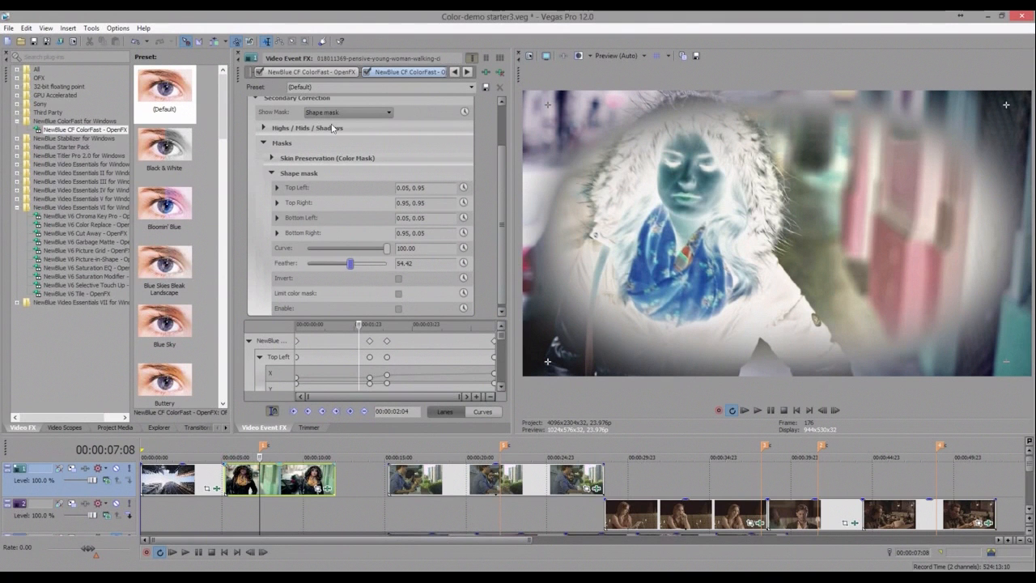
click(333, 113)
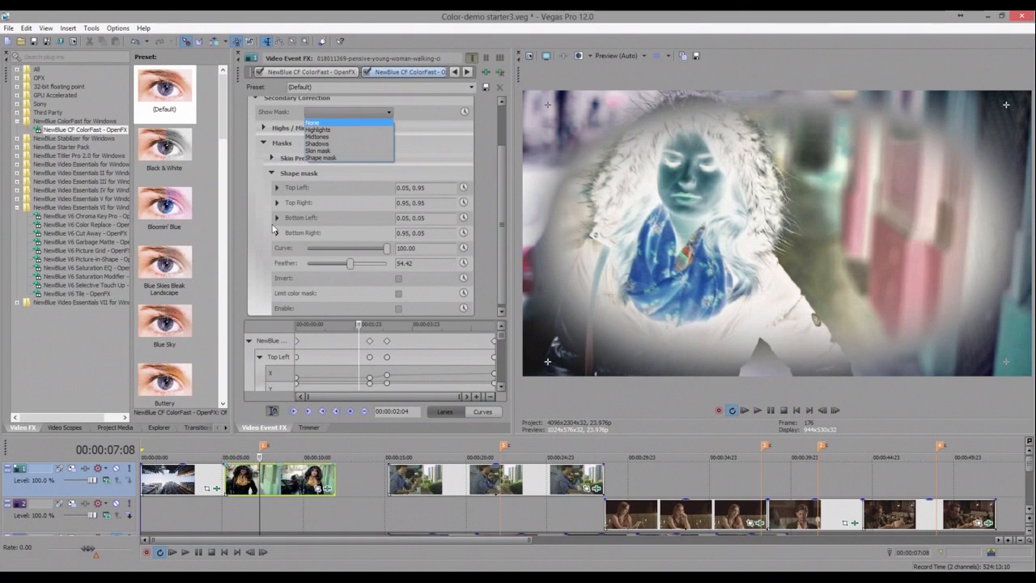
scroll(273, 229, up, 2)
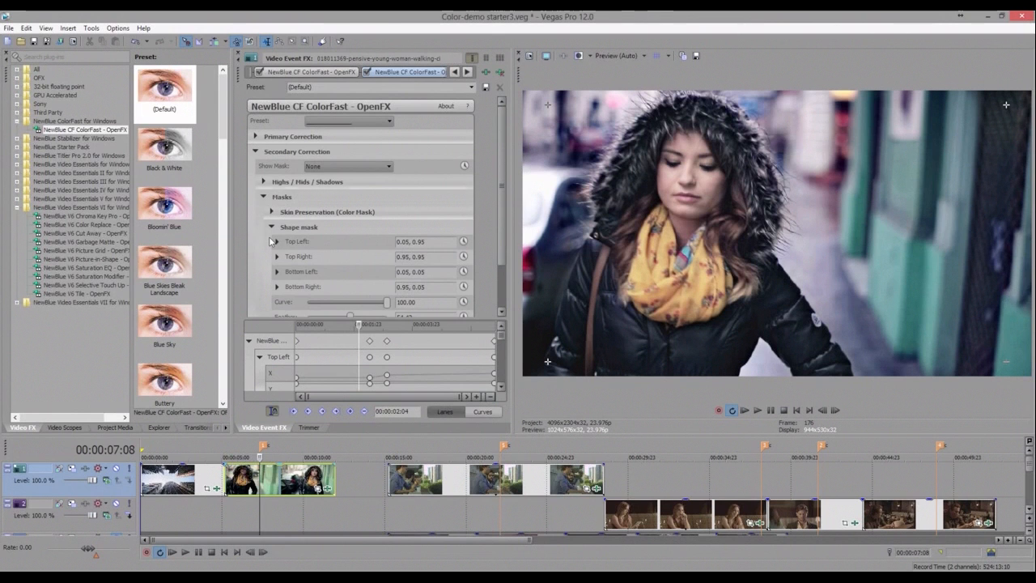
- Set the Shadows Level to -90.48 and enable the shape mask
click(264, 182)
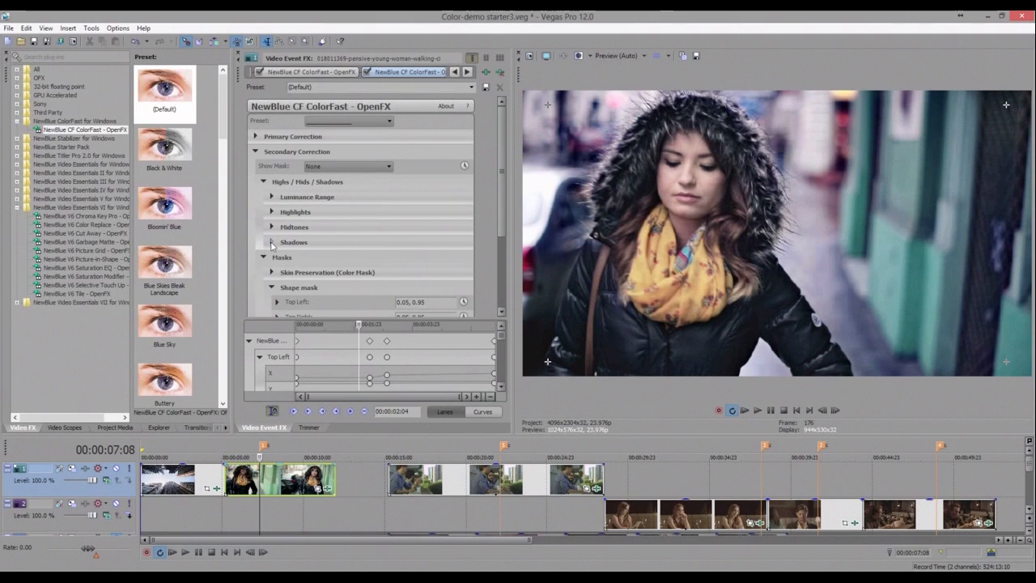
click(271, 242)
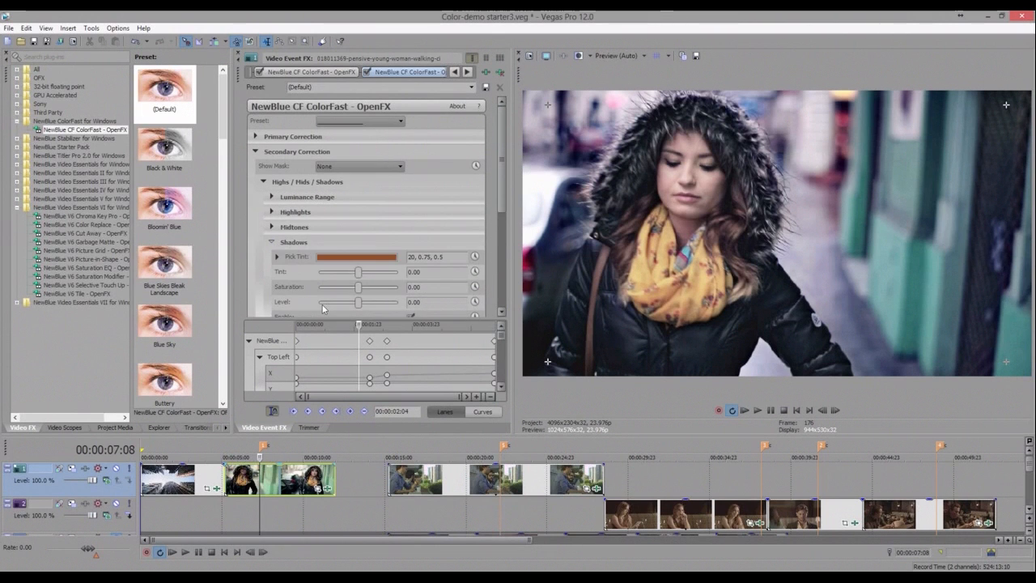
click(323, 303)
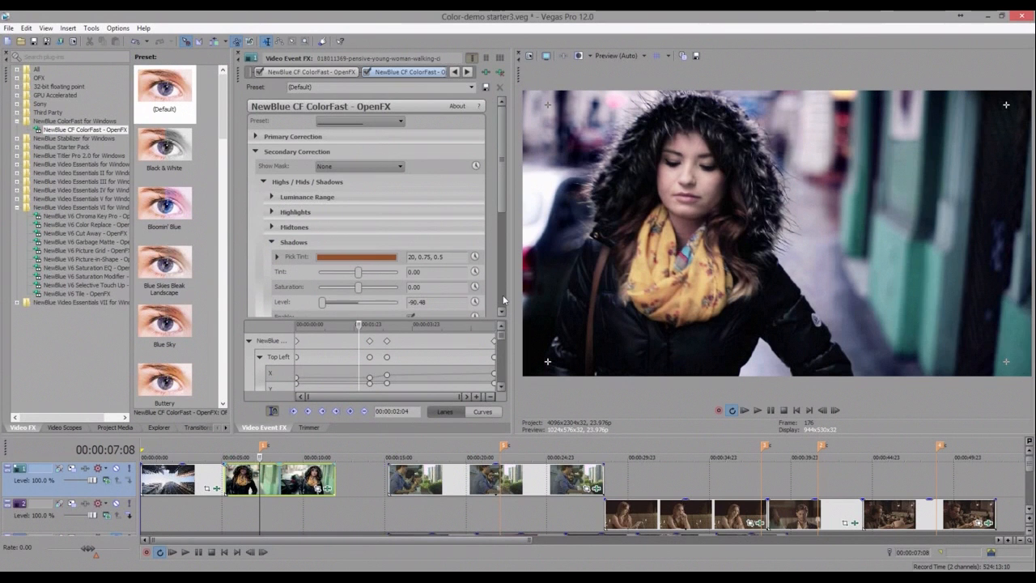
scroll(504, 300, down, 5)
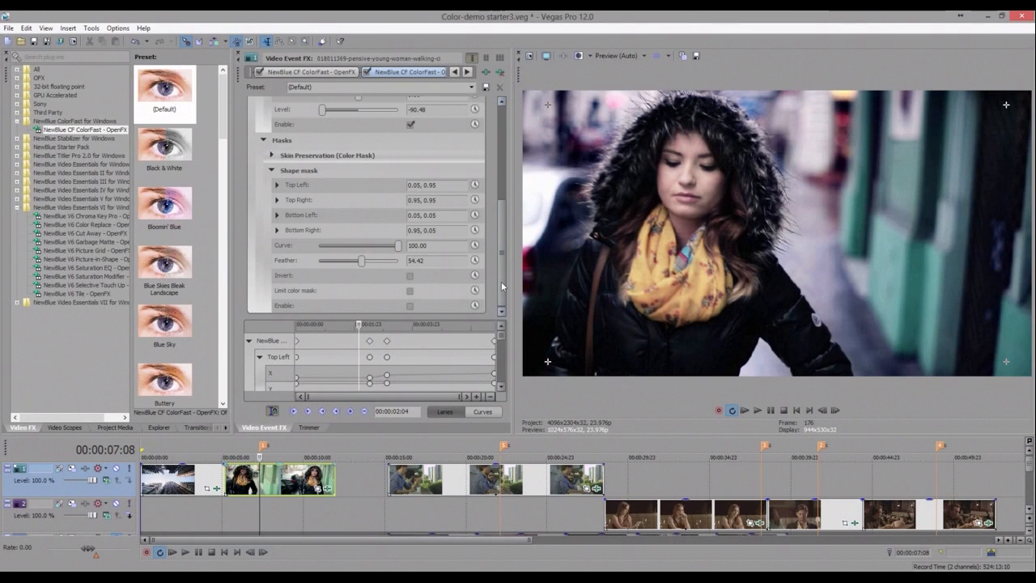
click(411, 306)
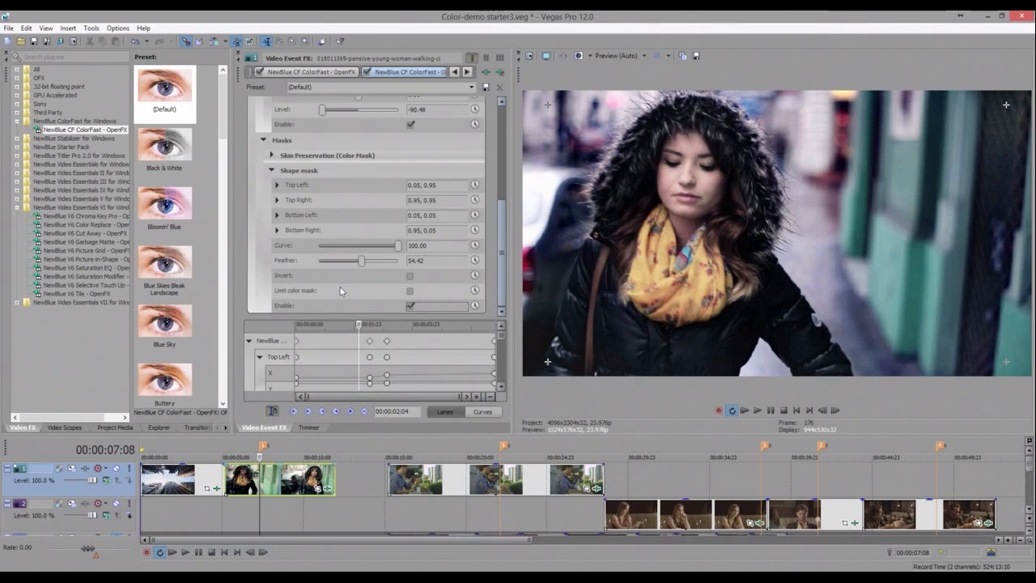
- Set the Midtones Level to -67.35
scroll(341, 292, up, 8)
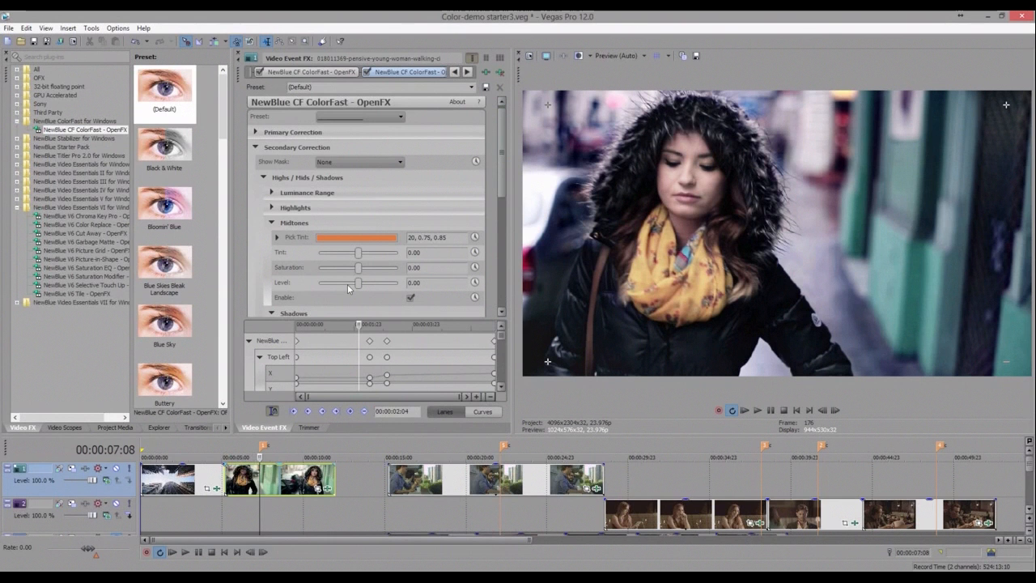
drag(356, 282, 331, 283)
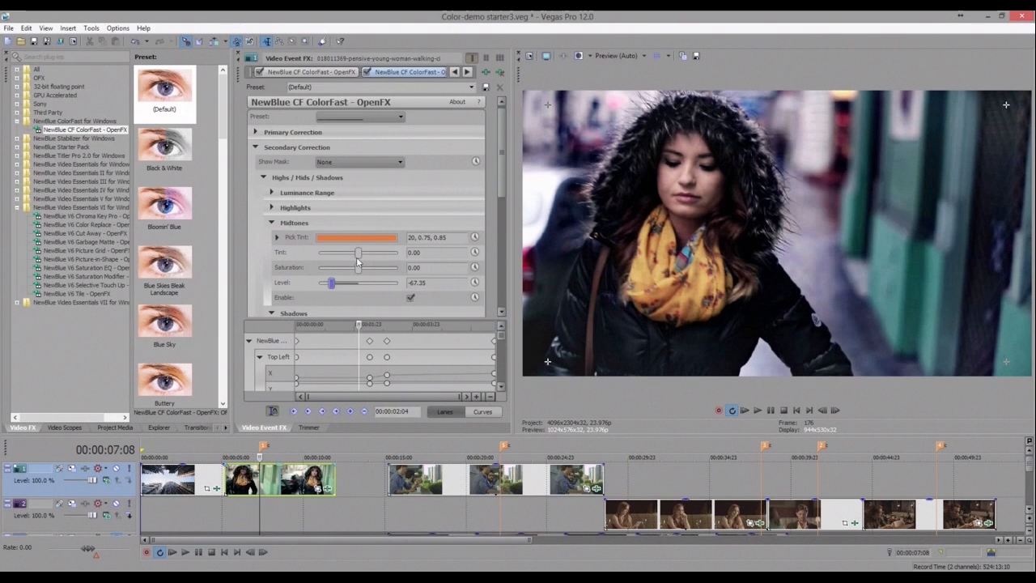
- Turn on Invert for the shape mask and set its Feather to 37.41
scroll(358, 263, down, 8)
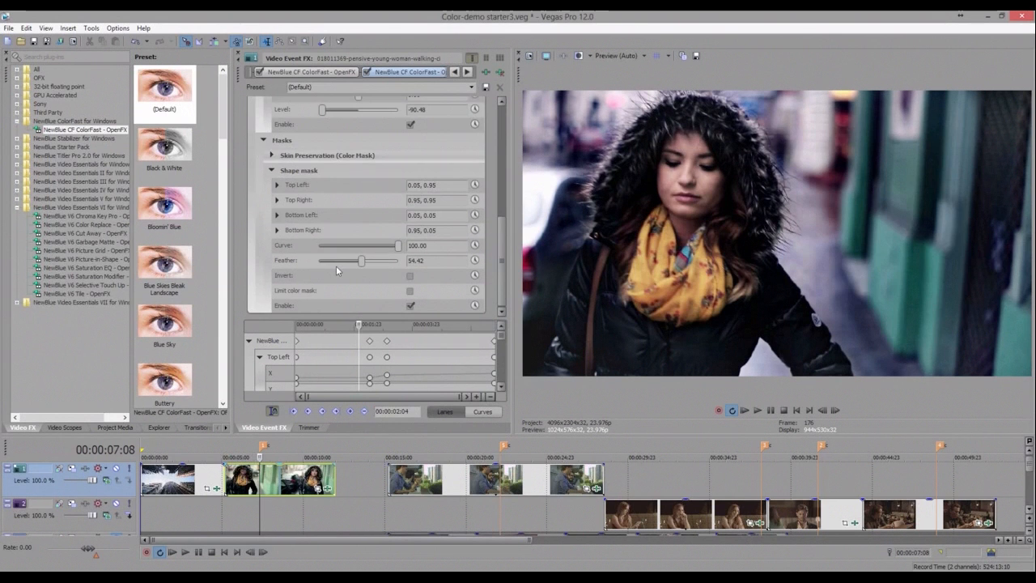
click(336, 265)
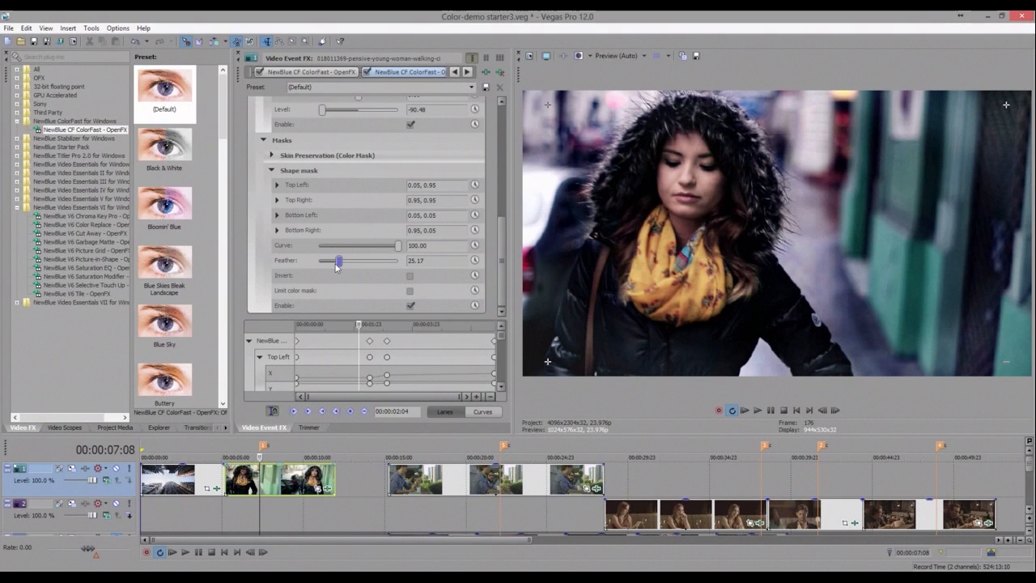
drag(336, 267, 341, 265)
click(410, 276)
key(space)
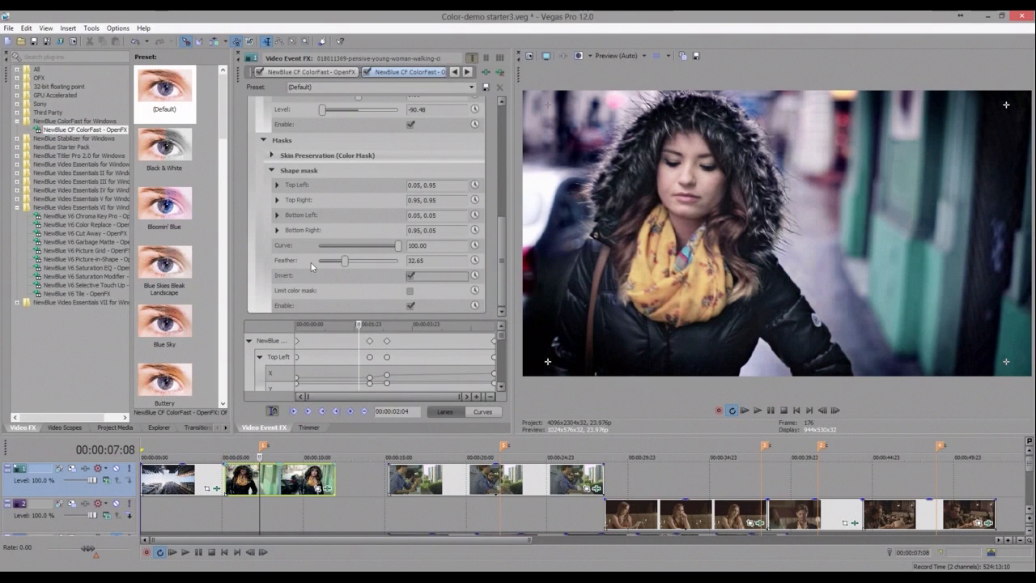
double_click(346, 262)
click(348, 261)
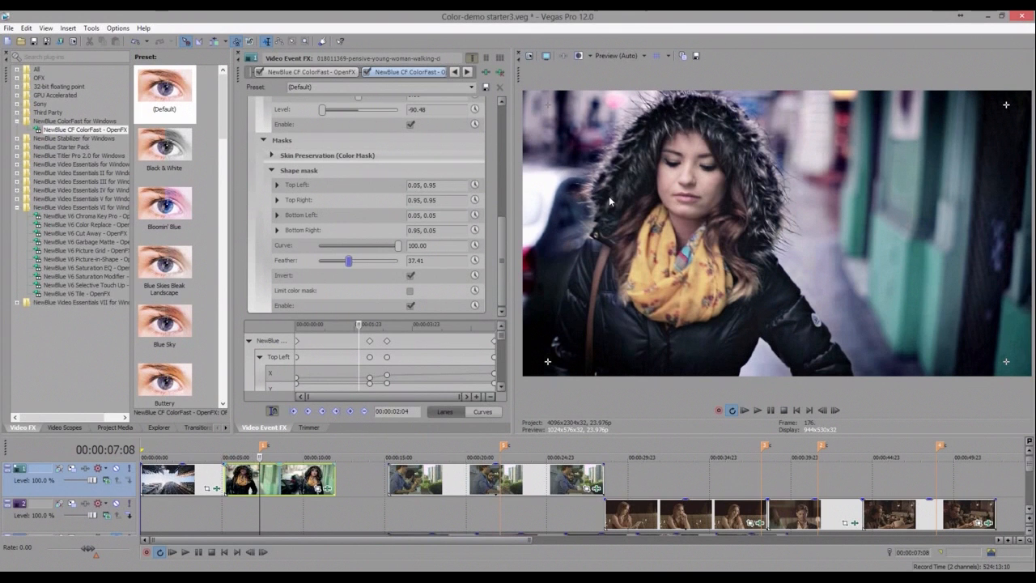
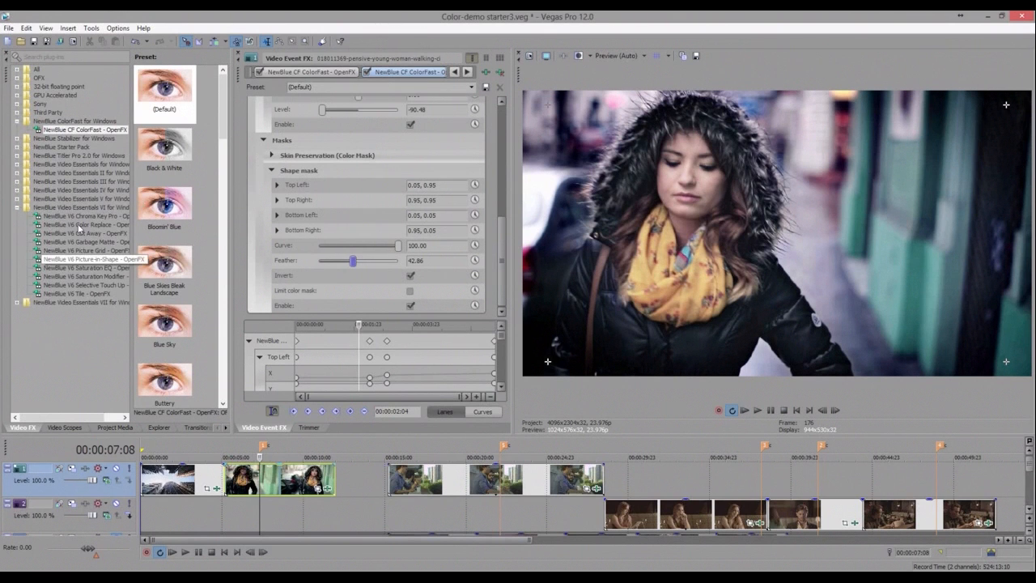
- Add the NewBlue V6 Color Replace effect to the woman-walking clip and apply its Reset to None preset
drag(80, 230, 278, 486)
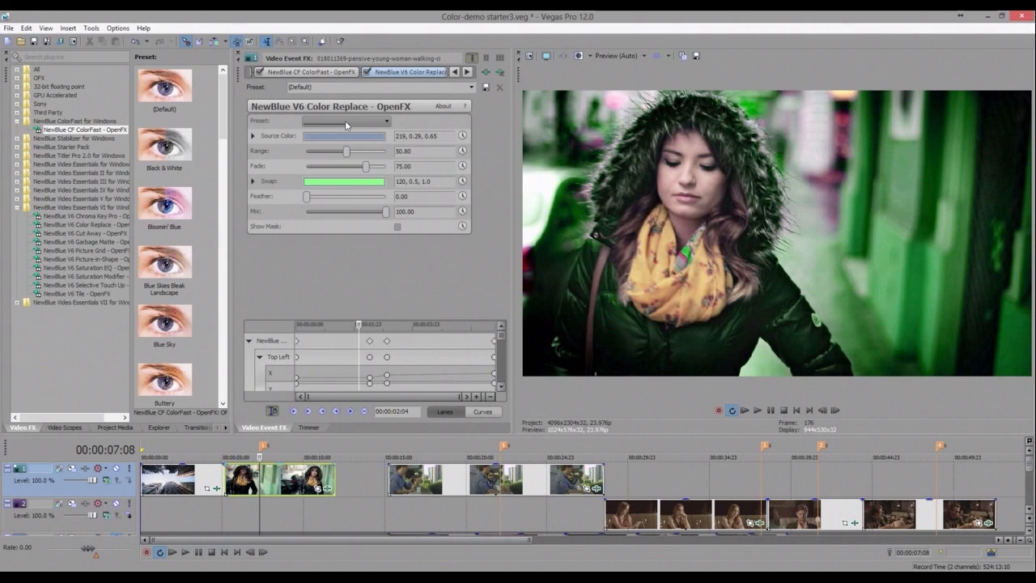
click(346, 121)
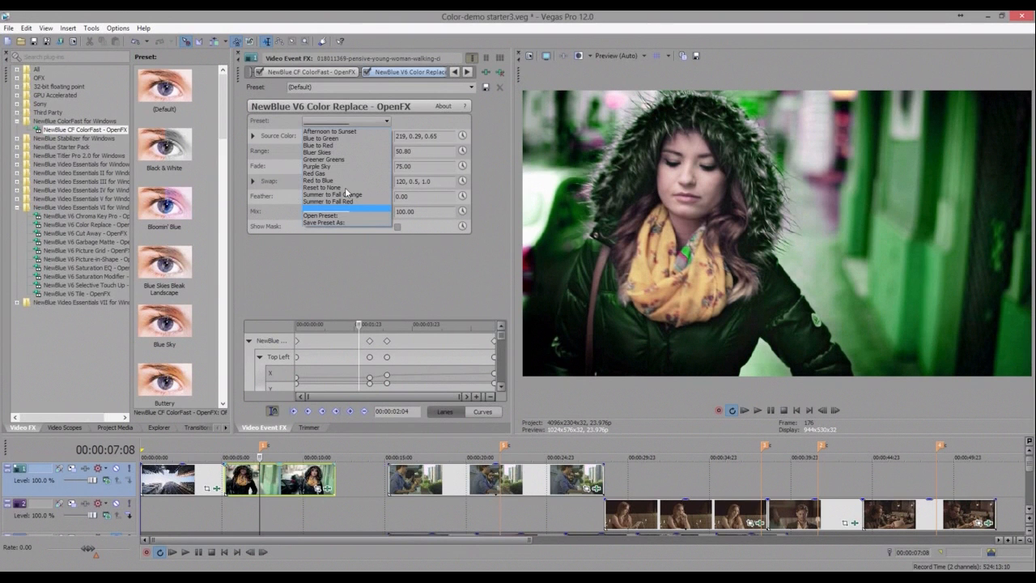
click(345, 187)
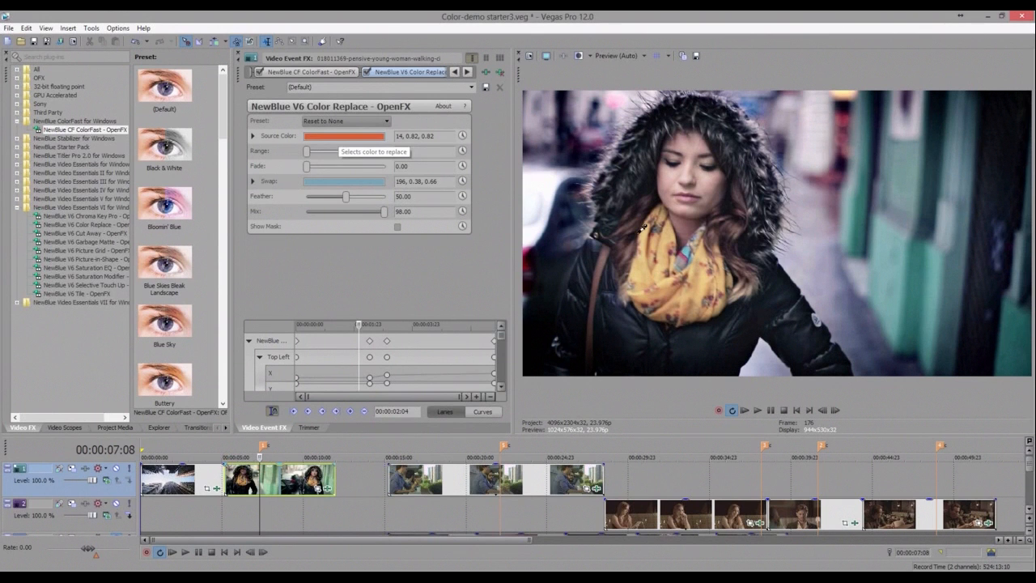
- Sample the yellow scarf in the preview as the Color Replace Source Color
click(639, 232)
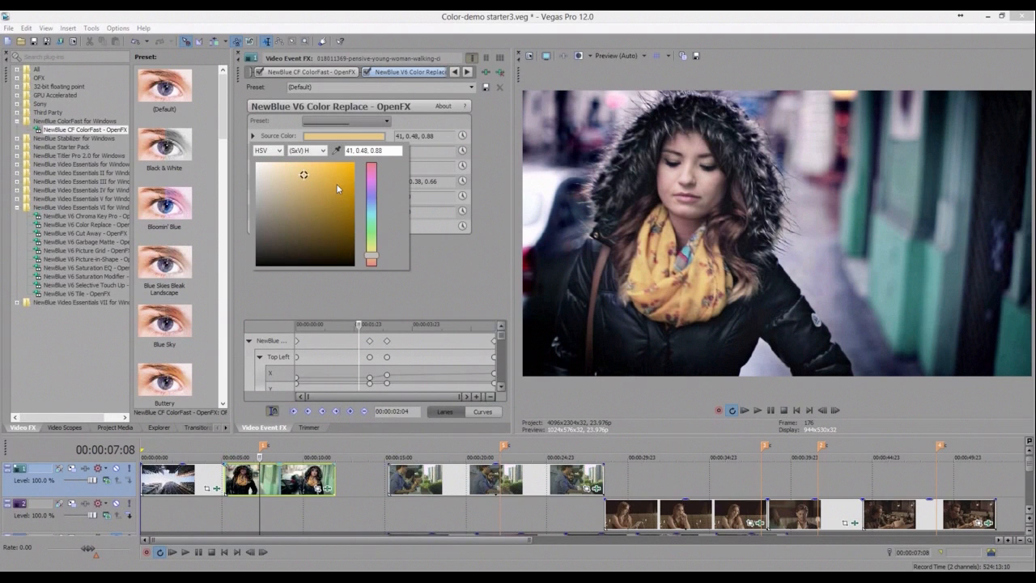
key(Escape)
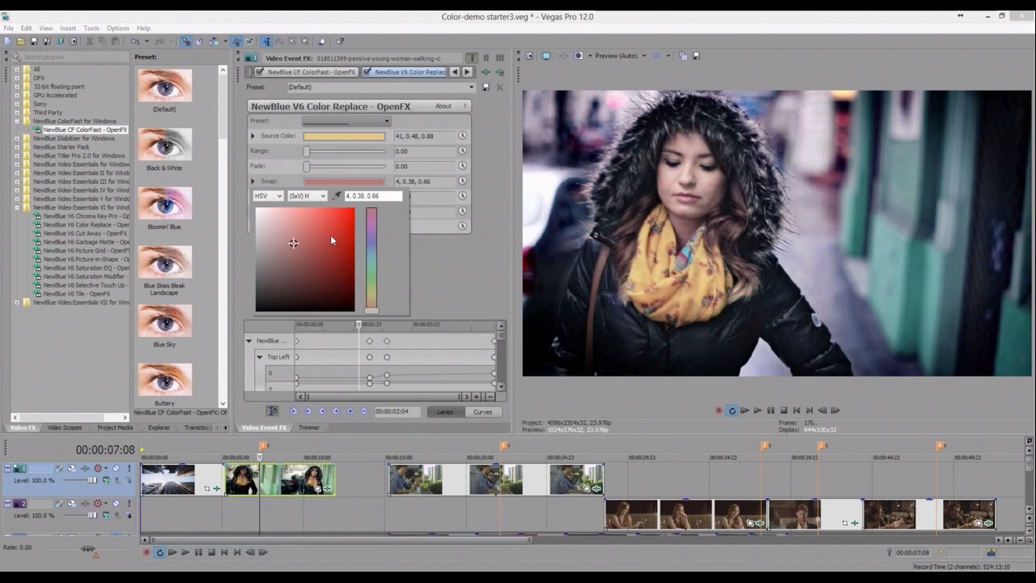
- Set the Swap color to an orange of 13, 0.76, 0.7
click(331, 238)
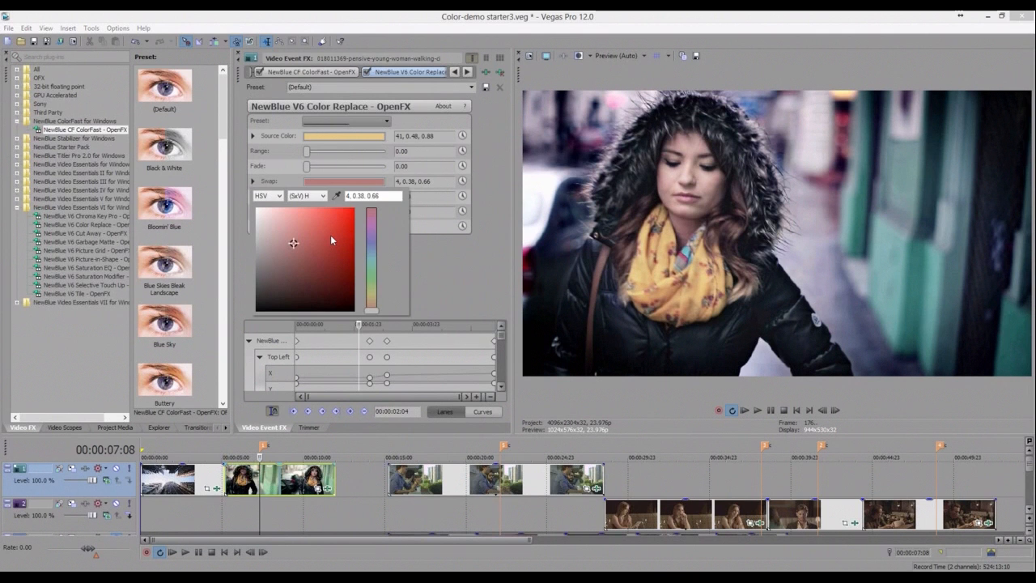
click(307, 154)
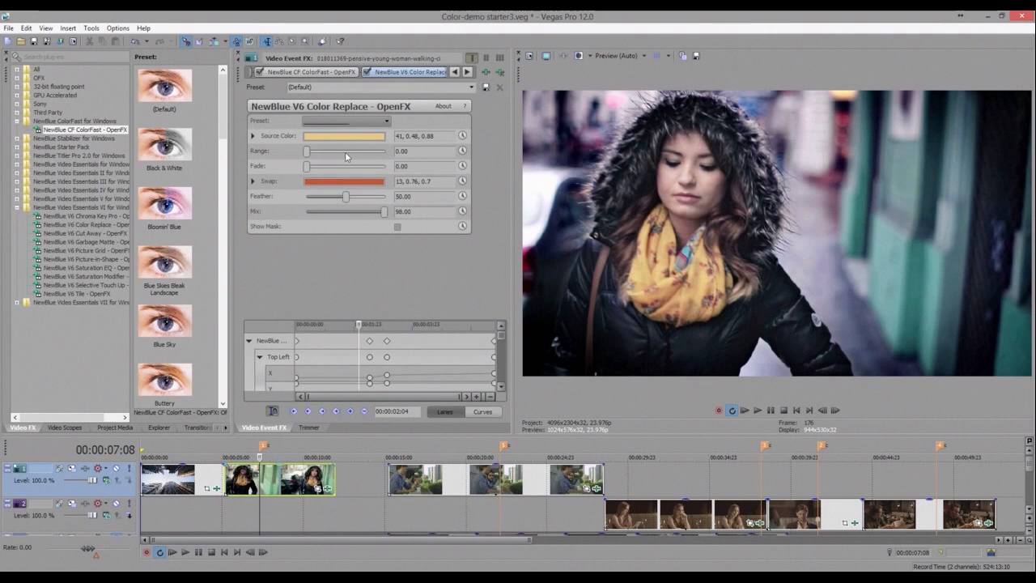
- Set the Color Replace Range to 48.30 and Fade to 53.06
click(346, 156)
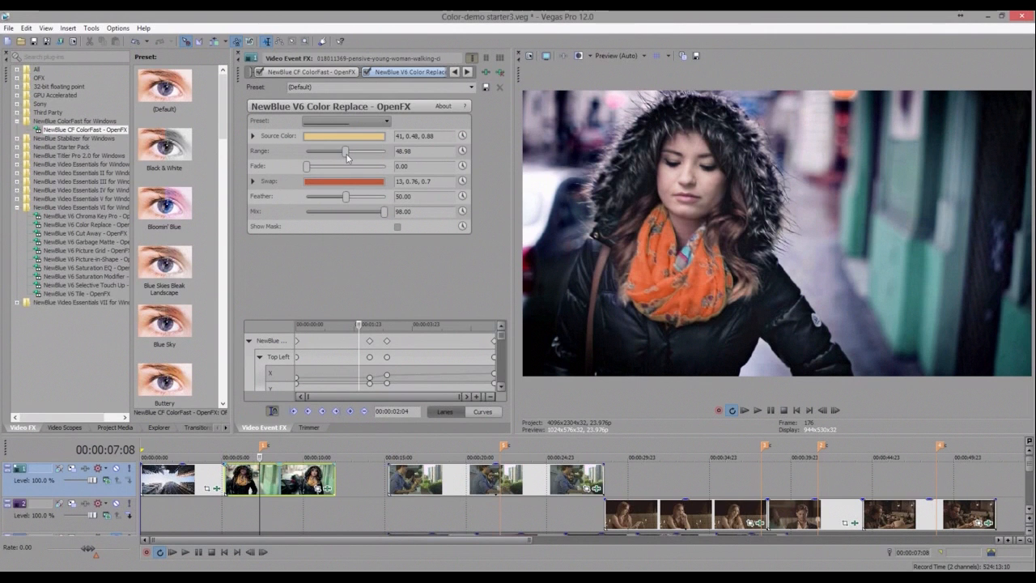
click(346, 152)
click(315, 166)
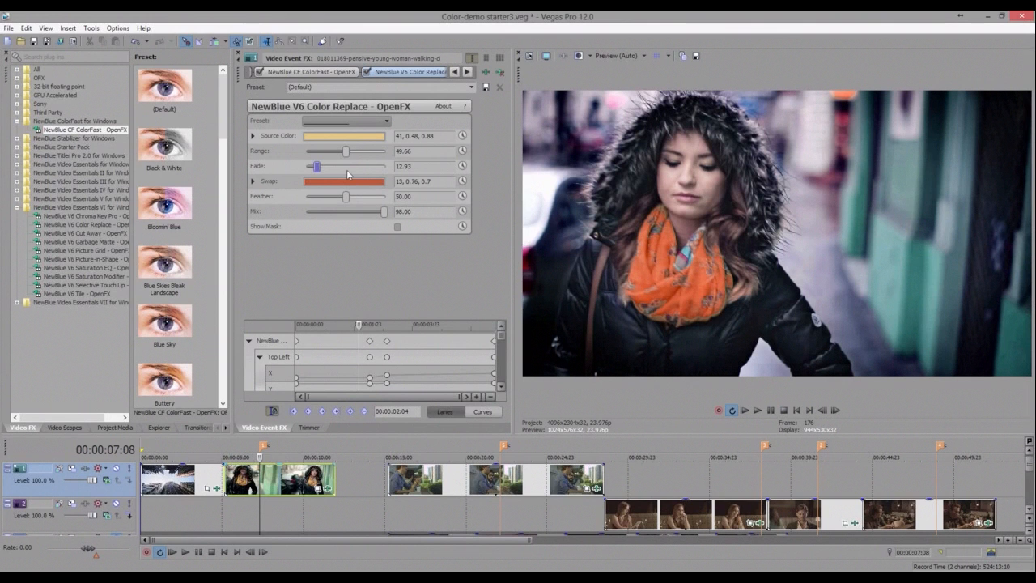
click(348, 167)
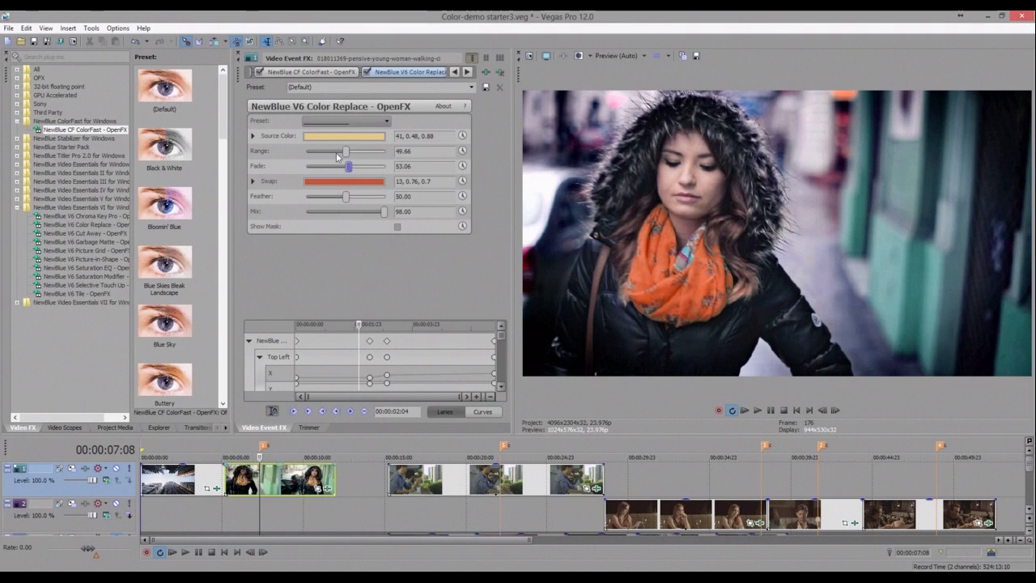
click(334, 153)
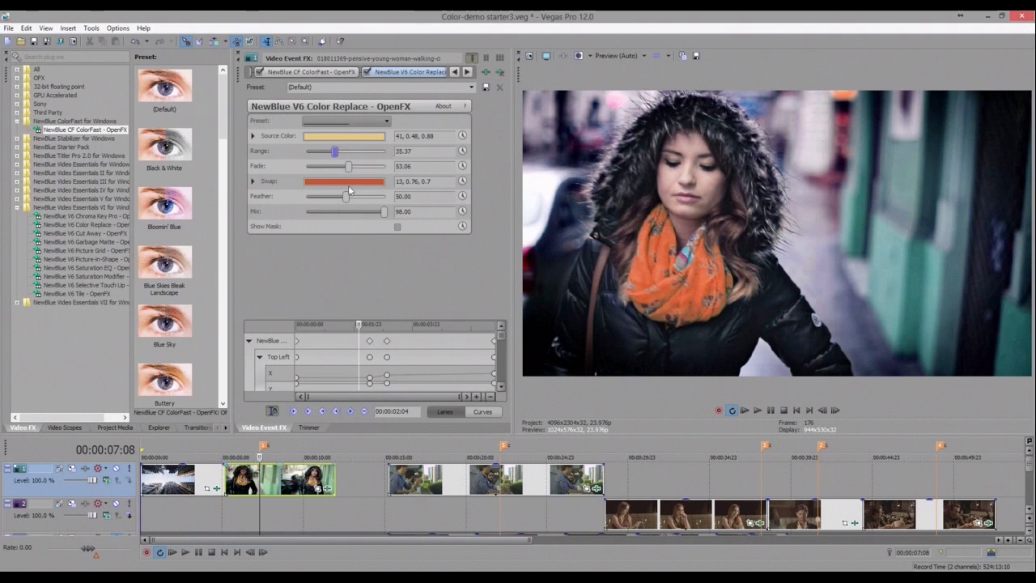
click(345, 152)
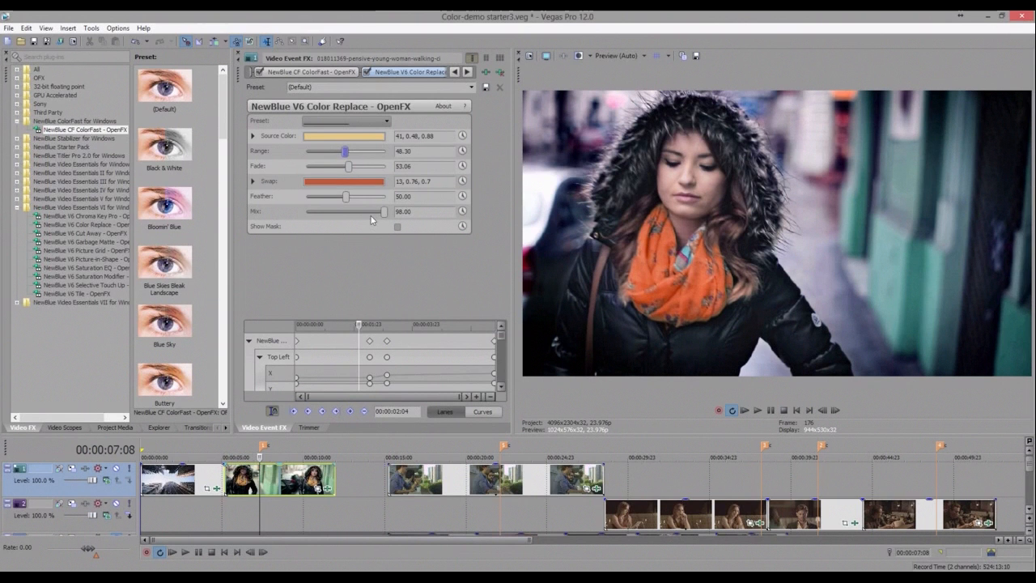
- Set the Mix to 79.59 and toggle the Color Replace effect off and on to compare
click(370, 212)
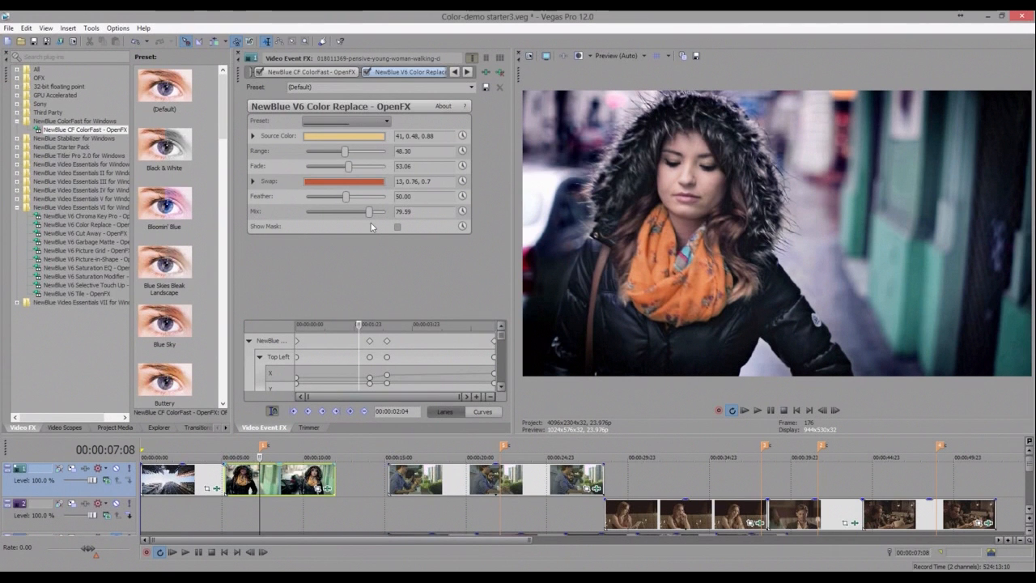
click(367, 72)
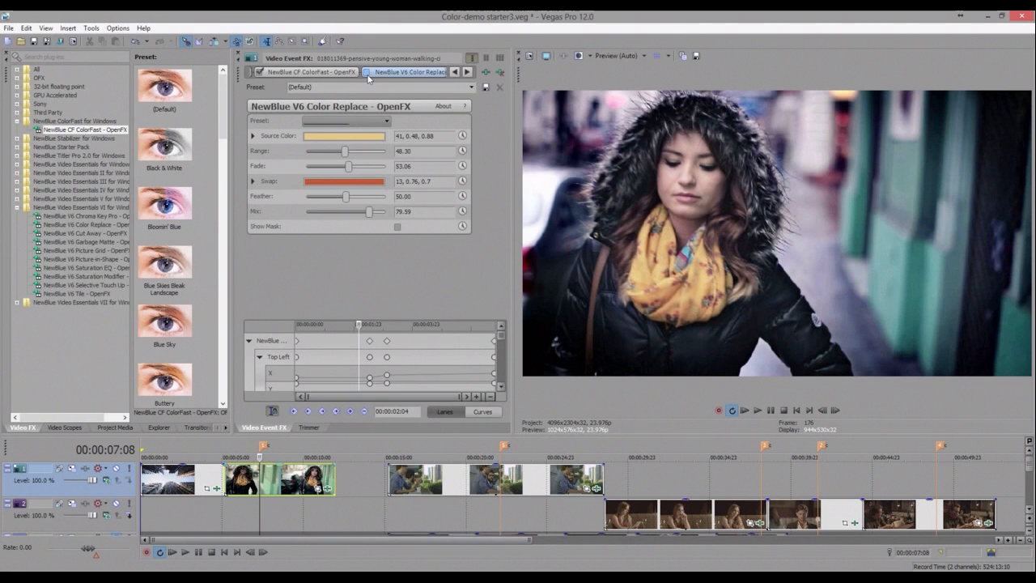
click(366, 73)
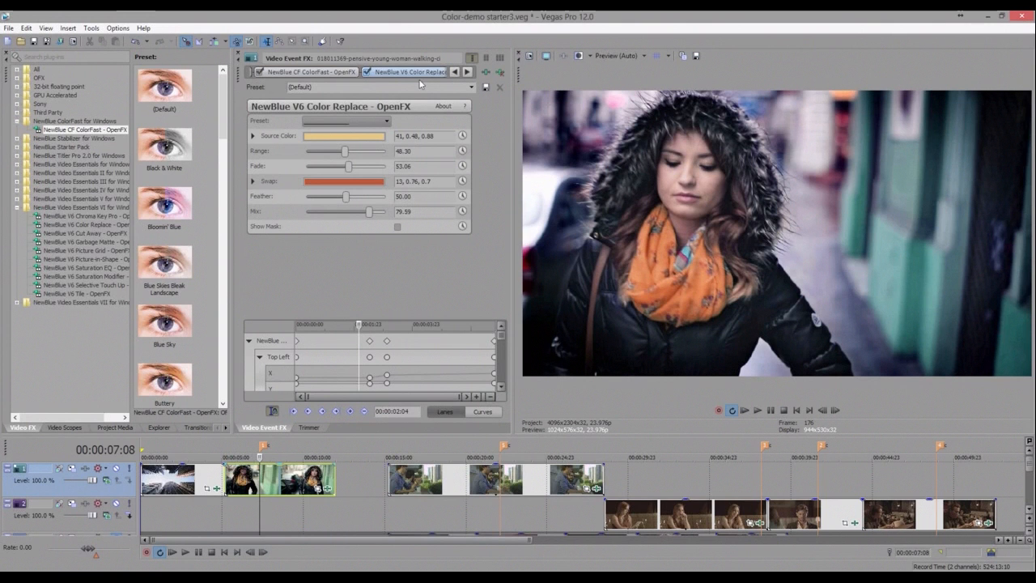
- Review the ColorFast instances and the Color Replace effect in the clip's effect chain
click(312, 72)
drag(340, 76, 322, 76)
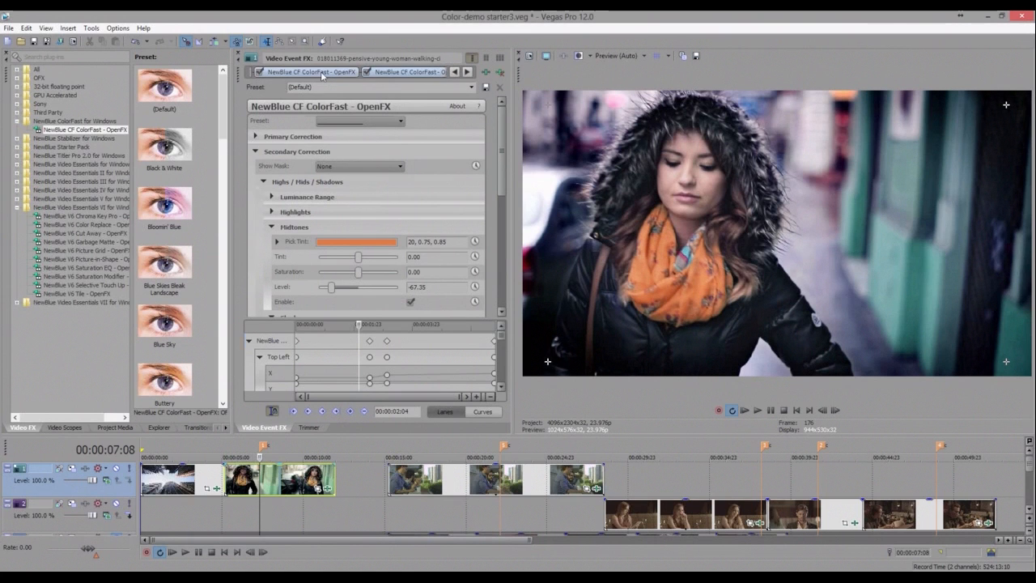
click(322, 74)
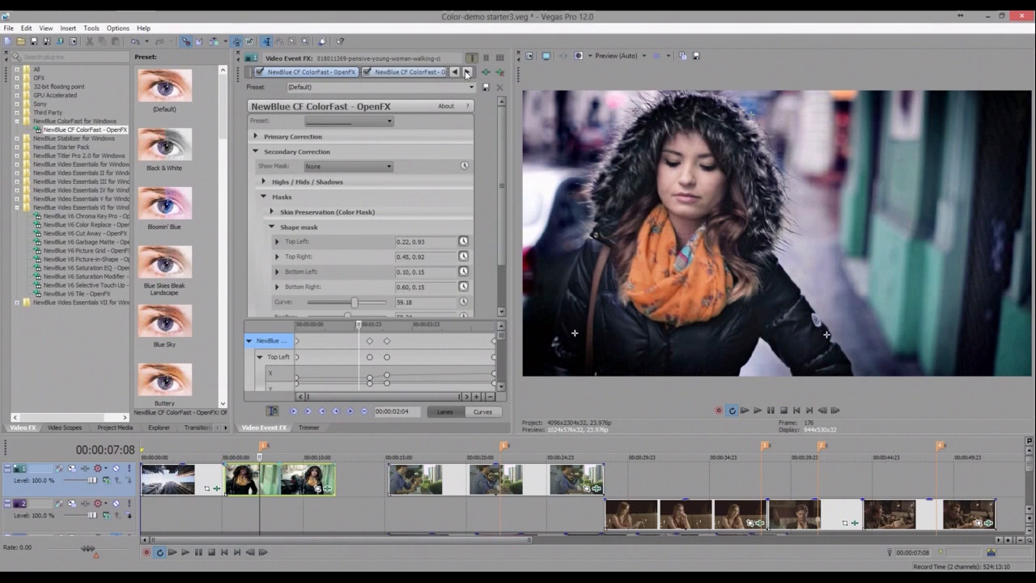
click(466, 72)
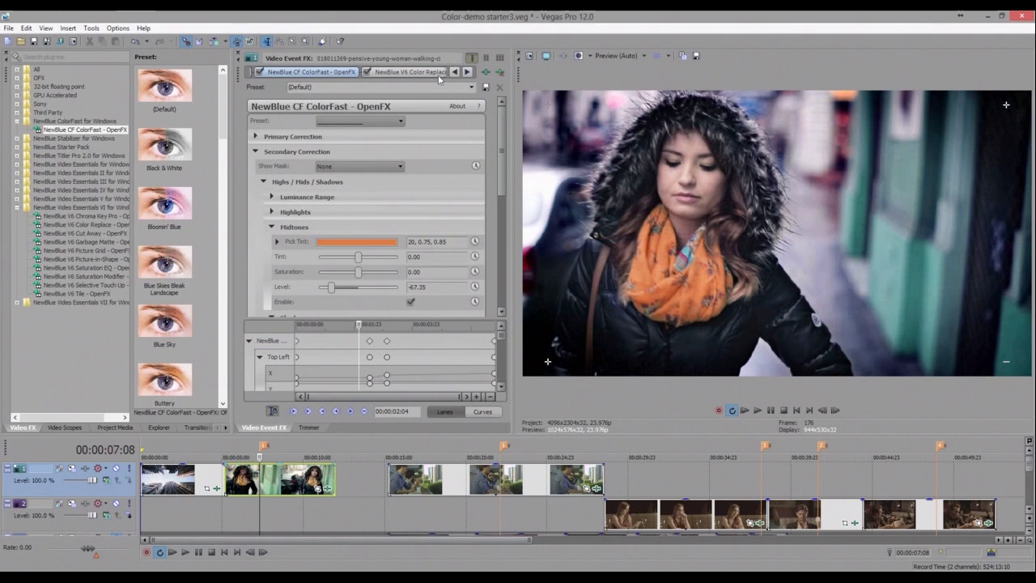
click(437, 73)
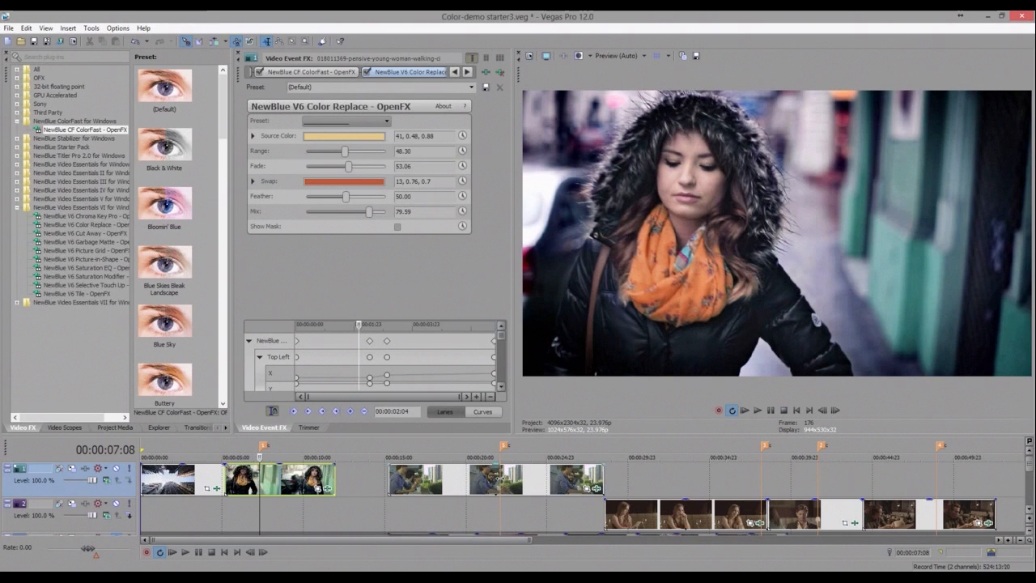
- Open the R3D Decode Properties of the balcony clip's source media and close them with OK
click(501, 481)
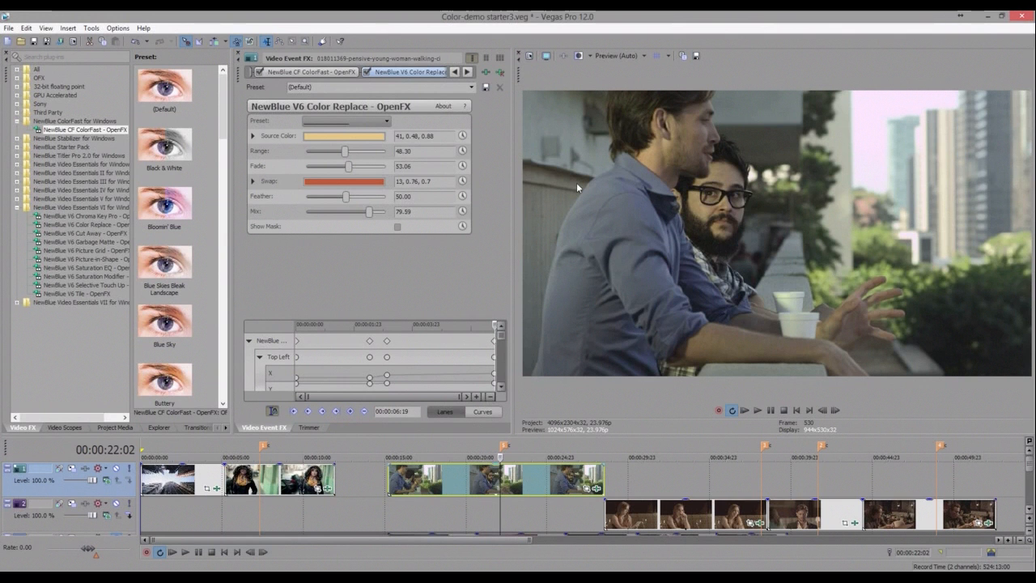
right_click(529, 481)
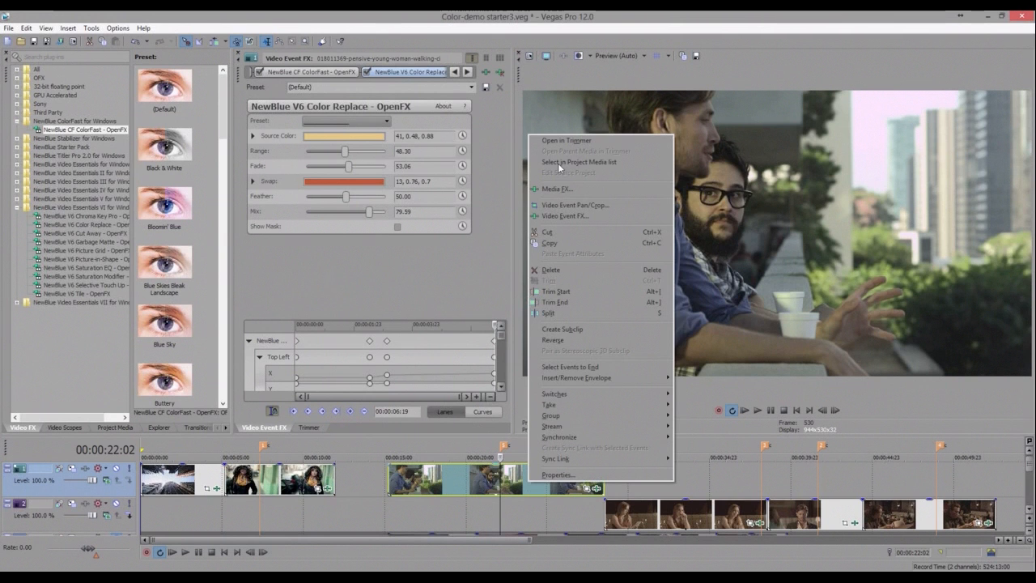
click(558, 163)
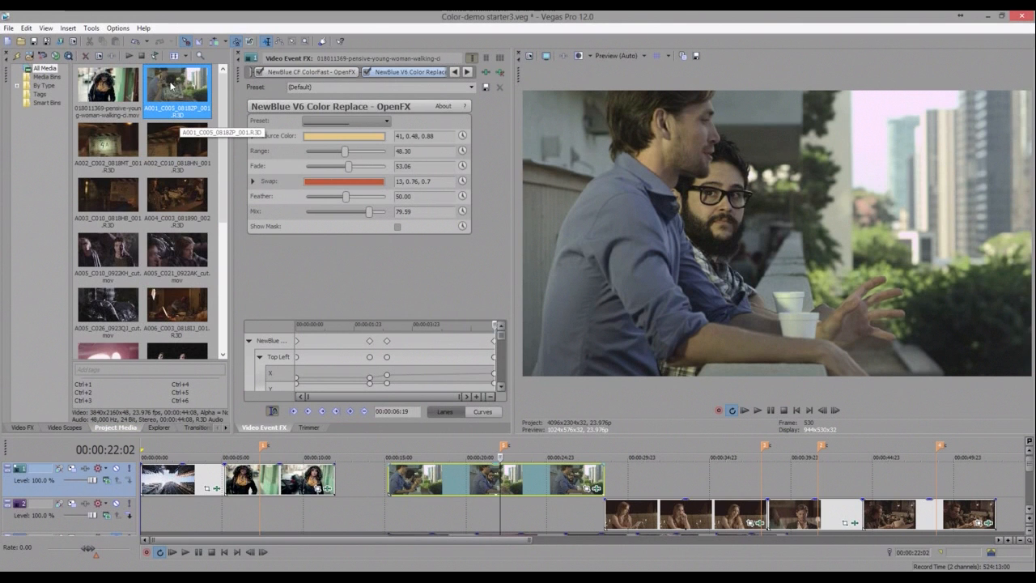
right_click(170, 85)
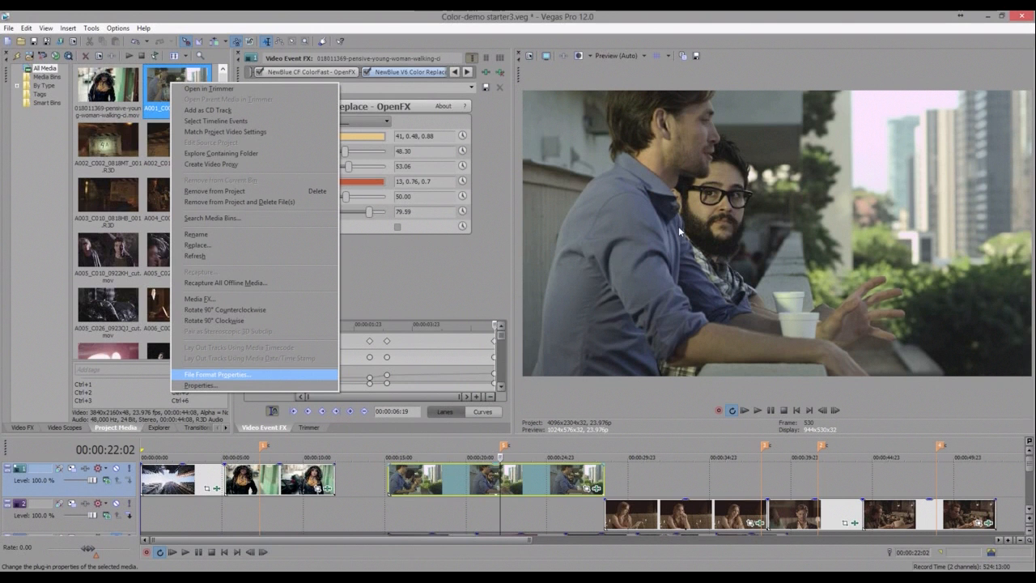
key(Return)
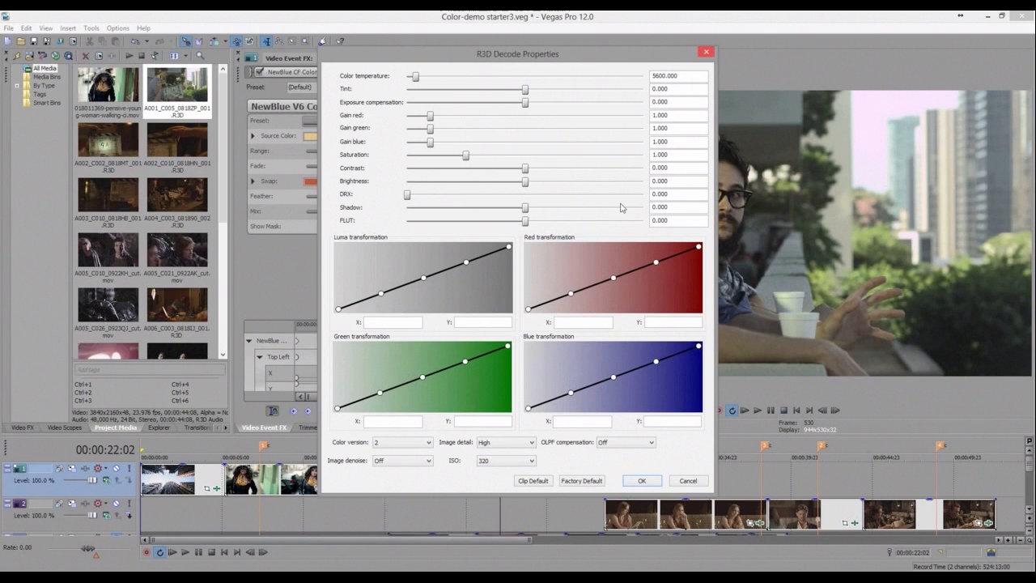
click(642, 480)
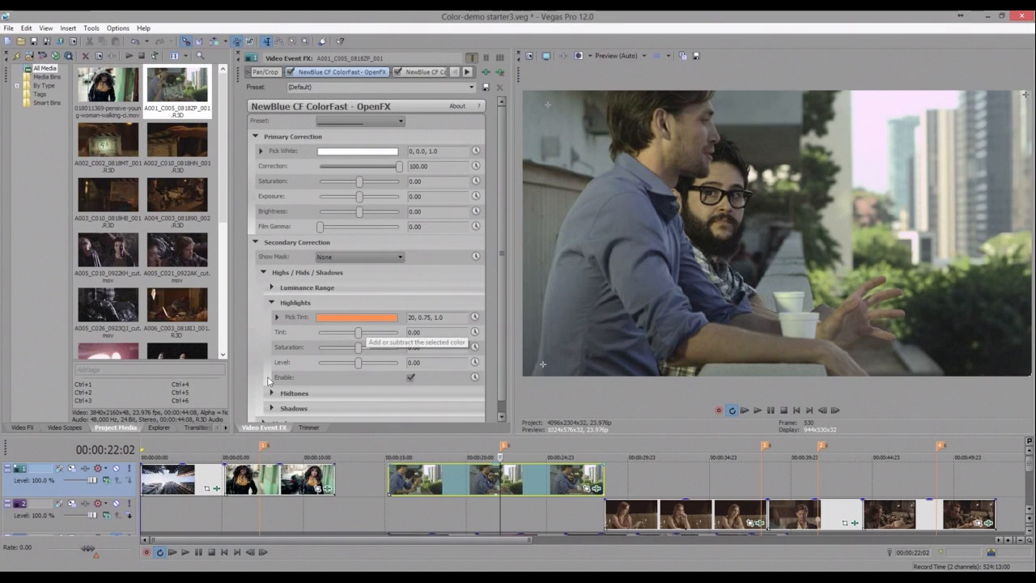
- Sample a Pick White color of 103, 0.16, 0.69 for the balcony clip's ColorFast and toggle the effect to compare
scroll(502, 293, down, 1)
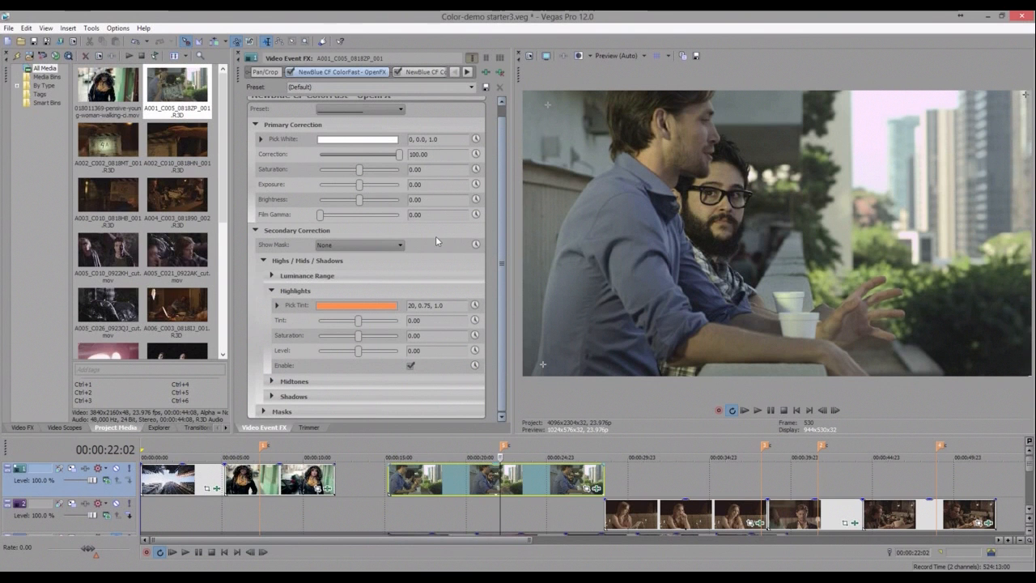
scroll(436, 236, up, 1)
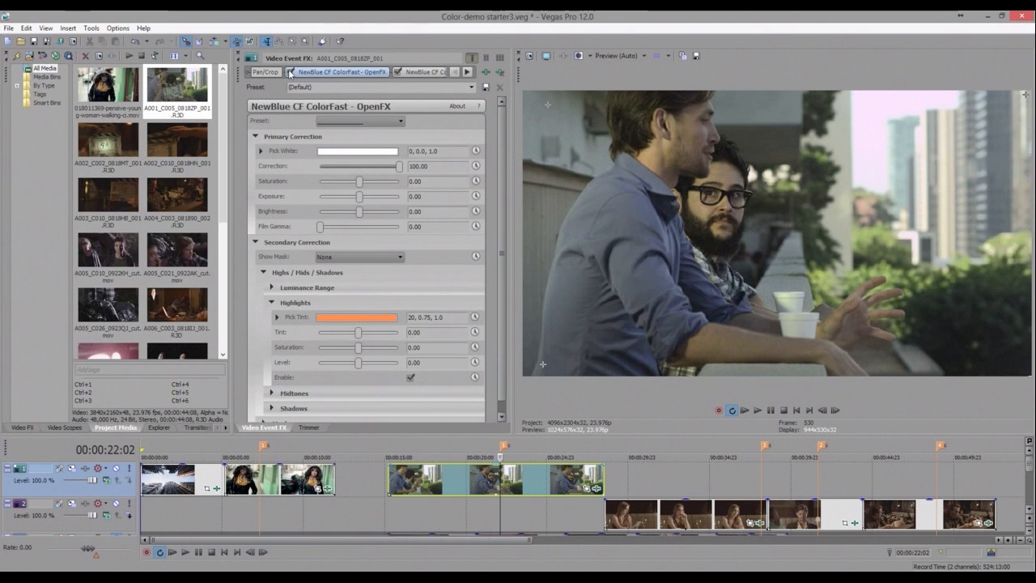
click(290, 73)
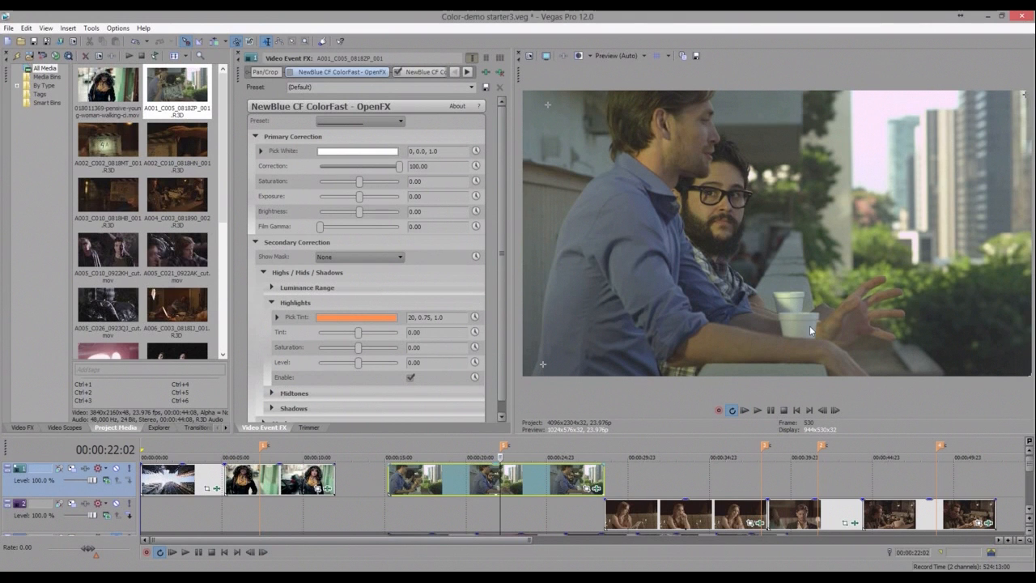
click(358, 152)
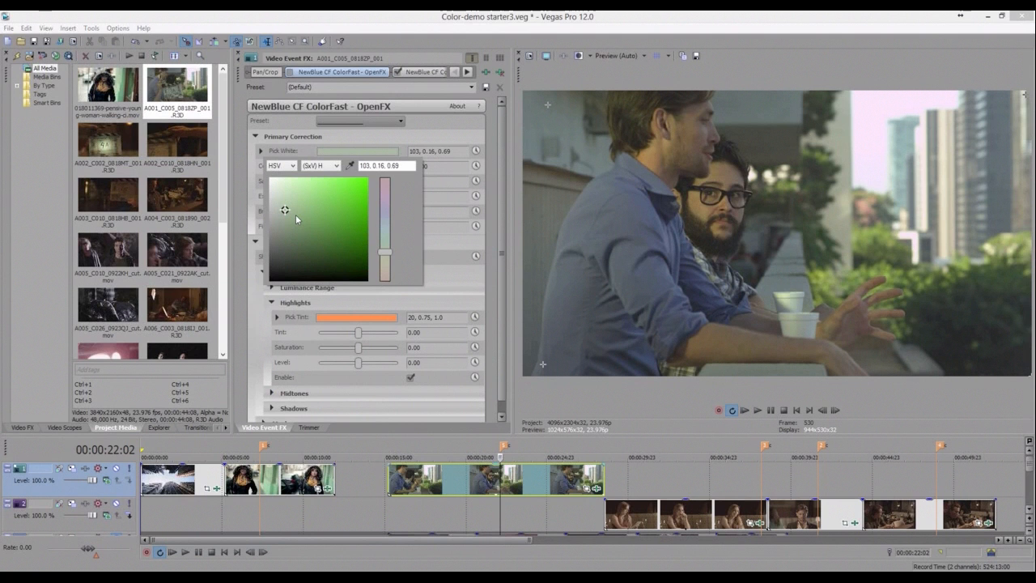
click(290, 74)
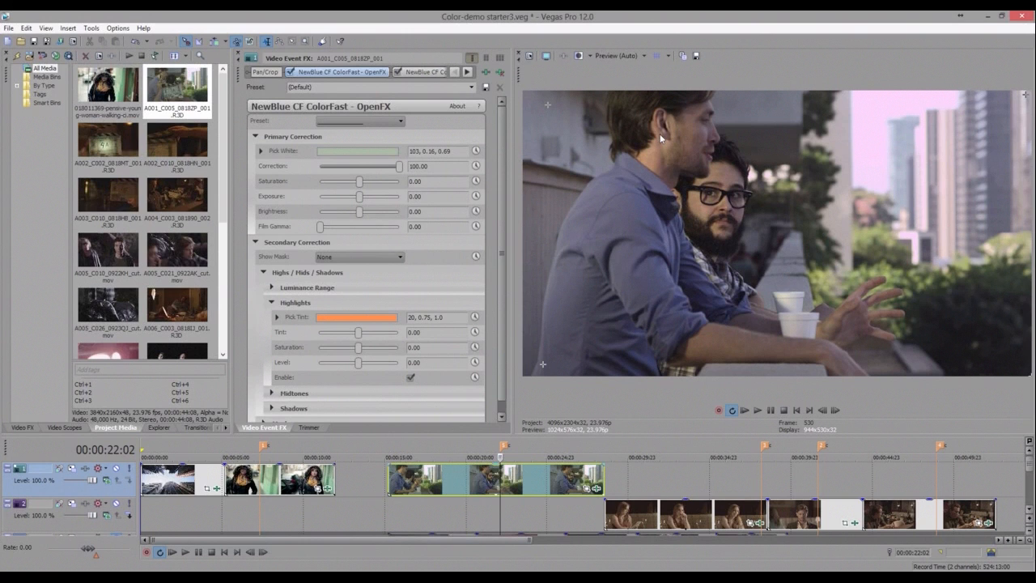
click(289, 73)
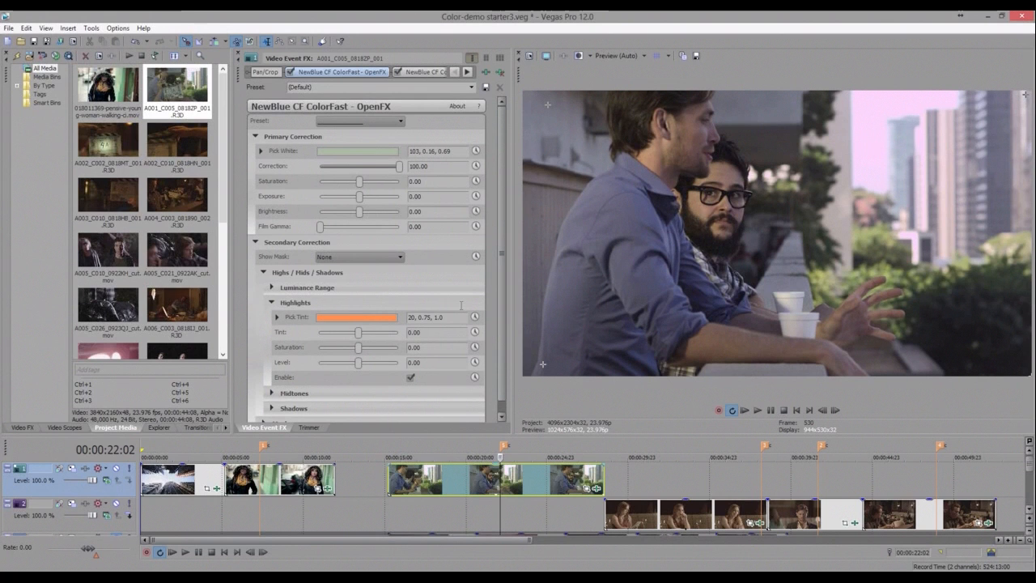
- Set the Highlights Saturation to -100 and set Show Mask to Highlights
scroll(460, 305, down, 1)
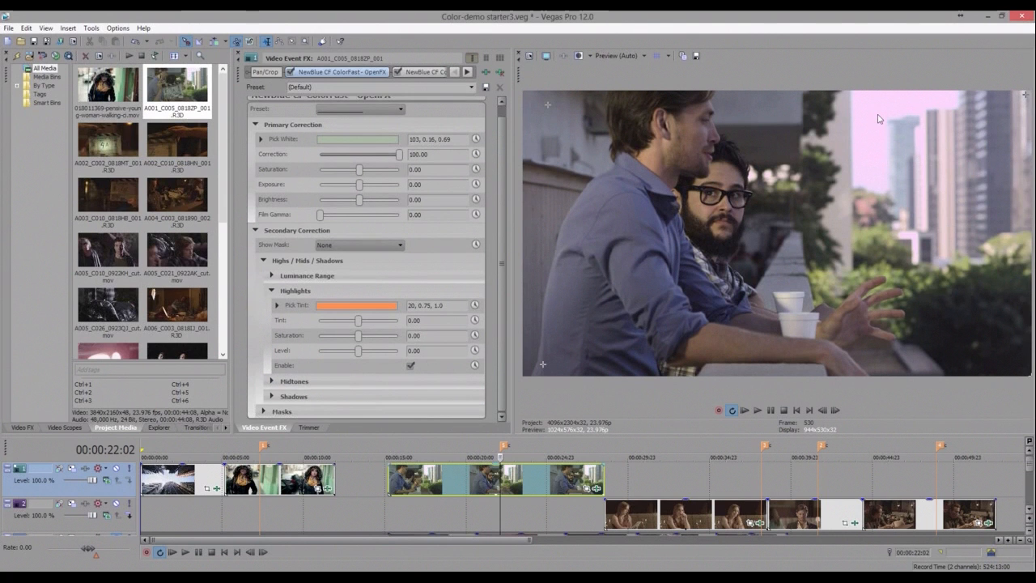
click(359, 337)
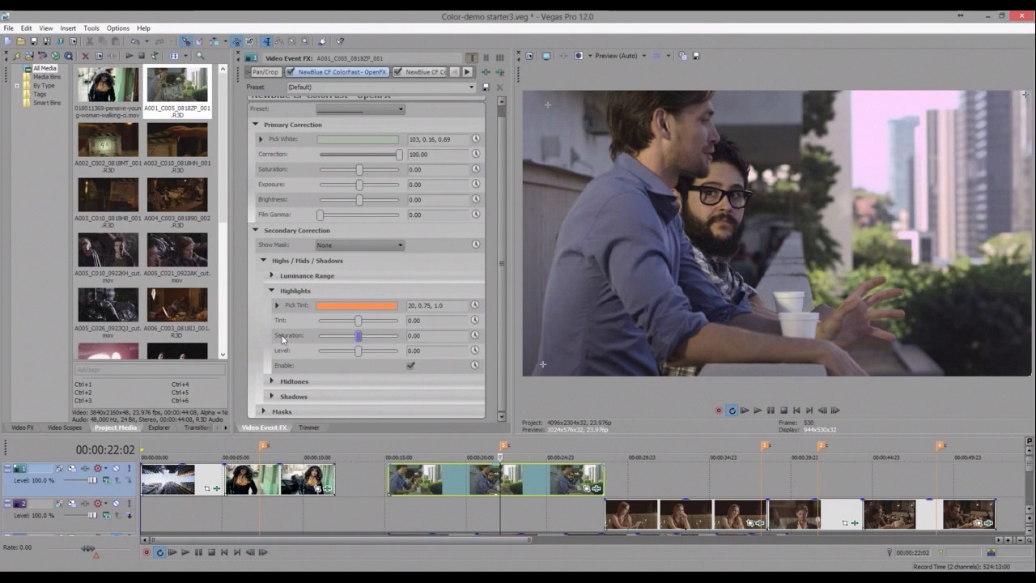
drag(359, 337, 283, 339)
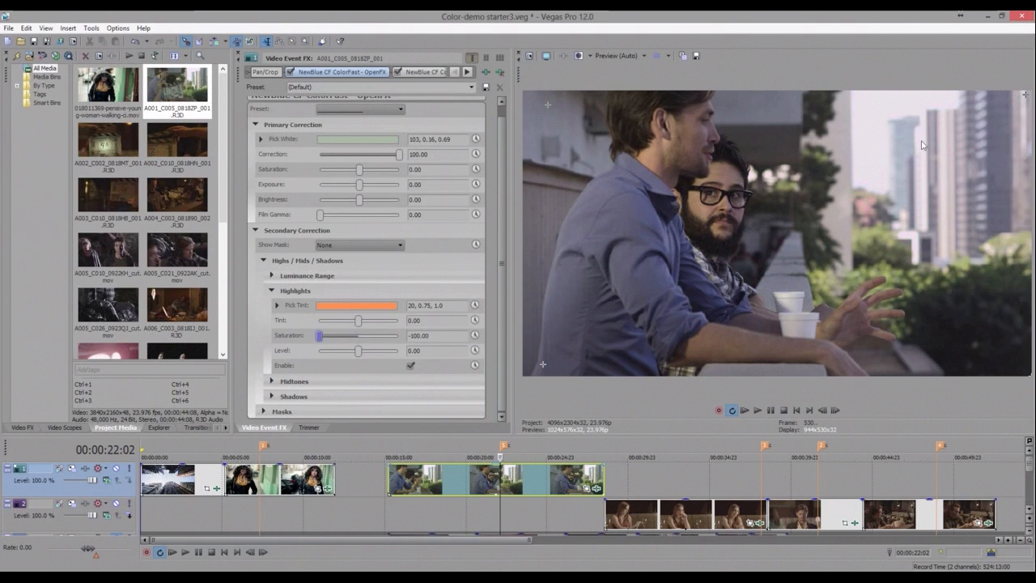
click(348, 262)
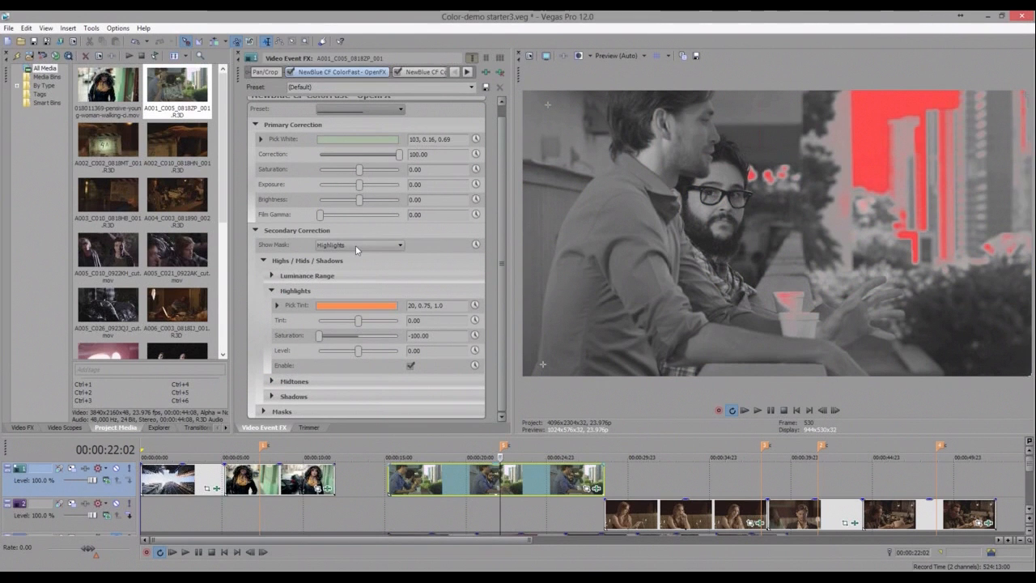
- Hide the mask display and set the Highlights Level to 17.01 for the balcony clip's ColorFast
click(356, 247)
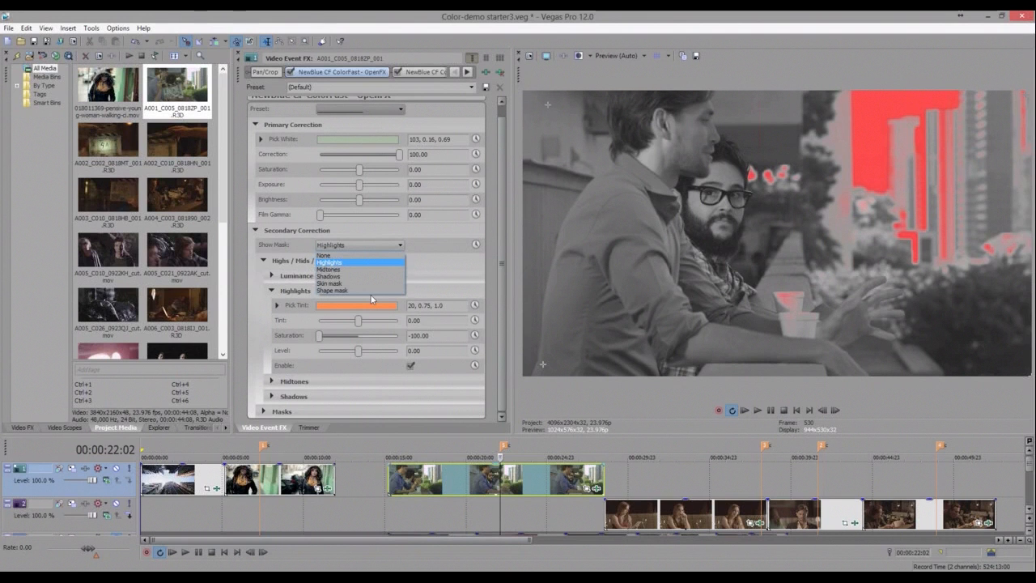
click(350, 256)
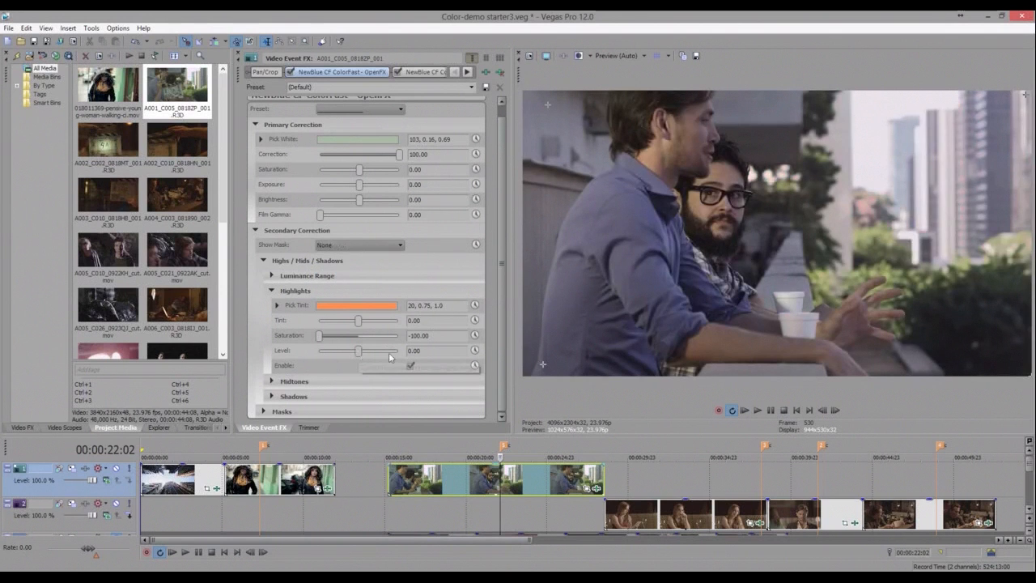
click(389, 353)
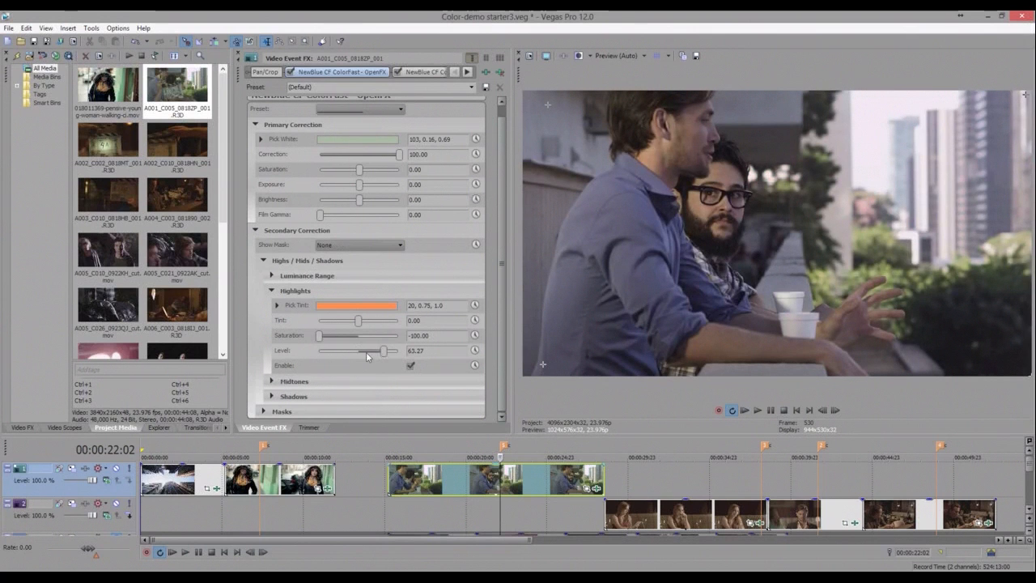
click(366, 352)
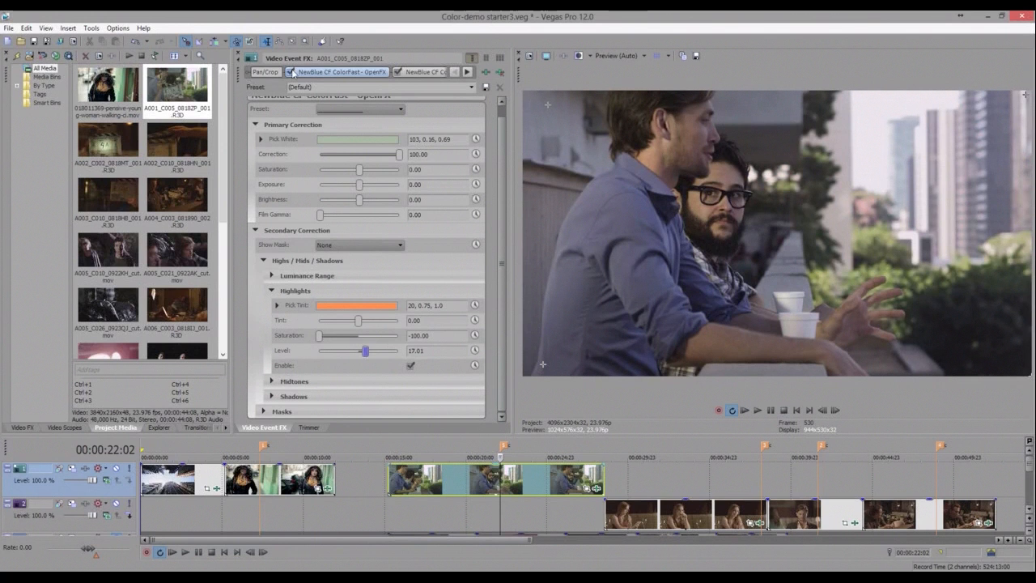
- Toggle the first ColorFast instance and scrub through the balcony clip to compare the correction
click(292, 72)
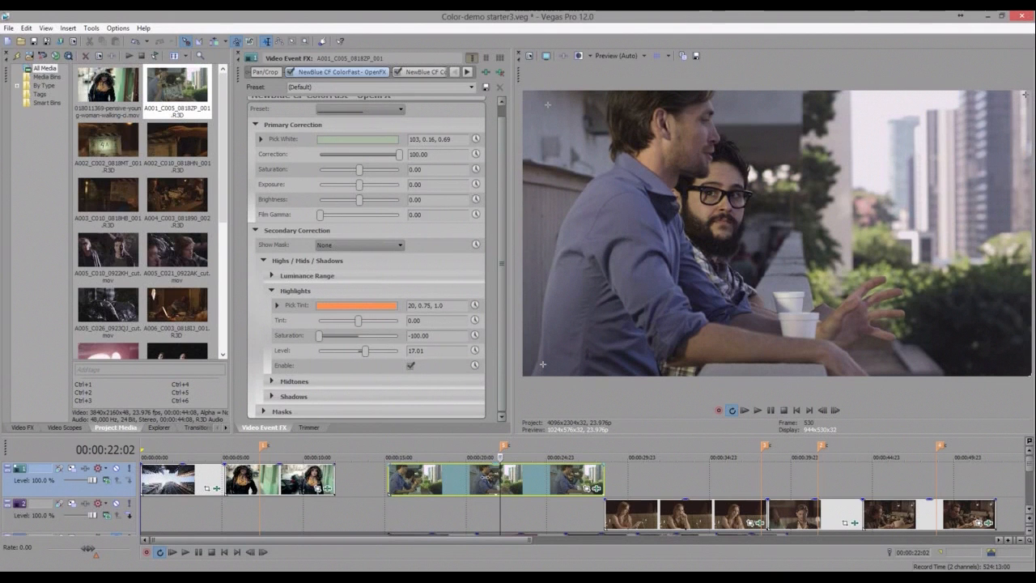
click(484, 477)
click(542, 480)
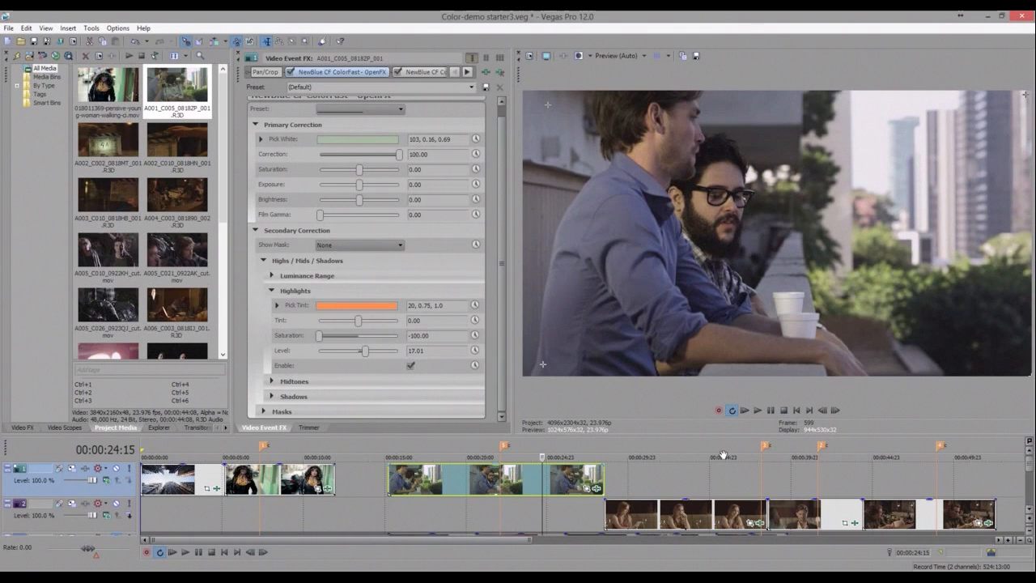
key(5)
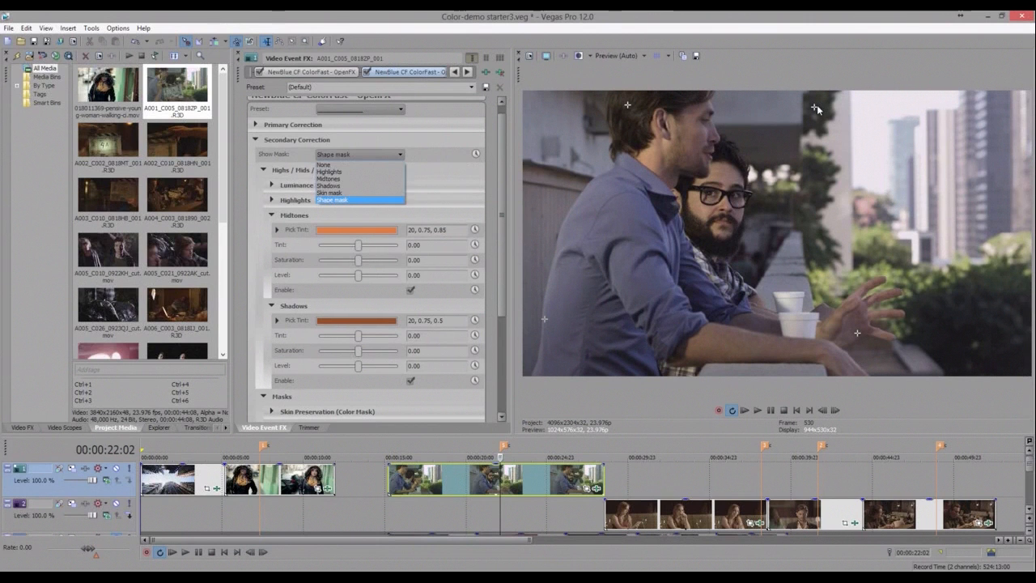
- Reshape the second ColorFast's shape mask by moving its top corner points around the two men, then hide the mask display
drag(817, 106, 735, 96)
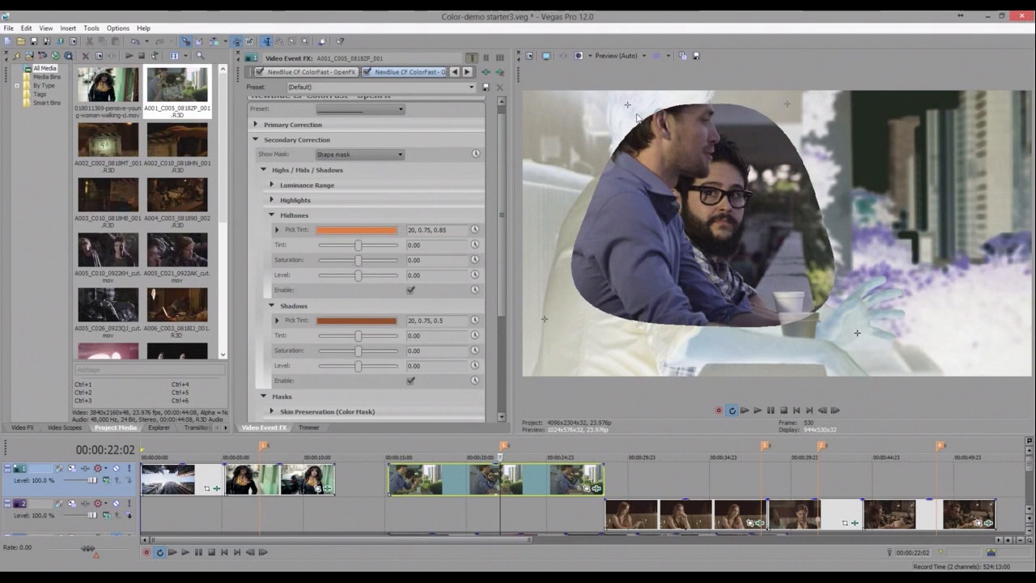
drag(628, 105, 615, 93)
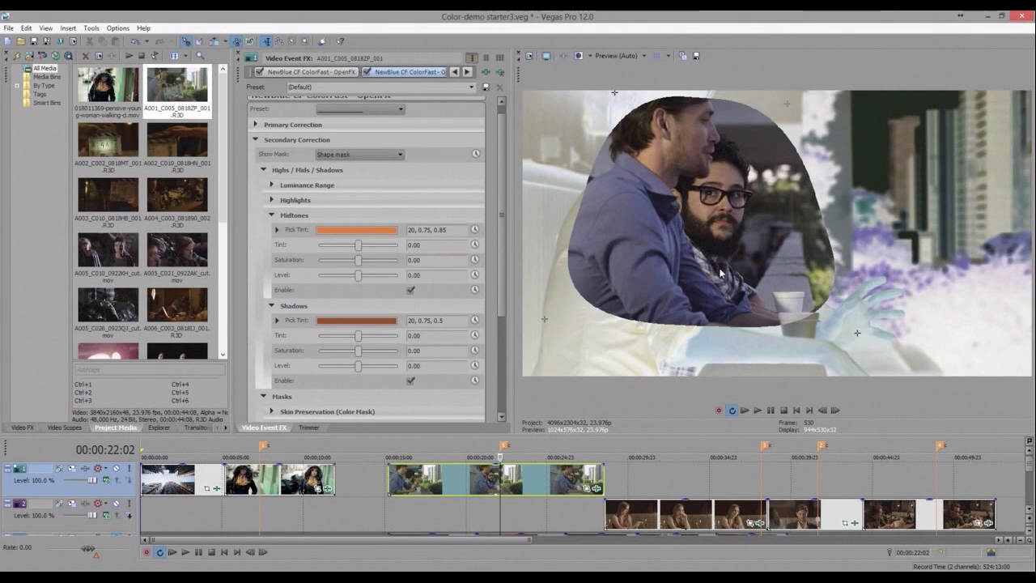
click(348, 165)
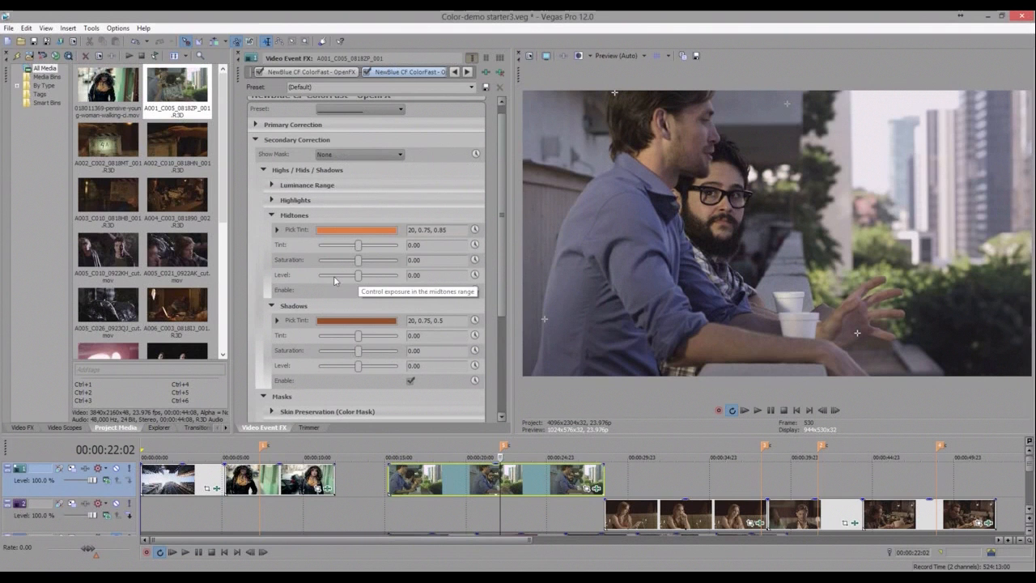
- Set the Midtones Level to -30.61 and the Shadows Level to -71.43
click(334, 276)
drag(347, 278, 347, 276)
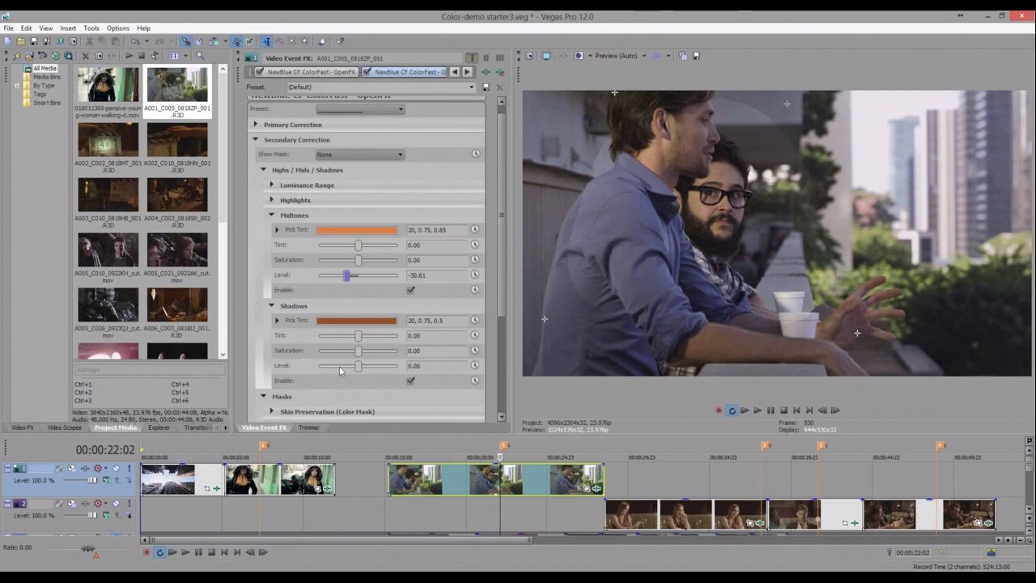
drag(339, 367, 330, 368)
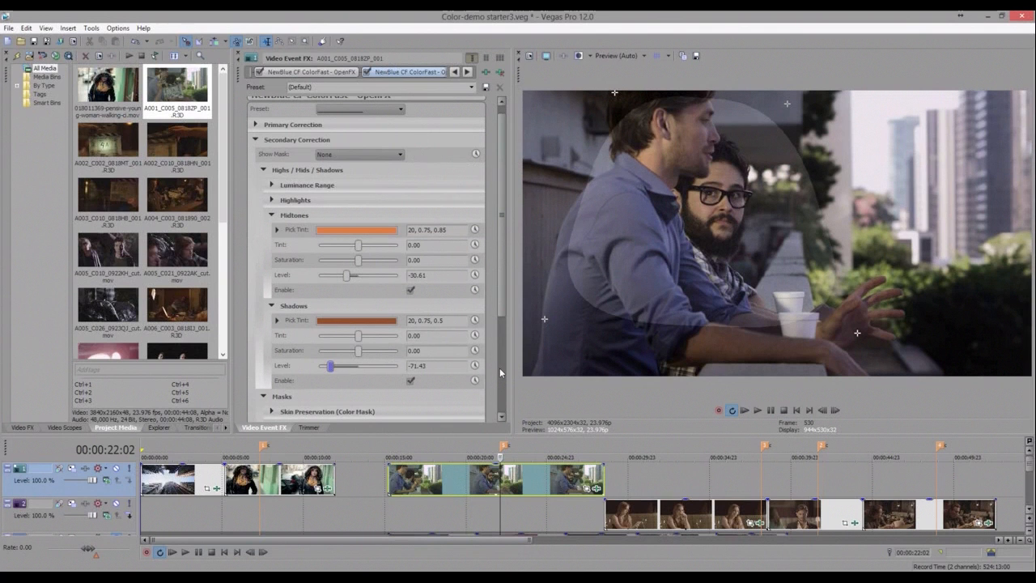
- Set the shape mask Feather to 51.02
scroll(500, 372, down, 3)
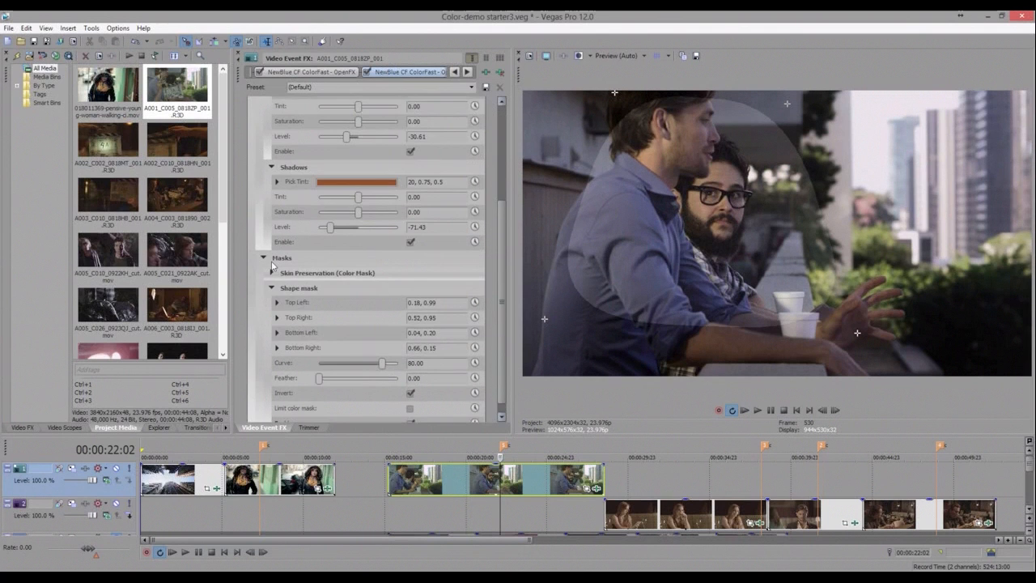
scroll(334, 402, down, 1)
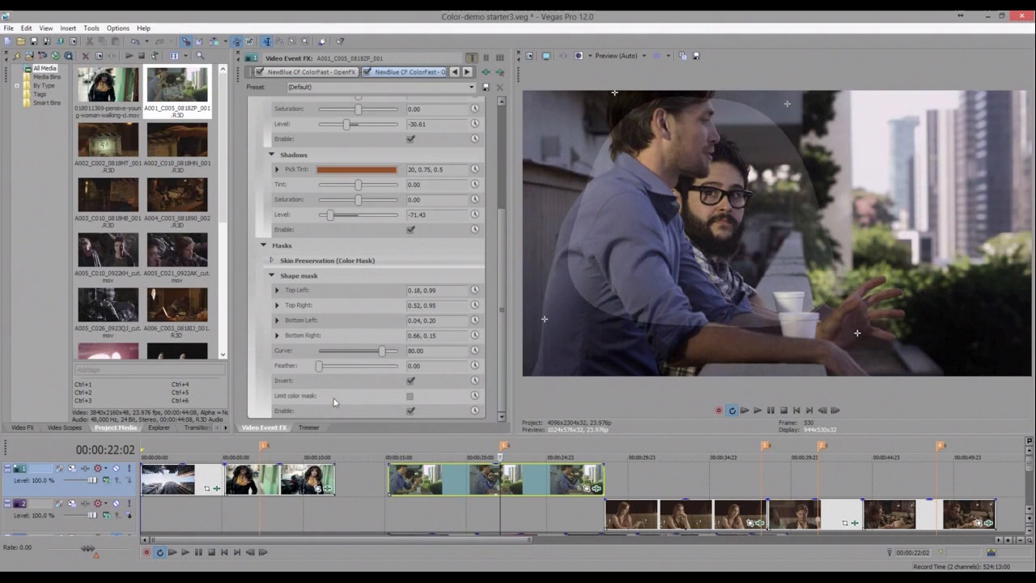
drag(327, 367, 355, 369)
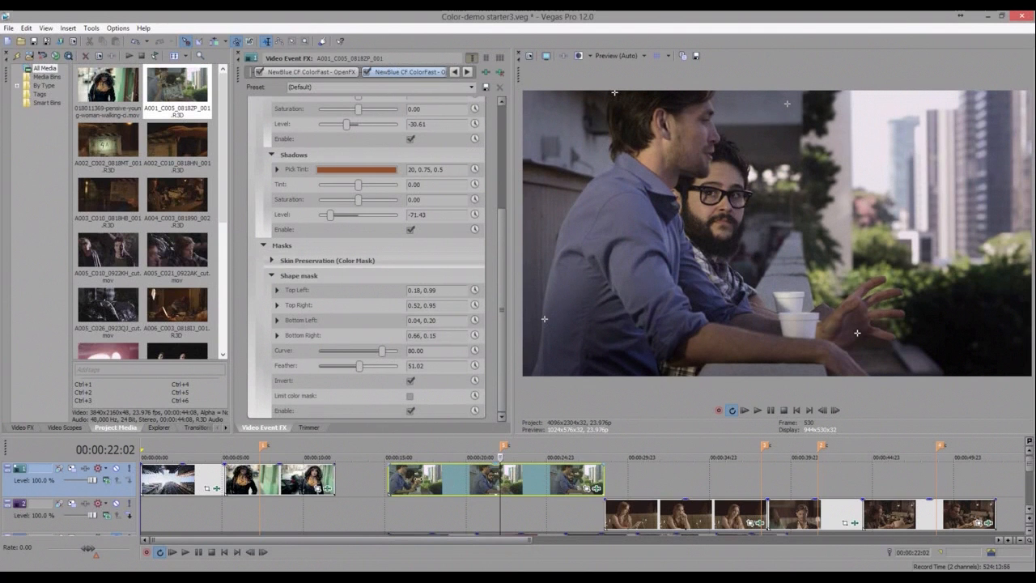
- Play the balcony clip and toggle the second ColorFast instance on and off to compare
click(410, 480)
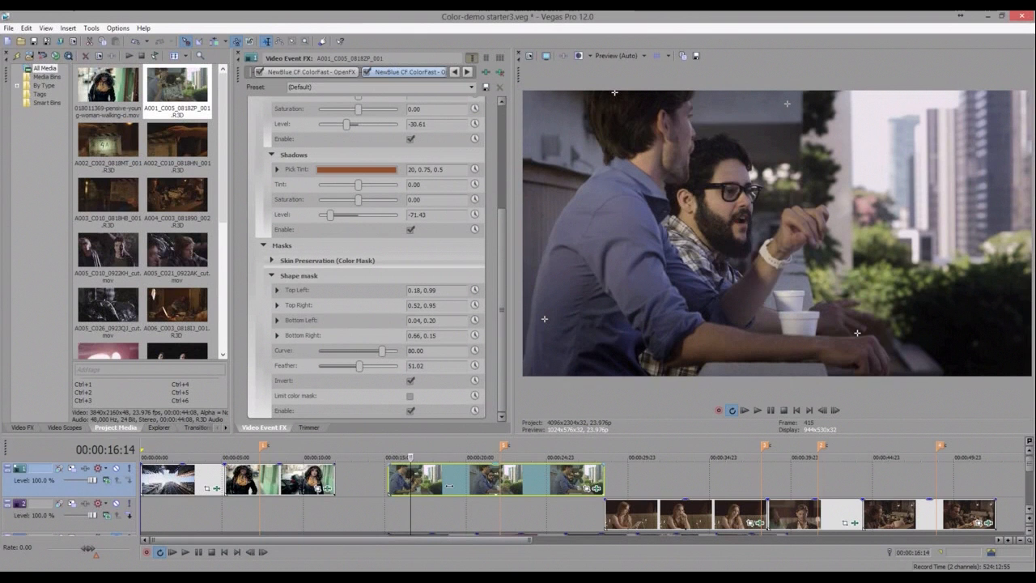
click(450, 486)
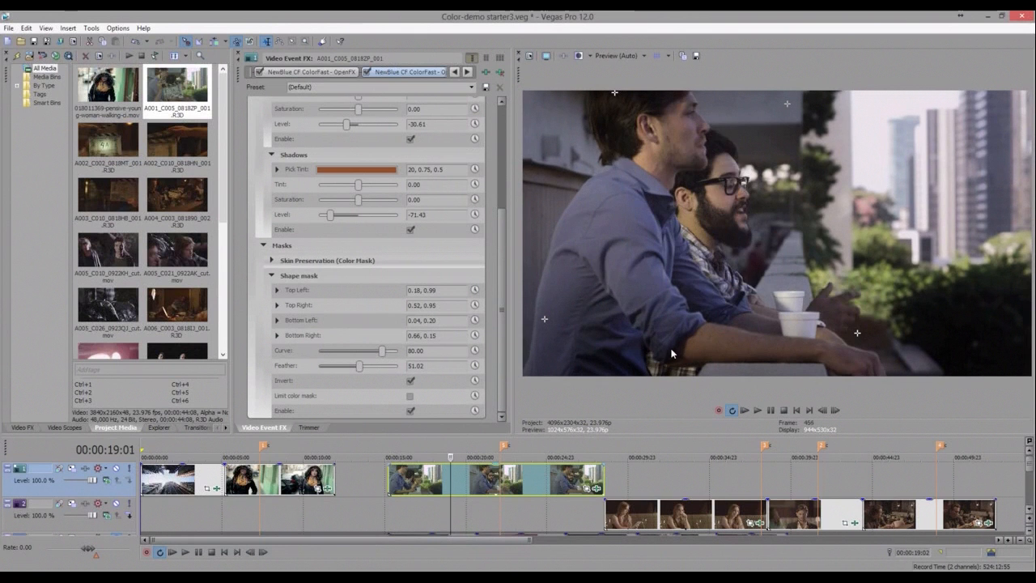
key(space)
click(367, 72)
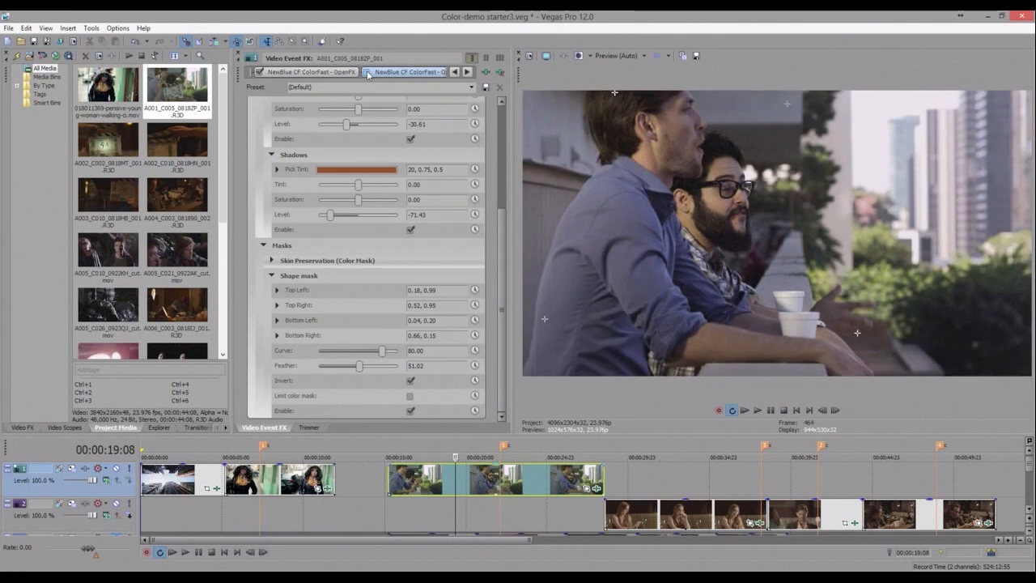
click(367, 72)
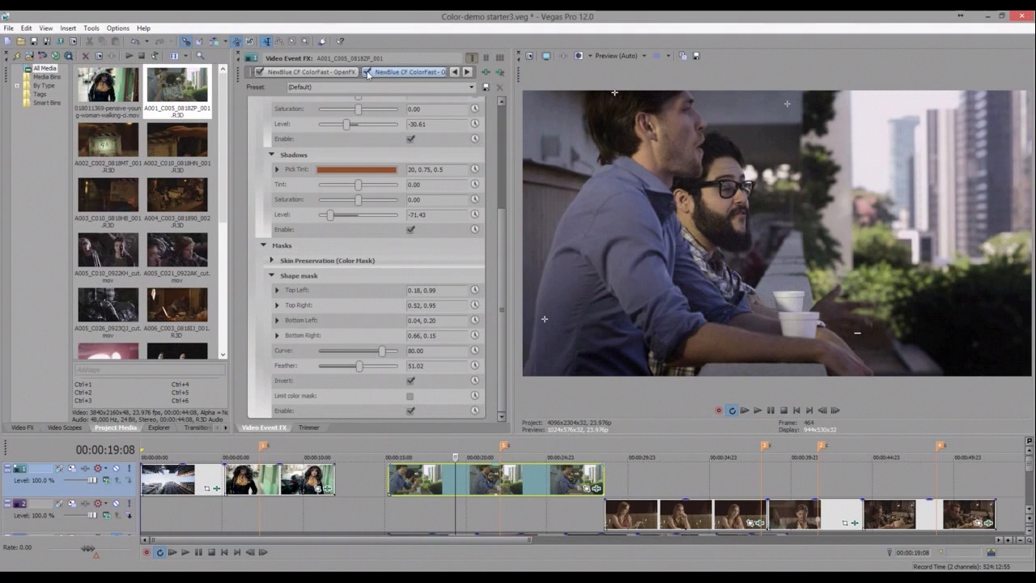
click(367, 72)
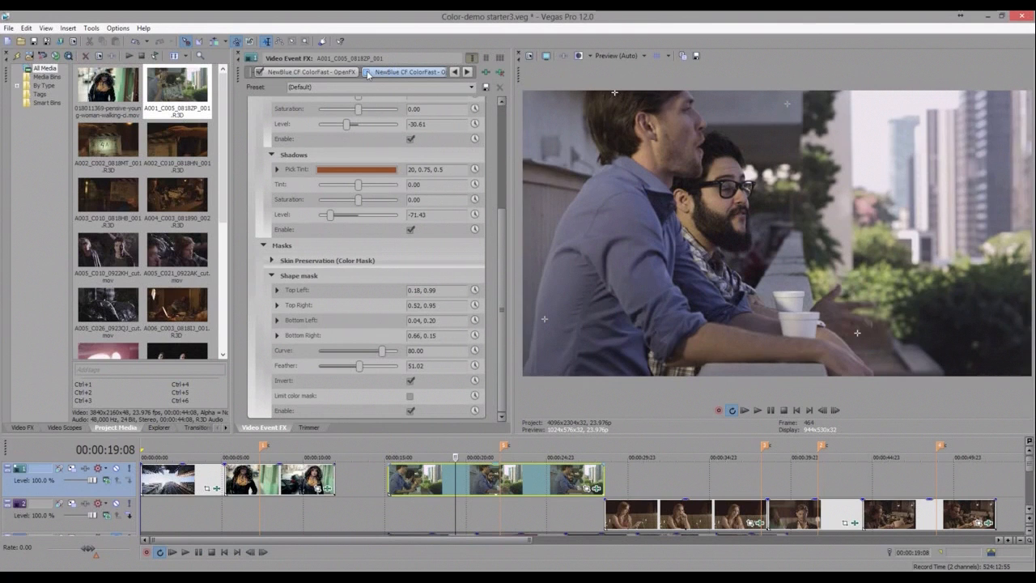
click(367, 73)
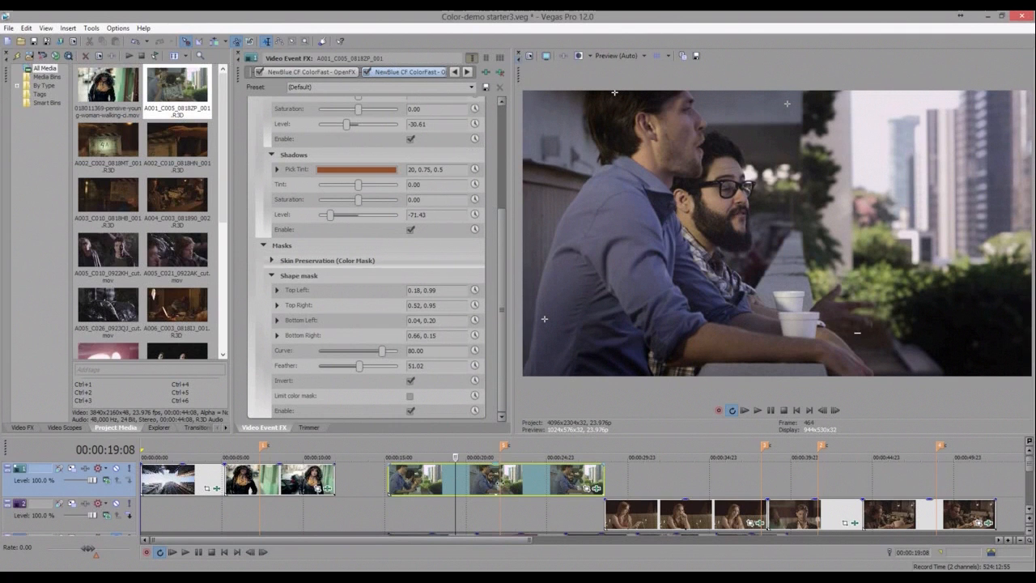
click(499, 483)
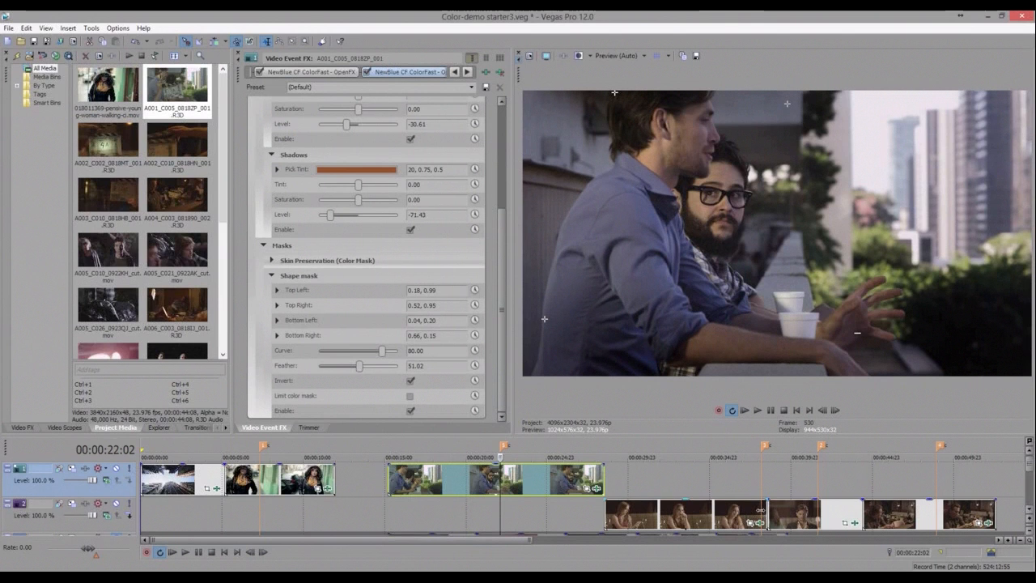
- Step through the restaurant clips on the lower track and toggle the woman clip's ColorFast to compare
click(761, 511)
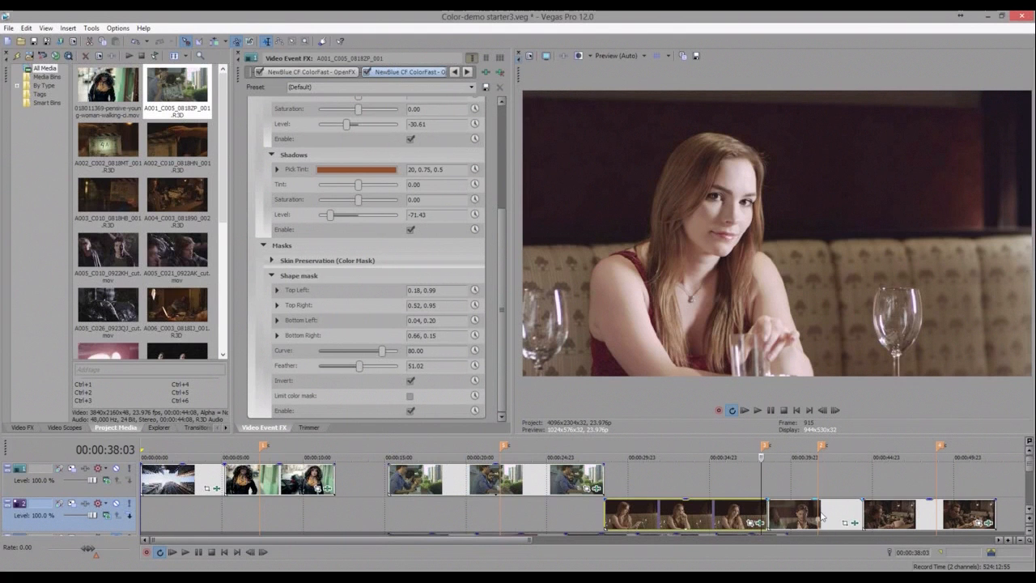
click(820, 516)
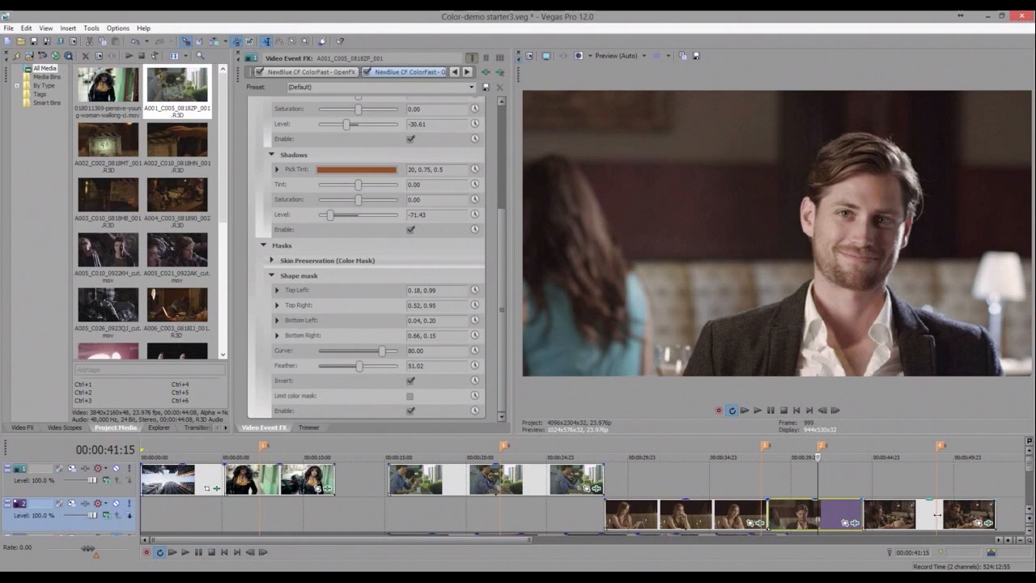
click(937, 515)
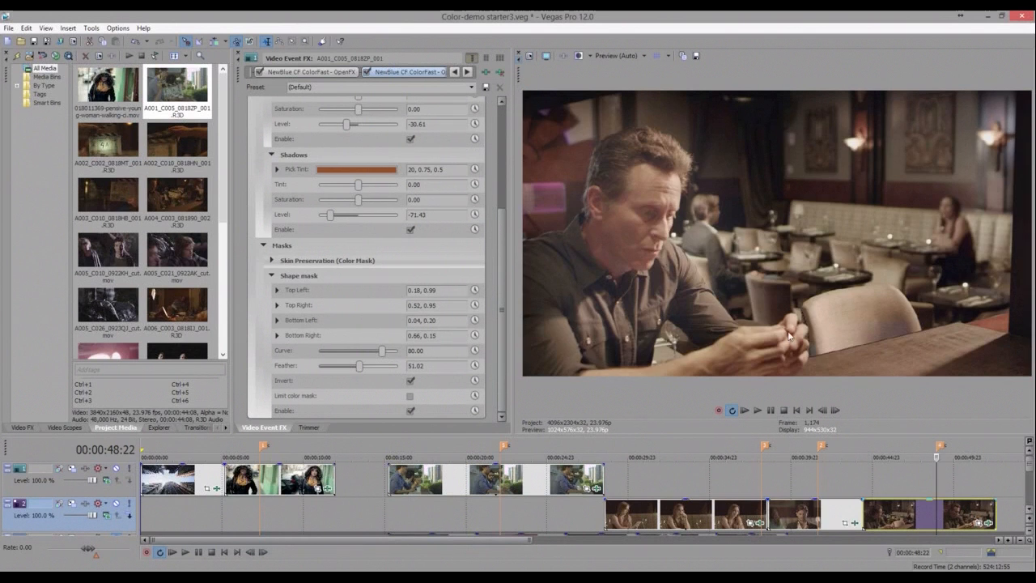
click(762, 519)
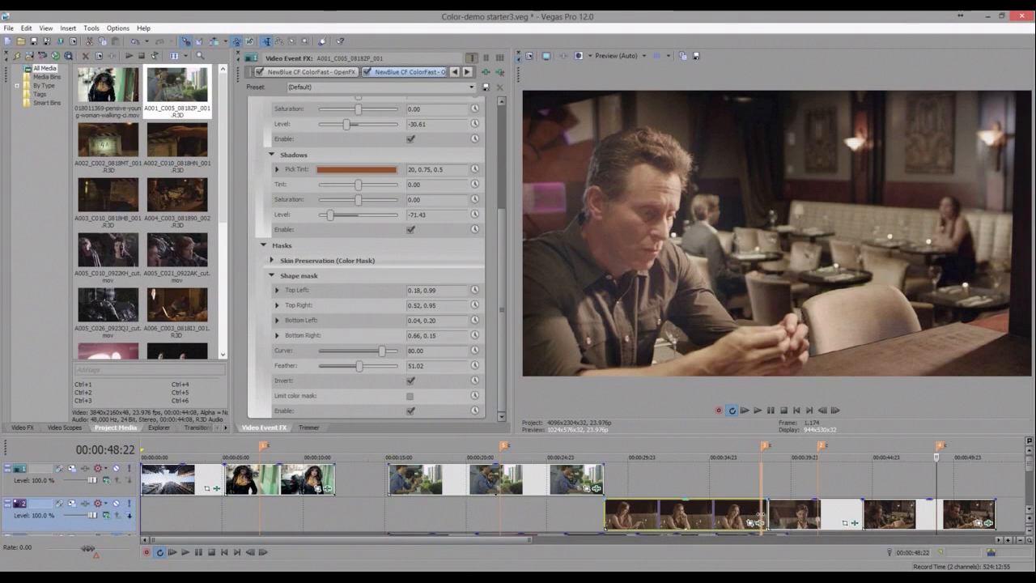
click(762, 519)
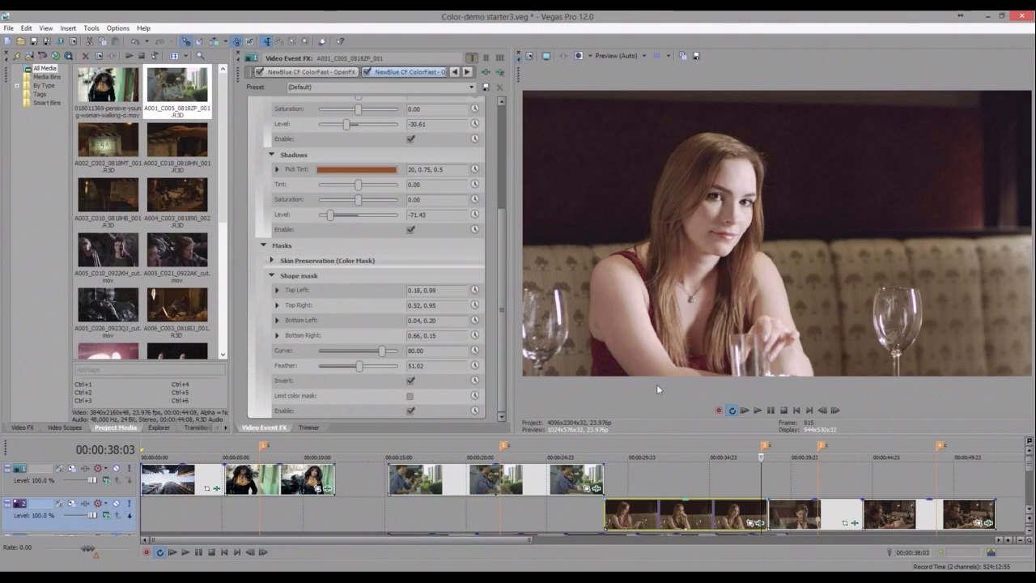
click(761, 524)
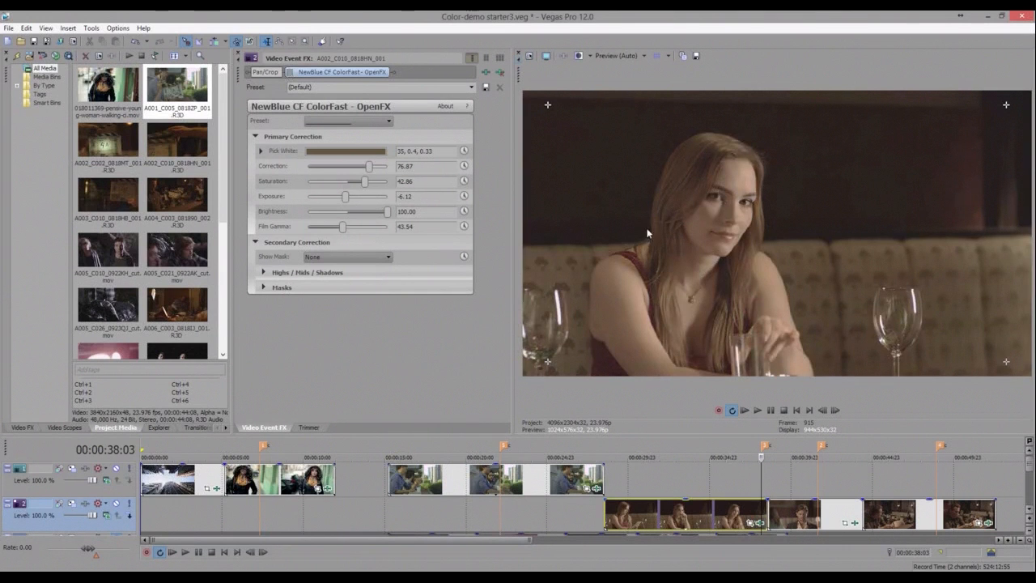
click(290, 76)
click(290, 73)
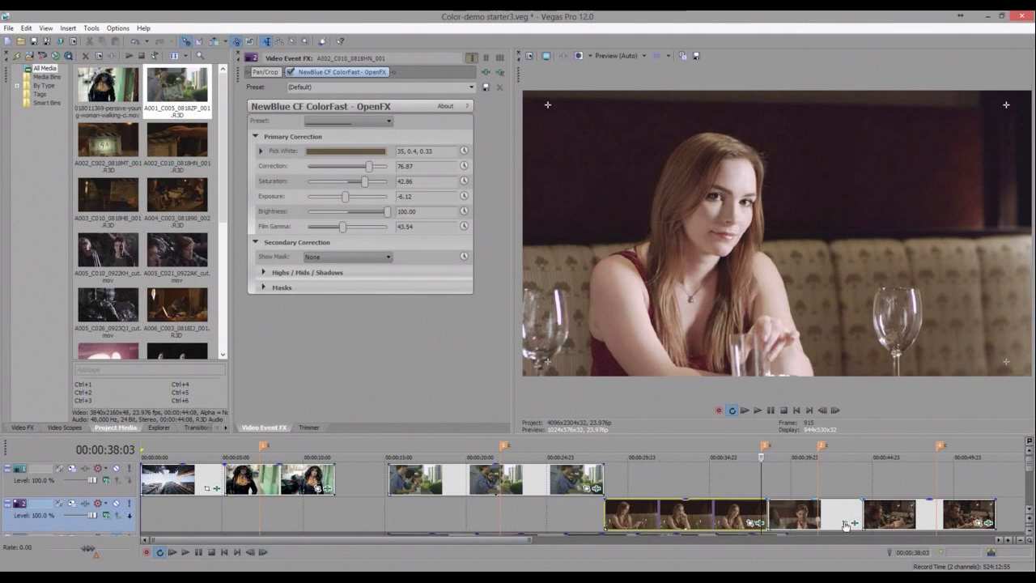
- Select the man's restaurant clip and toggle its ColorFast effect to compare
click(820, 515)
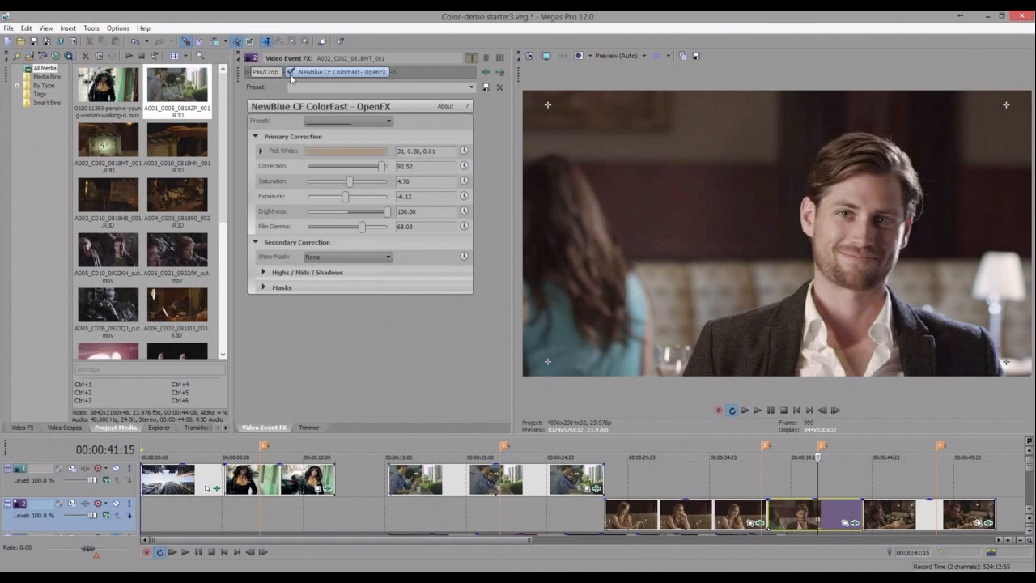
click(291, 74)
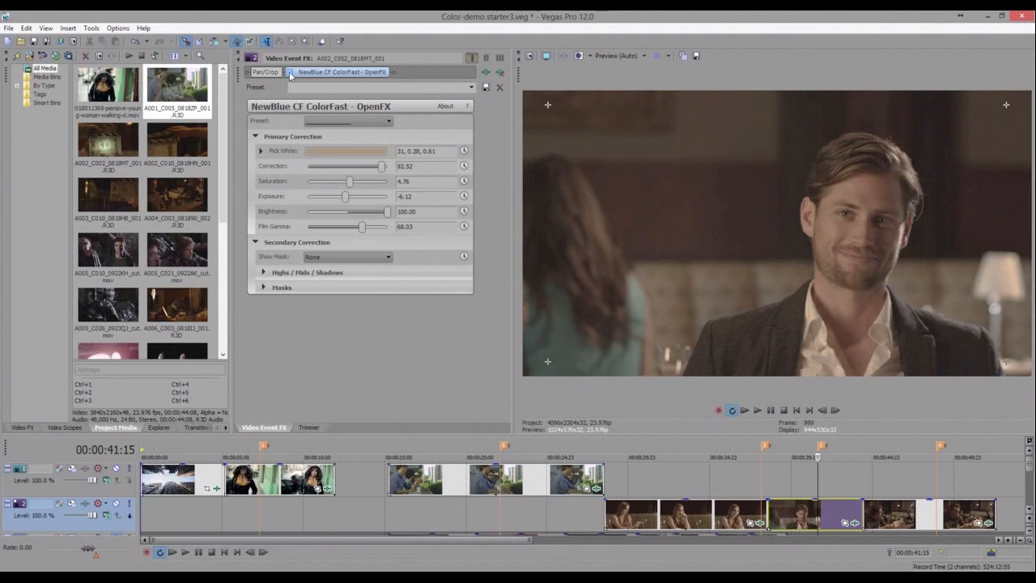
click(291, 73)
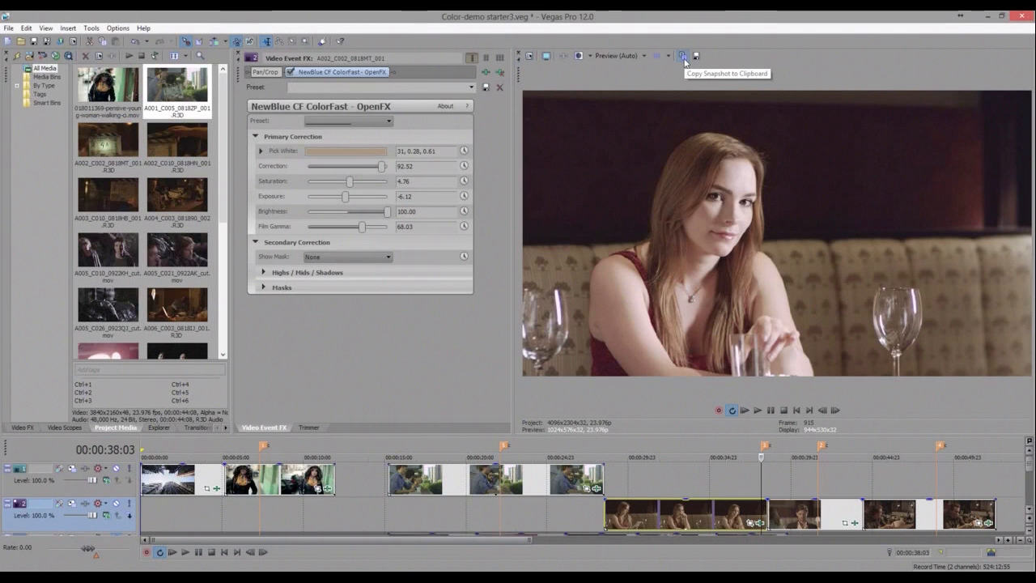
- Copy a preview snapshot of the woman's frame and show it in split-screen view beside the man's clip
click(685, 62)
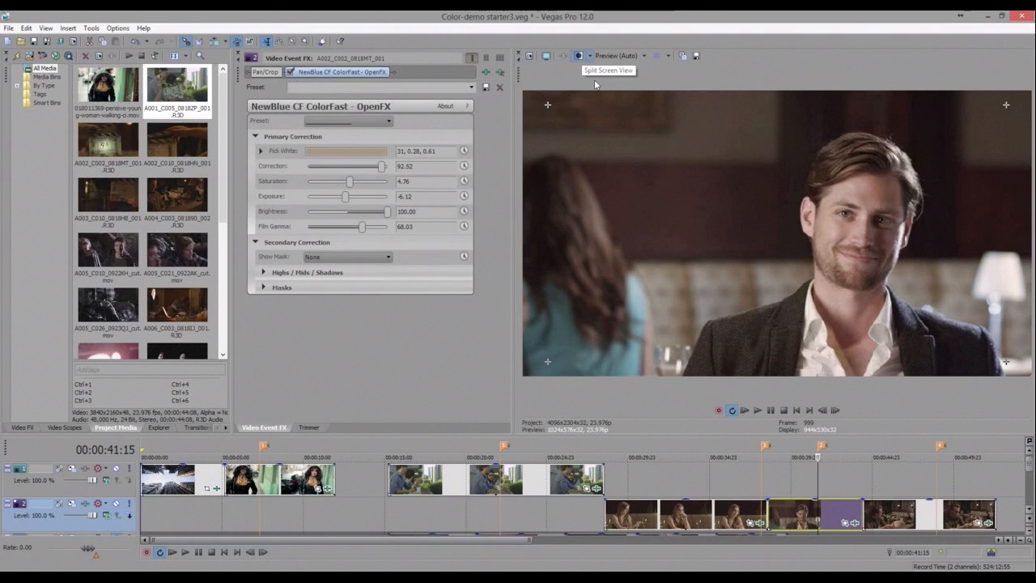
click(590, 56)
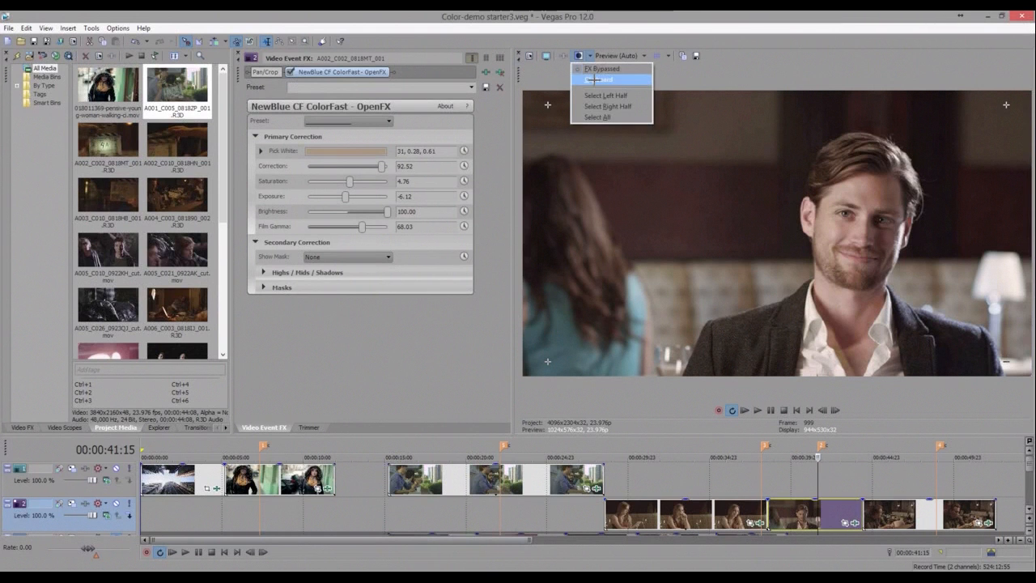
click(594, 80)
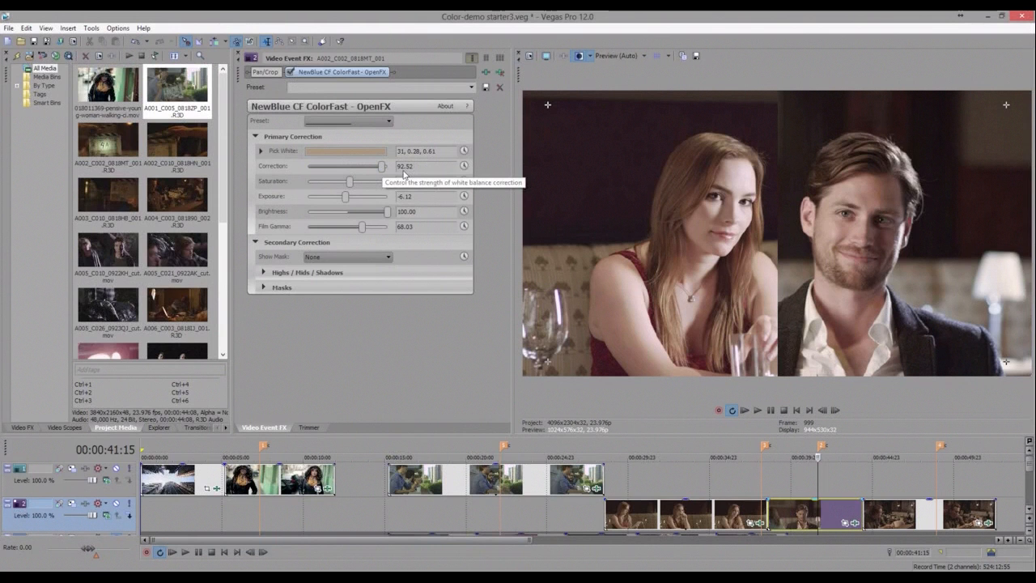
- Raise the white-balance Correction to 100 and set it back to 92.52 to compare
drag(382, 167, 392, 167)
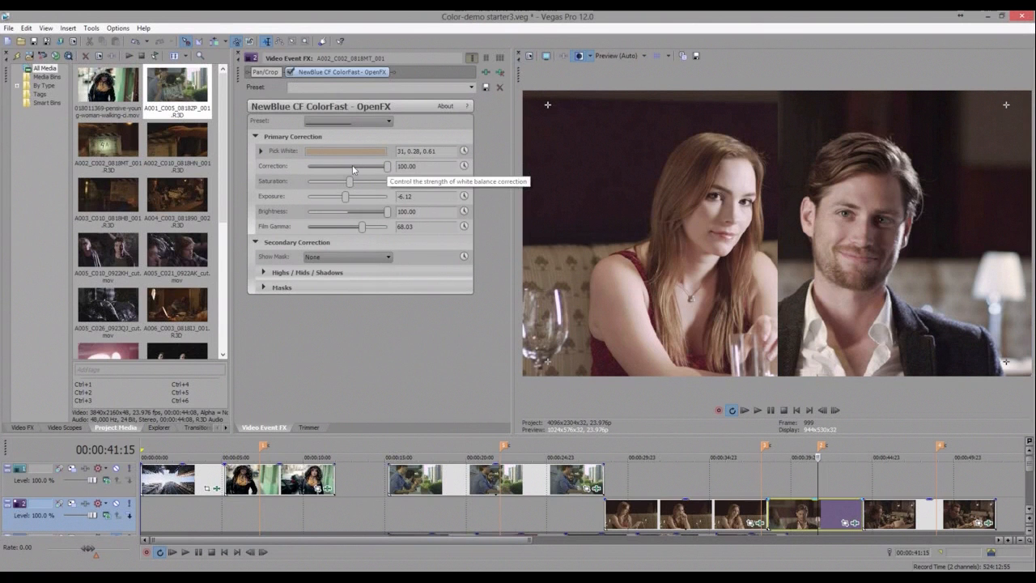
drag(353, 169, 348, 169)
click(382, 170)
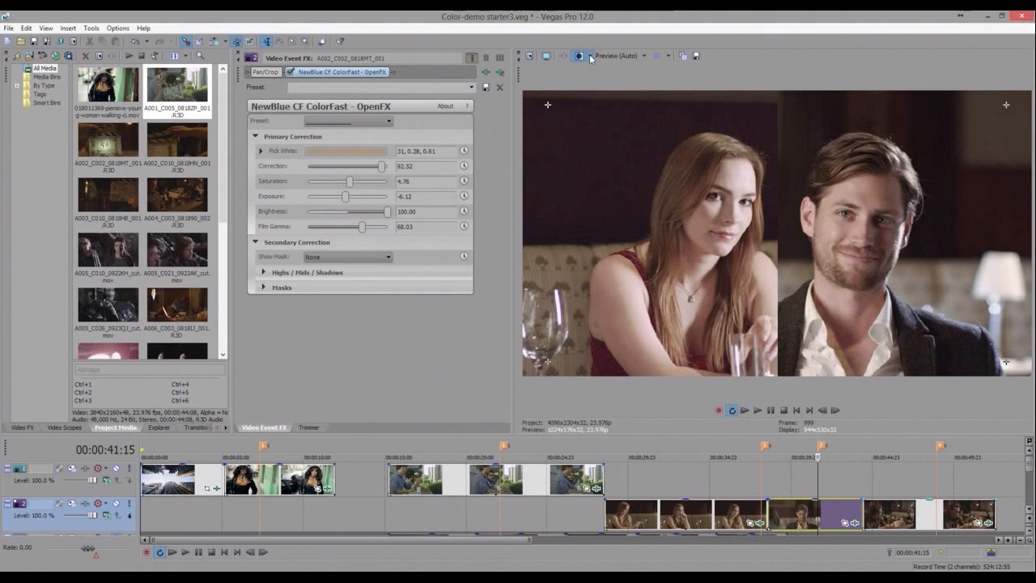
- Jump to the man's clip at the restaurant table and toggle its ColorFast effect to compare
key(4)
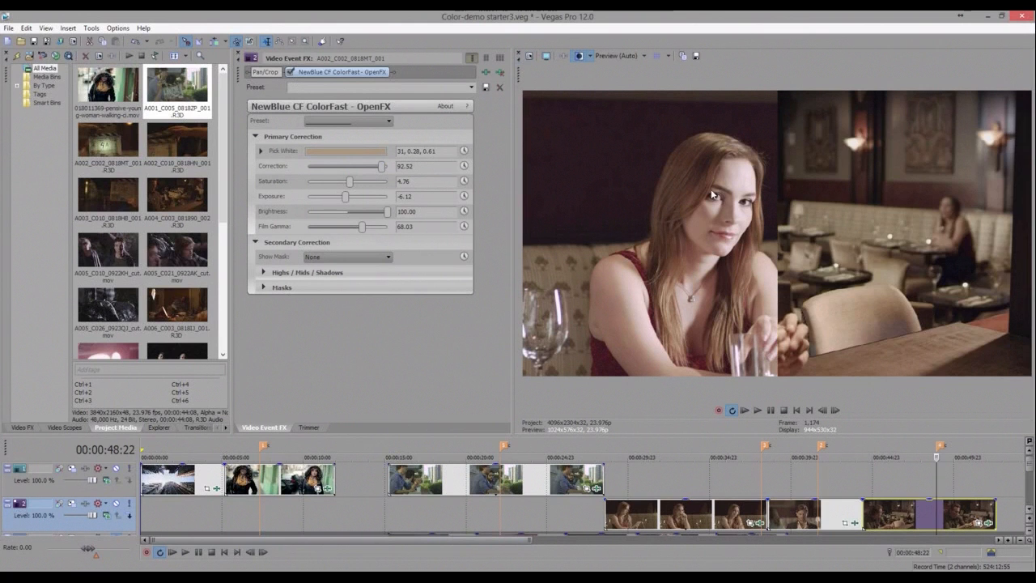
click(711, 189)
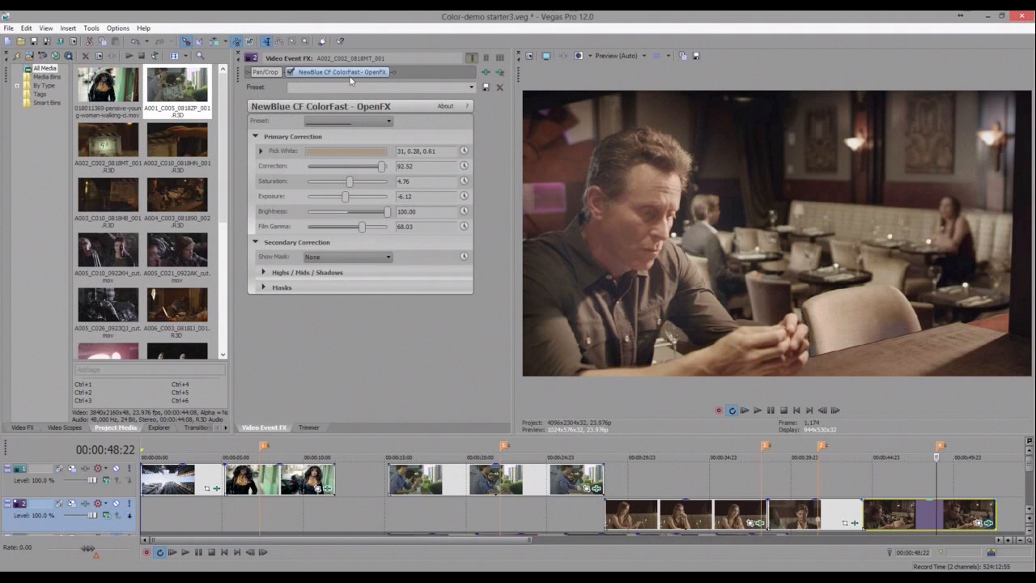
click(290, 73)
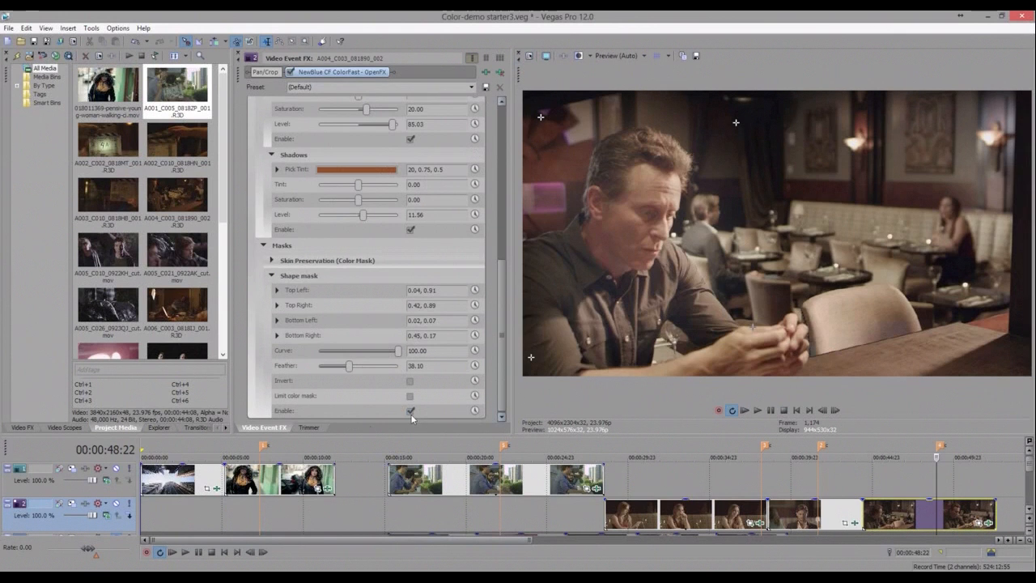
- Reshape the ColorFast shape mask corners around the man in the preview, ending near Top Left 0.07,0.92 and Bottom Right 0.46,0.20
click(719, 132)
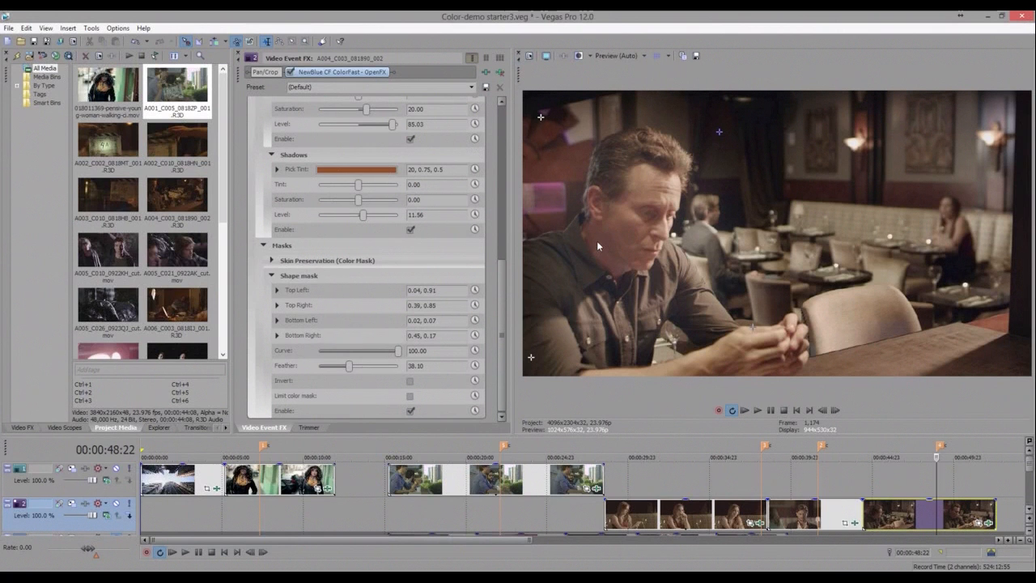
click(597, 242)
click(720, 144)
click(794, 341)
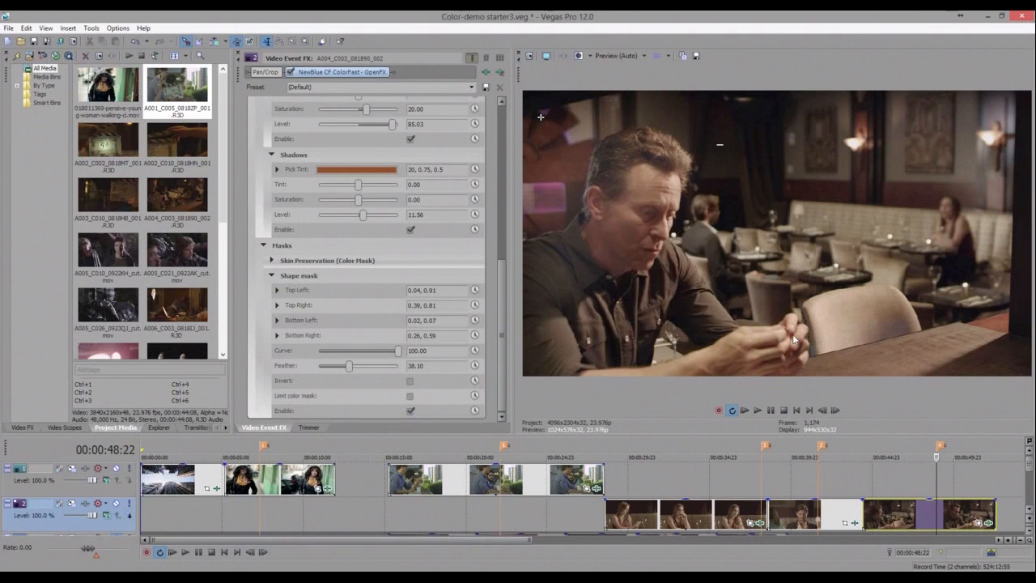
click(532, 358)
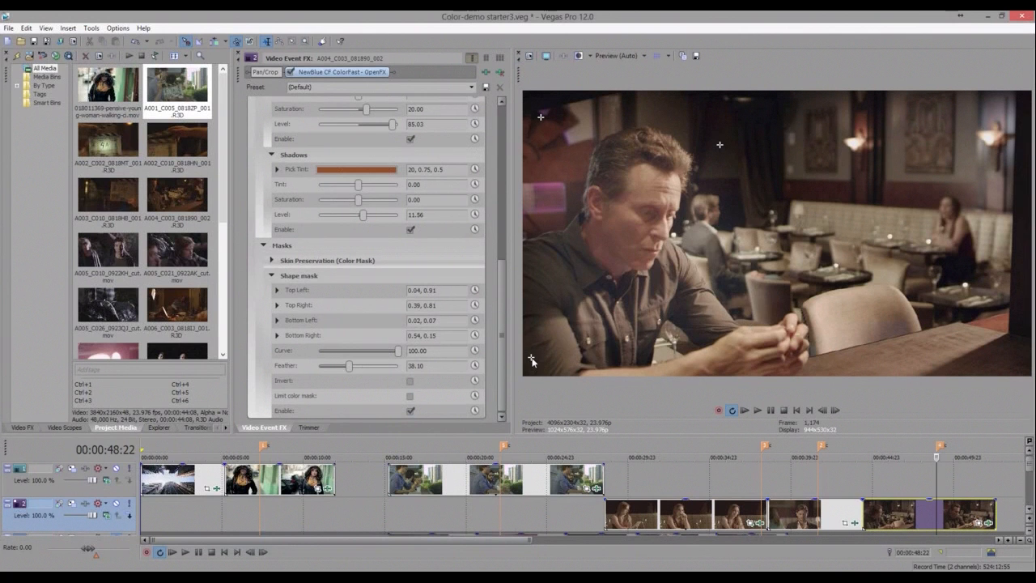
click(770, 318)
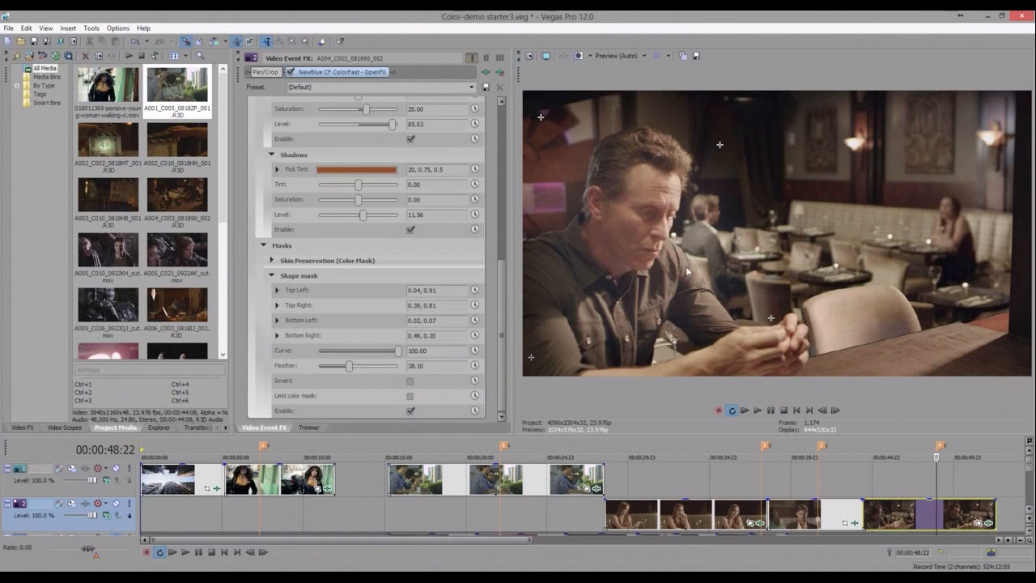
click(687, 272)
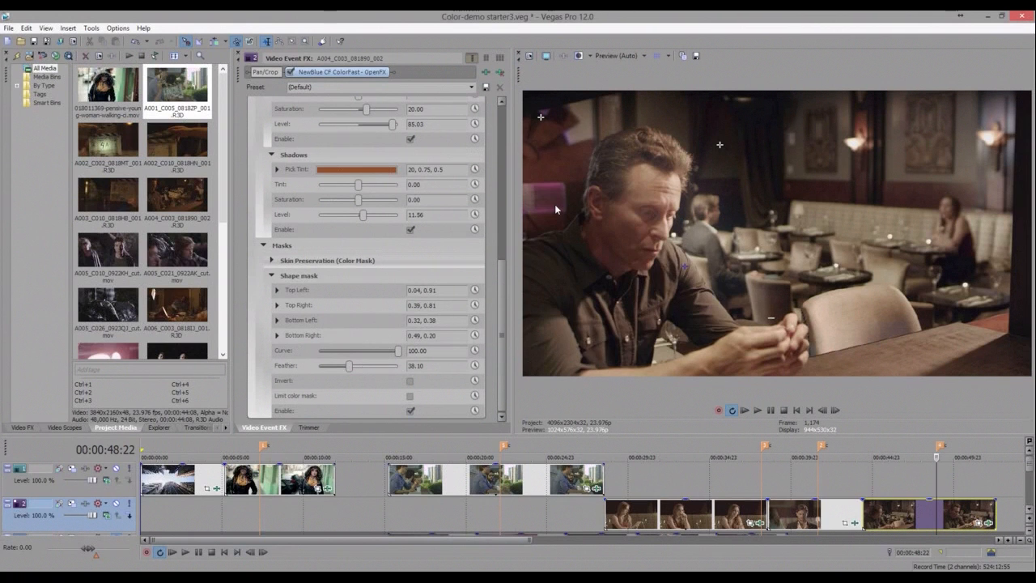
click(548, 348)
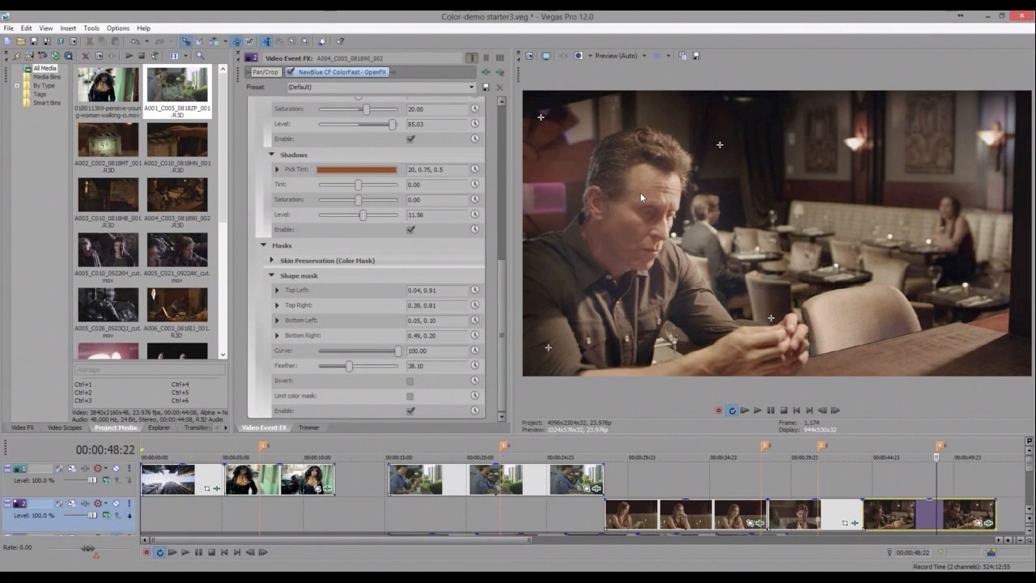
click(641, 192)
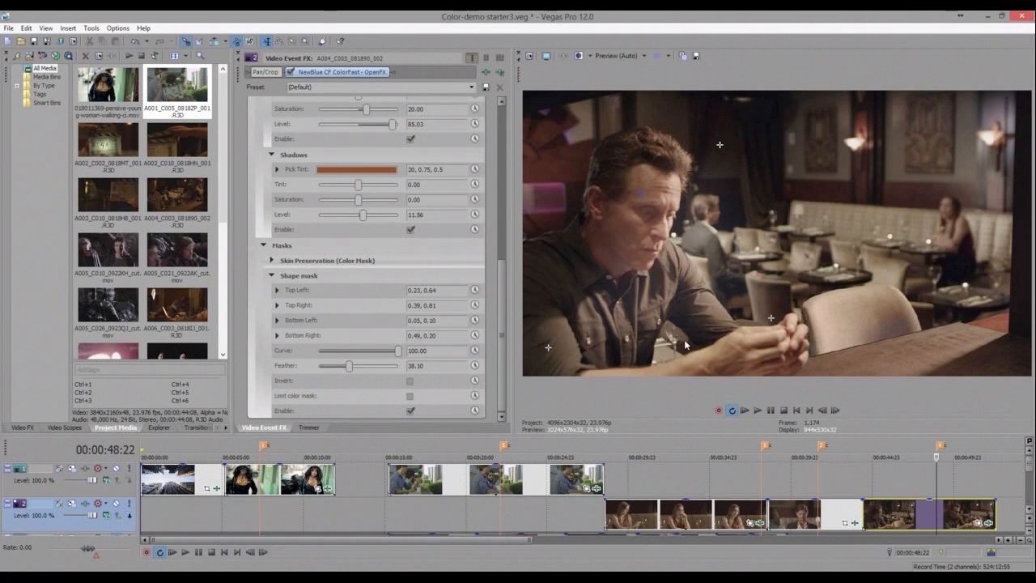
click(557, 114)
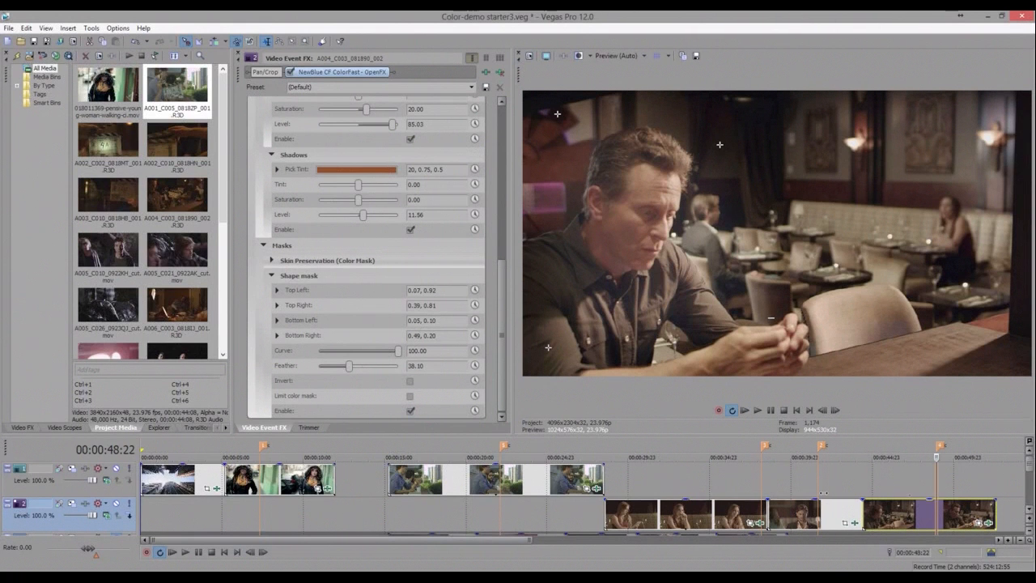
- Move the playhead to neighbouring restaurant clips and back to compare the man's grade
click(839, 491)
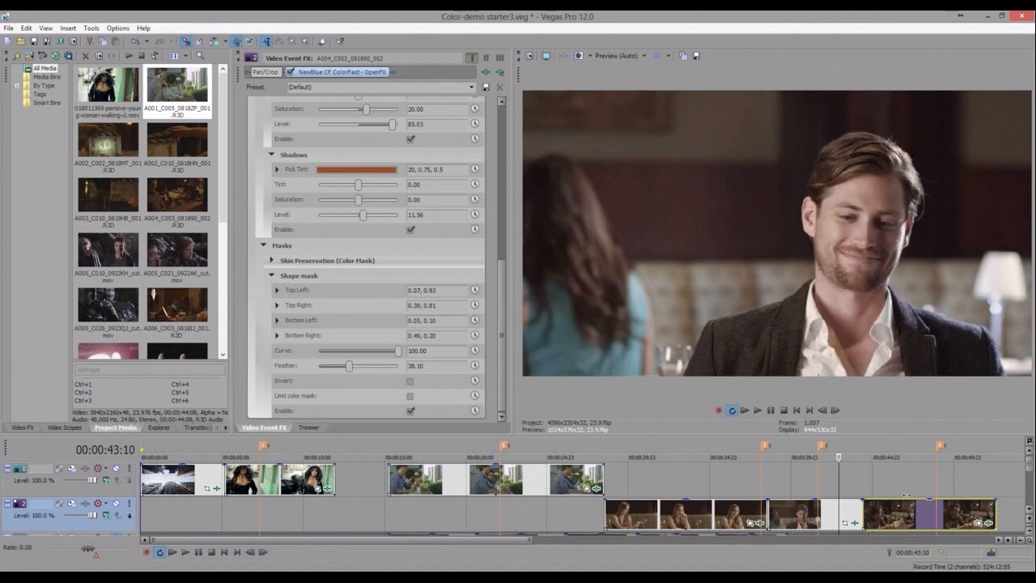
click(907, 495)
click(937, 484)
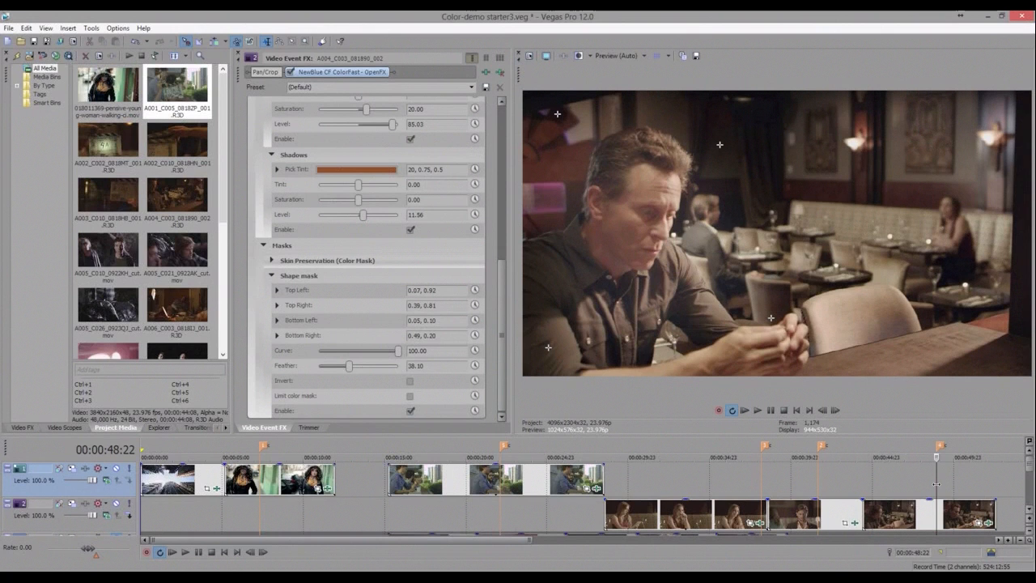
- Add NewBlue CF ColorFast as a track effect on track 2
click(18, 429)
drag(68, 132, 308, 525)
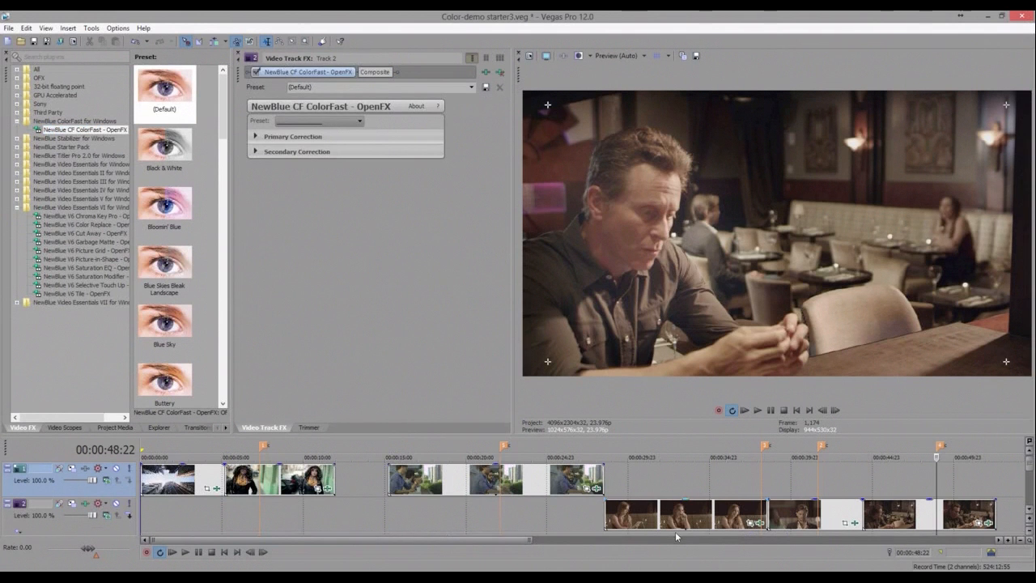
- Preview the track ColorFast presets one by one on the woman's clip, starting with Black & White
click(675, 532)
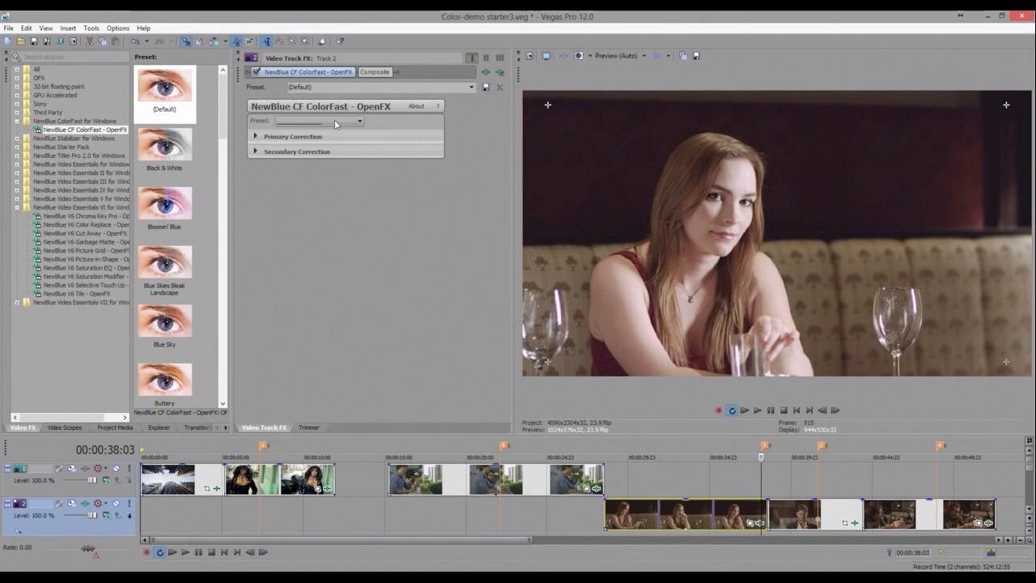
click(336, 122)
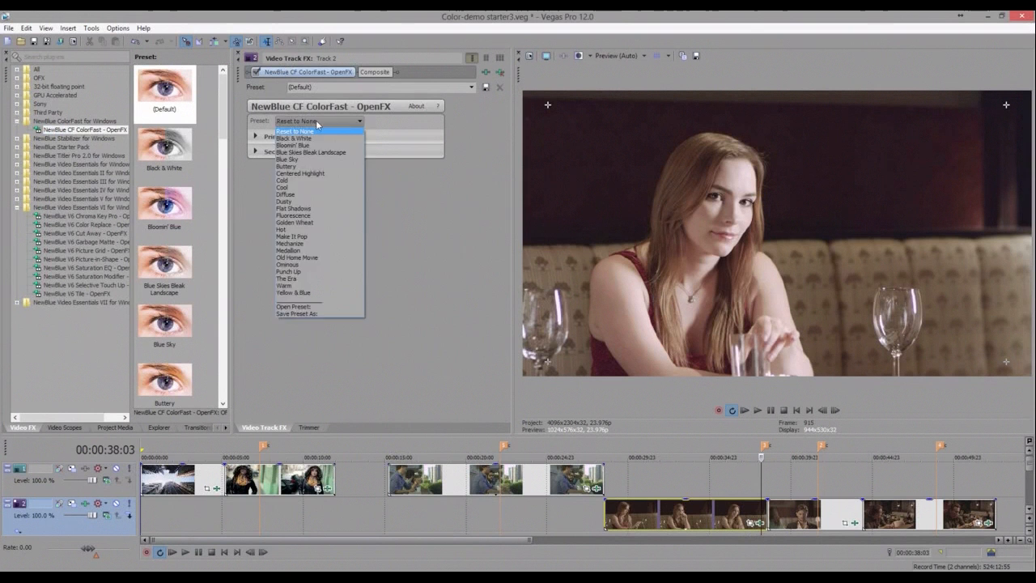
key(Down)
key(Return)
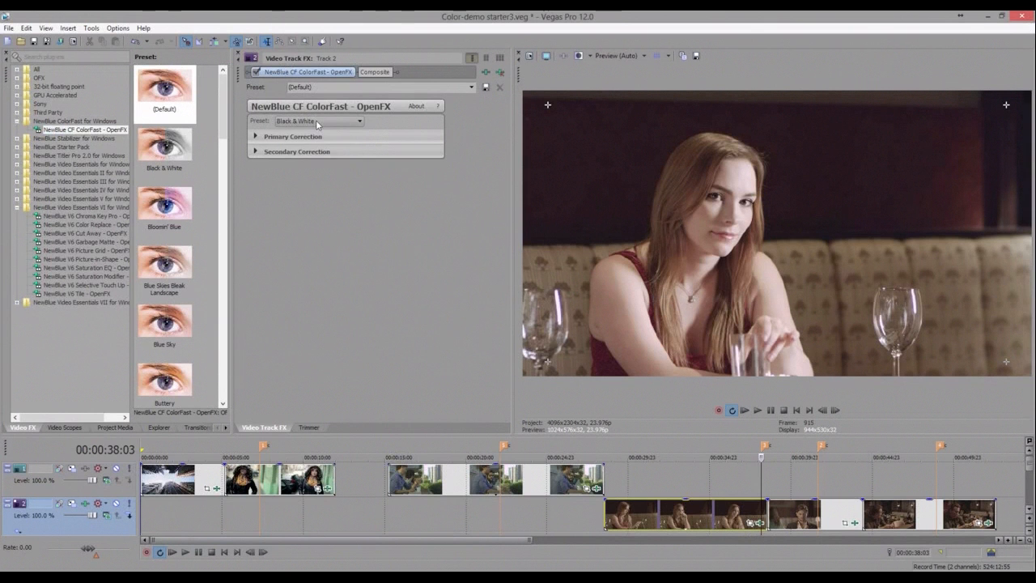
key(Down)
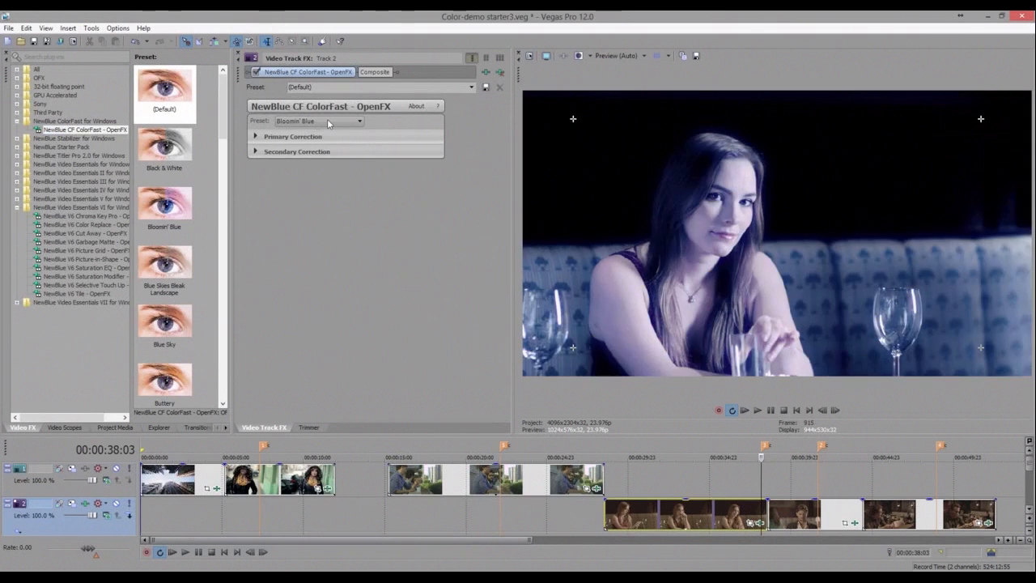
key(Down)
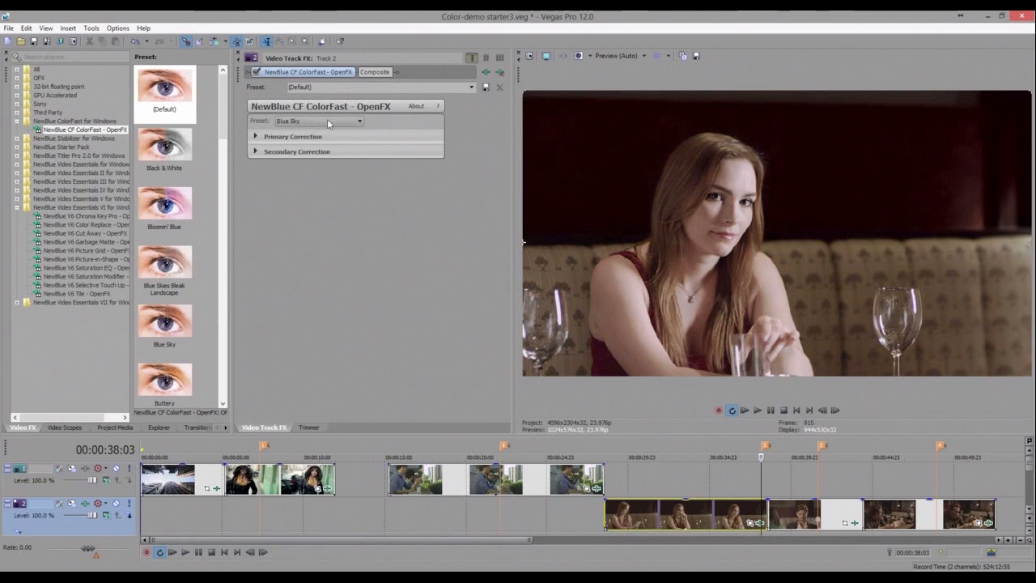
key(Down)
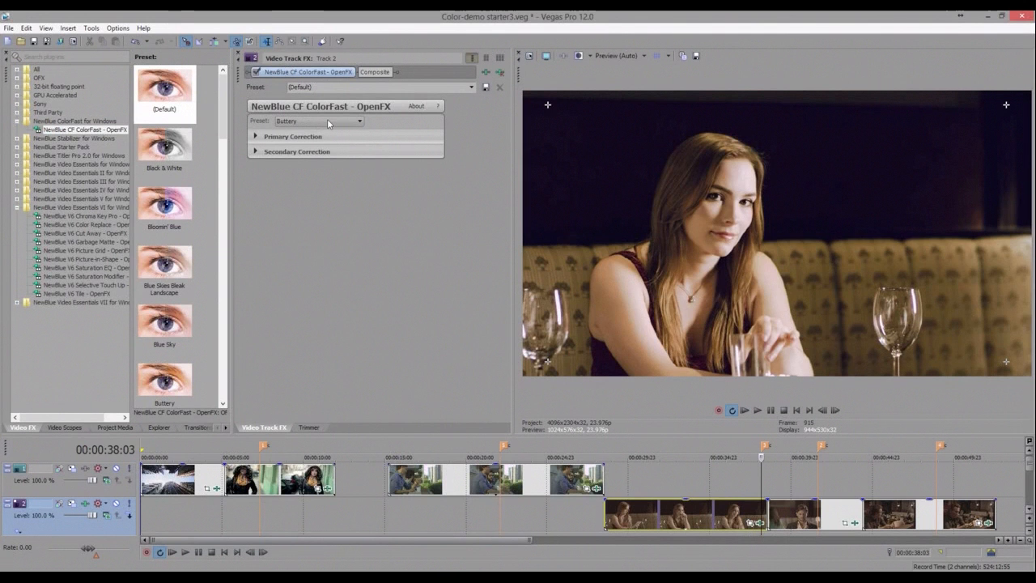
key(Down)
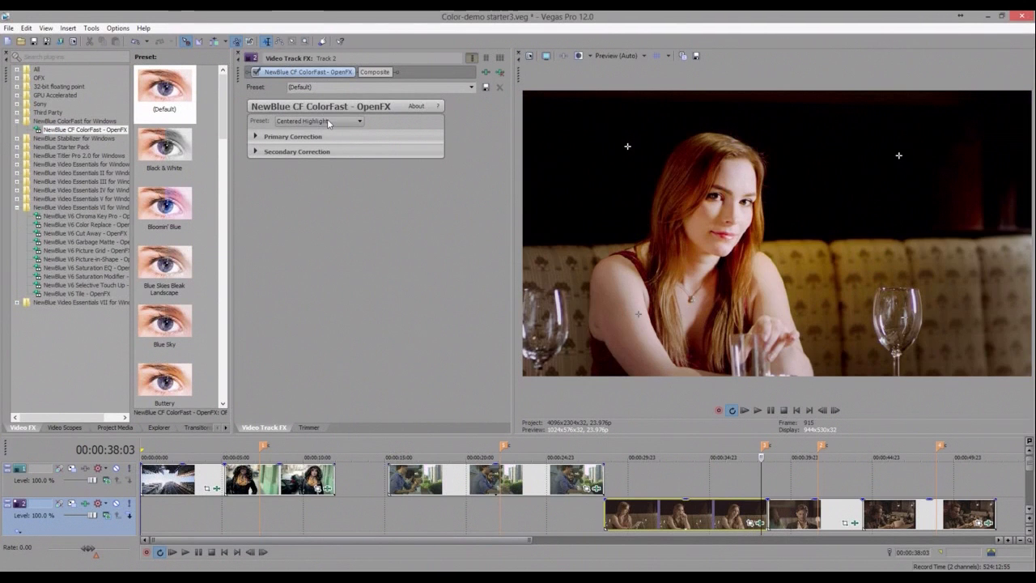
key(Down)
- Try the Ominous, Punch Up and The Era presets on the track effect
click(359, 122)
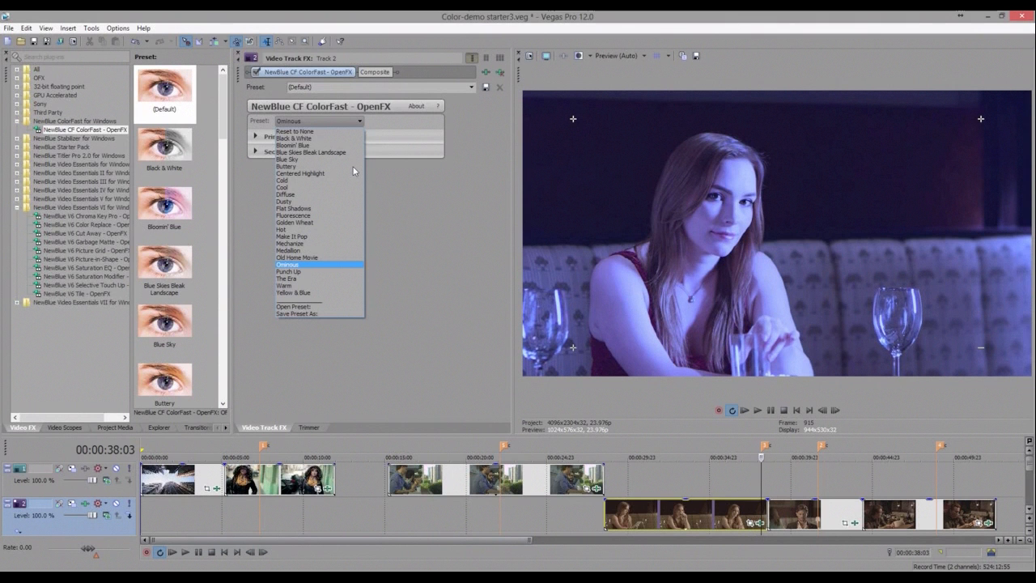
click(323, 122)
click(322, 122)
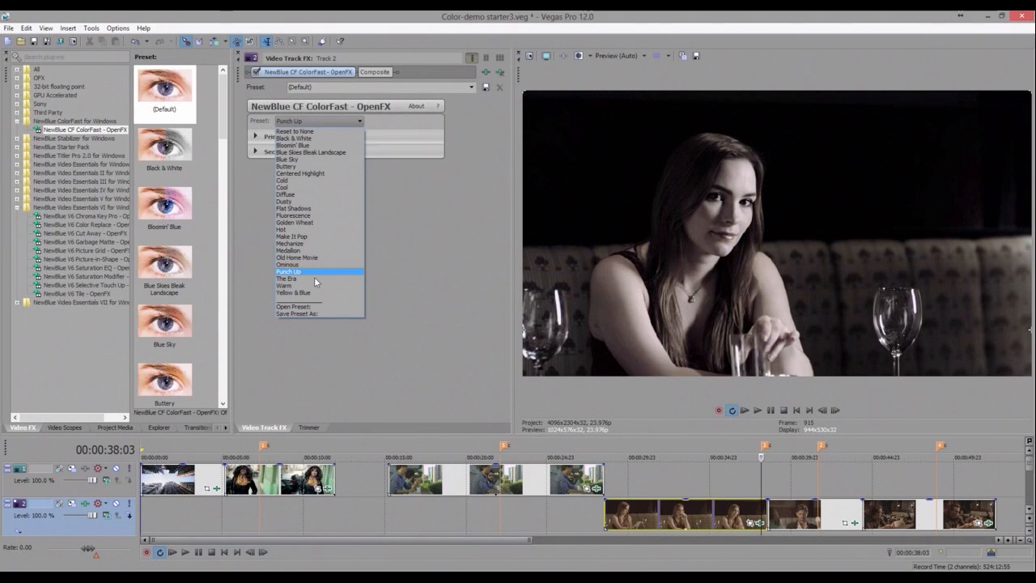
click(314, 278)
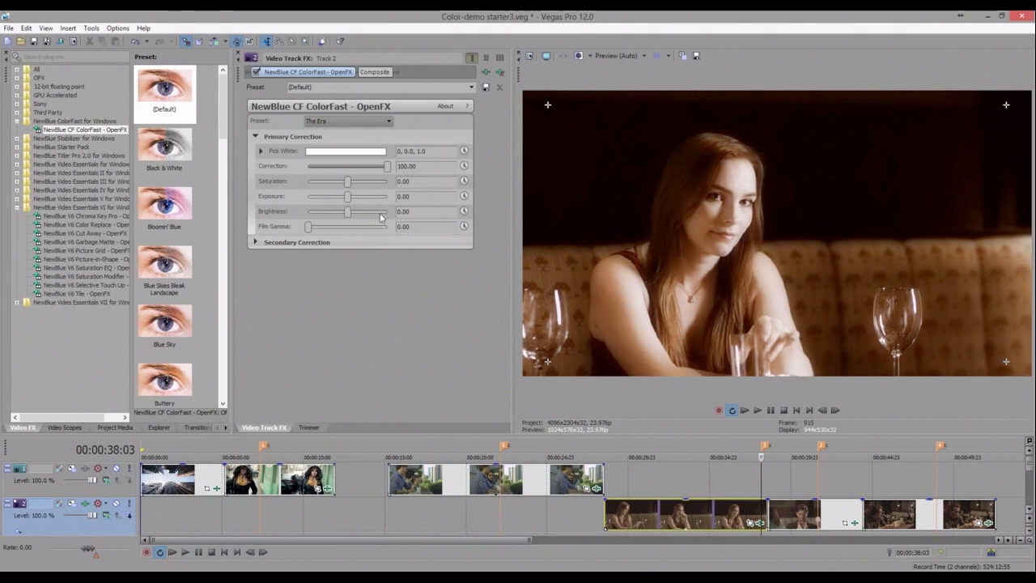
- Adjust Brightness, then apply the Warm preset to the track's ColorFast effect
click(381, 214)
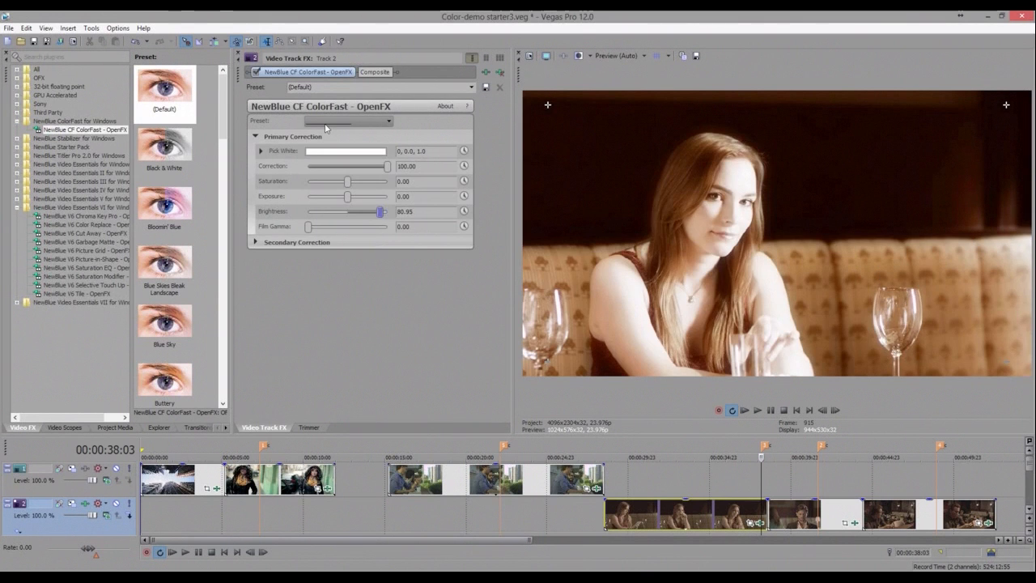
click(324, 285)
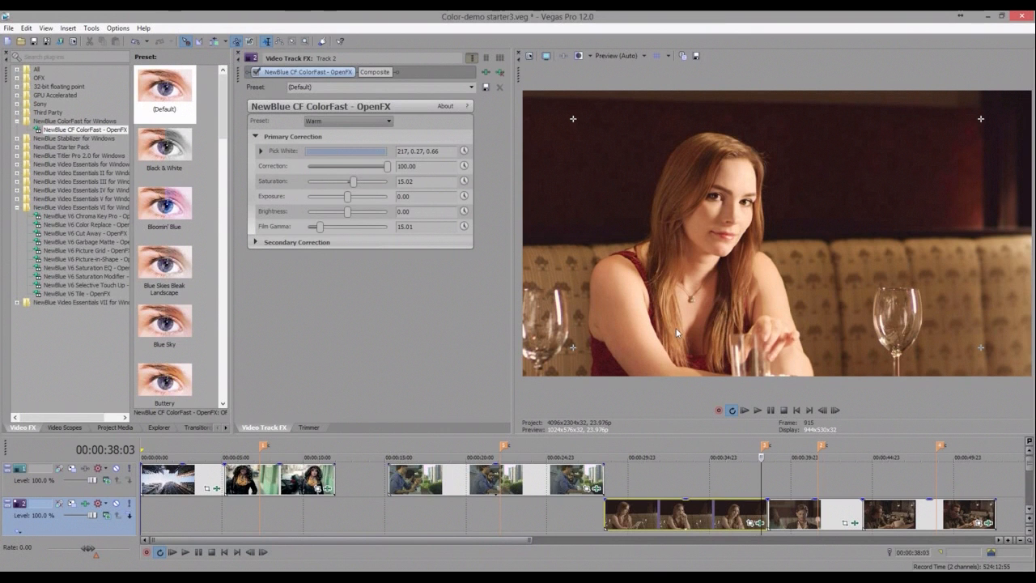
- Browse the saved CF presets in the Load Preset dialog and close it without loading
click(355, 122)
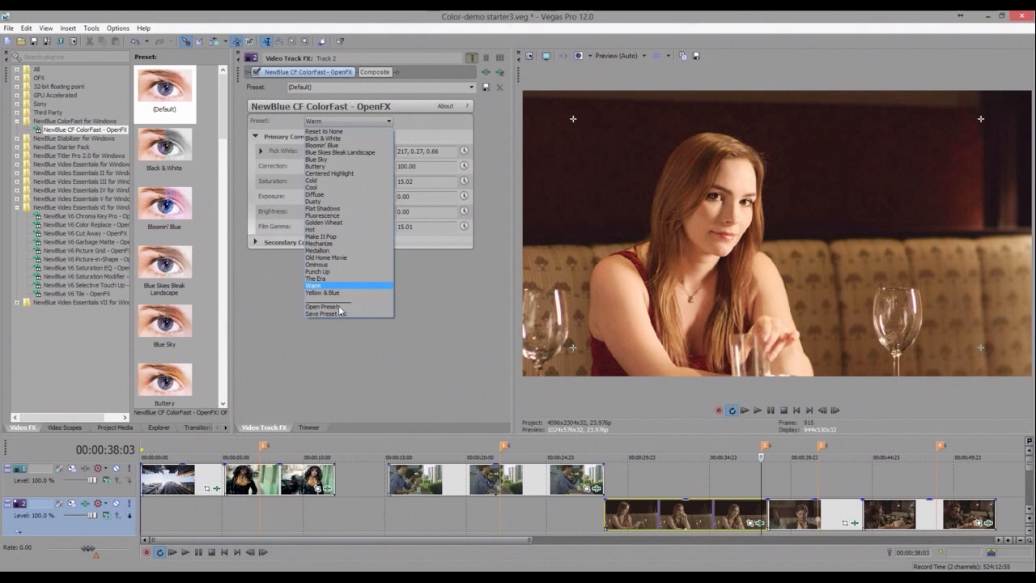
click(339, 308)
click(323, 187)
click(349, 315)
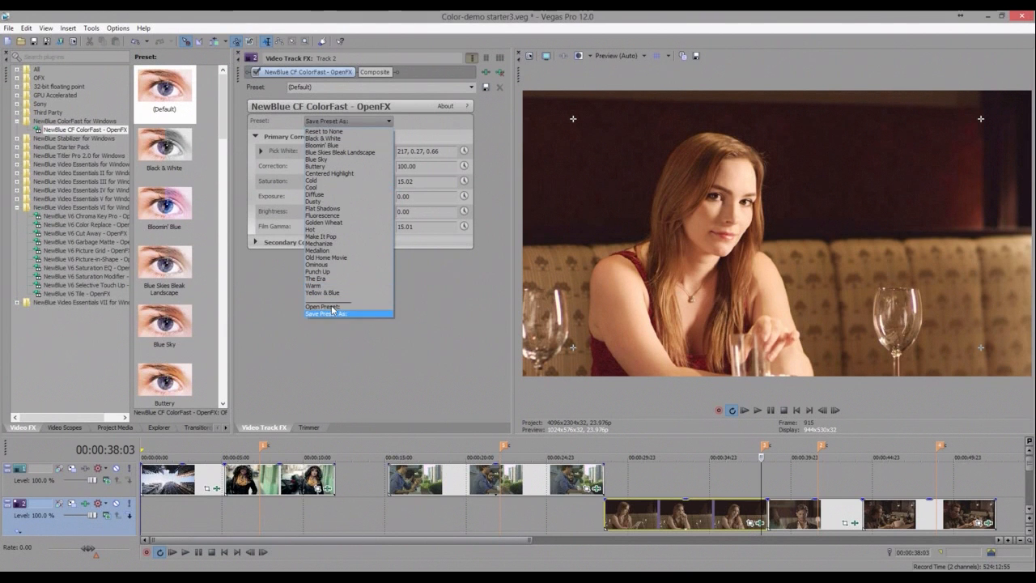
click(333, 308)
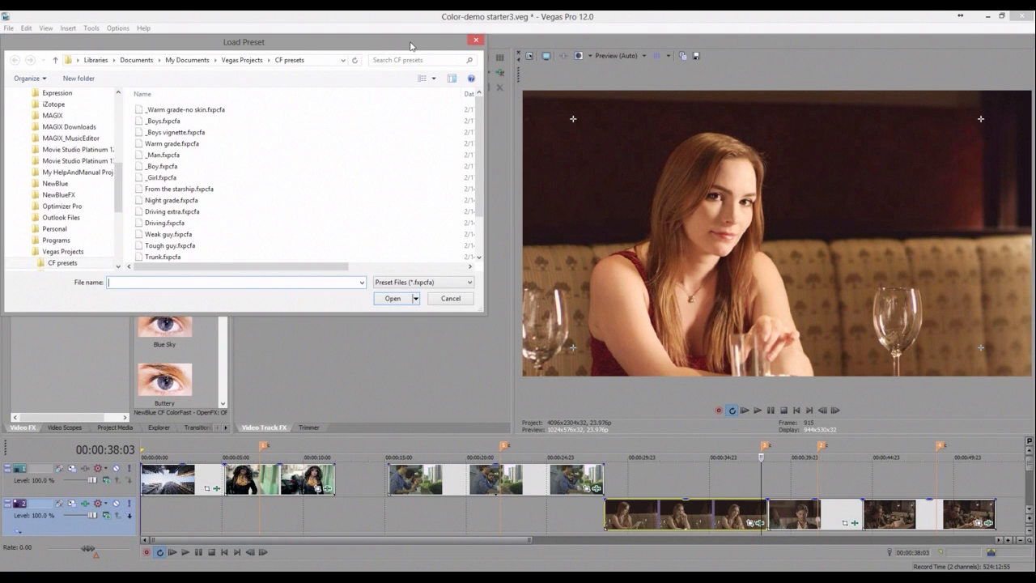
drag(411, 47, 414, 49)
key(Escape)
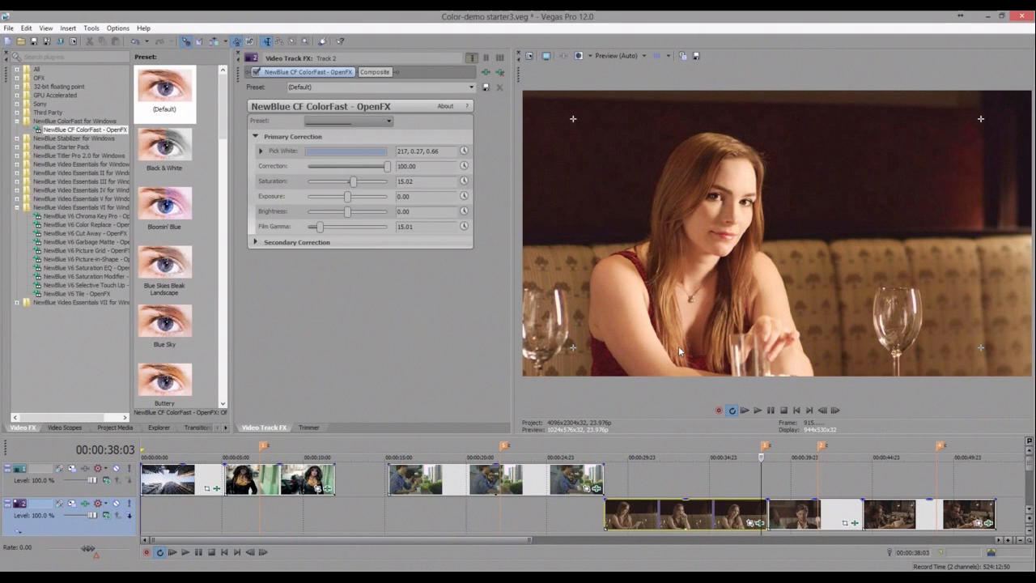
- Compare the Warm track grade on the man's and woman's clips and expand Secondary Correction
click(816, 483)
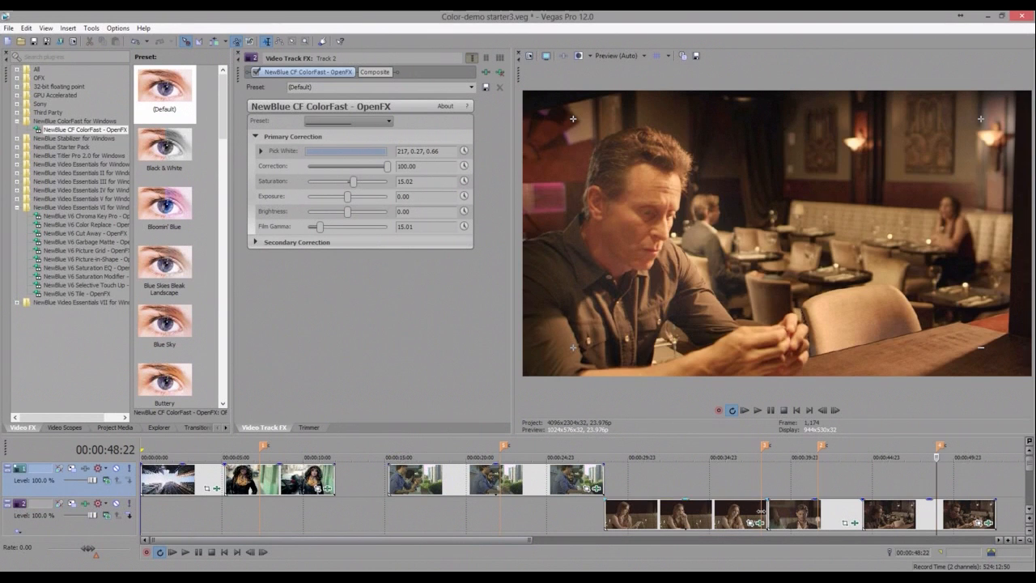
click(761, 512)
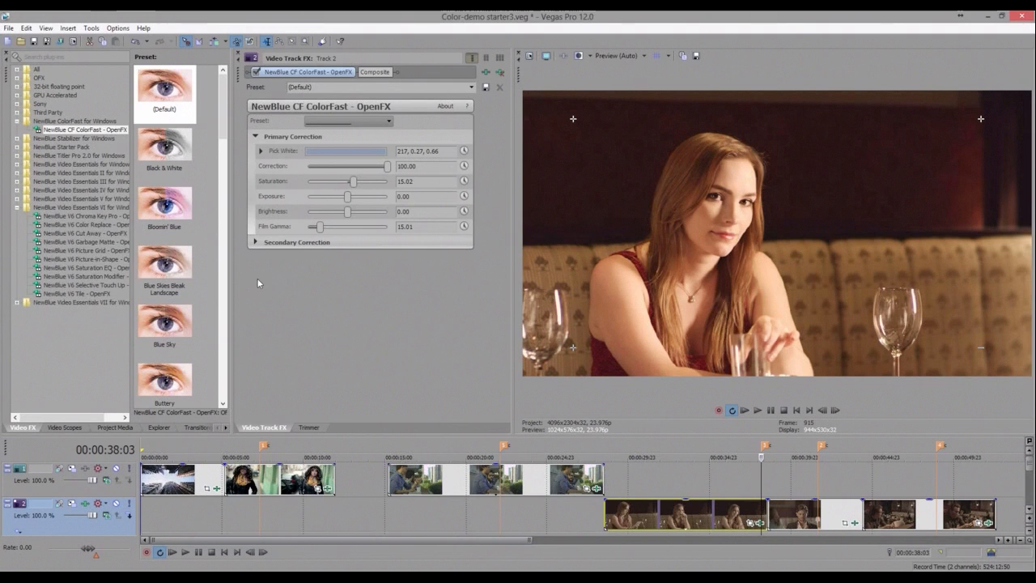
click(256, 242)
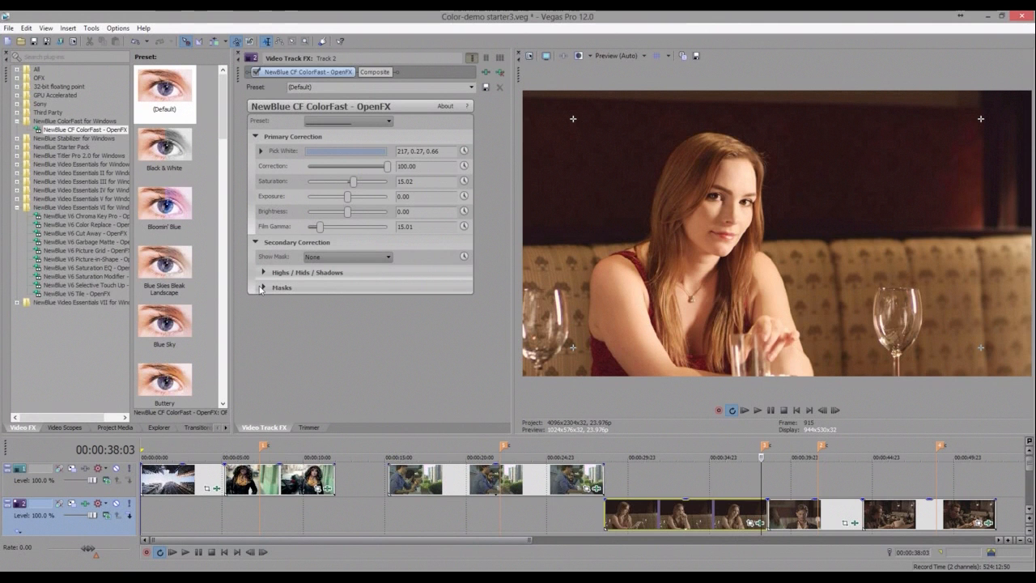
- Display the skin mask from the Skin Preservation (Color Mask) section of the track's ColorFast effect
click(261, 287)
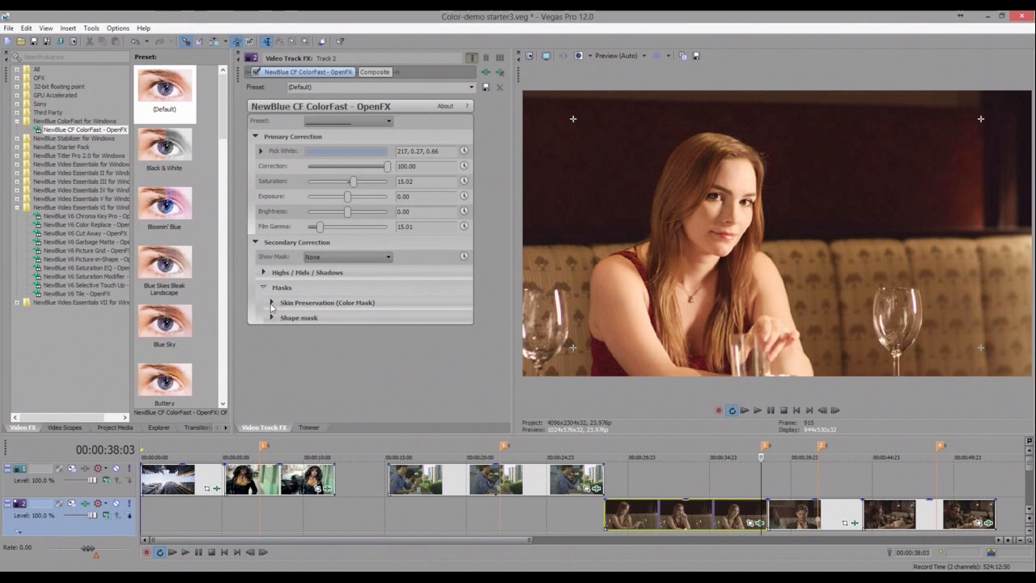
click(272, 303)
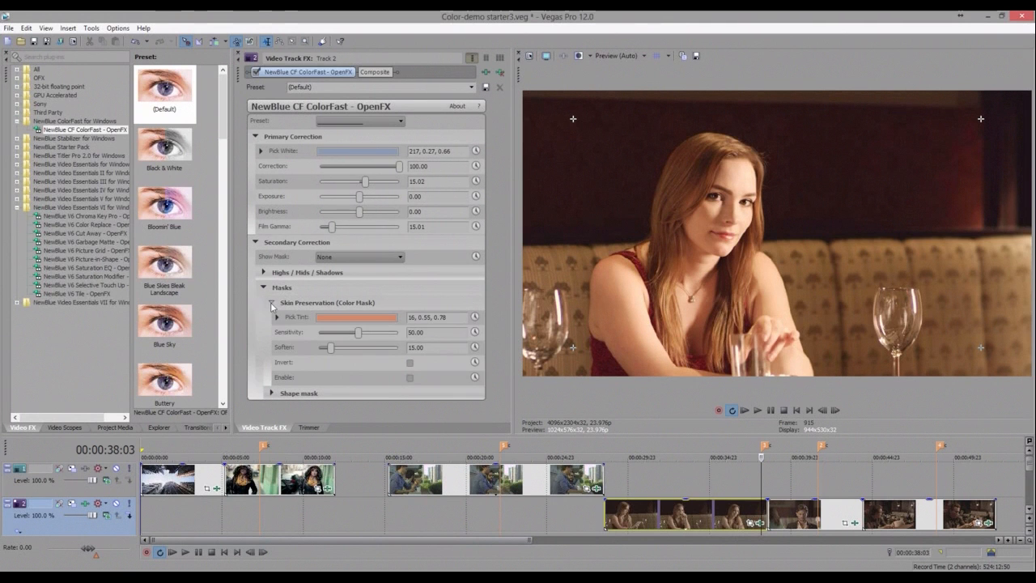
click(341, 258)
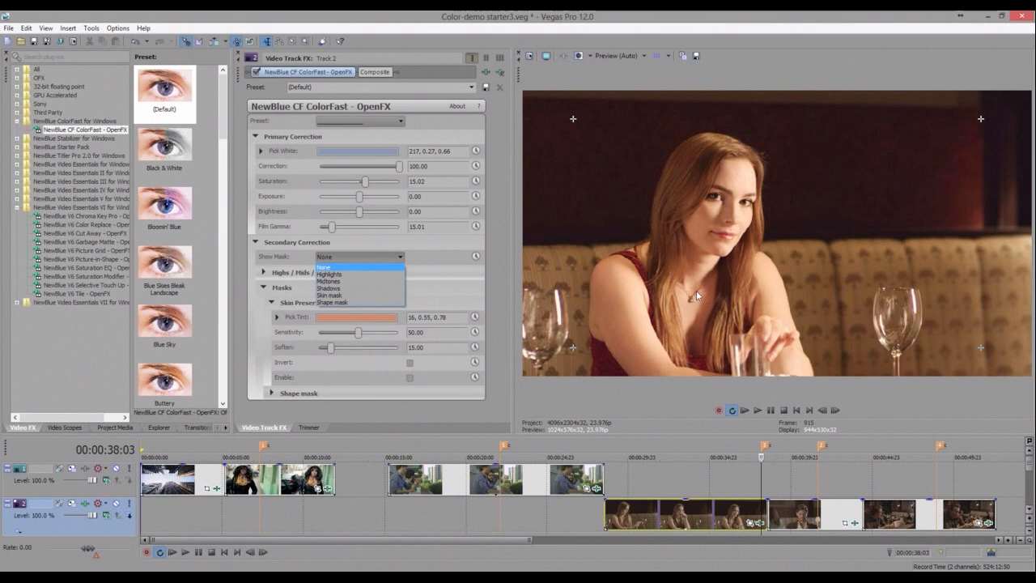
click(330, 295)
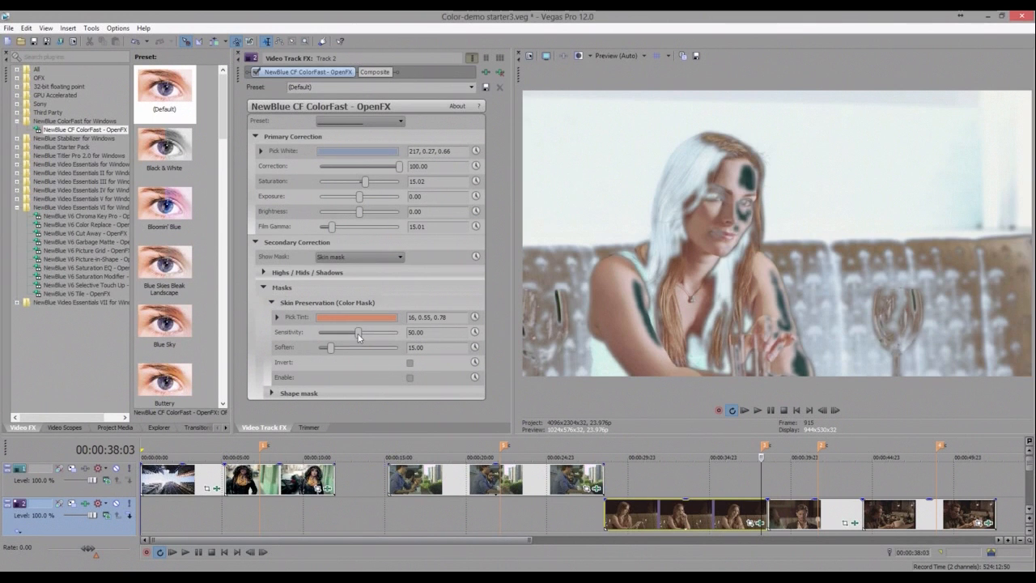
- Adjust the skin mask Sensitivity to about 50 and enable the Skin Preservation color mask
drag(359, 337, 355, 334)
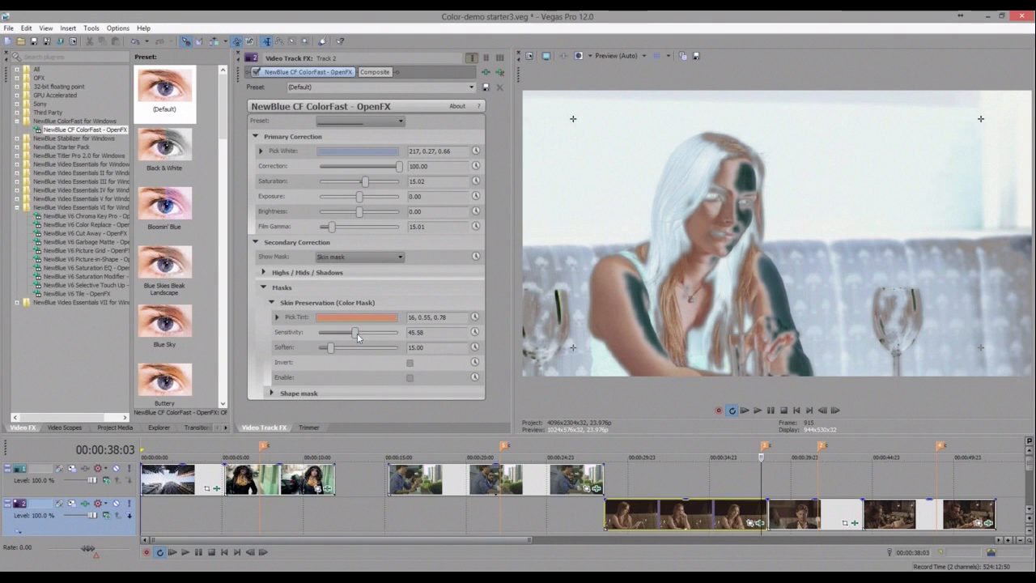
drag(357, 334, 360, 333)
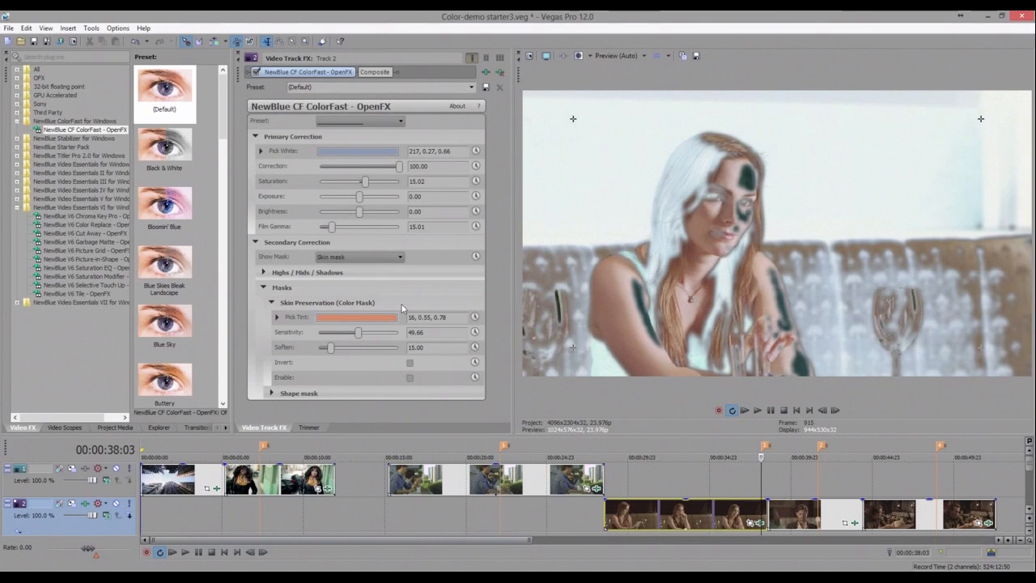
click(409, 378)
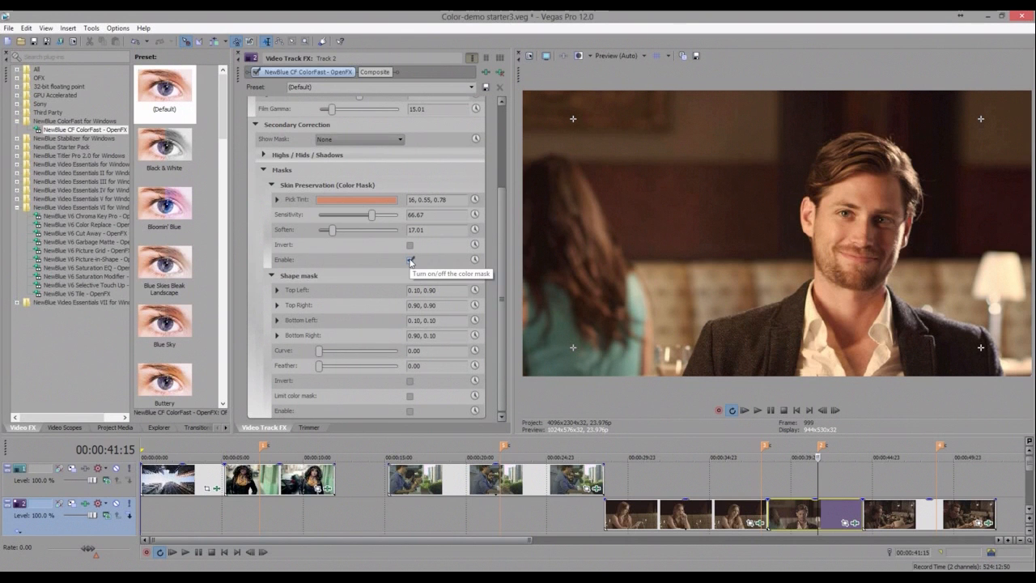
click(410, 260)
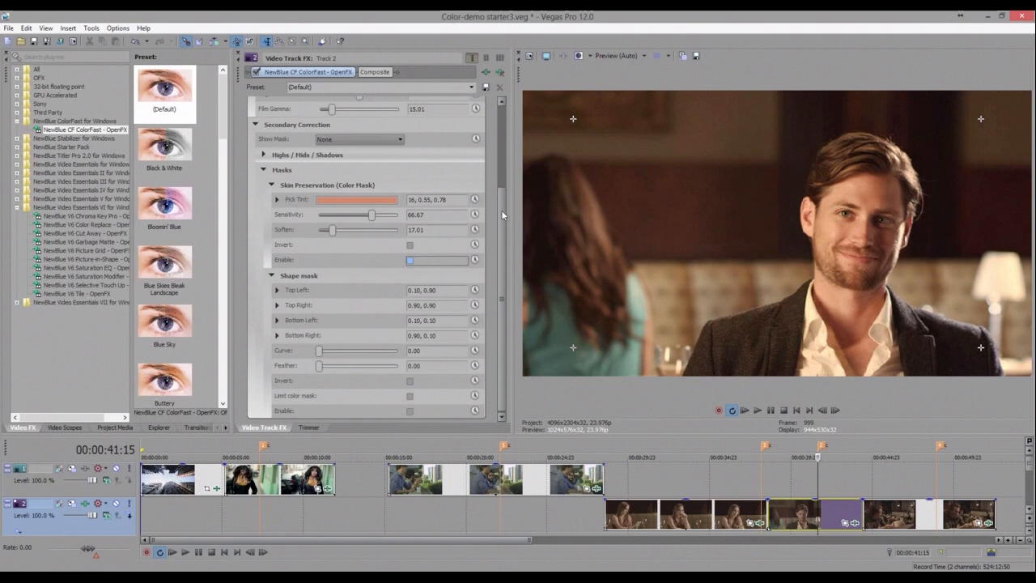
- Reapply the Warm preset, then try the Bloomin' Blue preset on the track's ColorFast effect
scroll(506, 116, up, 3)
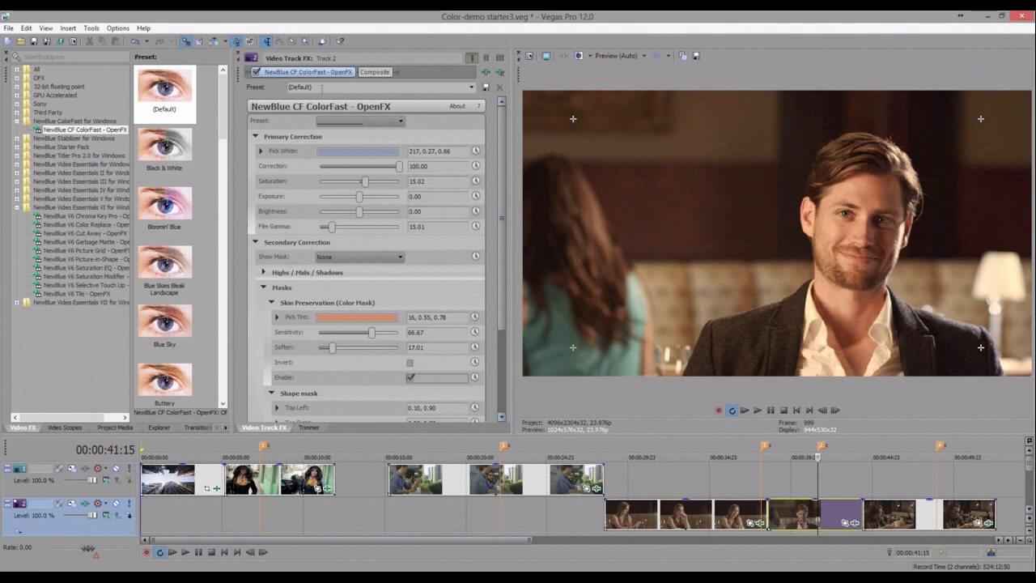
click(360, 121)
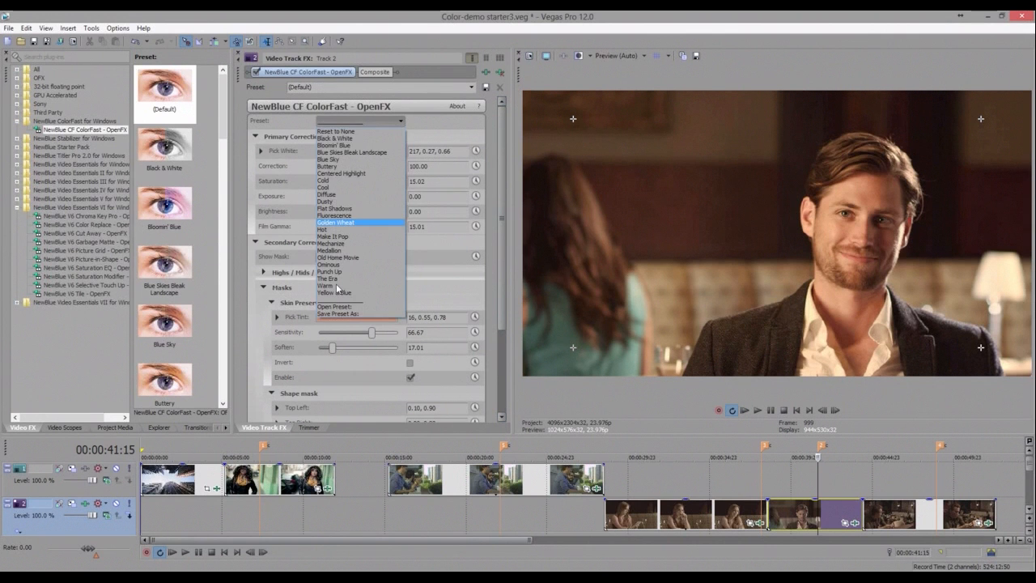
click(364, 120)
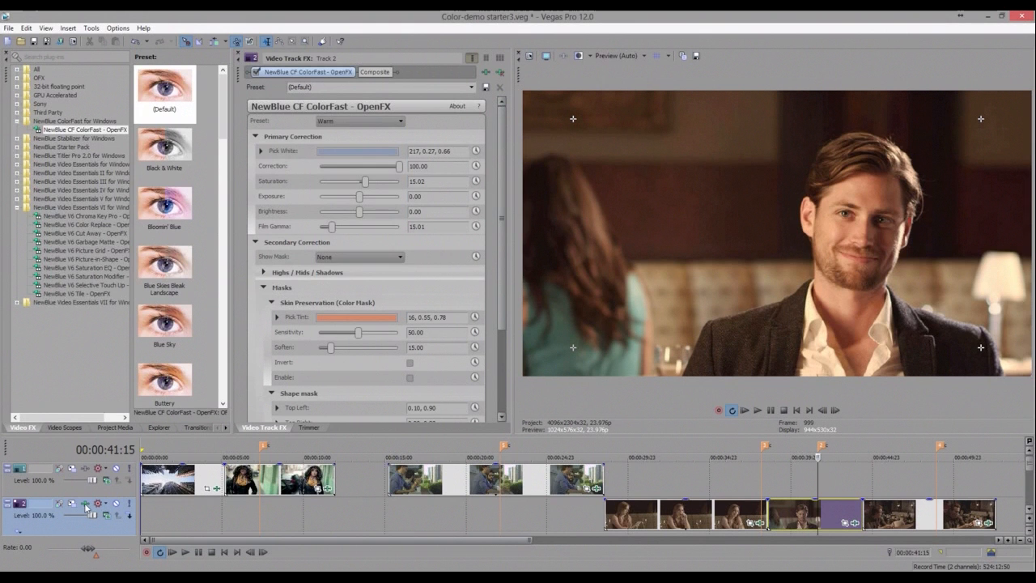
click(356, 121)
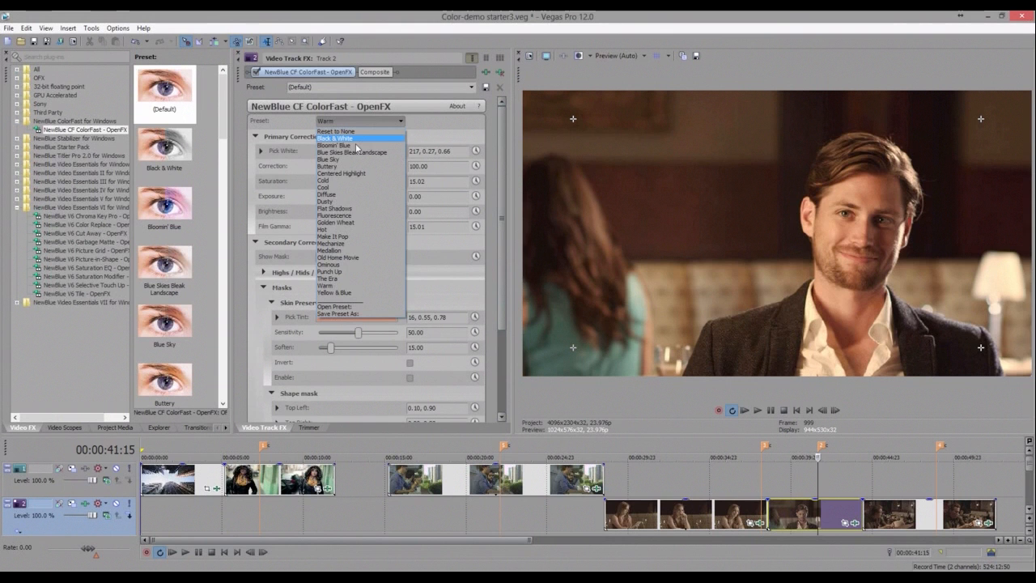
click(356, 146)
- Apply The Era preset to the track effect and raise Brightness to 78.23
click(359, 122)
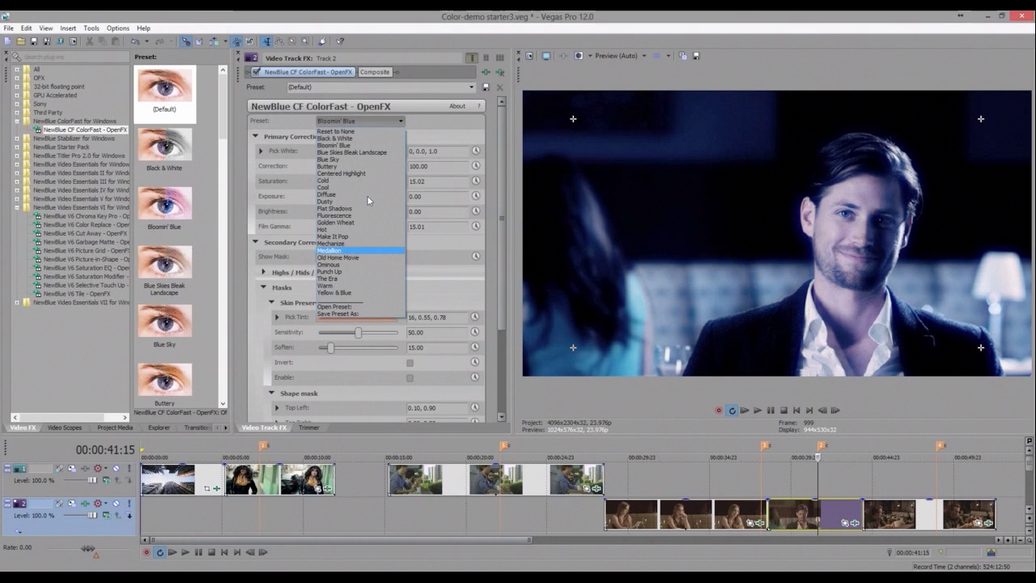
click(327, 278)
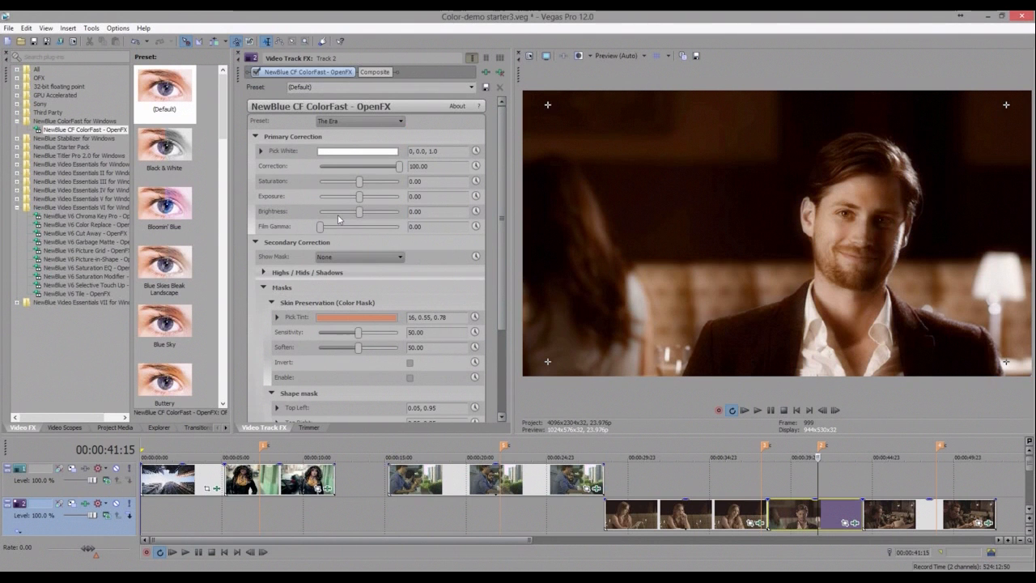
click(391, 214)
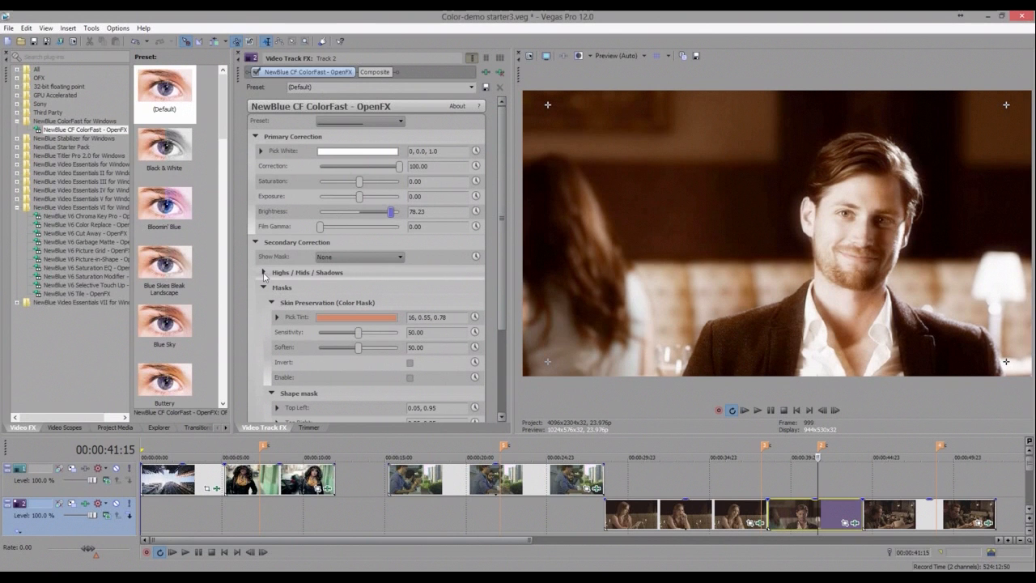
- Expand Highs / Mids / Shadows and lower the Luminance Range Spread to 20.41
click(264, 273)
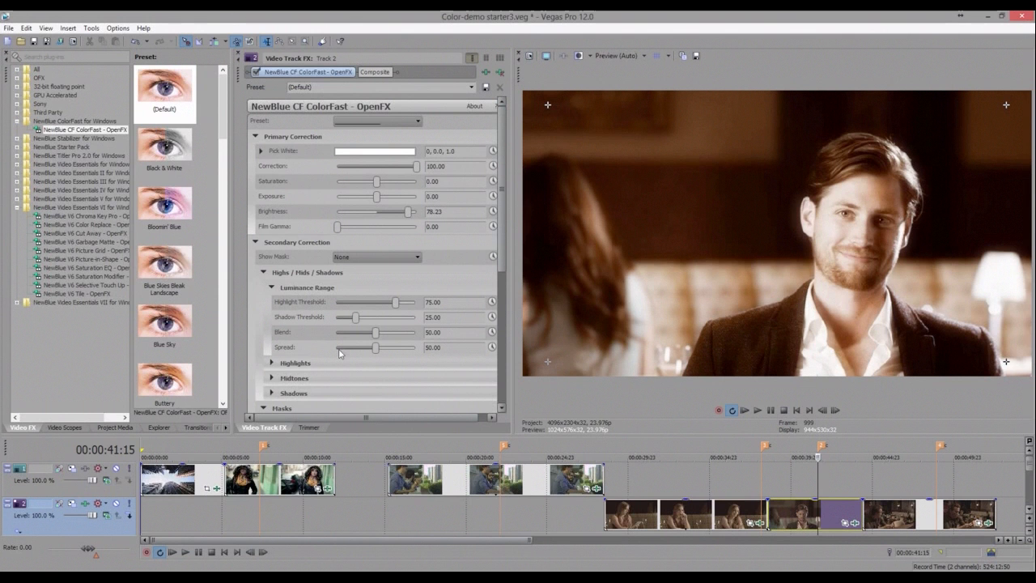
click(339, 349)
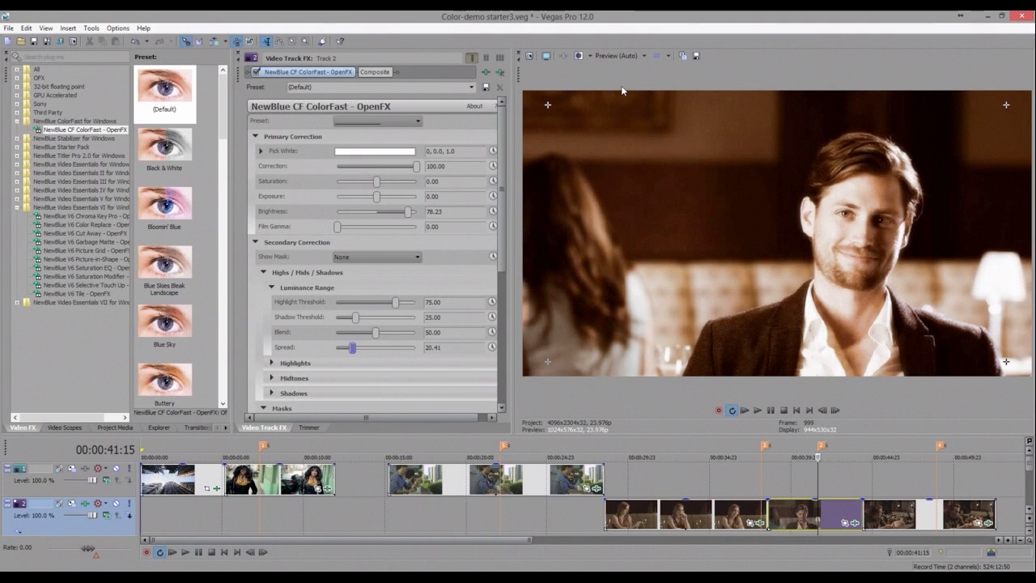
- Save the current ColorFast settings as a preset named My Era in the CF presets folder
click(368, 123)
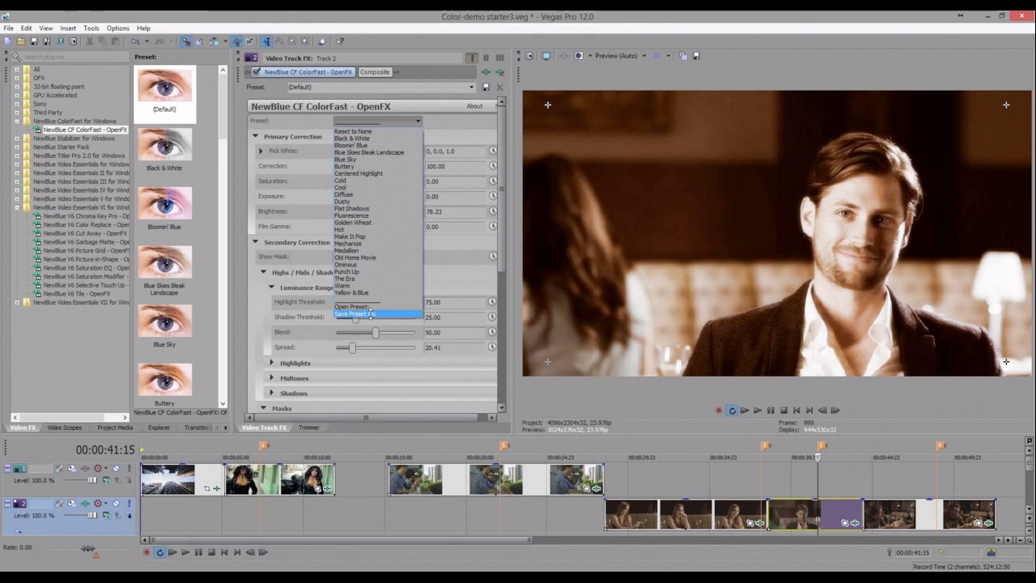
click(371, 314)
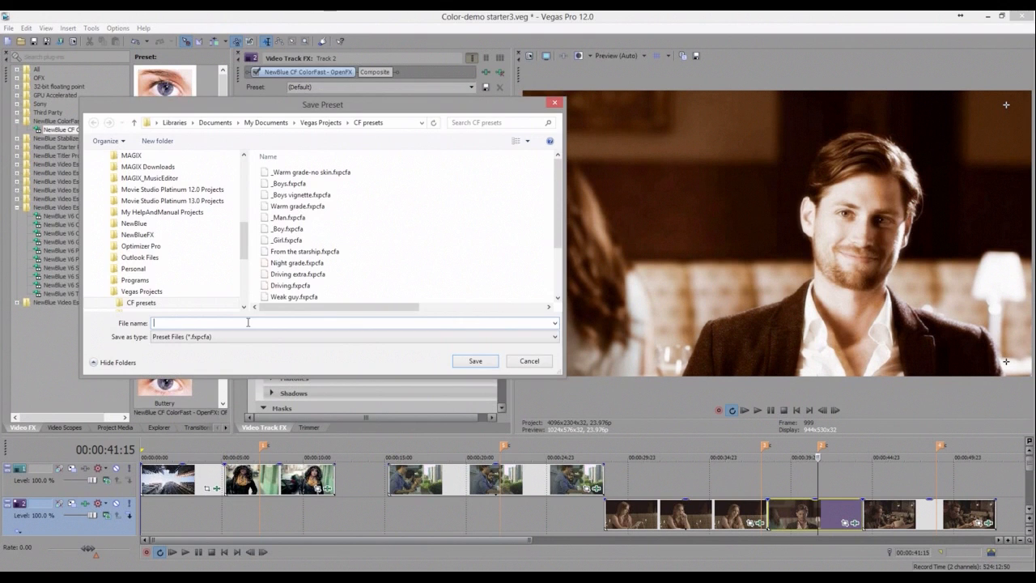
text(Era)
key(Home)
text(My)
click(486, 367)
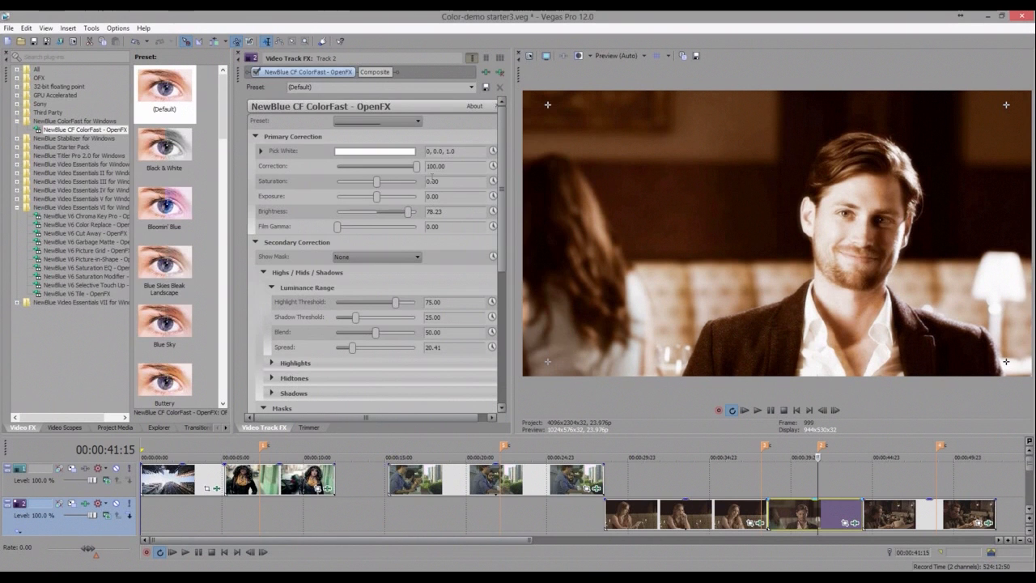
- Load the My Era preset into the balcony clip's ColorFast event effect
click(525, 483)
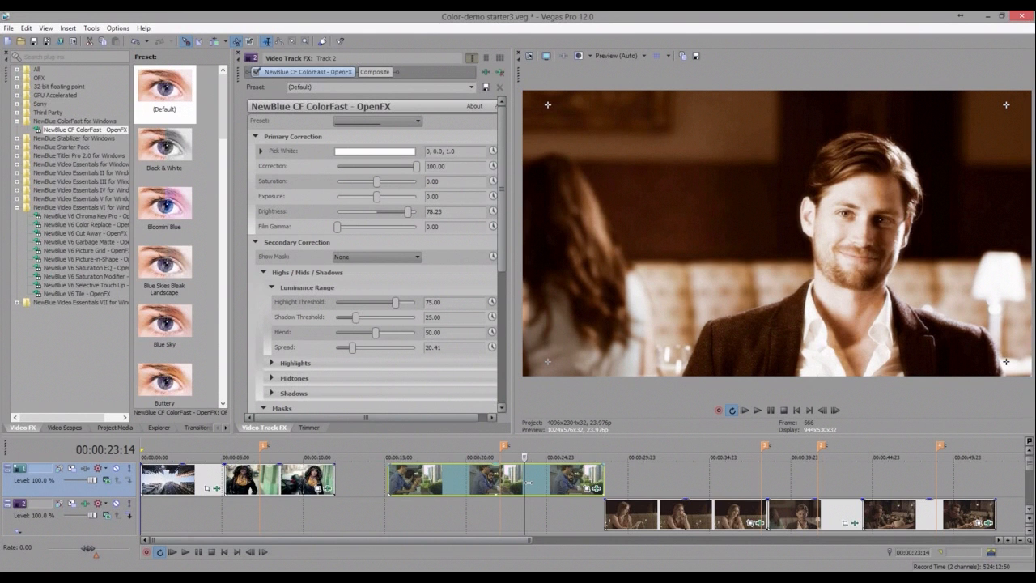
click(528, 483)
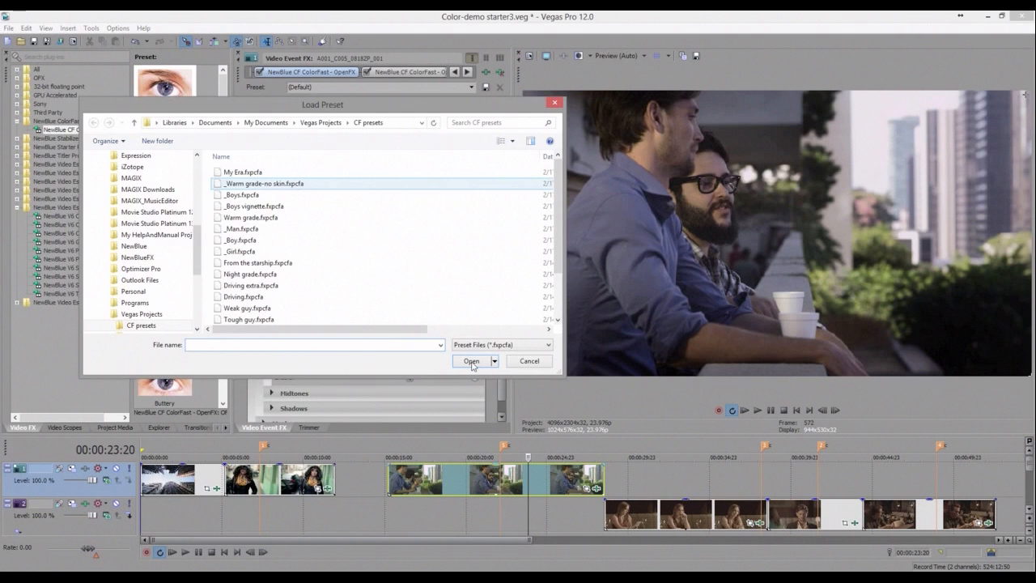
click(472, 362)
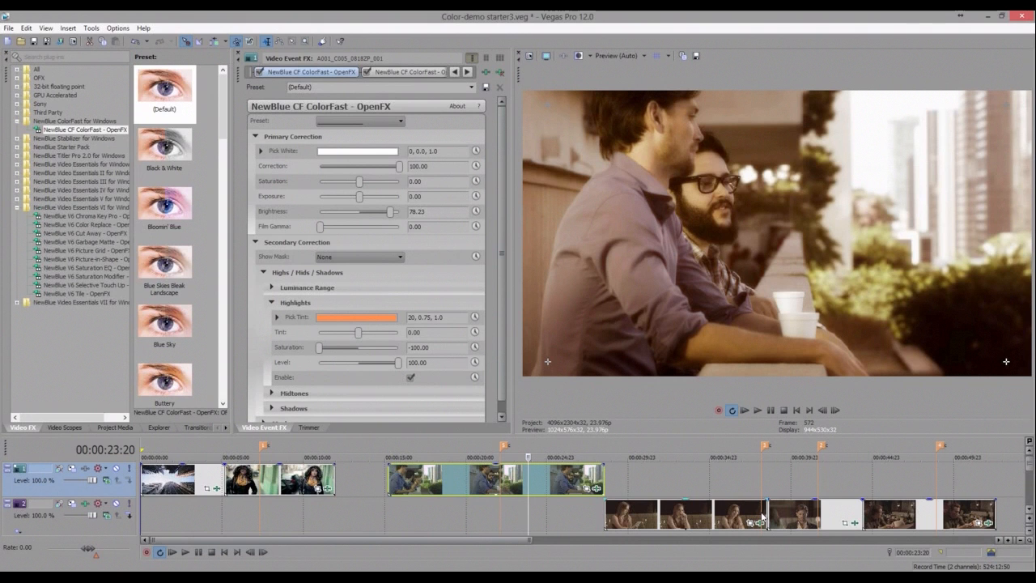
- Open the ColorFast event effect of the woman's drinking clip and set its Saturation to -100
click(725, 512)
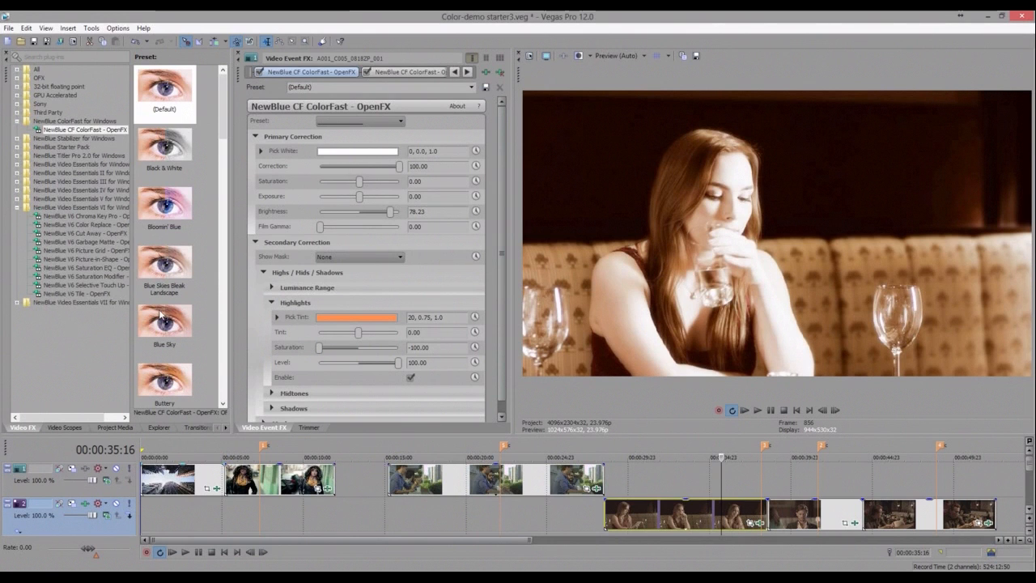
click(115, 427)
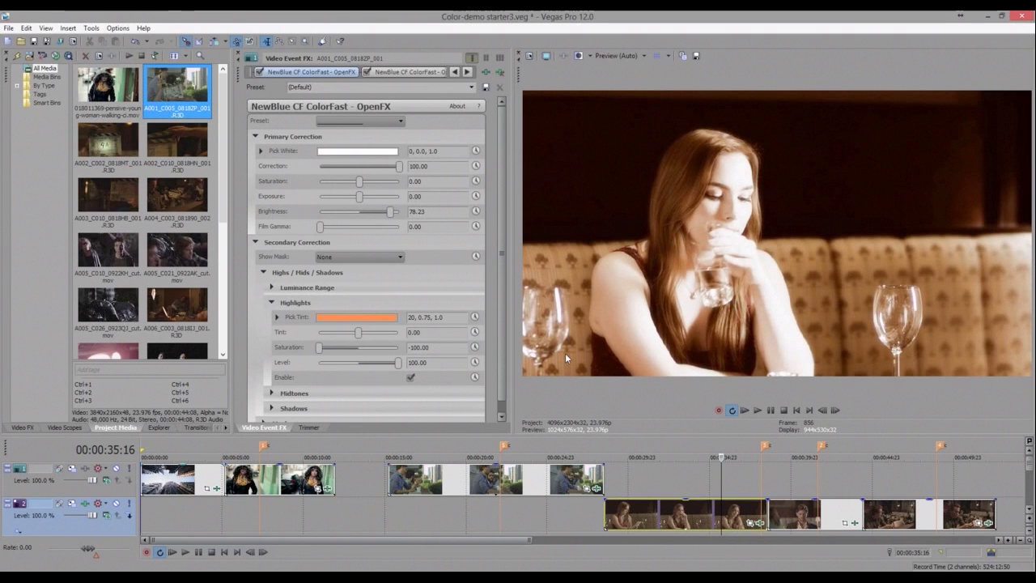
click(715, 511)
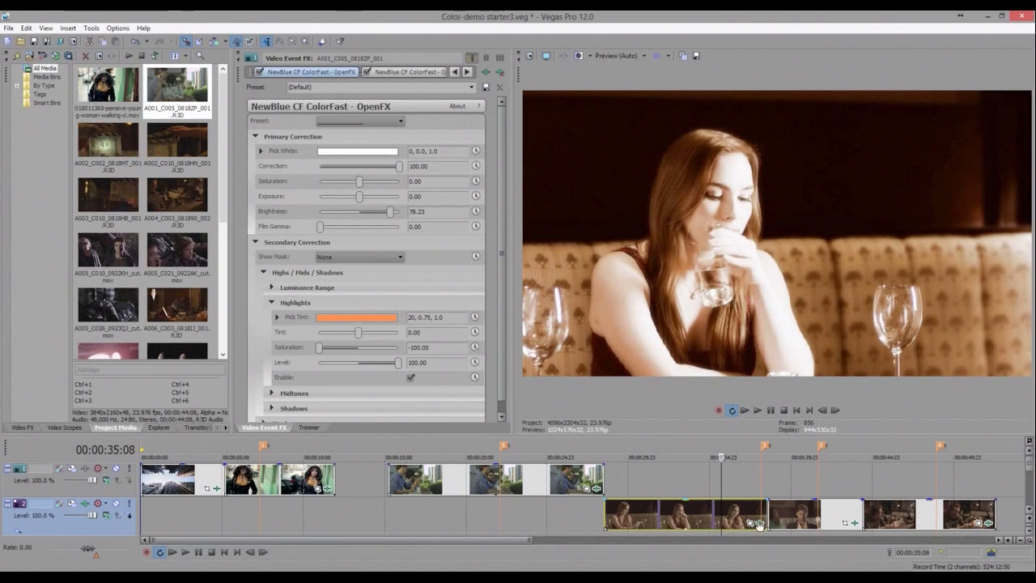
click(759, 525)
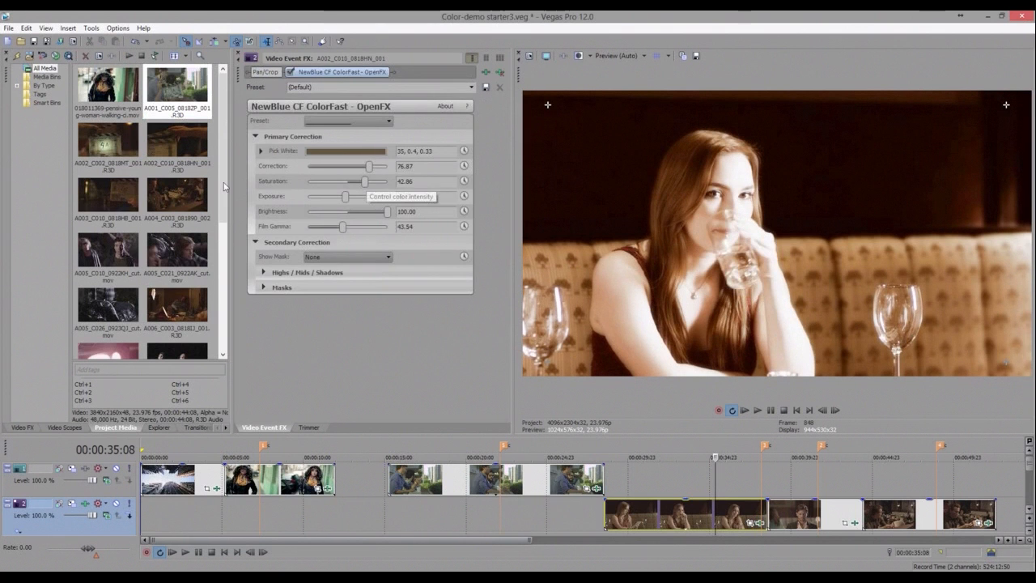
drag(365, 181, 307, 183)
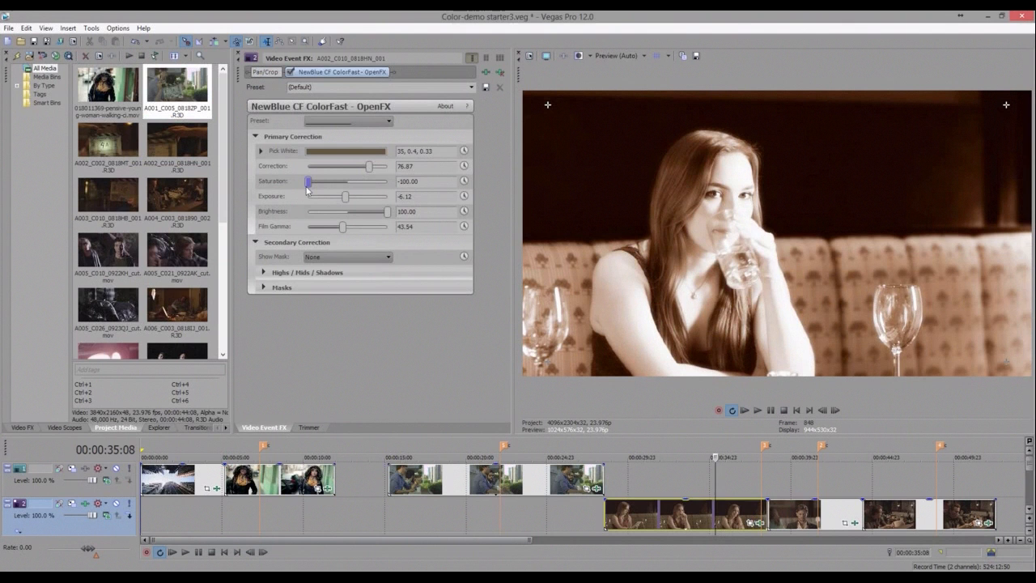
- Apply the Black & White preset to the woman's clip effect and set Exposure to about -4.76
click(86, 506)
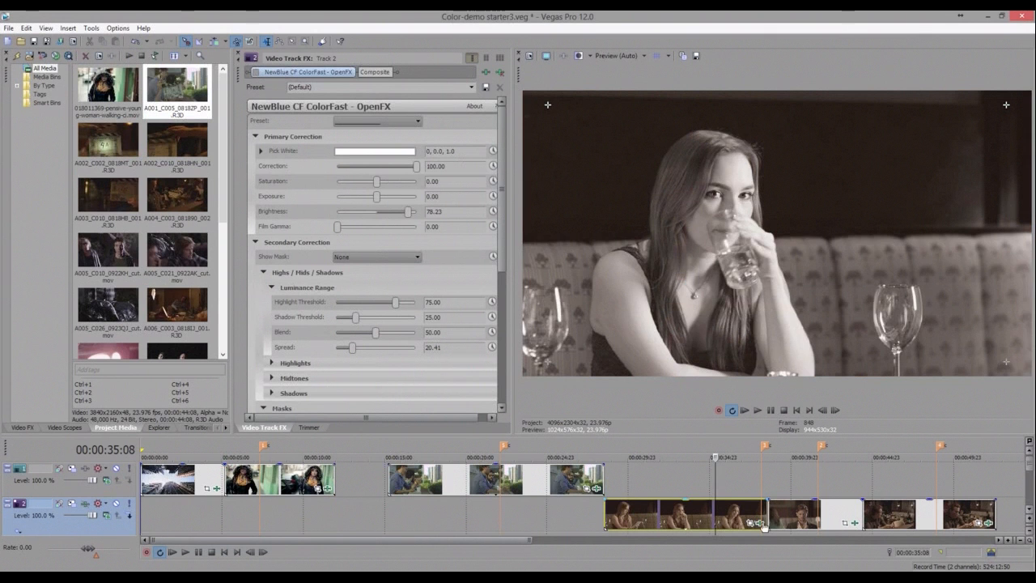
click(729, 513)
click(751, 521)
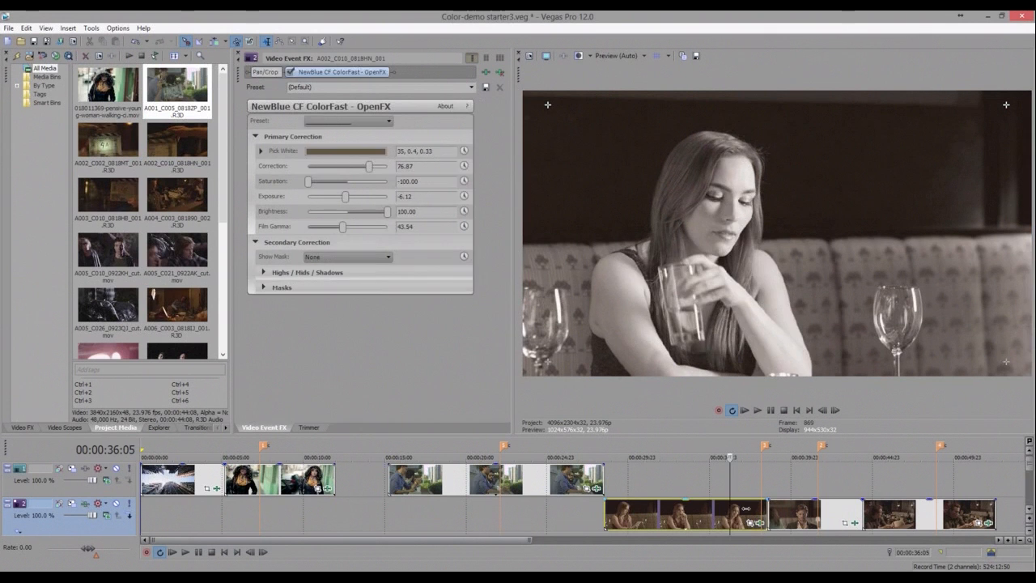
click(746, 509)
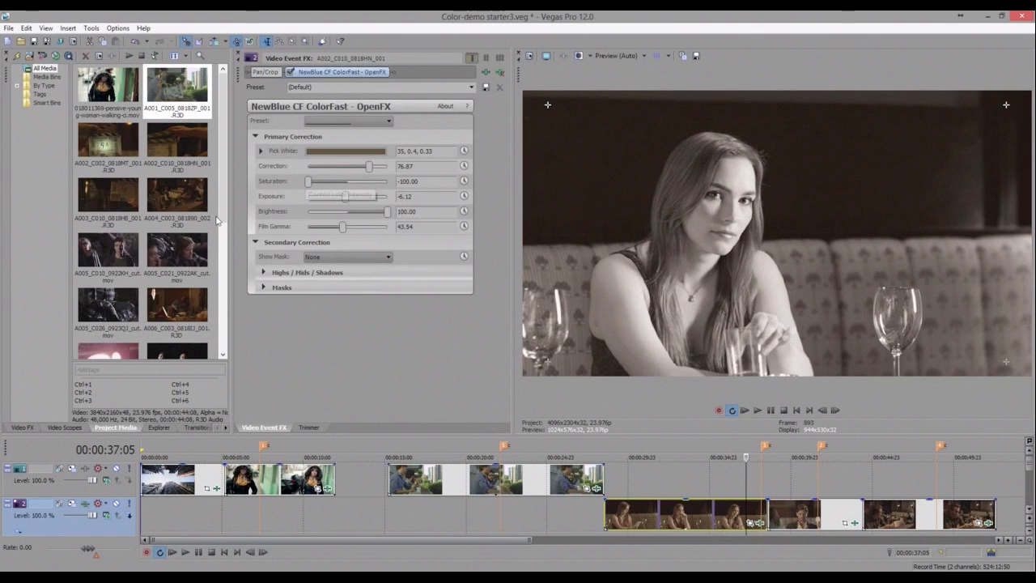
click(349, 123)
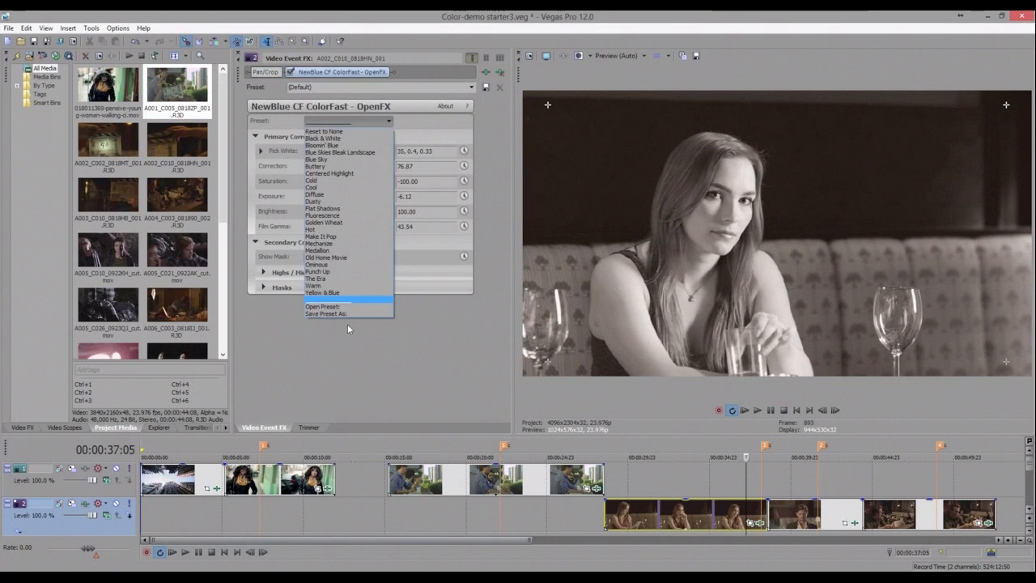
click(324, 139)
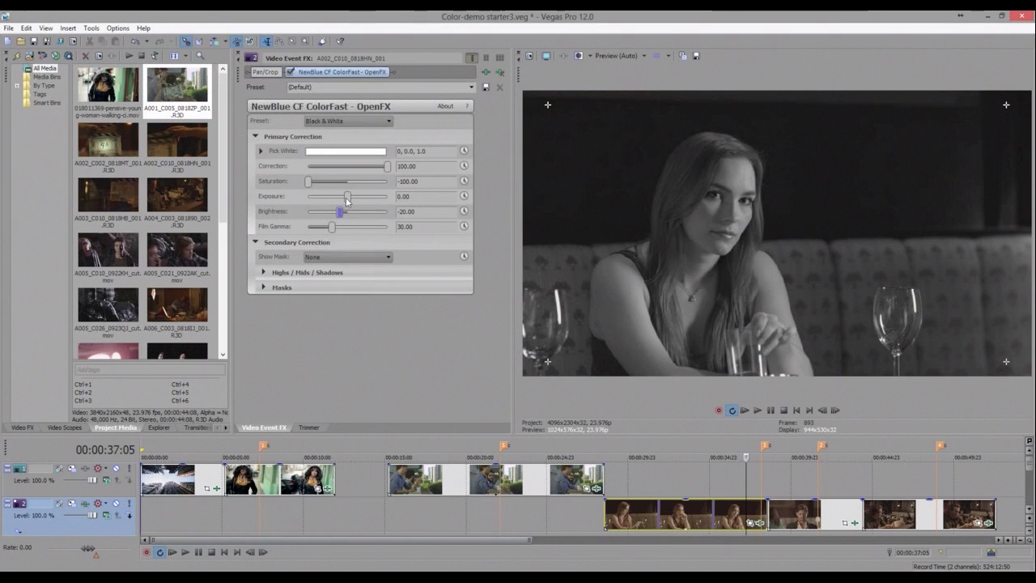
click(347, 199)
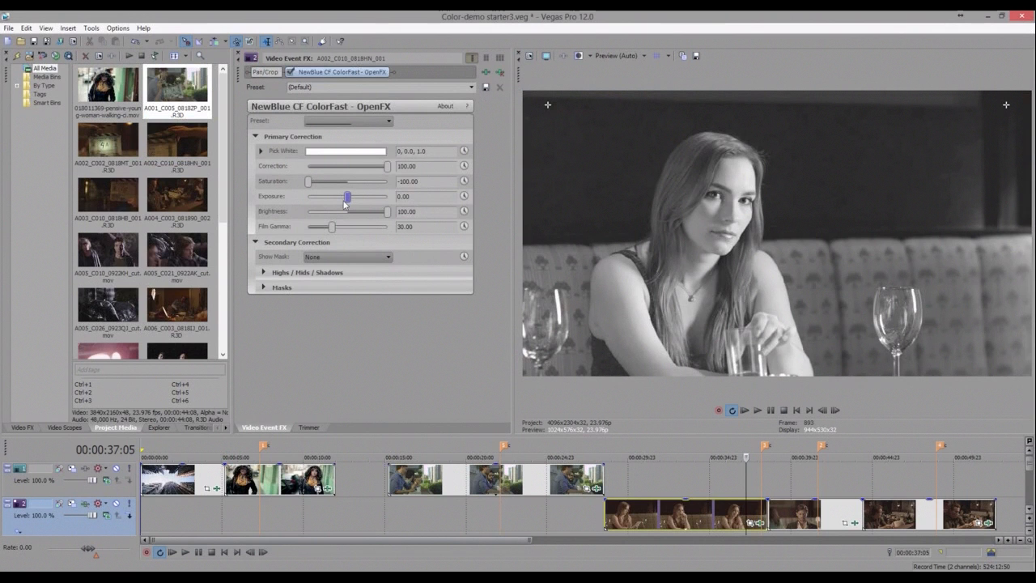
drag(344, 199, 343, 200)
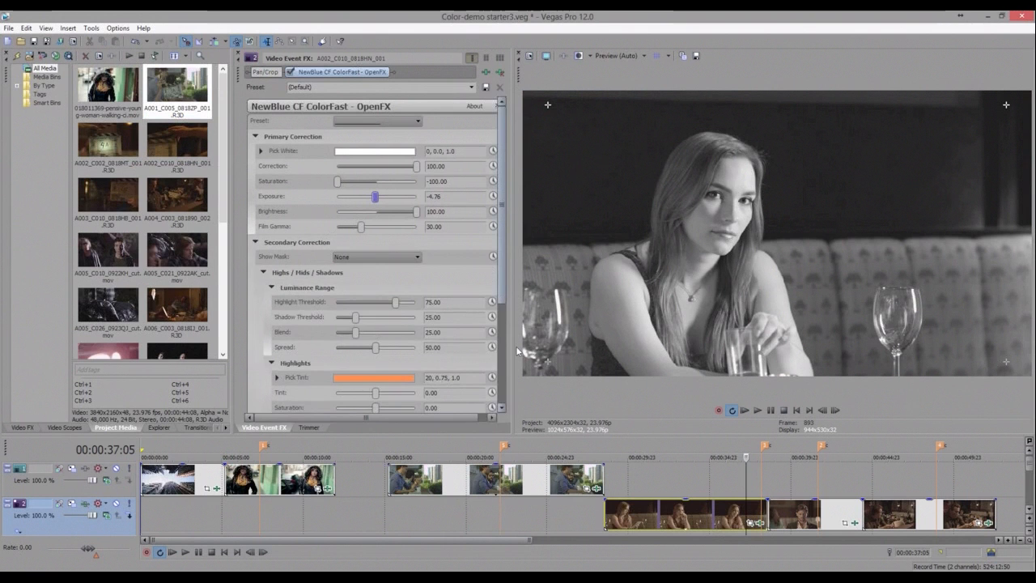
- Tint the highlights to 60.54, the midtones to 46.94 and the shadows to 93.20 in the woman's clip effect
drag(502, 222, 518, 351)
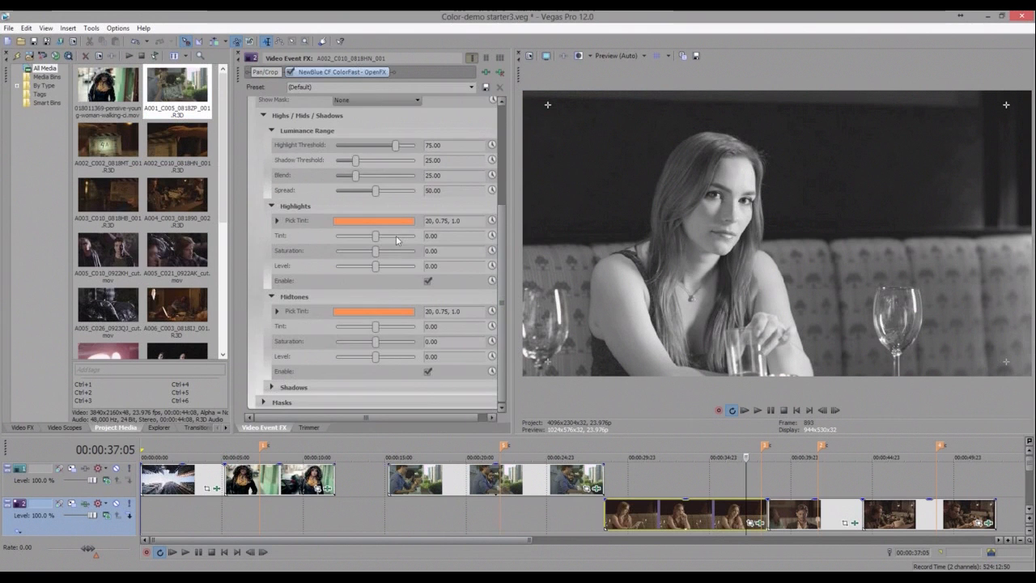
drag(376, 236, 398, 236)
click(393, 327)
drag(392, 326, 395, 326)
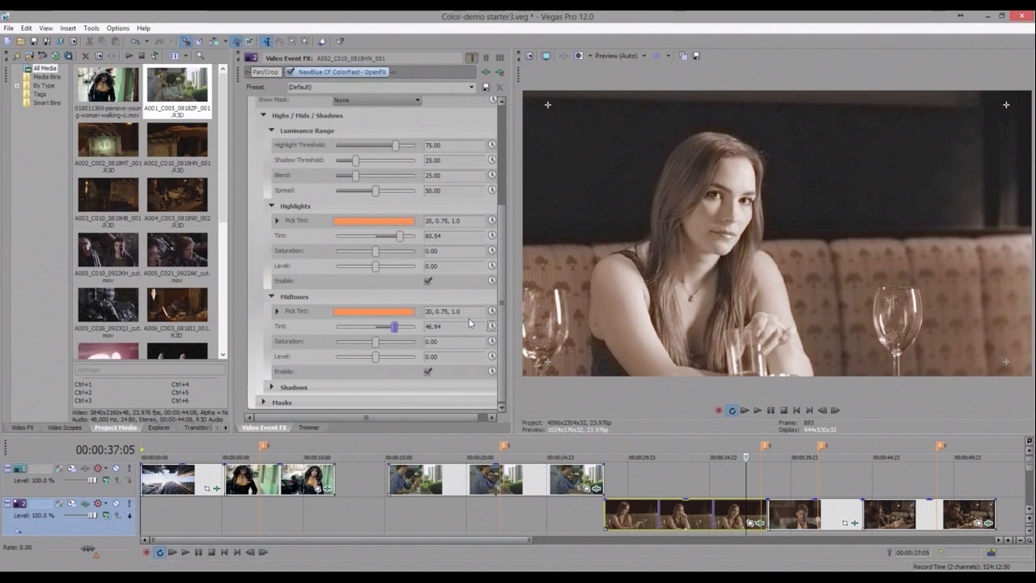
click(377, 373)
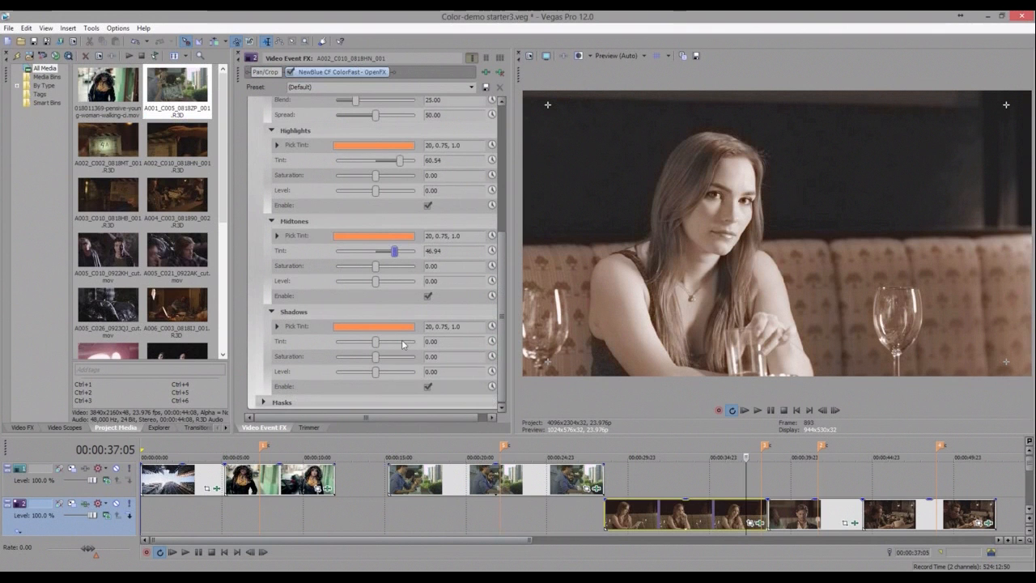
click(401, 341)
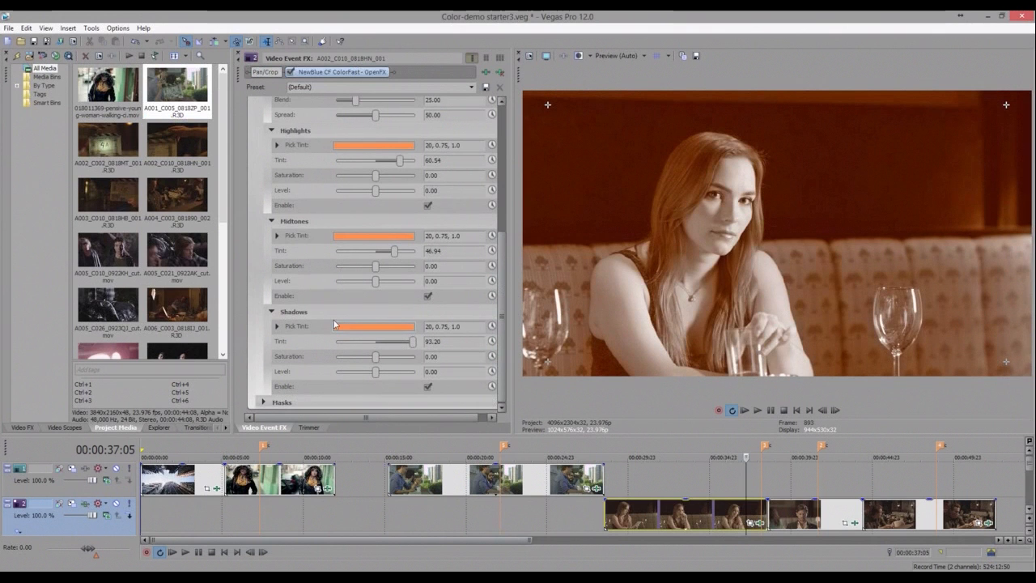
- Reapply the Black & White preset to the woman's clip ColorFast effect
scroll(498, 204, up, 2)
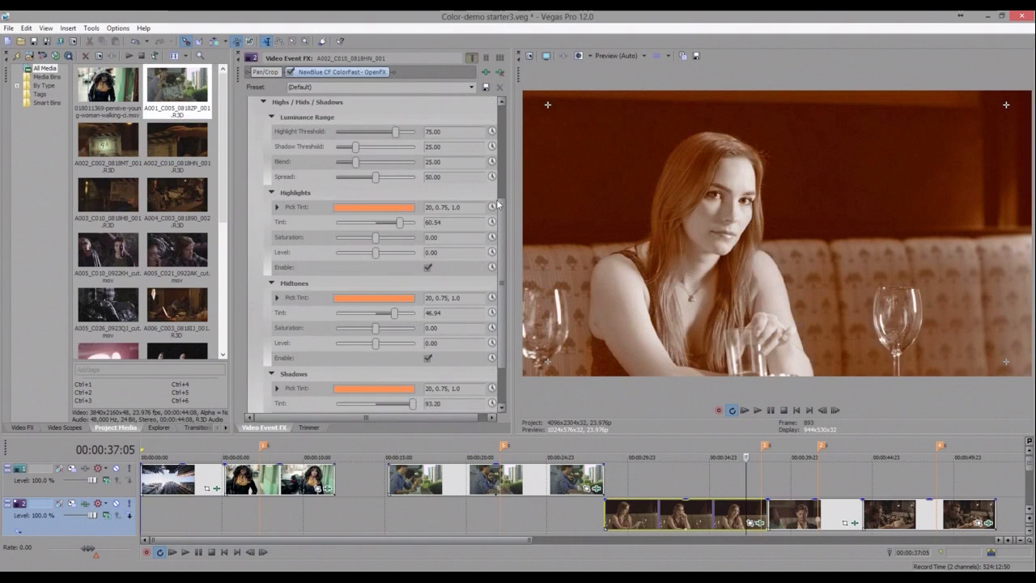
scroll(496, 199, up, 5)
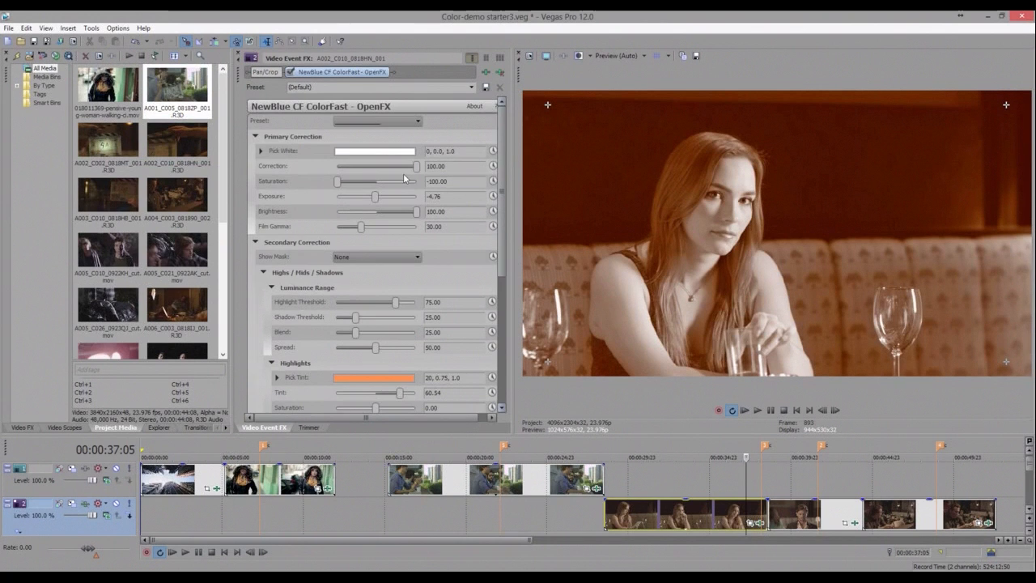
click(360, 123)
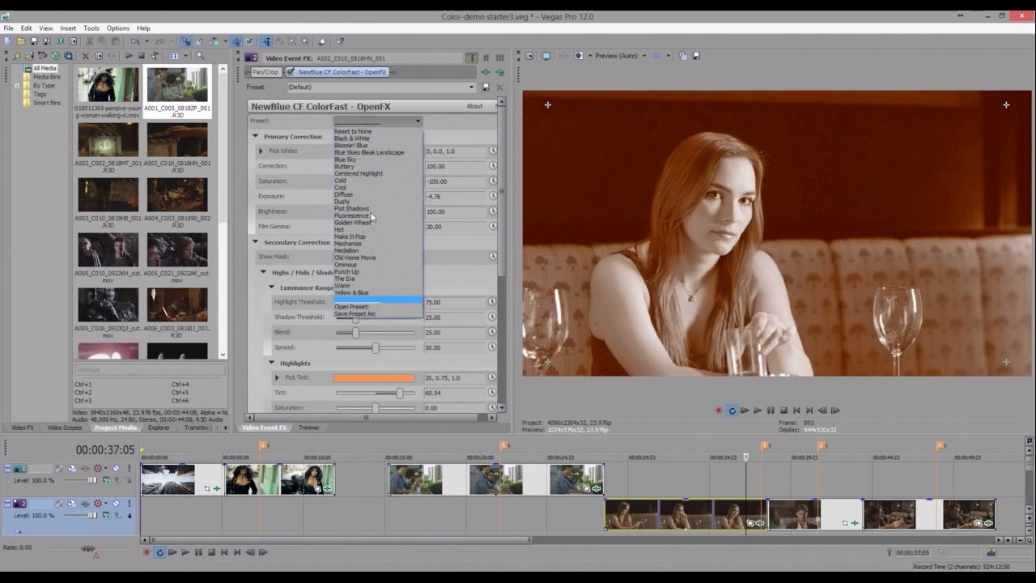
click(352, 138)
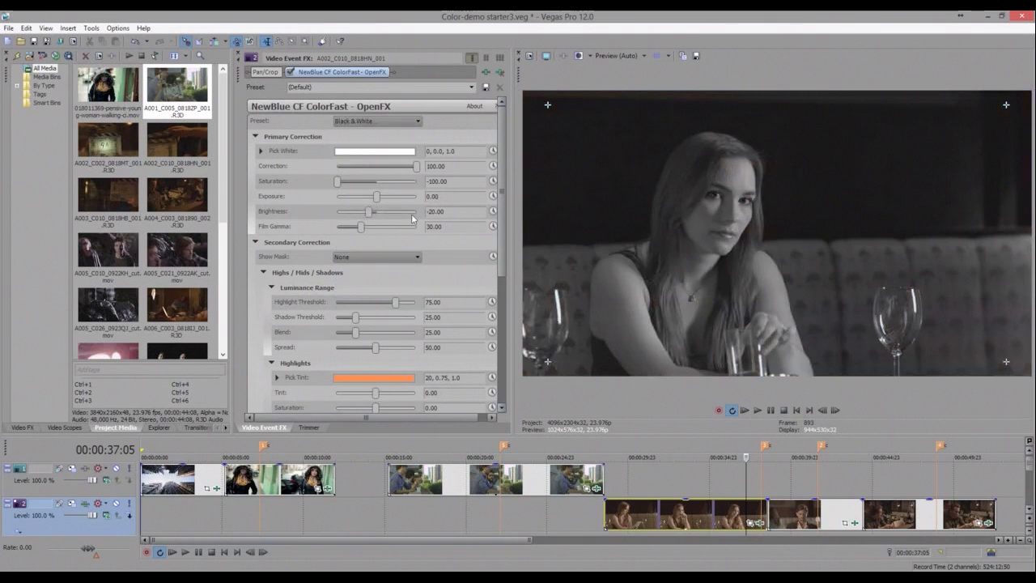
- Set Brightness to 100 and Film Gamma to about 42.18 in the woman's clip effect
click(411, 213)
drag(428, 219, 429, 217)
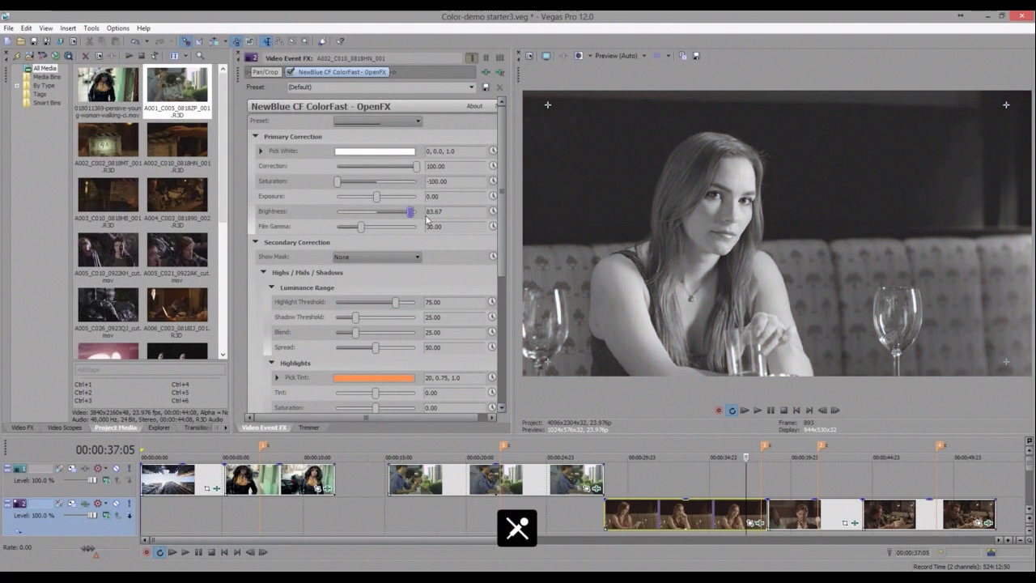
click(371, 227)
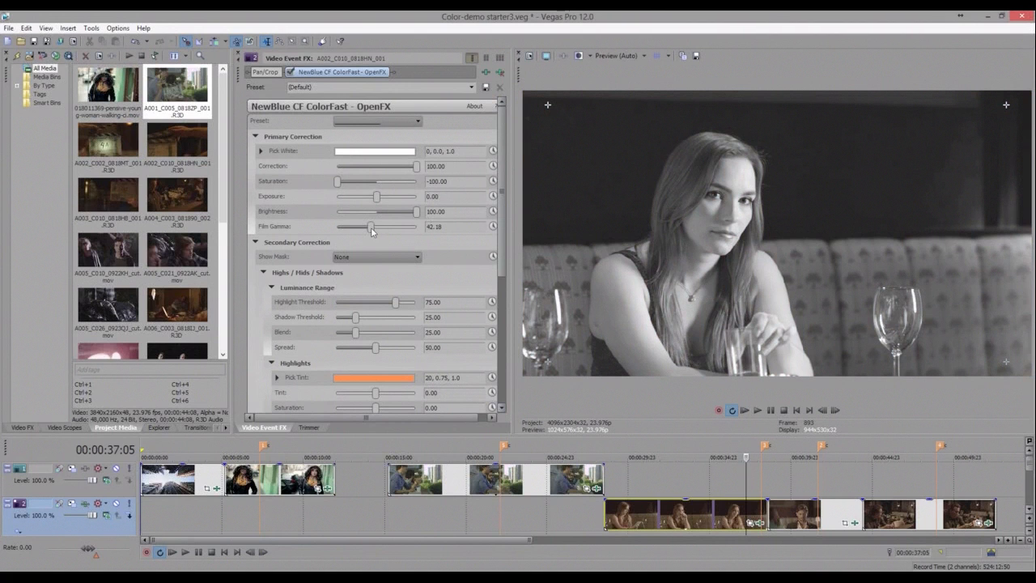
click(372, 230)
drag(372, 230, 371, 230)
- Open the Video FX window with the NewBlue CF ColorFast presets
key(alt+8)
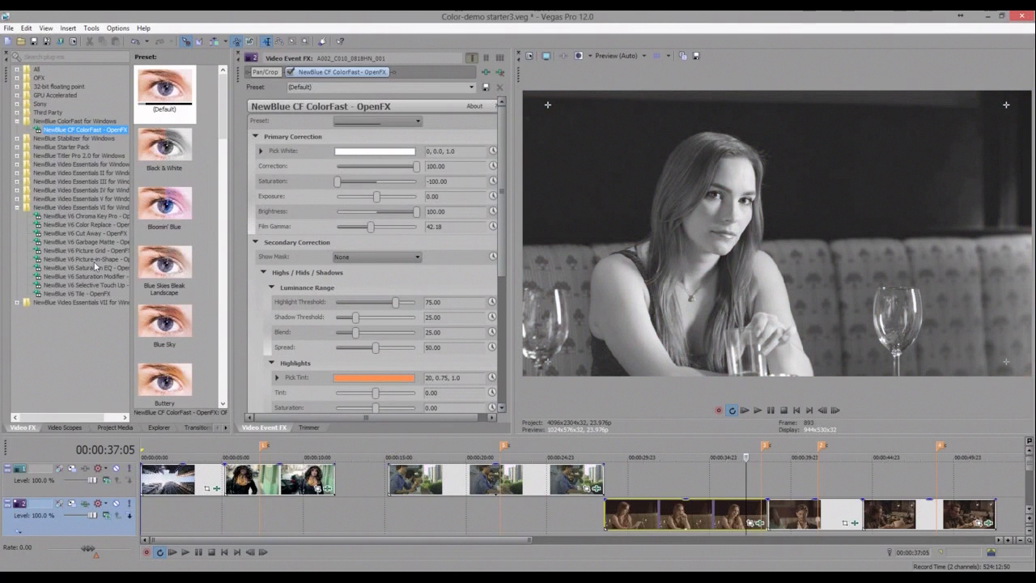